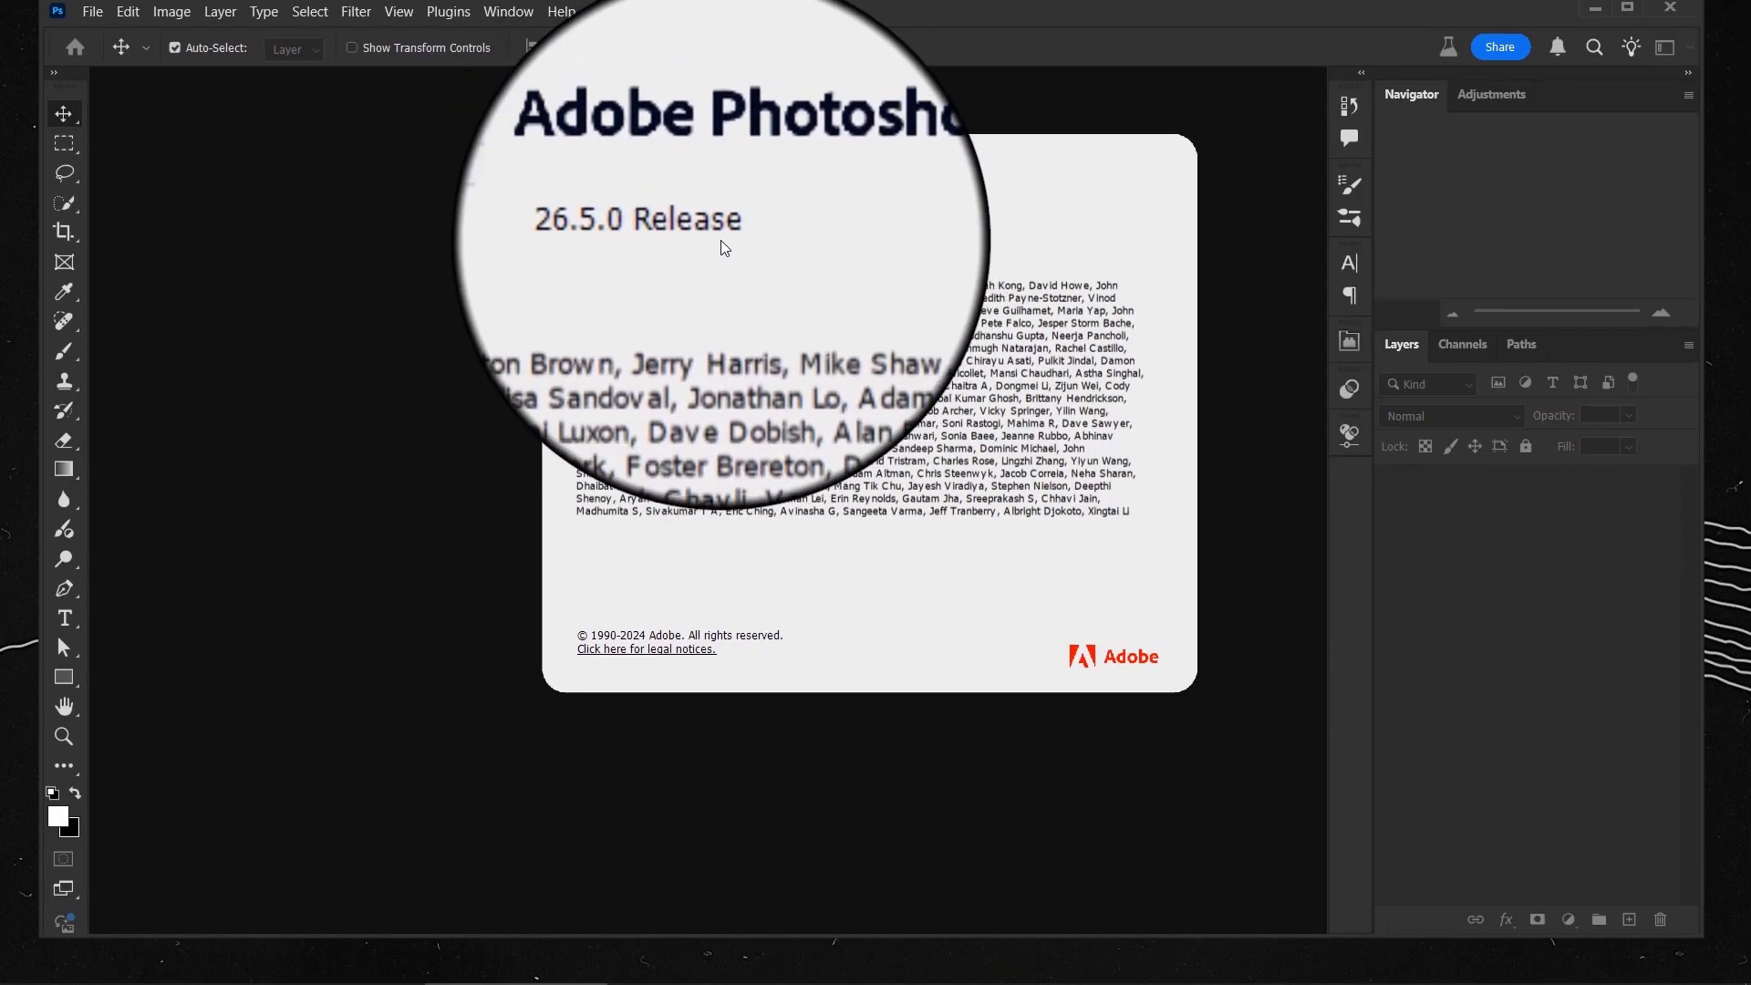
Set Select Subject and Remove Background to Cloud (Detailed results) in the Image Processing preferences.
left_click(817, 201)
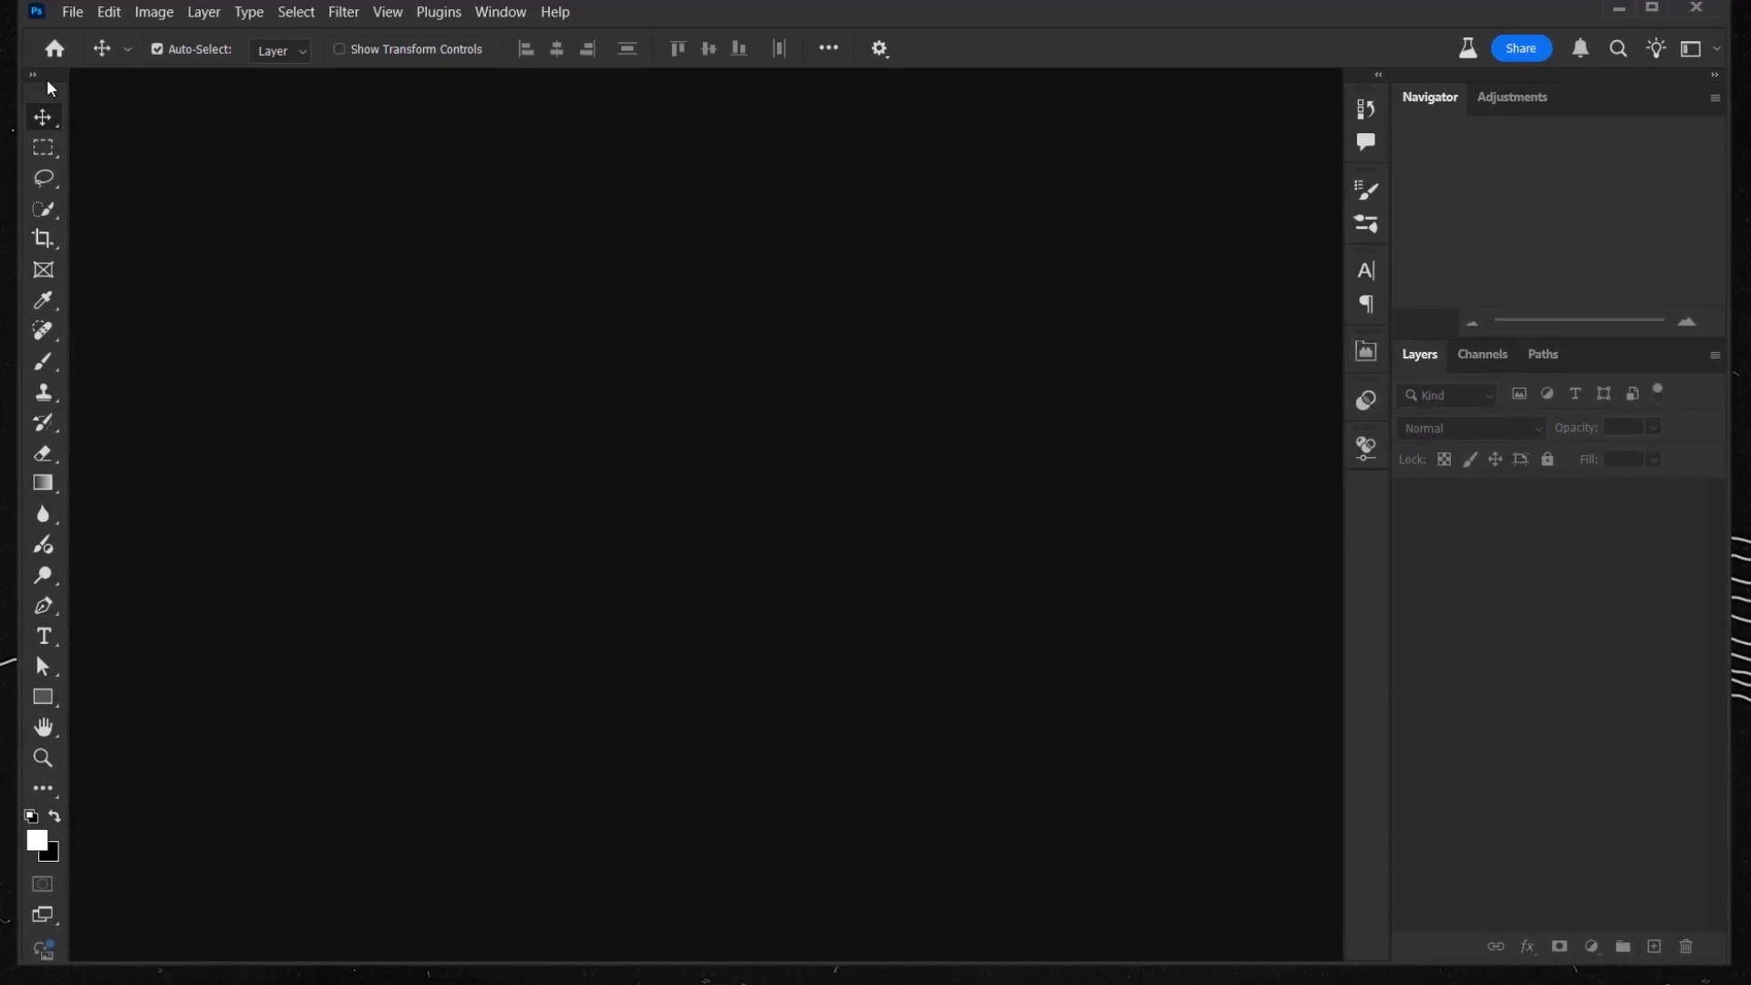
left_click(108, 12)
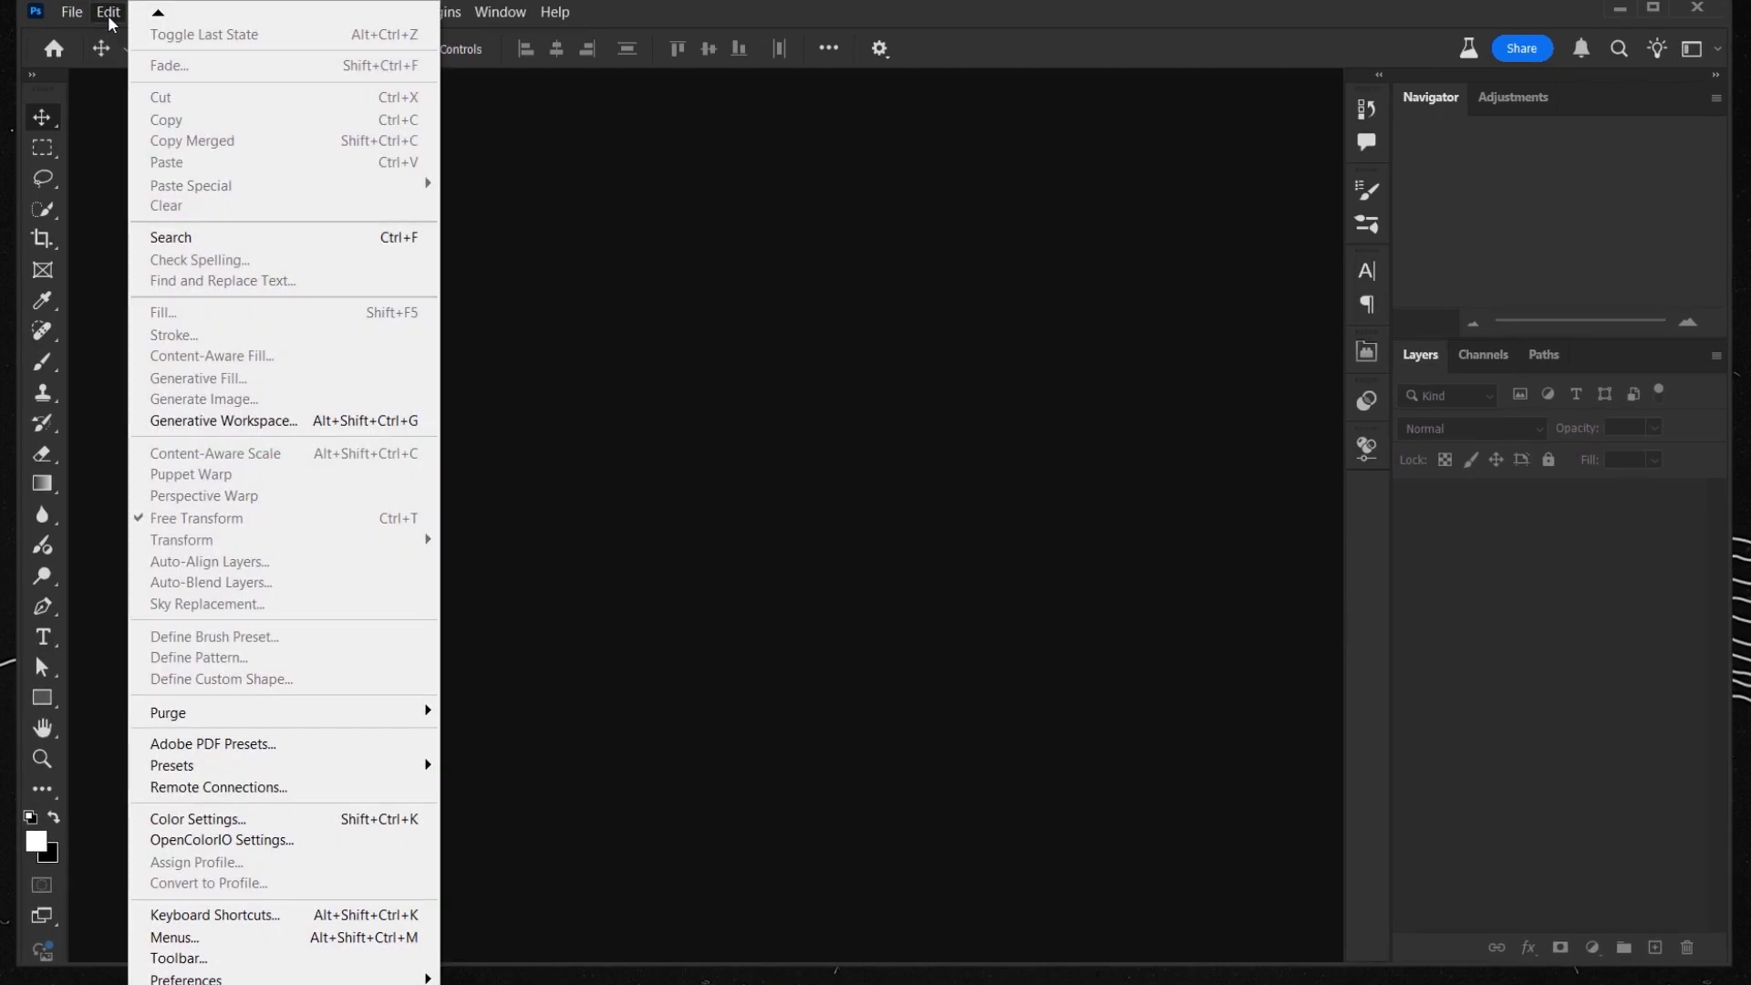
mouse_move(211, 980)
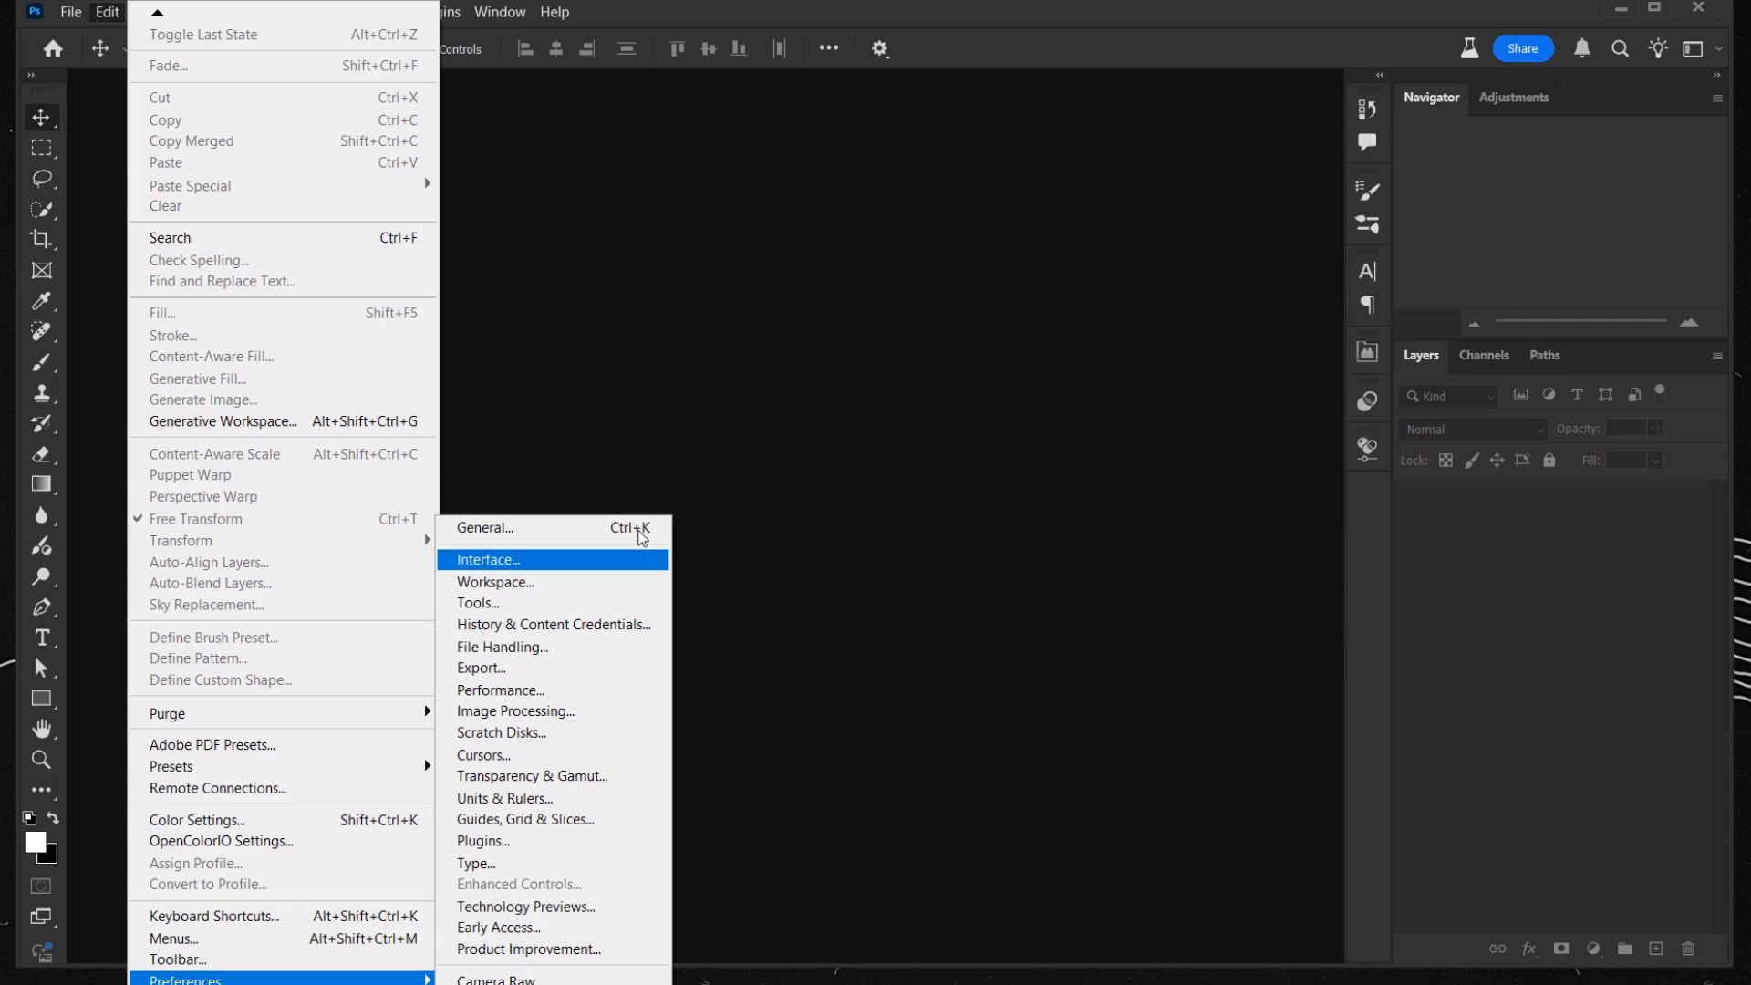
left_click(559, 529)
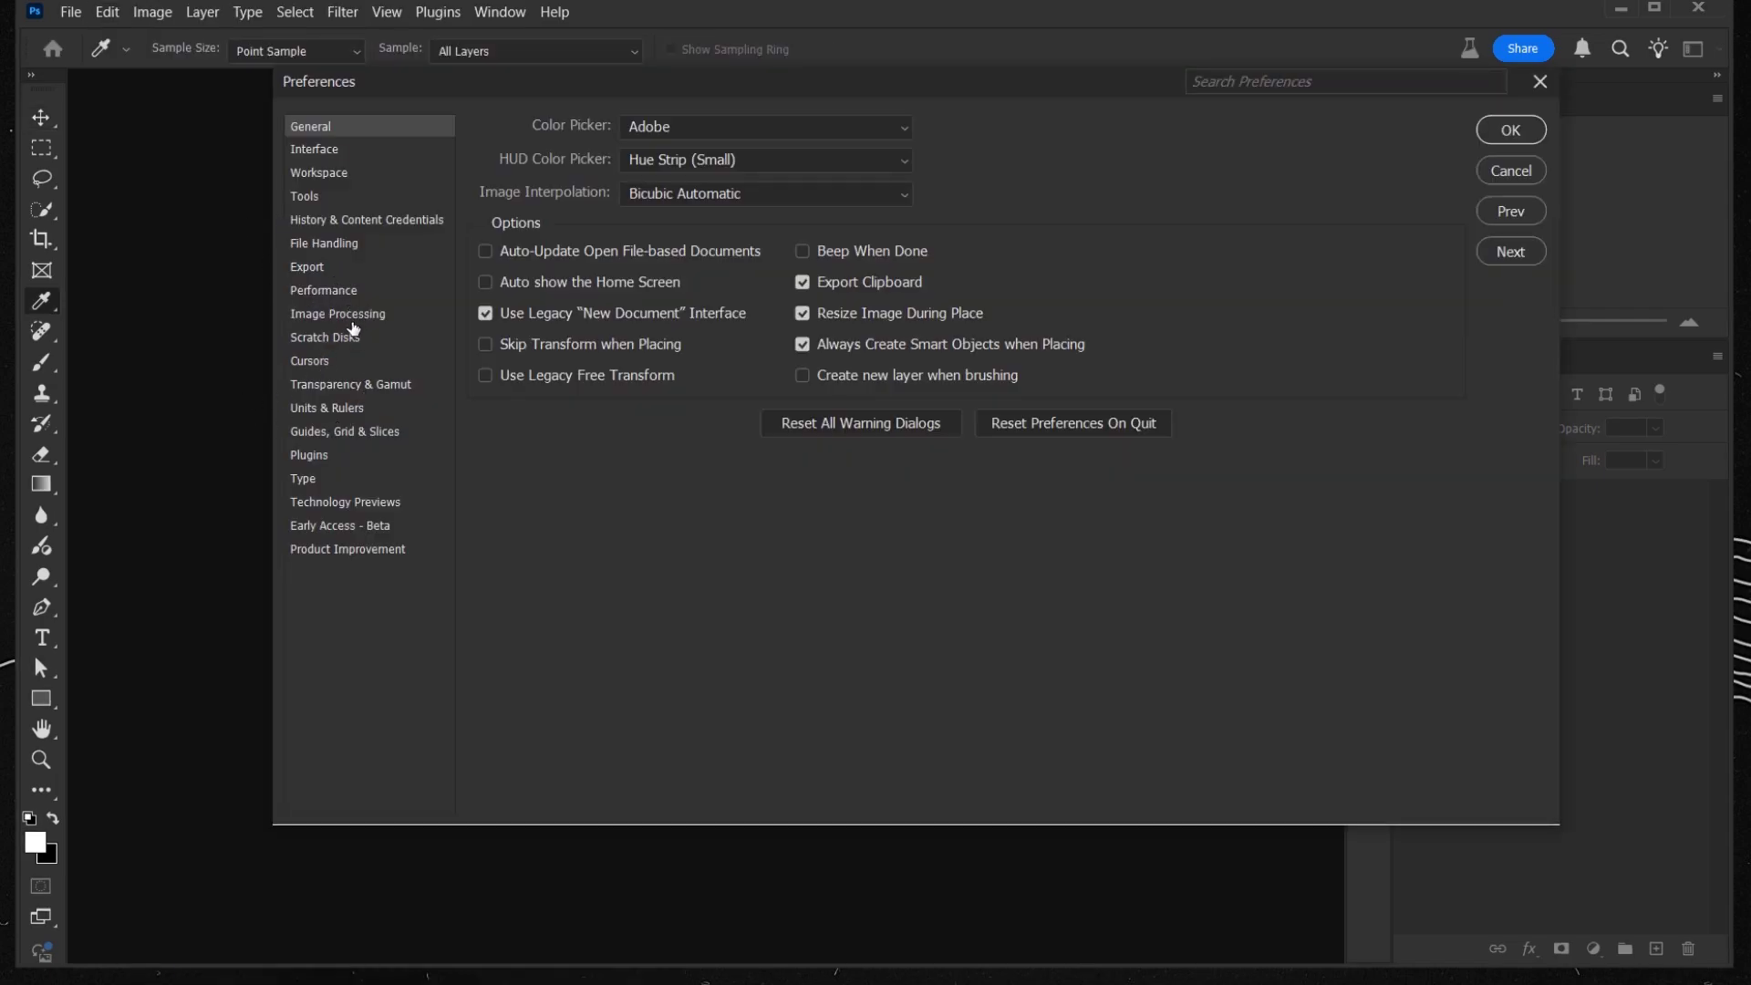
left_click(353, 314)
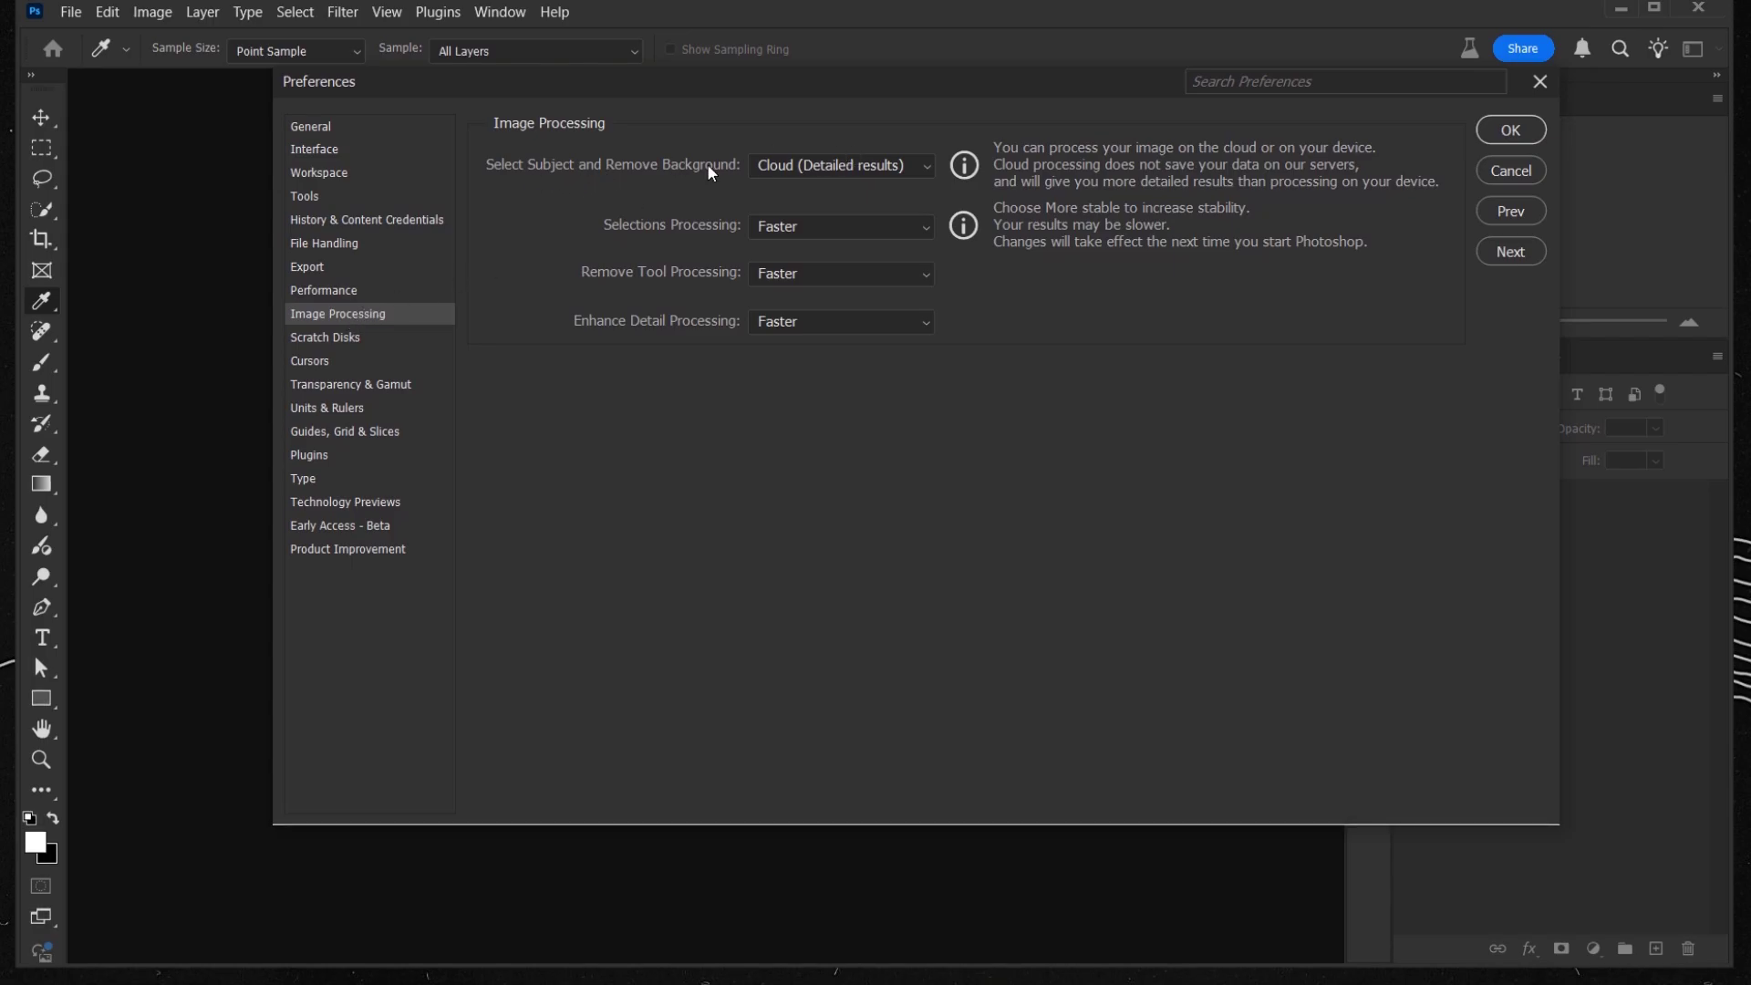
left_click(829, 174)
left_click(806, 209)
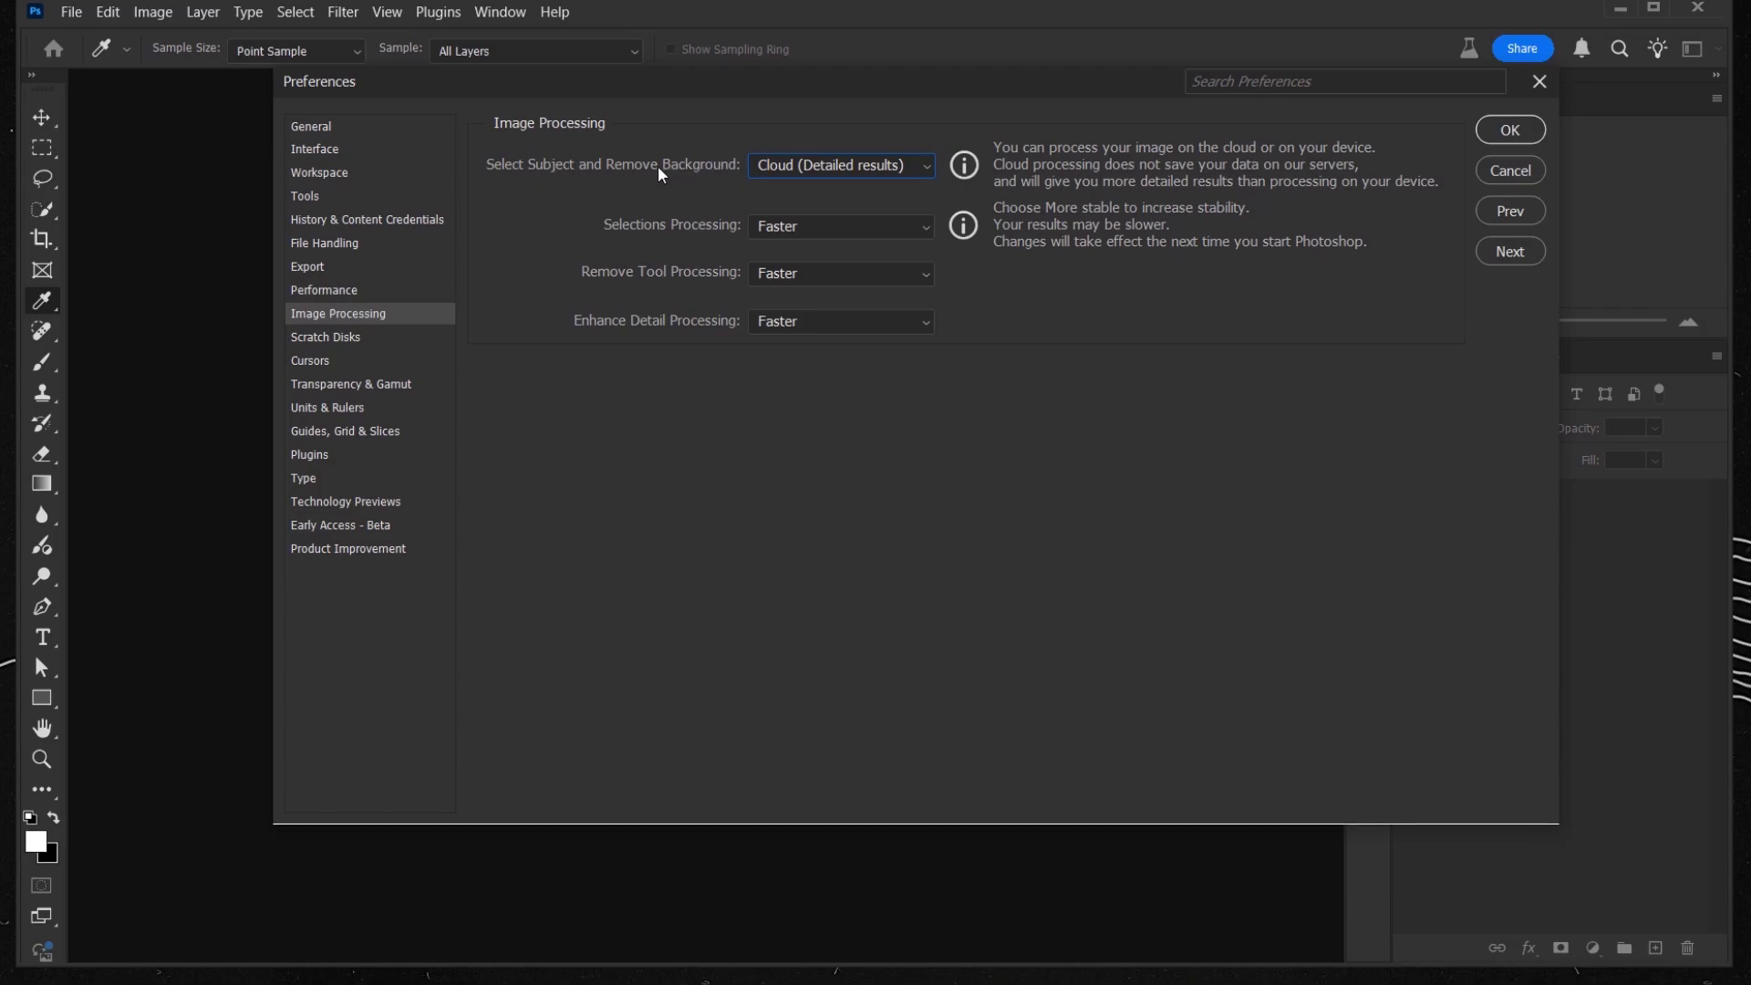
left_click(842, 170)
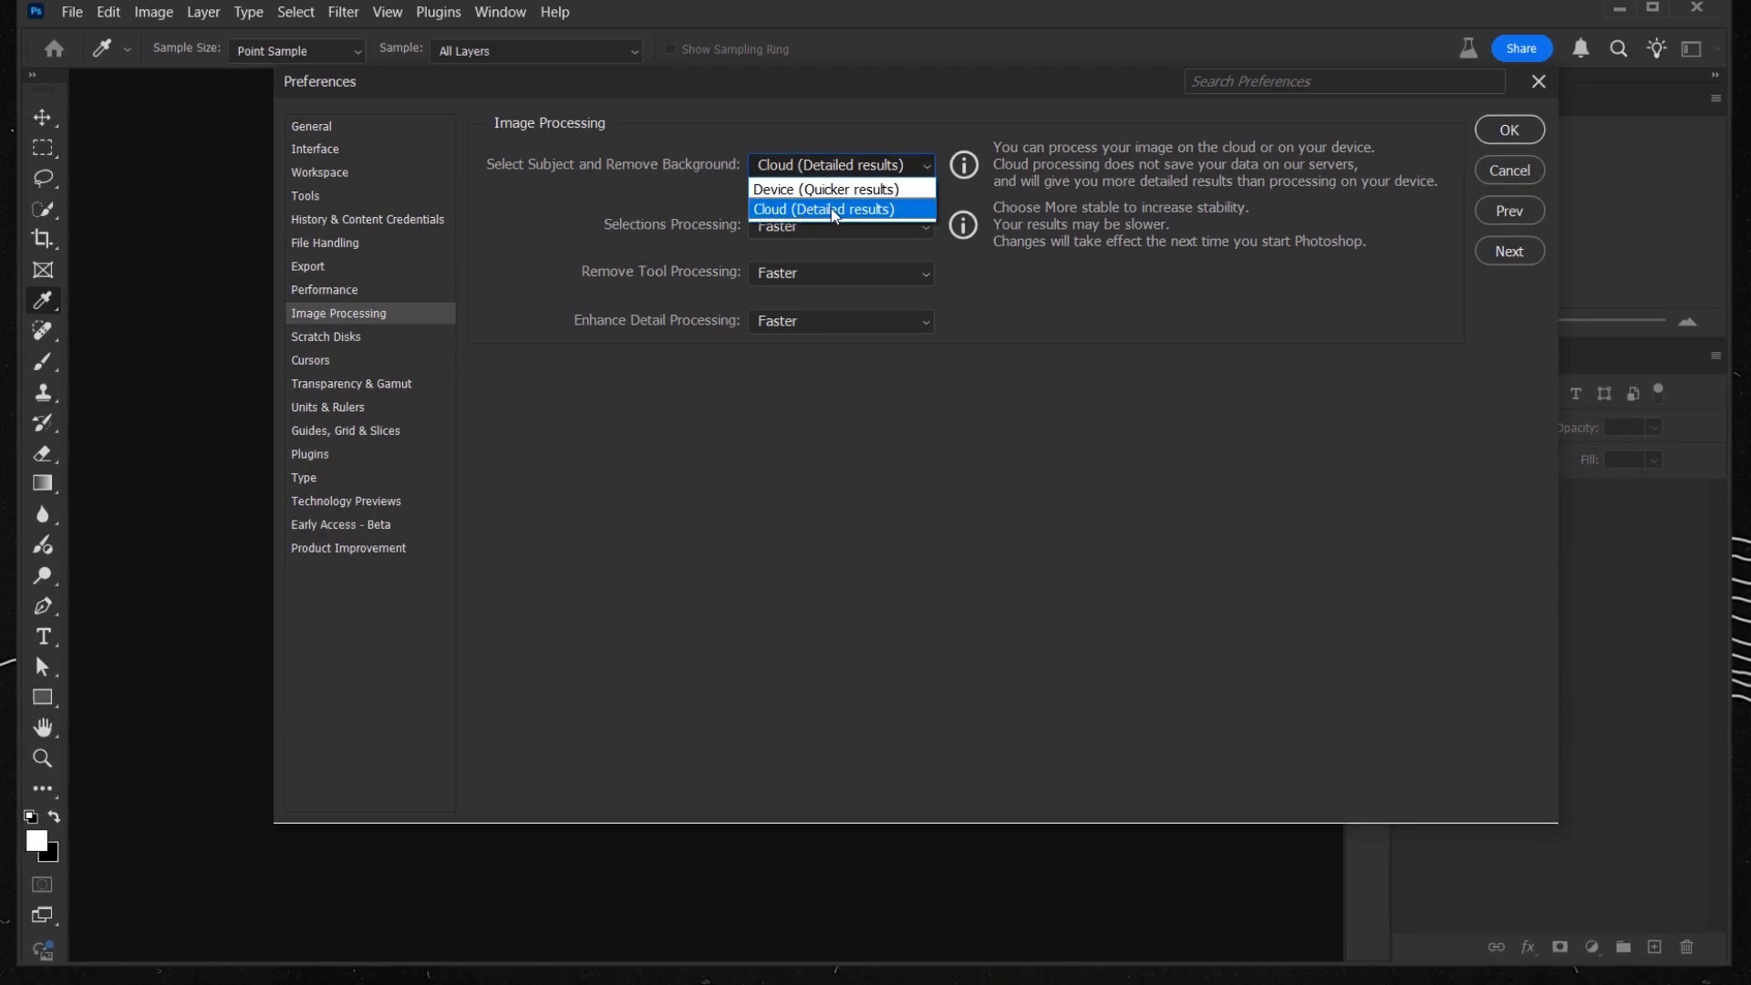
left_click(820, 210)
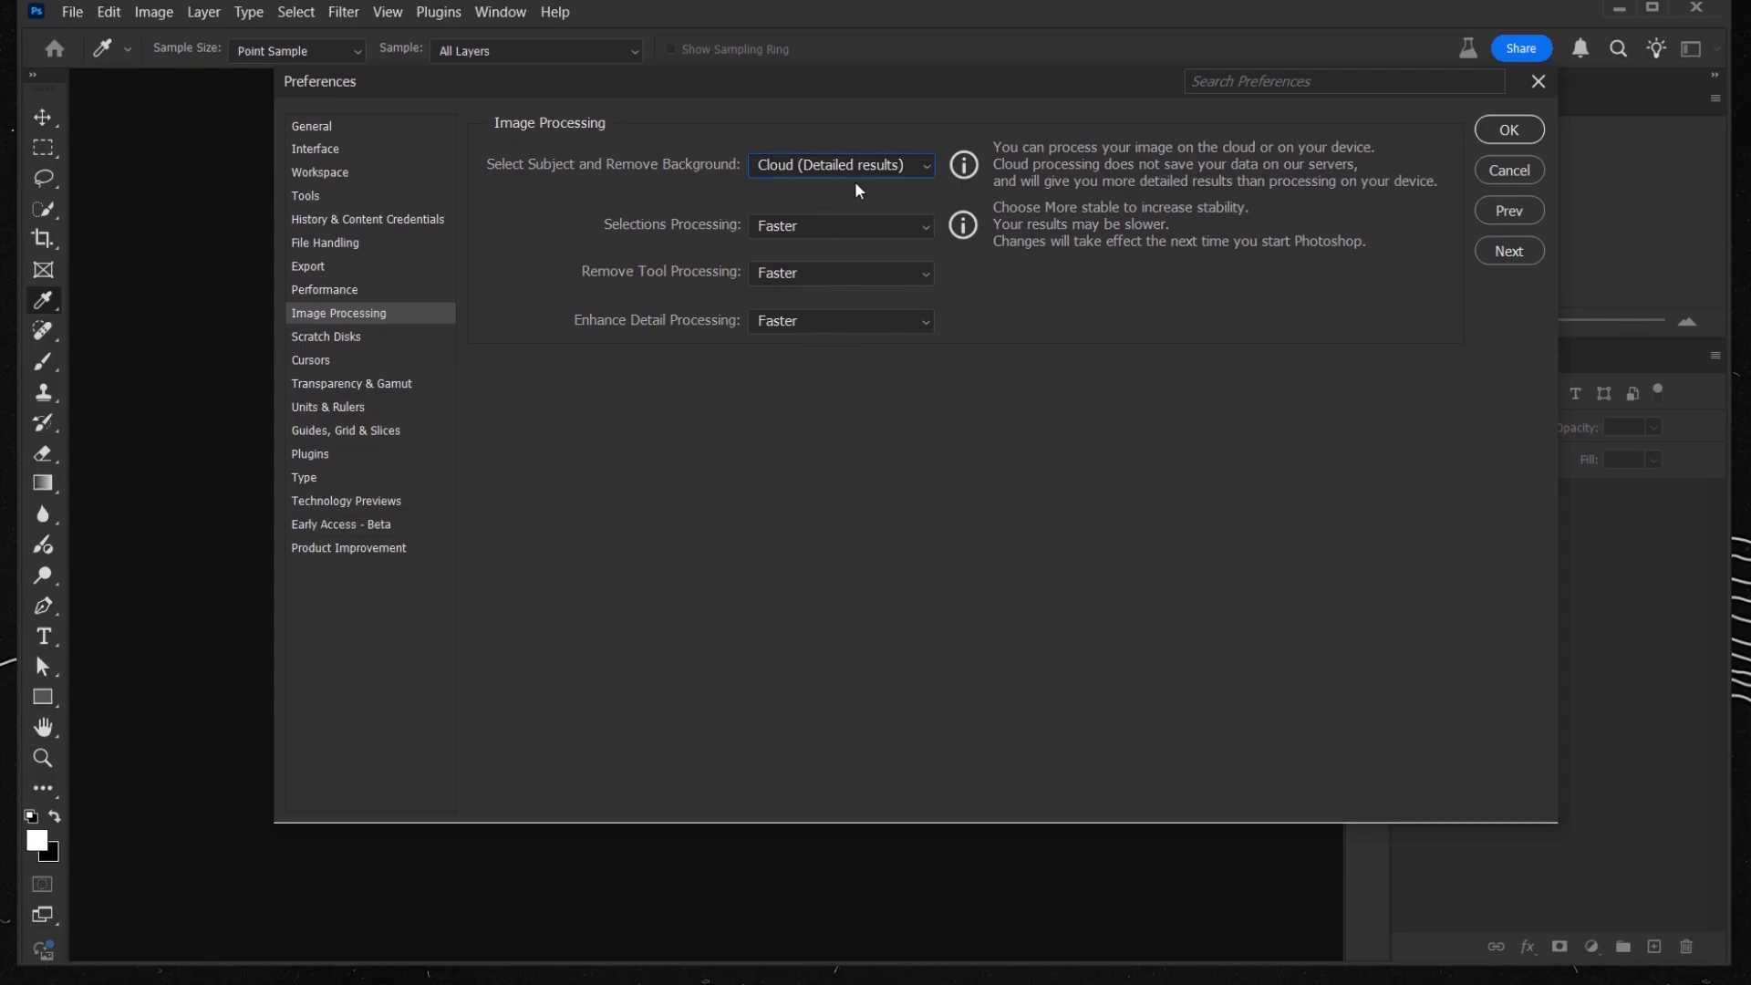
left_click(1531, 136)
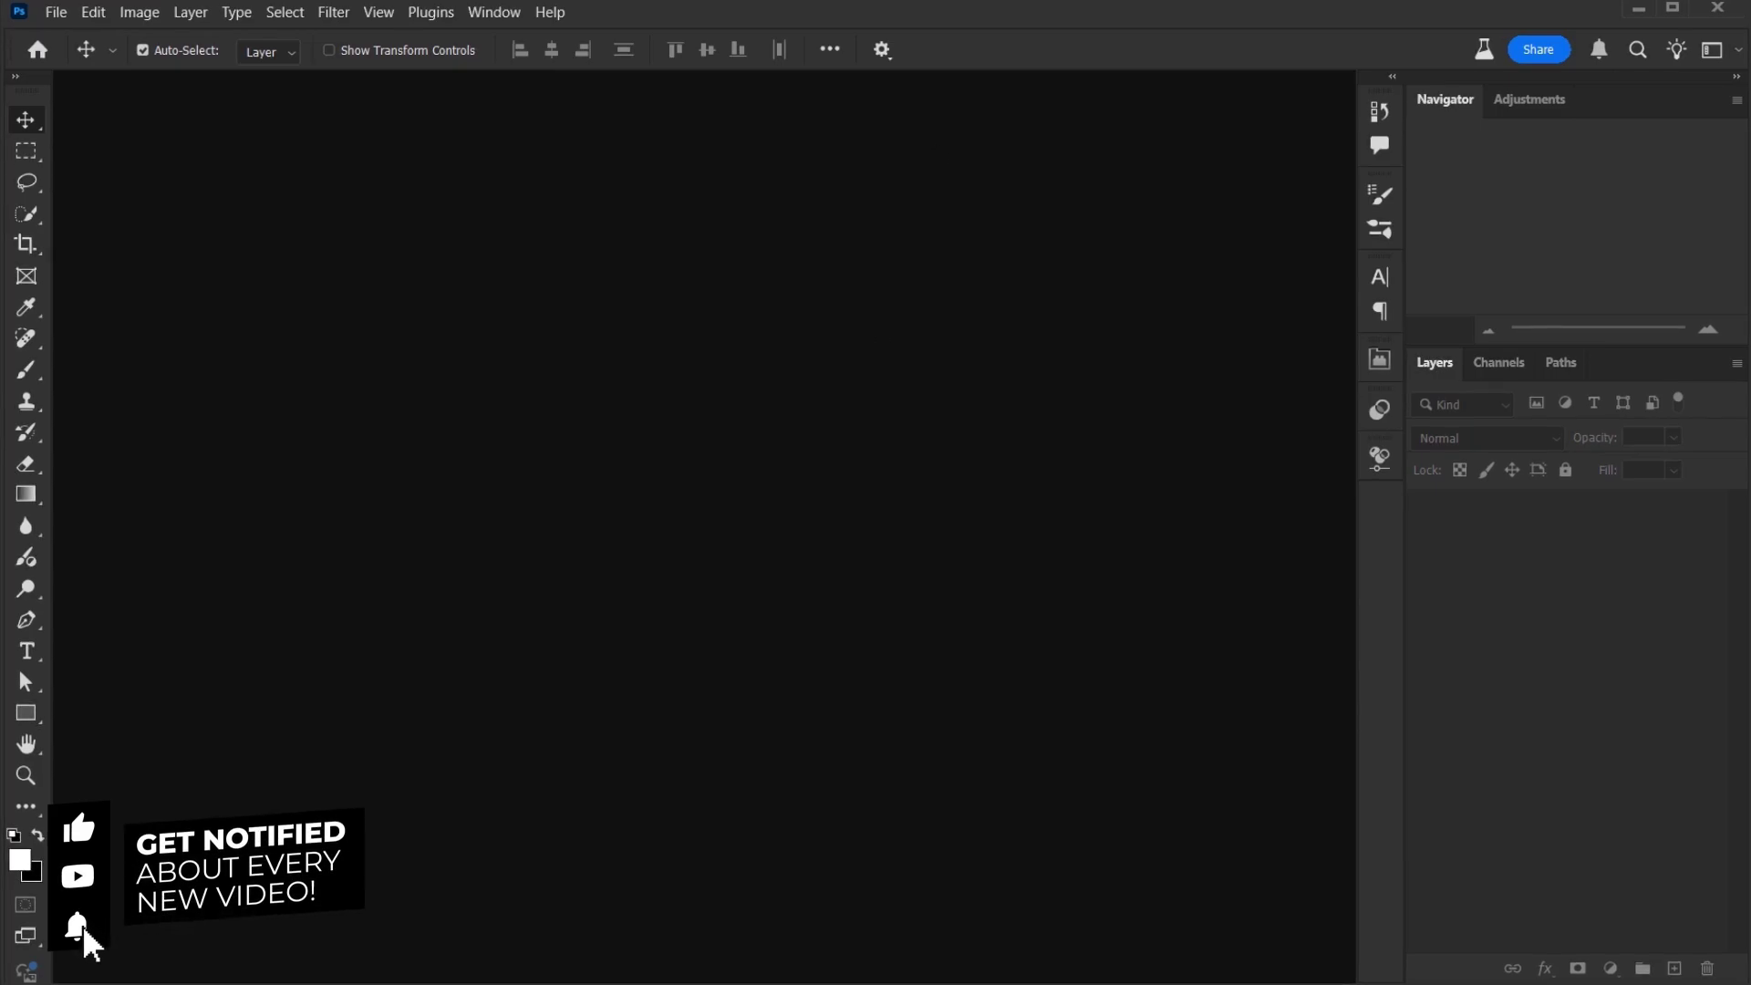
Open couple-bike-bicycle-together-woman-man.jpg from the Improved Selection folder in Photoshop.
key("alt+Tab")
left_click(1346, 383)
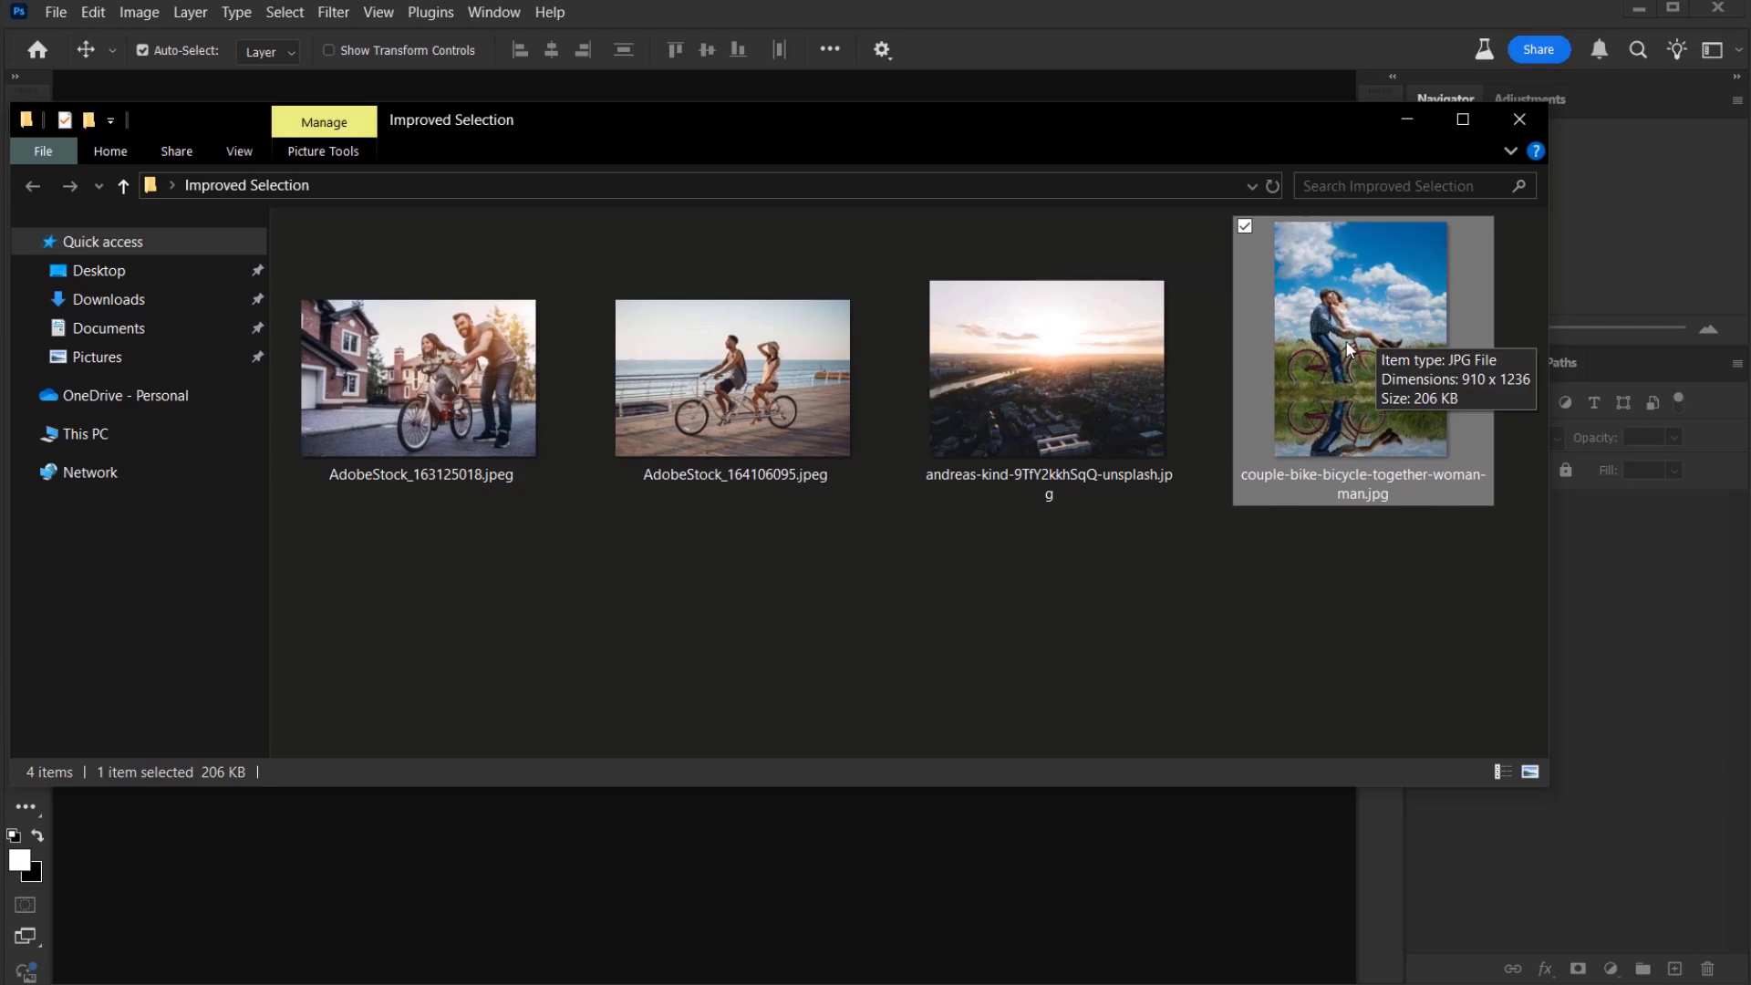
left_click_drag(1377, 315, 940, 884)
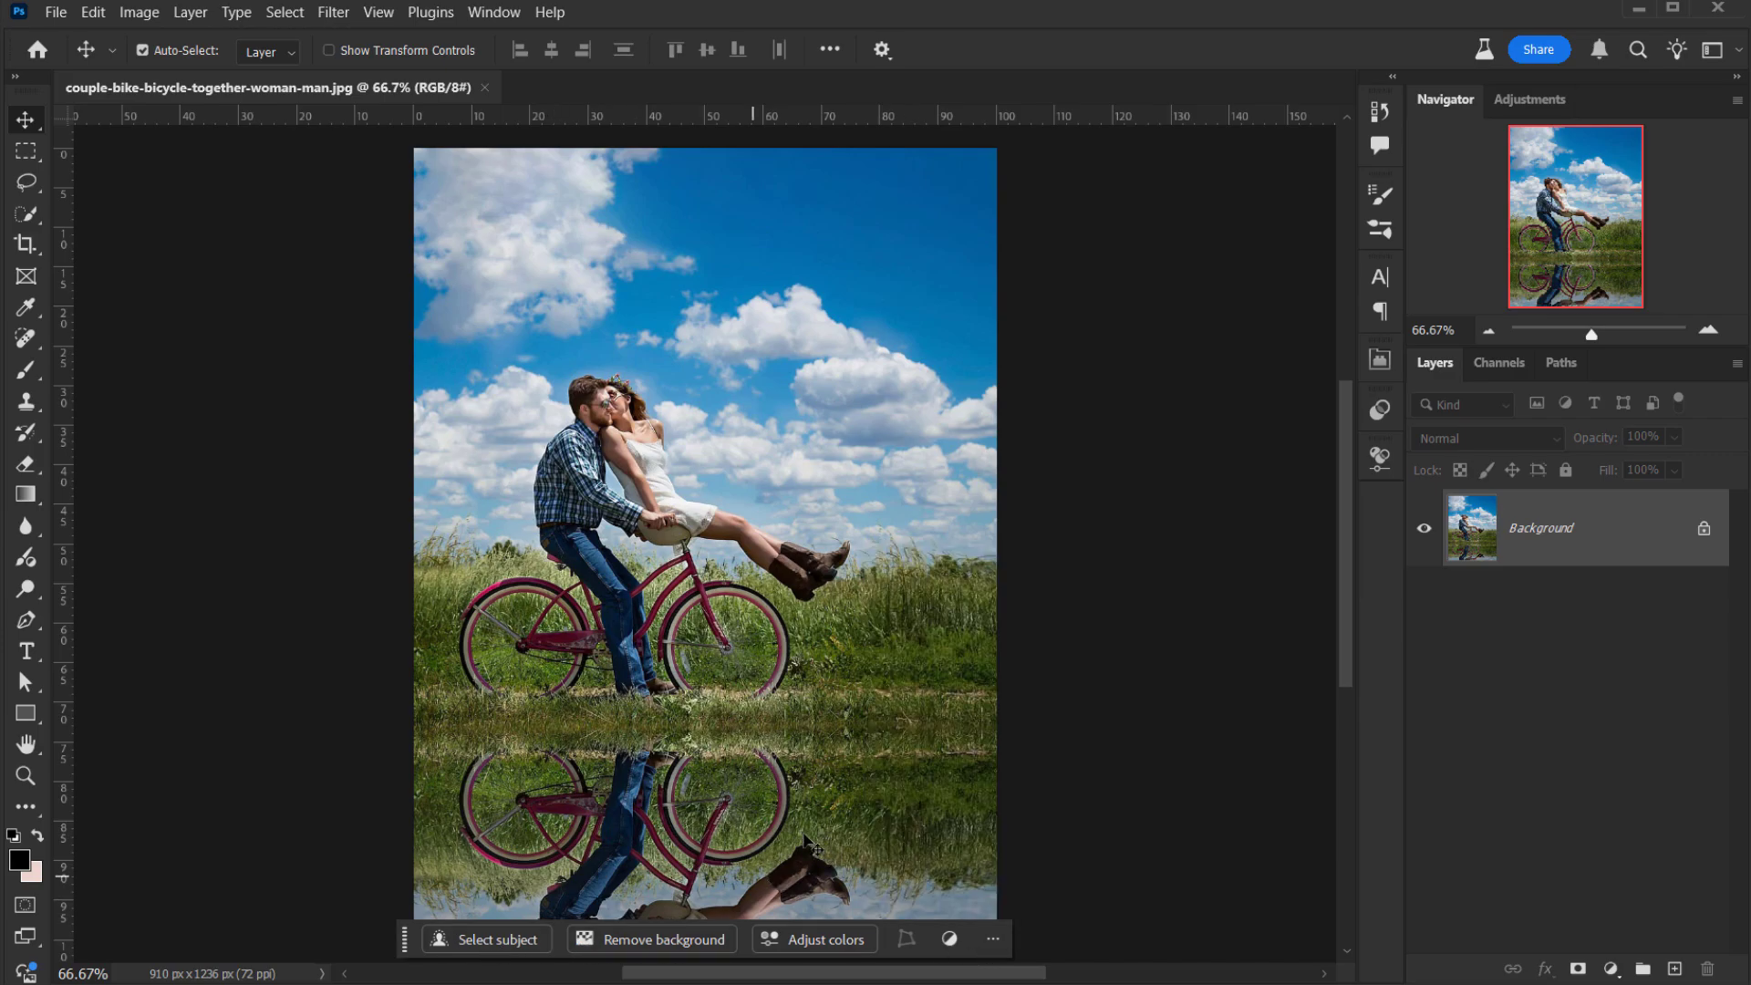
left_click(515, 13)
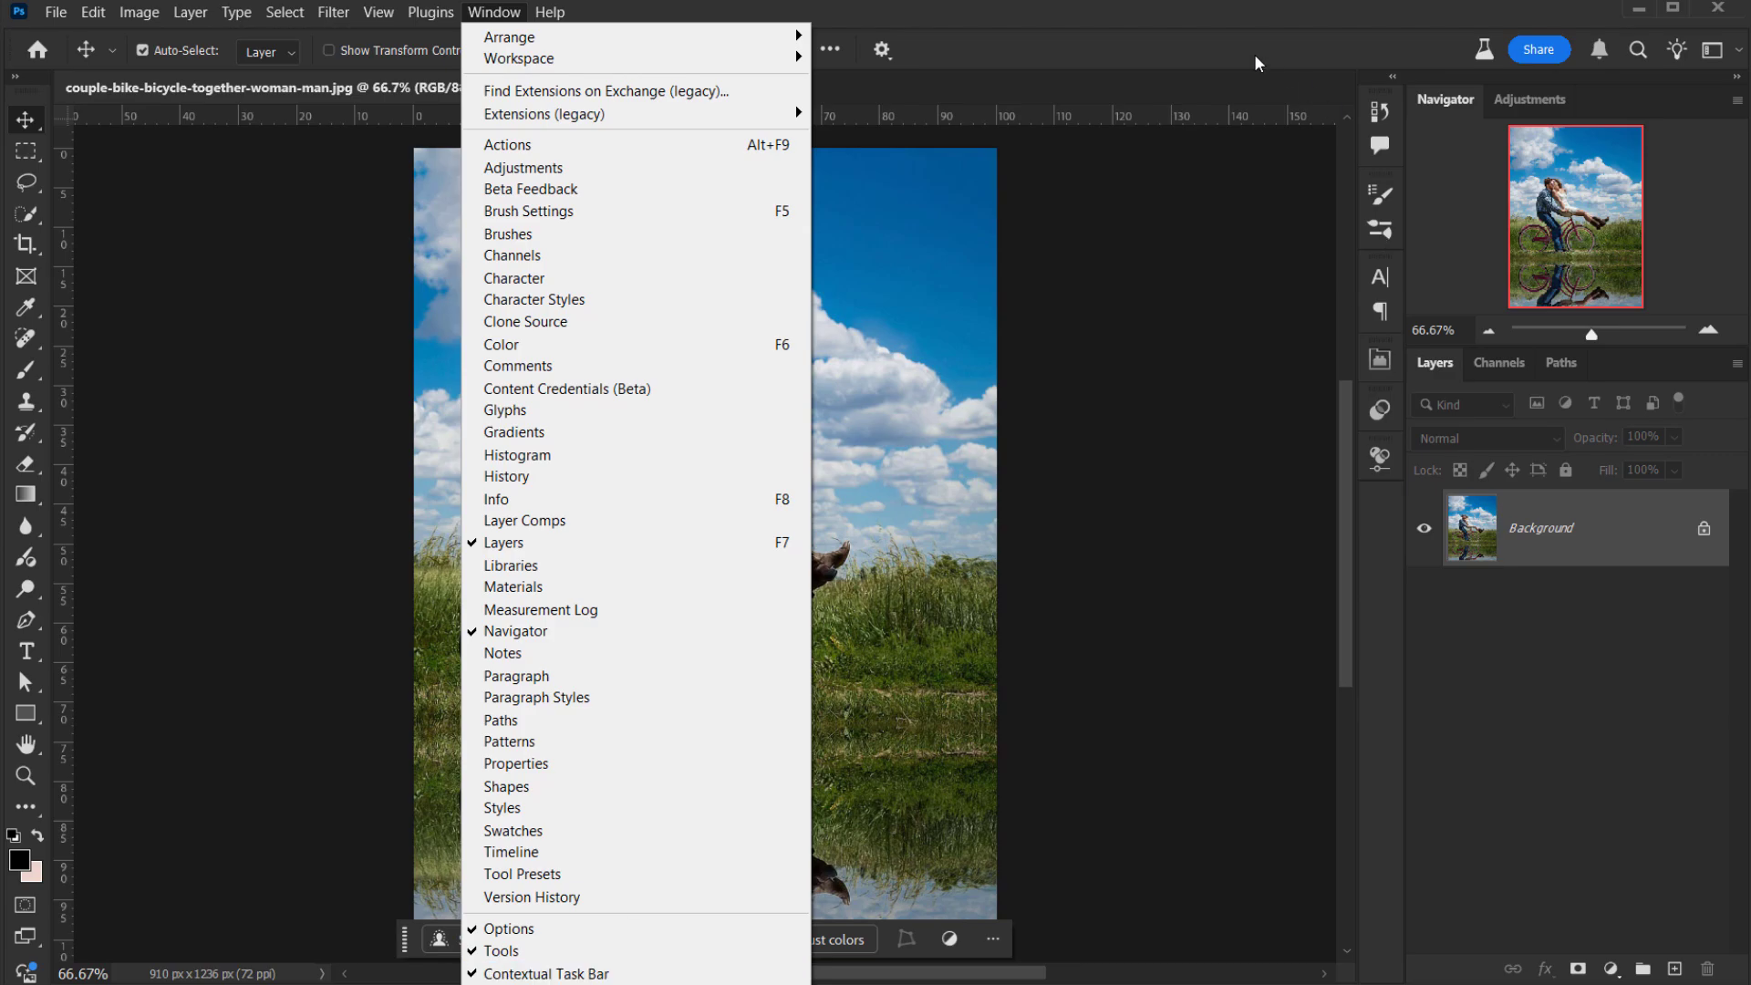
left_click(1189, 25)
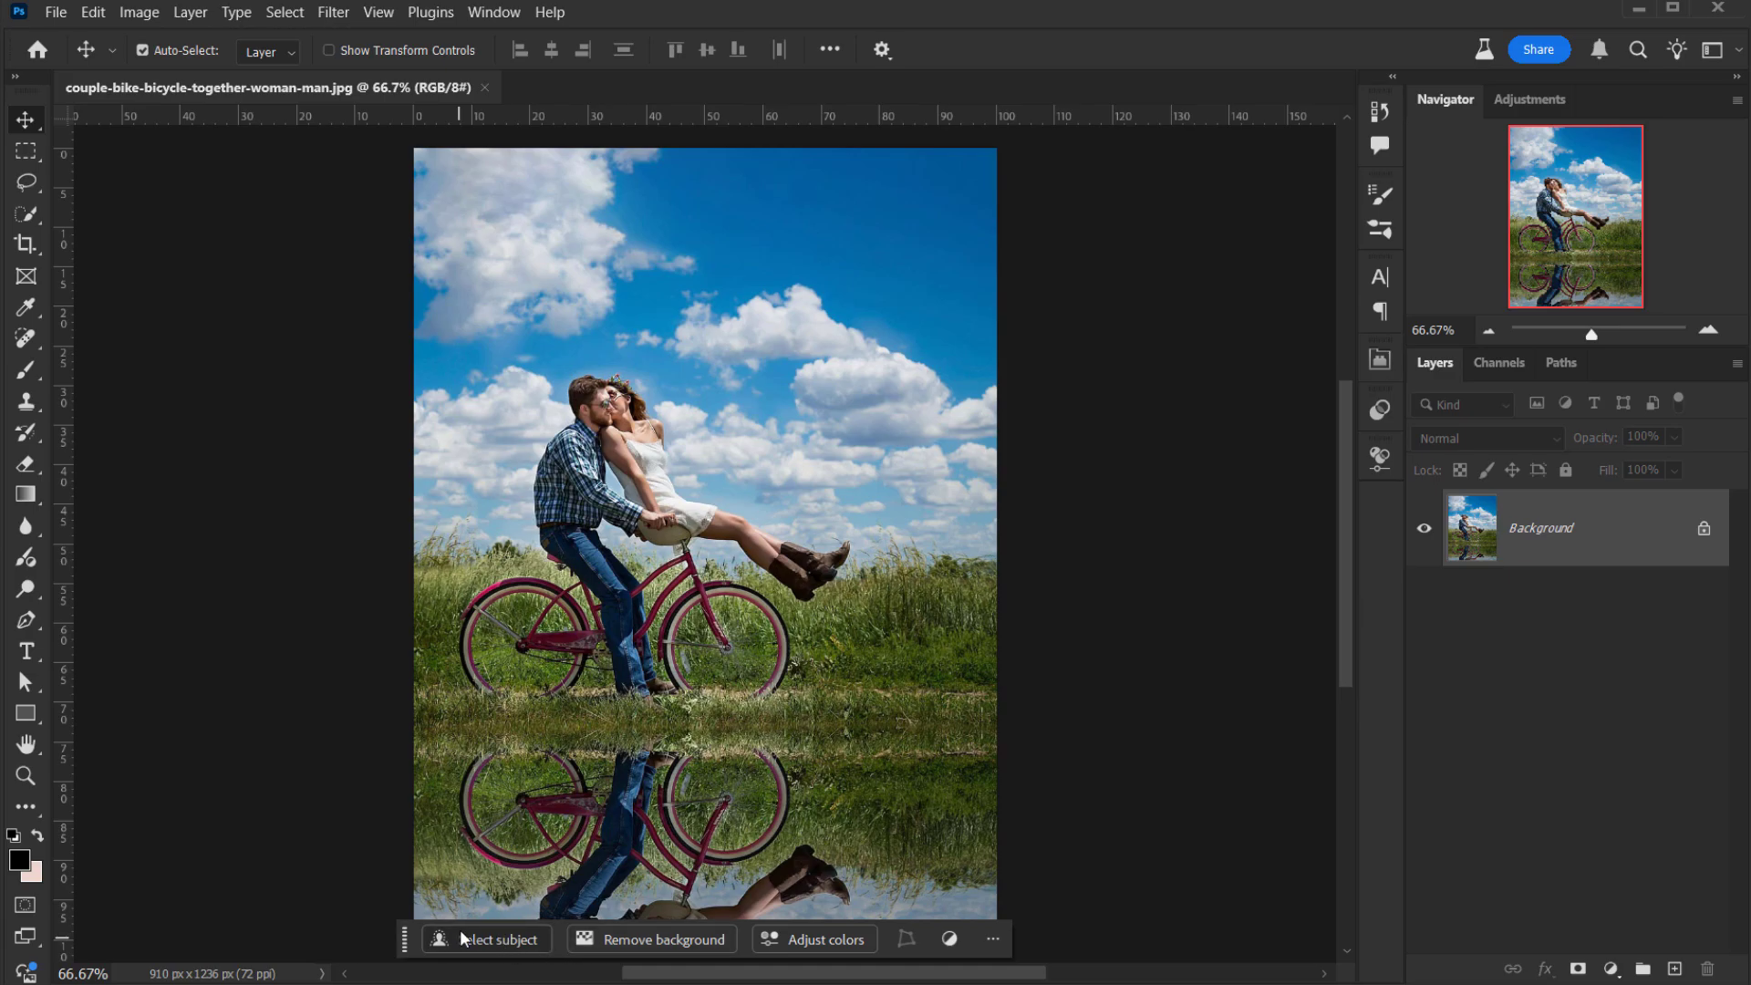
Select the couple and their bicycle using the Select Subject command.
left_click(283, 11)
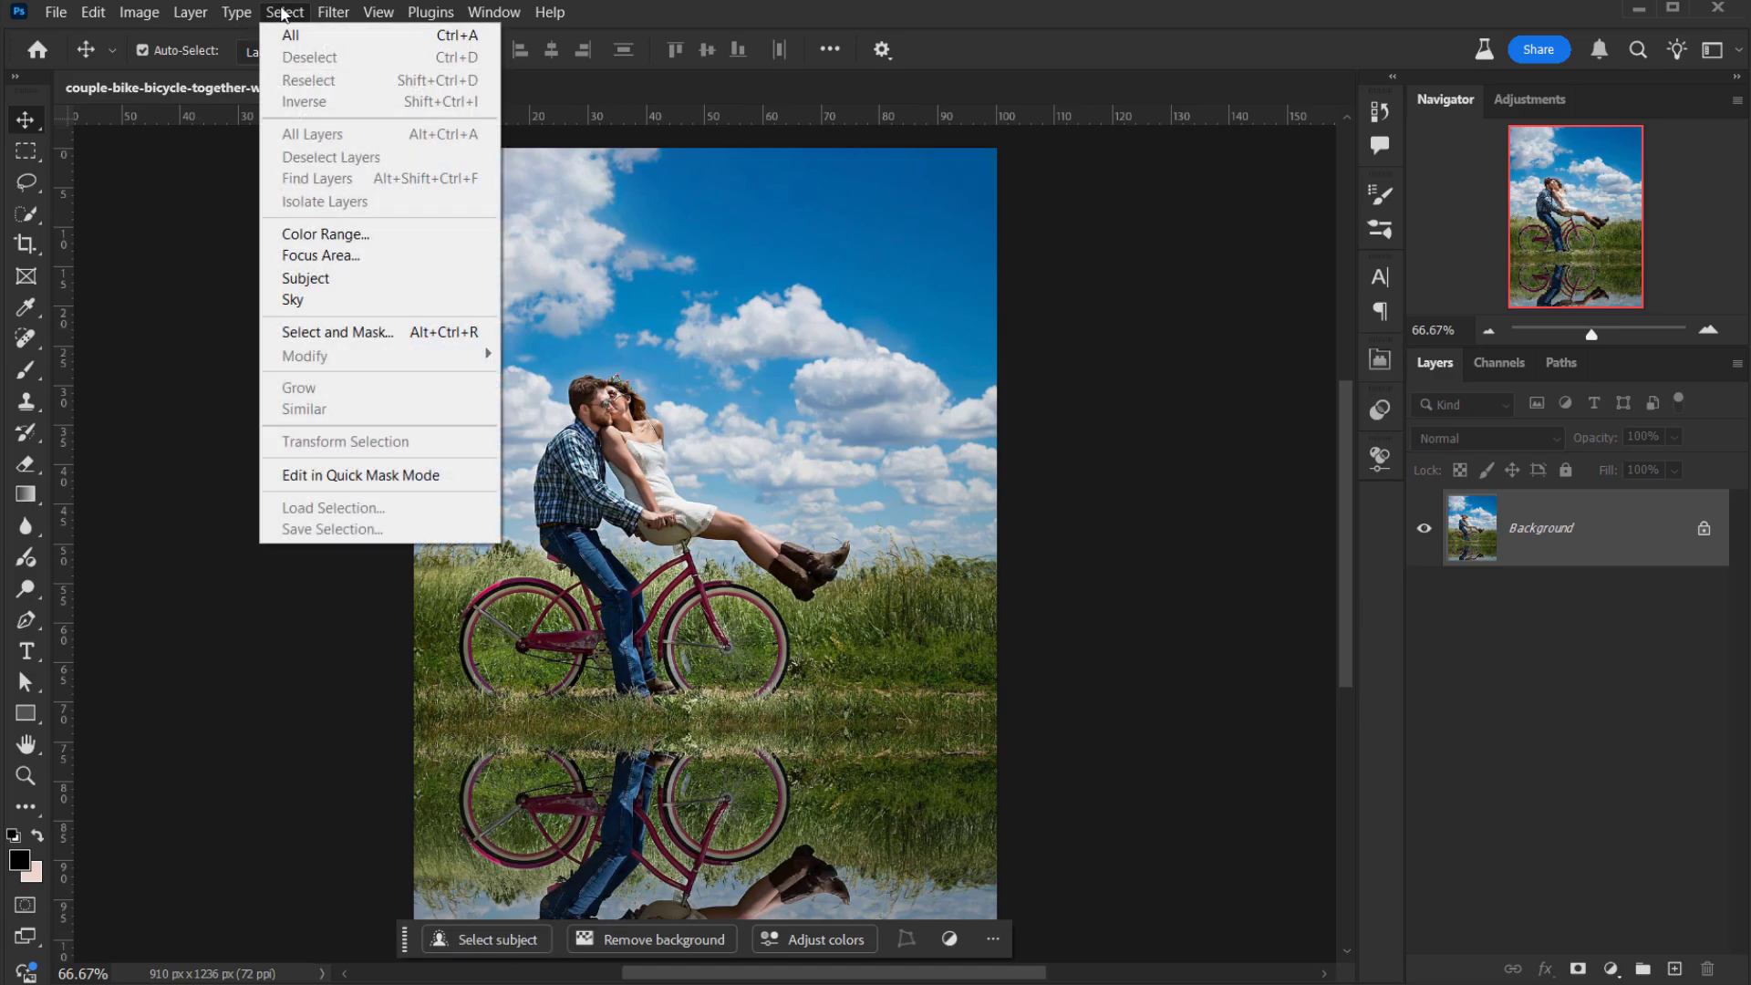
left_click(367, 281)
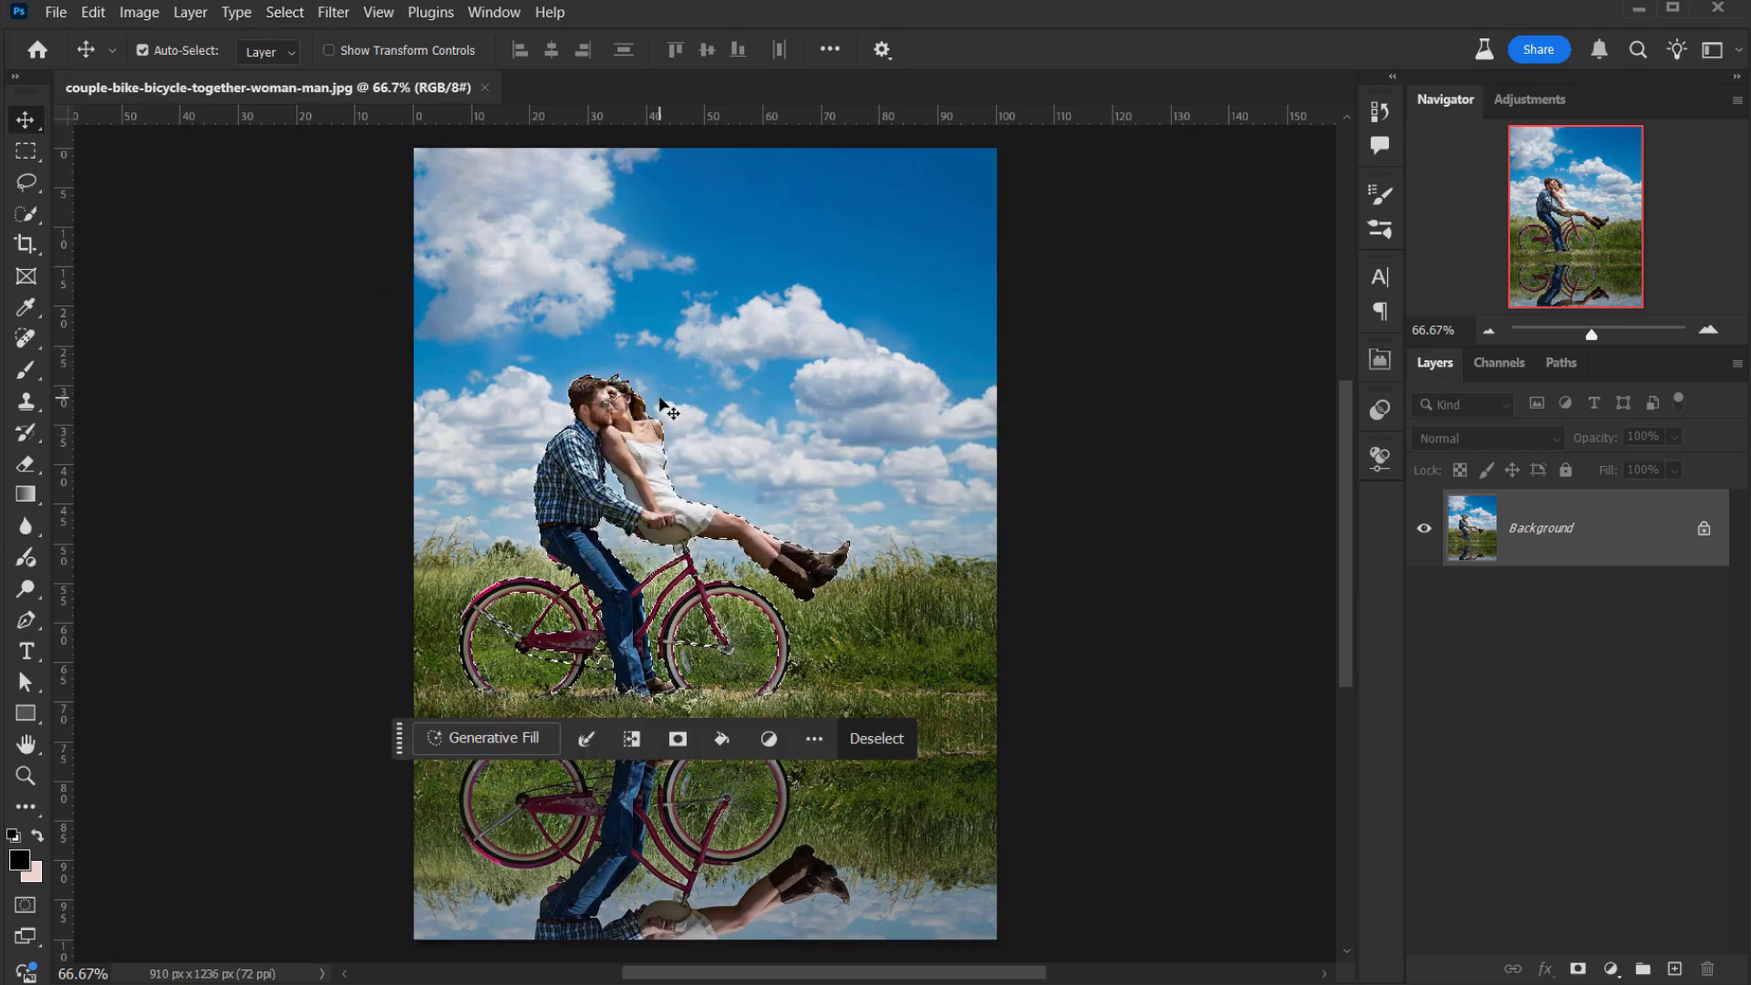
Examine the selection outline around the couple, the bicycle frame and the wheels up close.
scroll(663, 602, "up", 4)
scroll(663, 607, "up", 4)
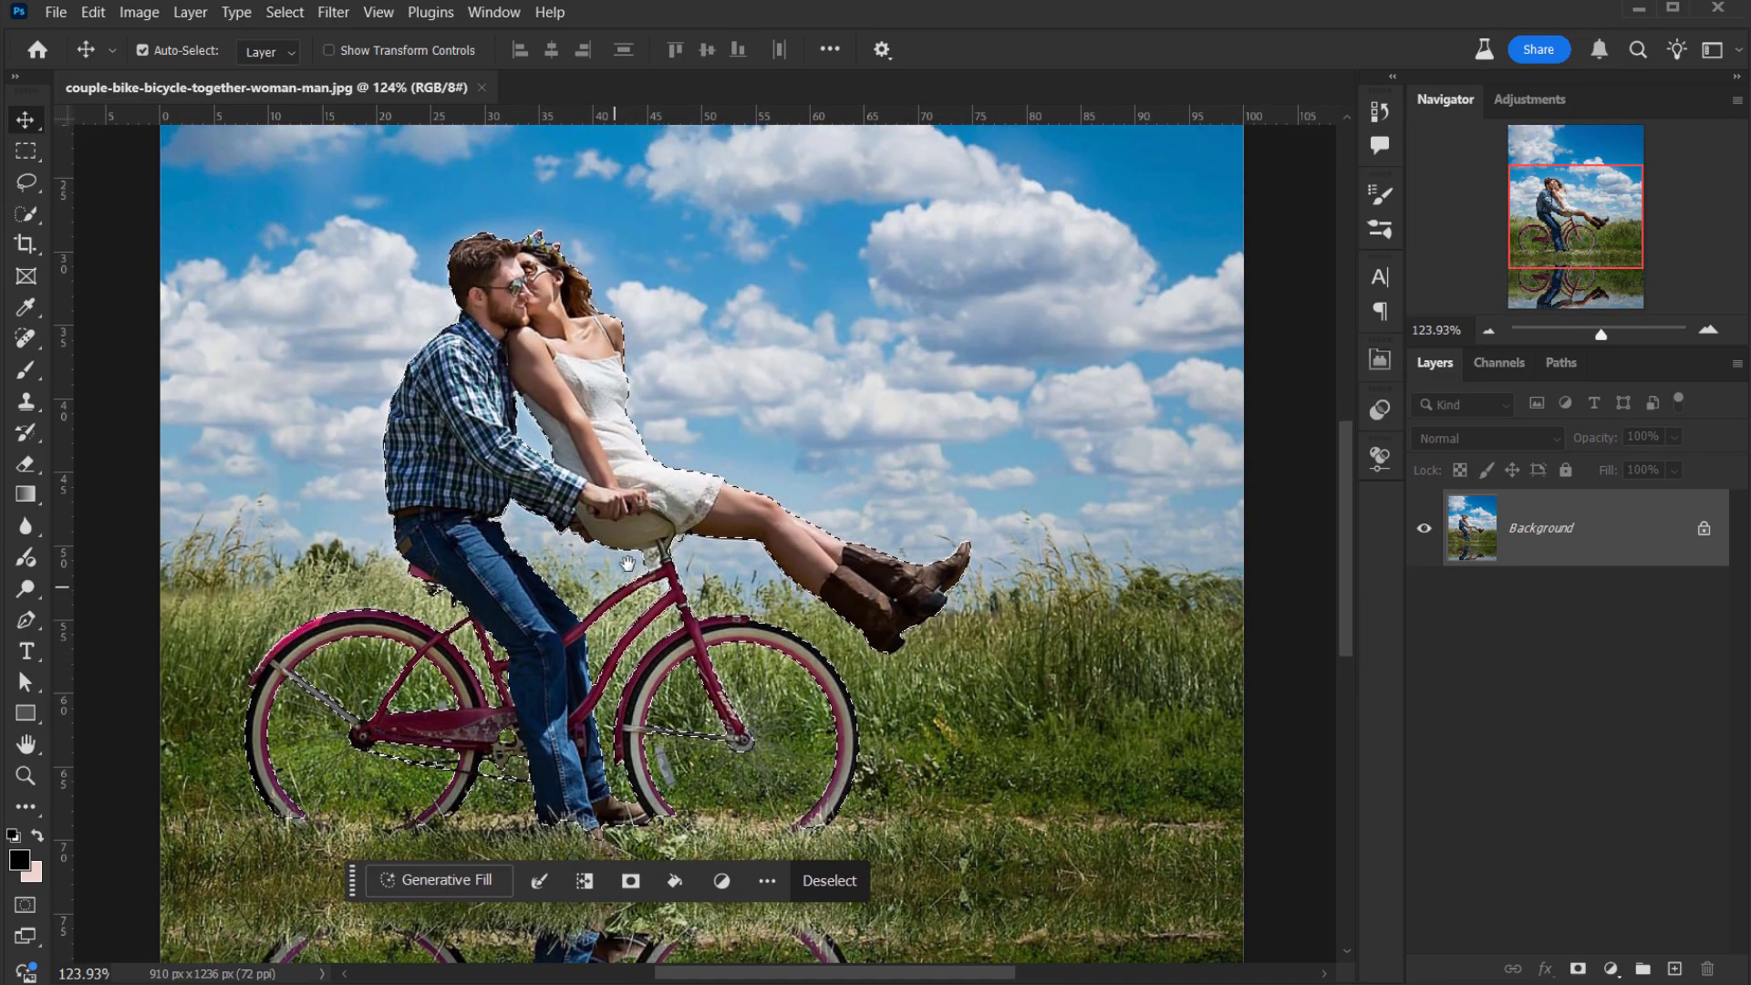
scroll(547, 635, "up", 2)
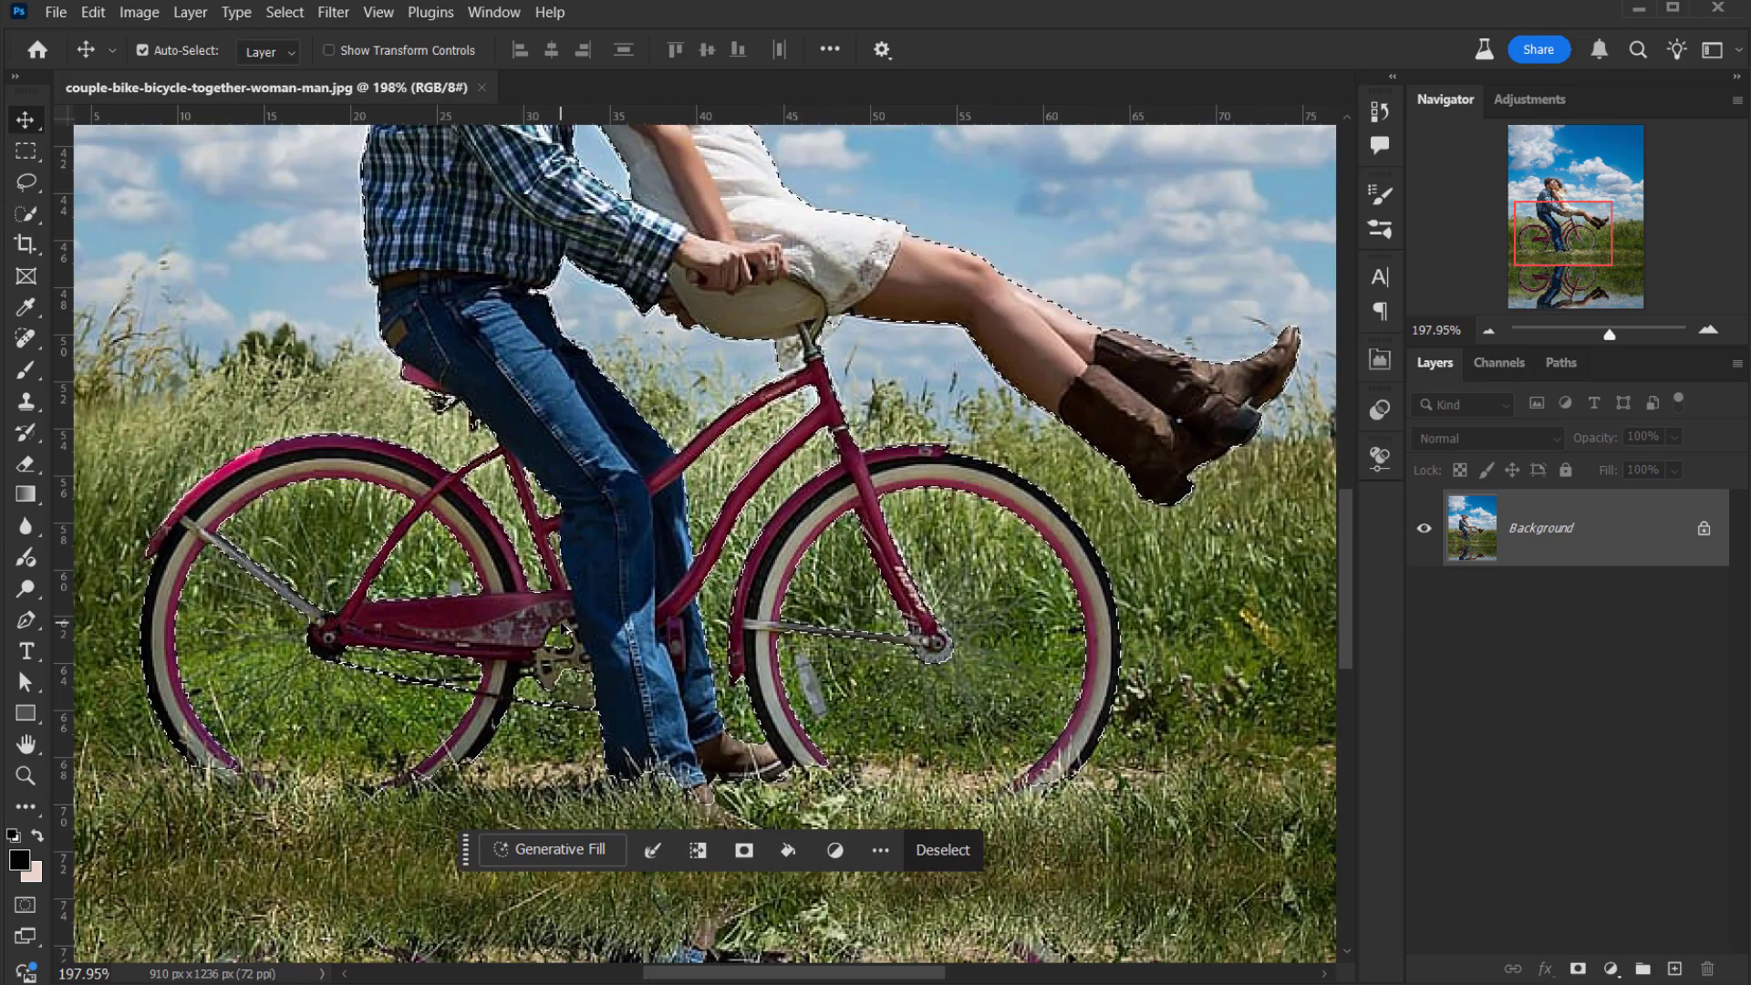
scroll(363, 545, "up", 2)
scroll(363, 545, "up", 4)
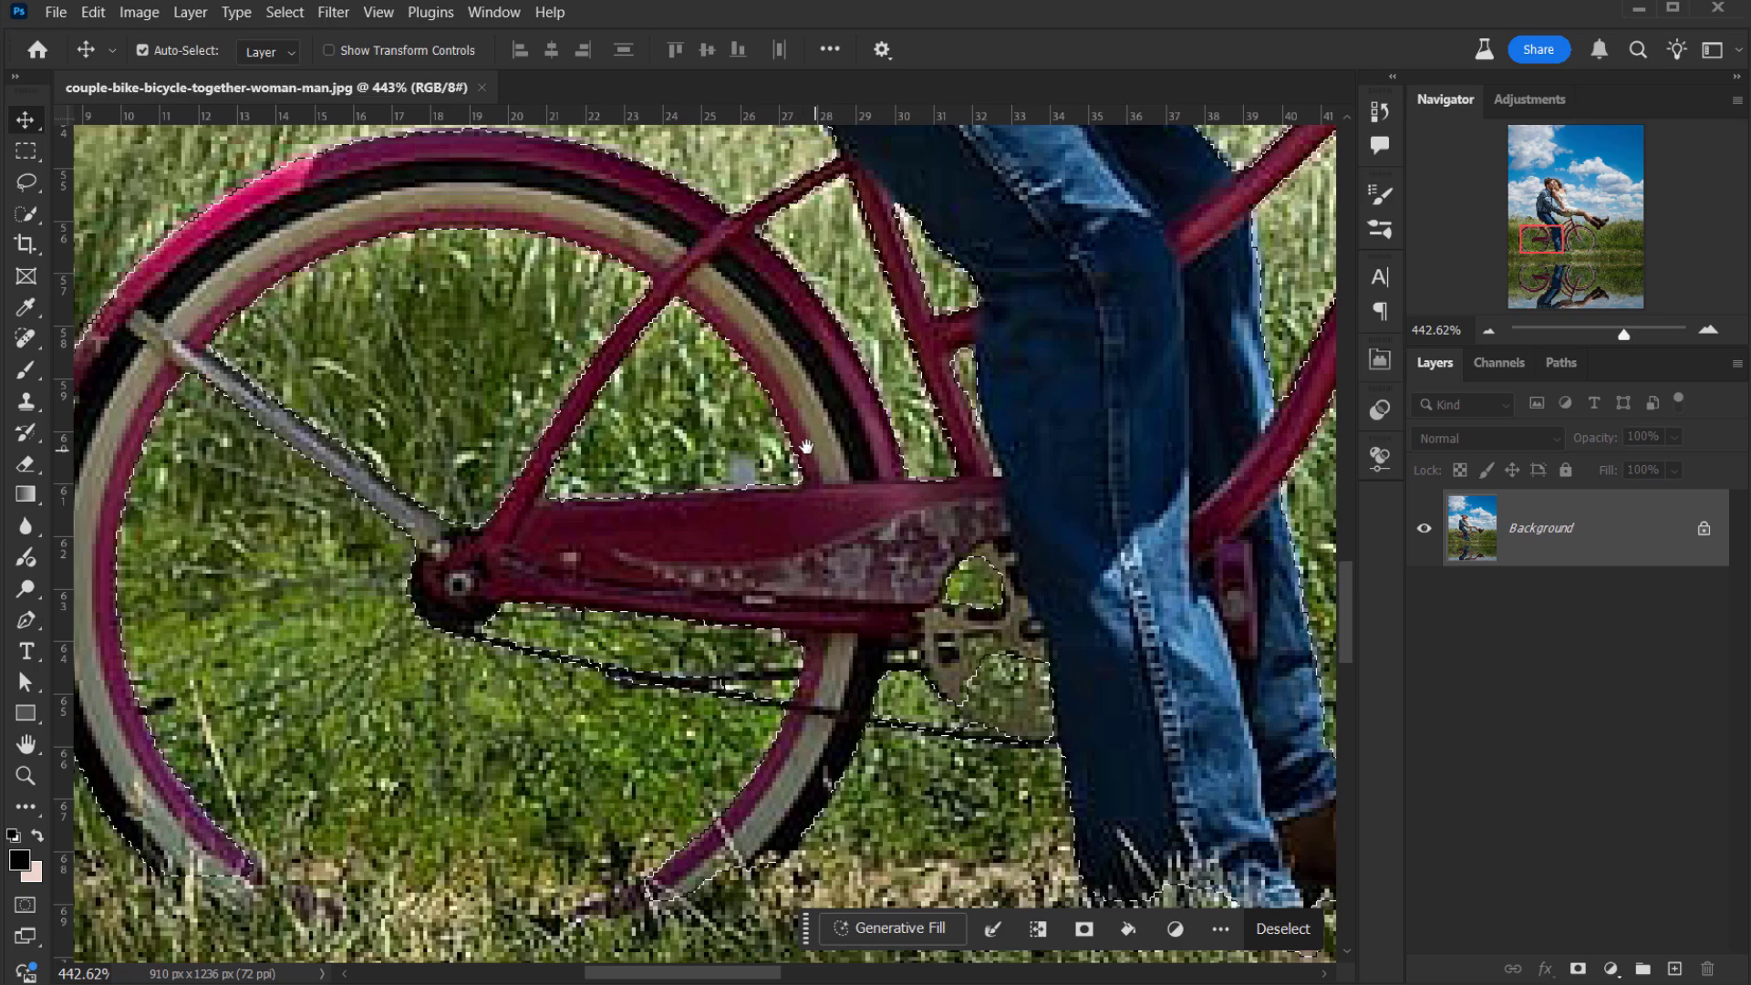
left_click_drag(805, 454, 569, 343)
scroll(506, 538, "down", 1)
scroll(511, 540, "down", 3)
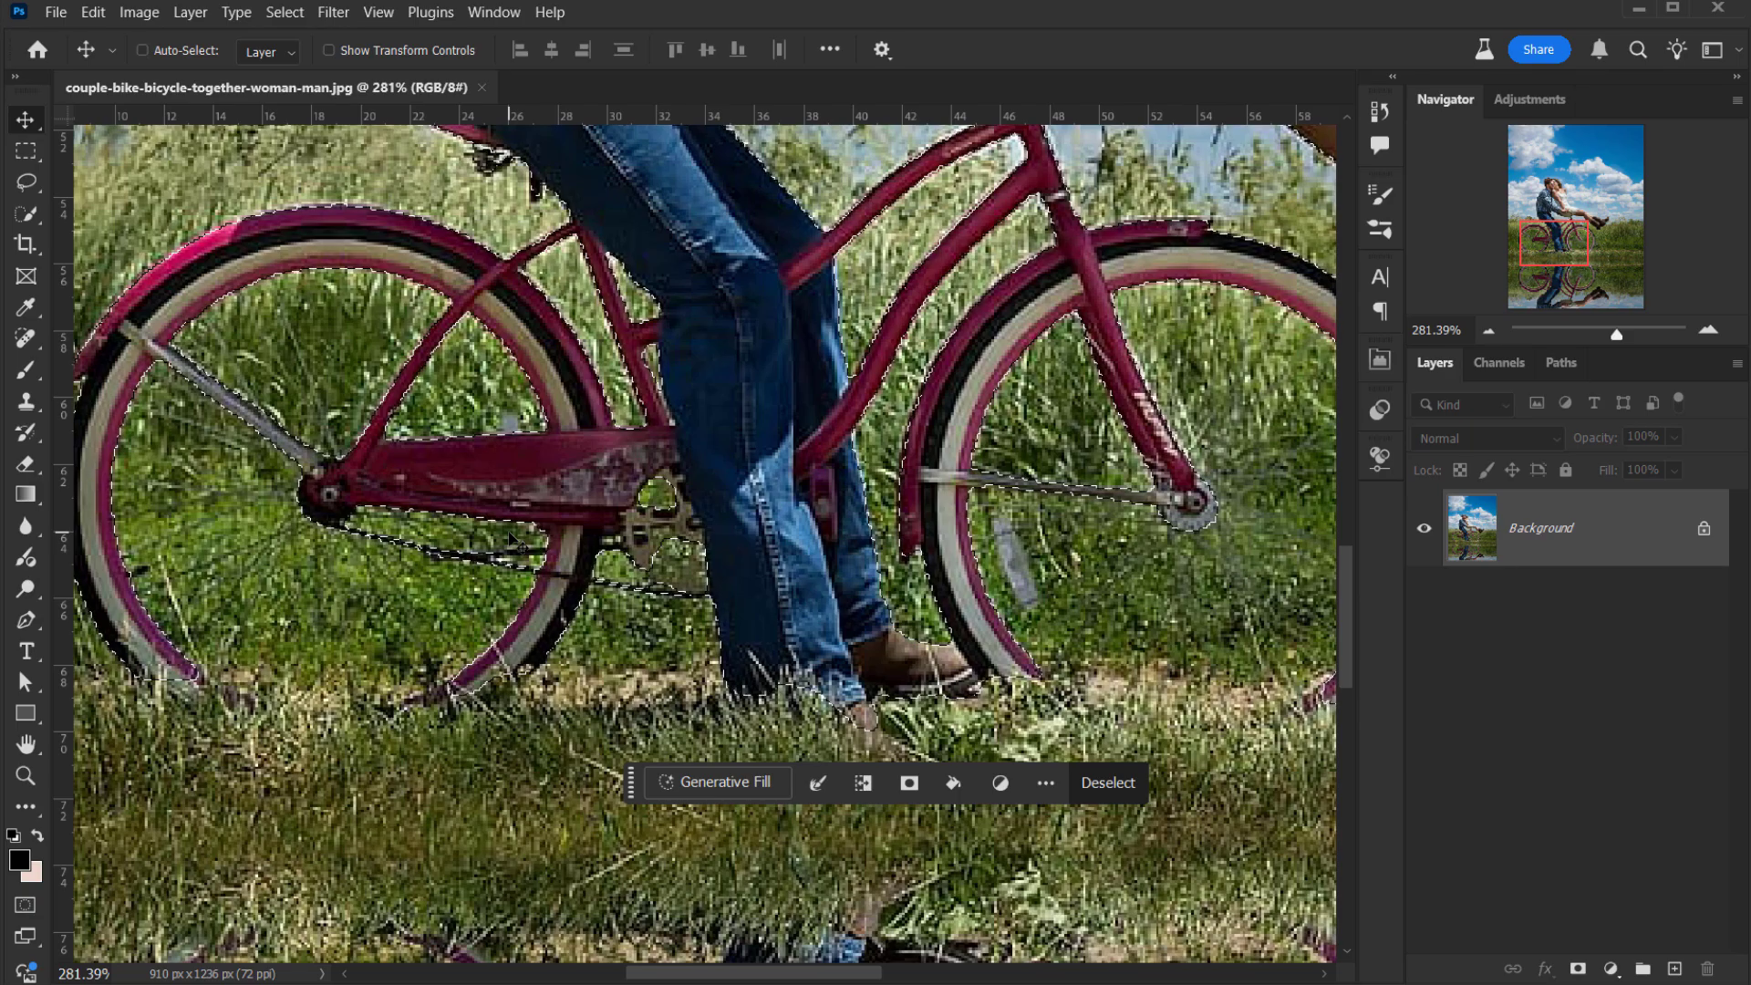
key("ctrl+0")
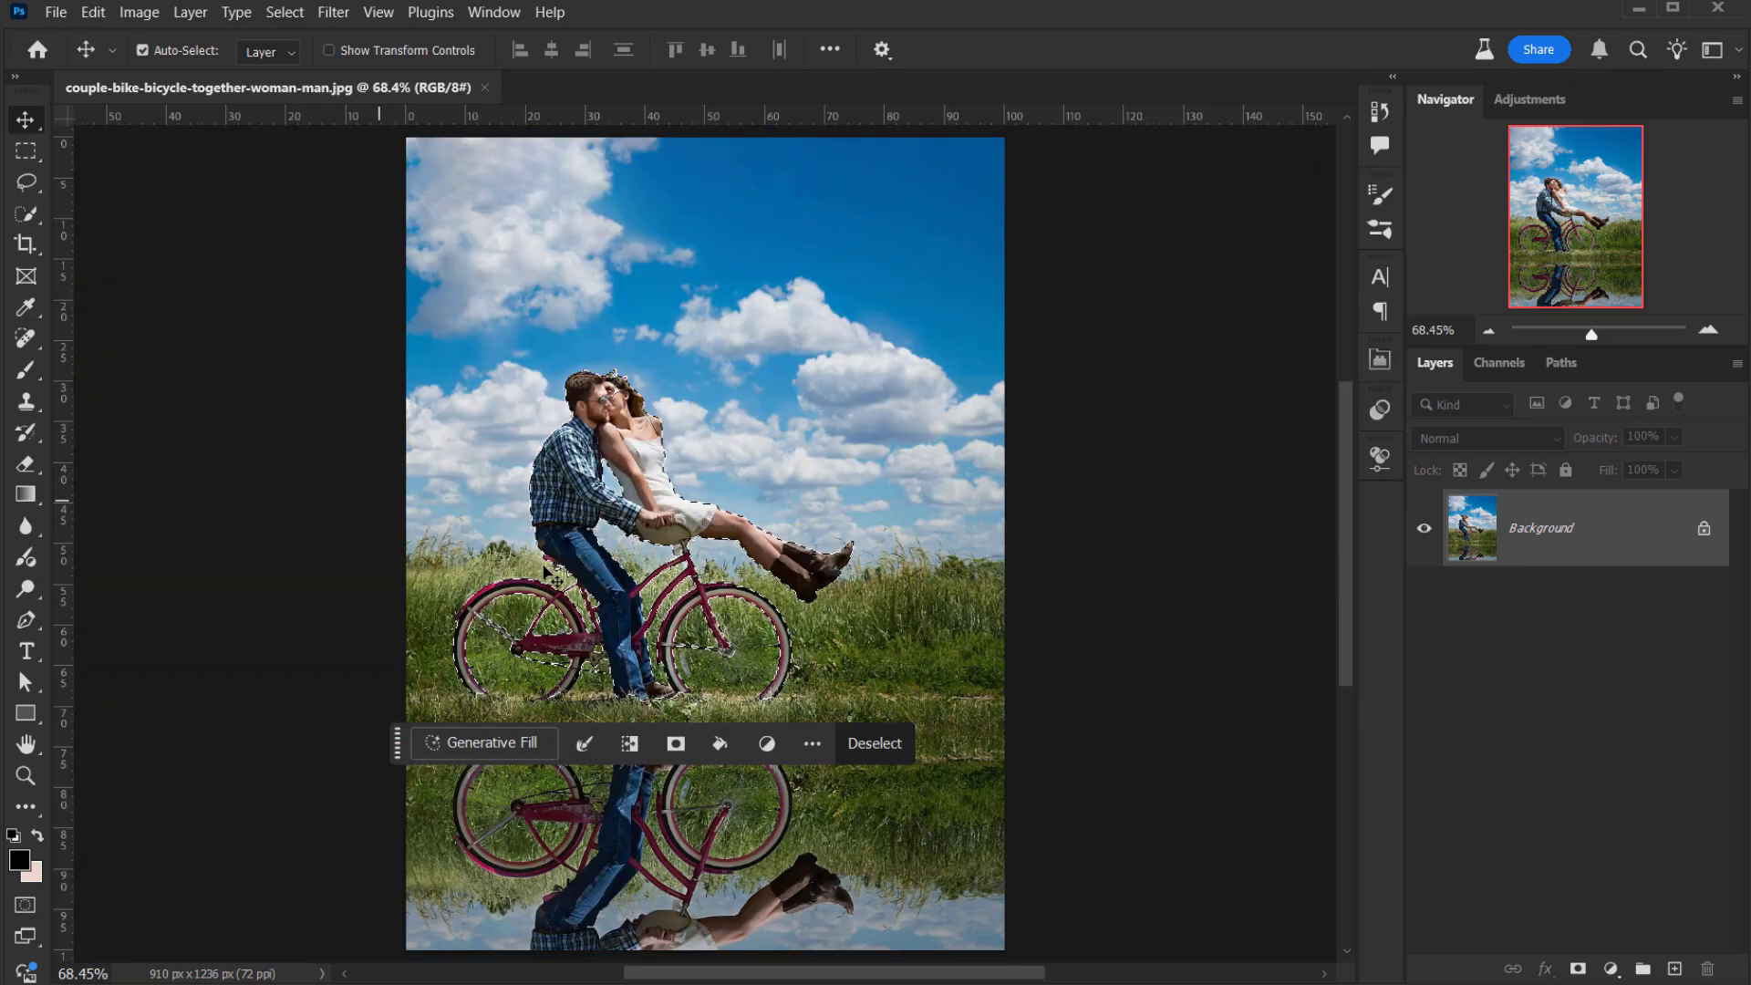
Add a layer mask from the couple-and-bicycle selection and display the mask alone to inspect the wheel areas.
scroll(587, 618, "up", 5)
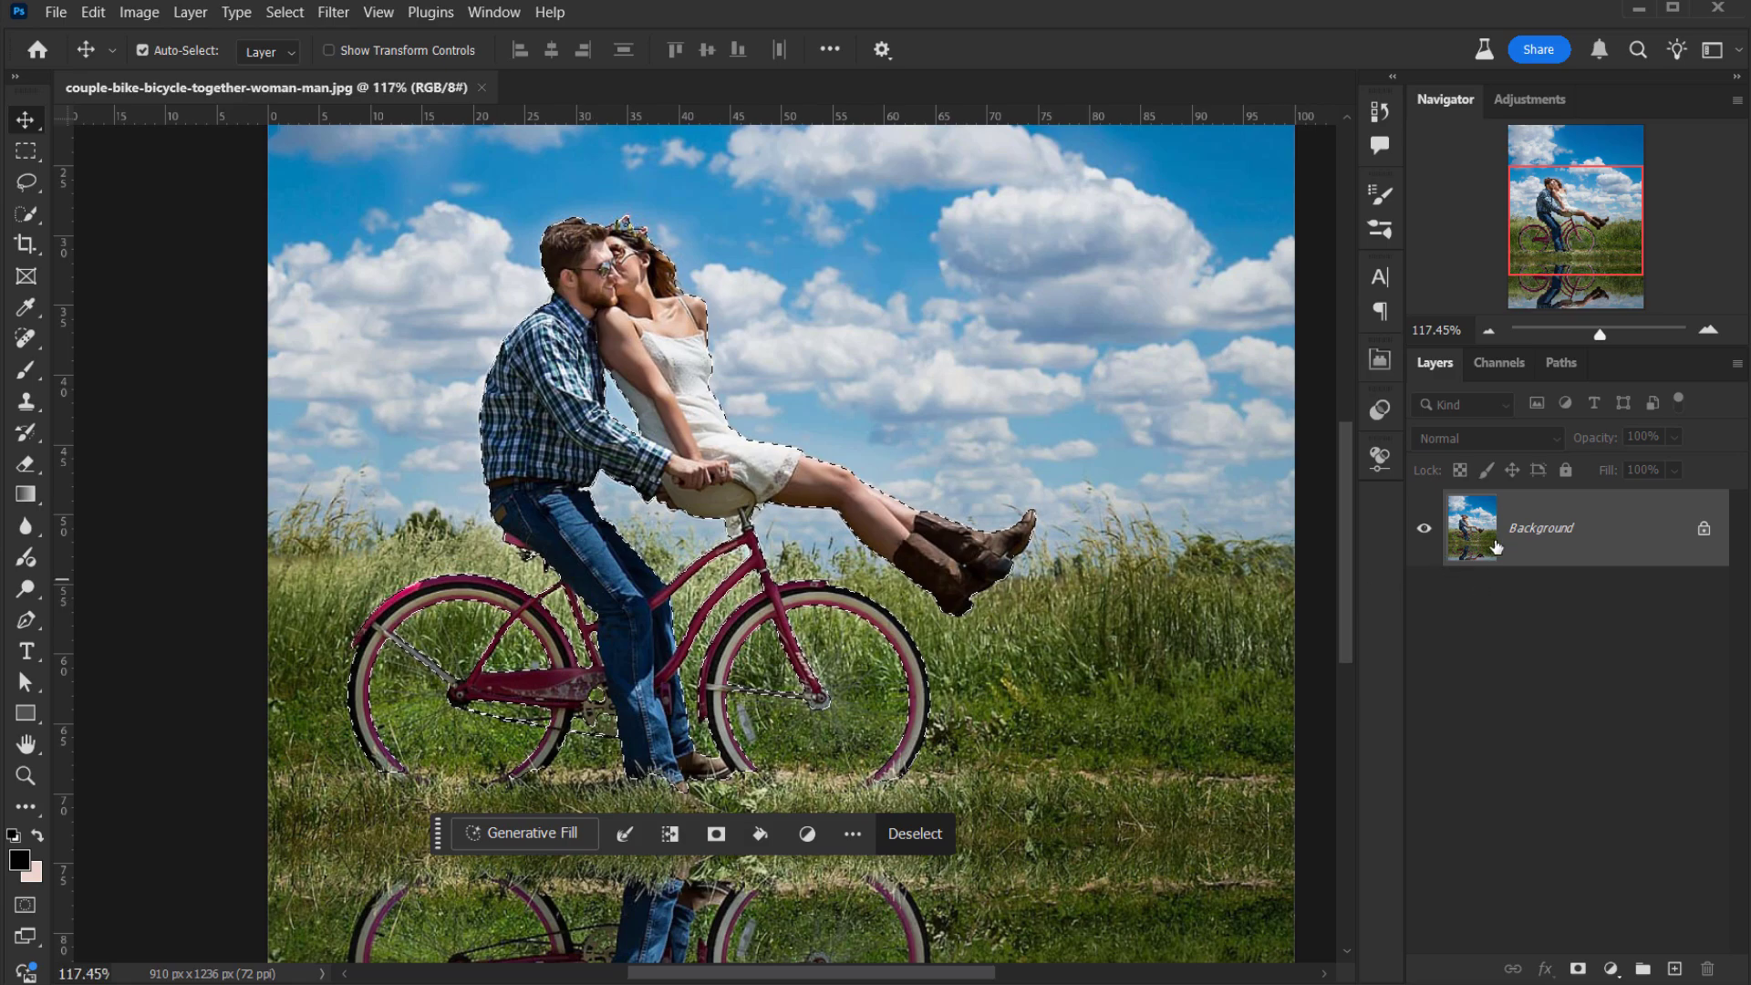
left_click(1578, 968)
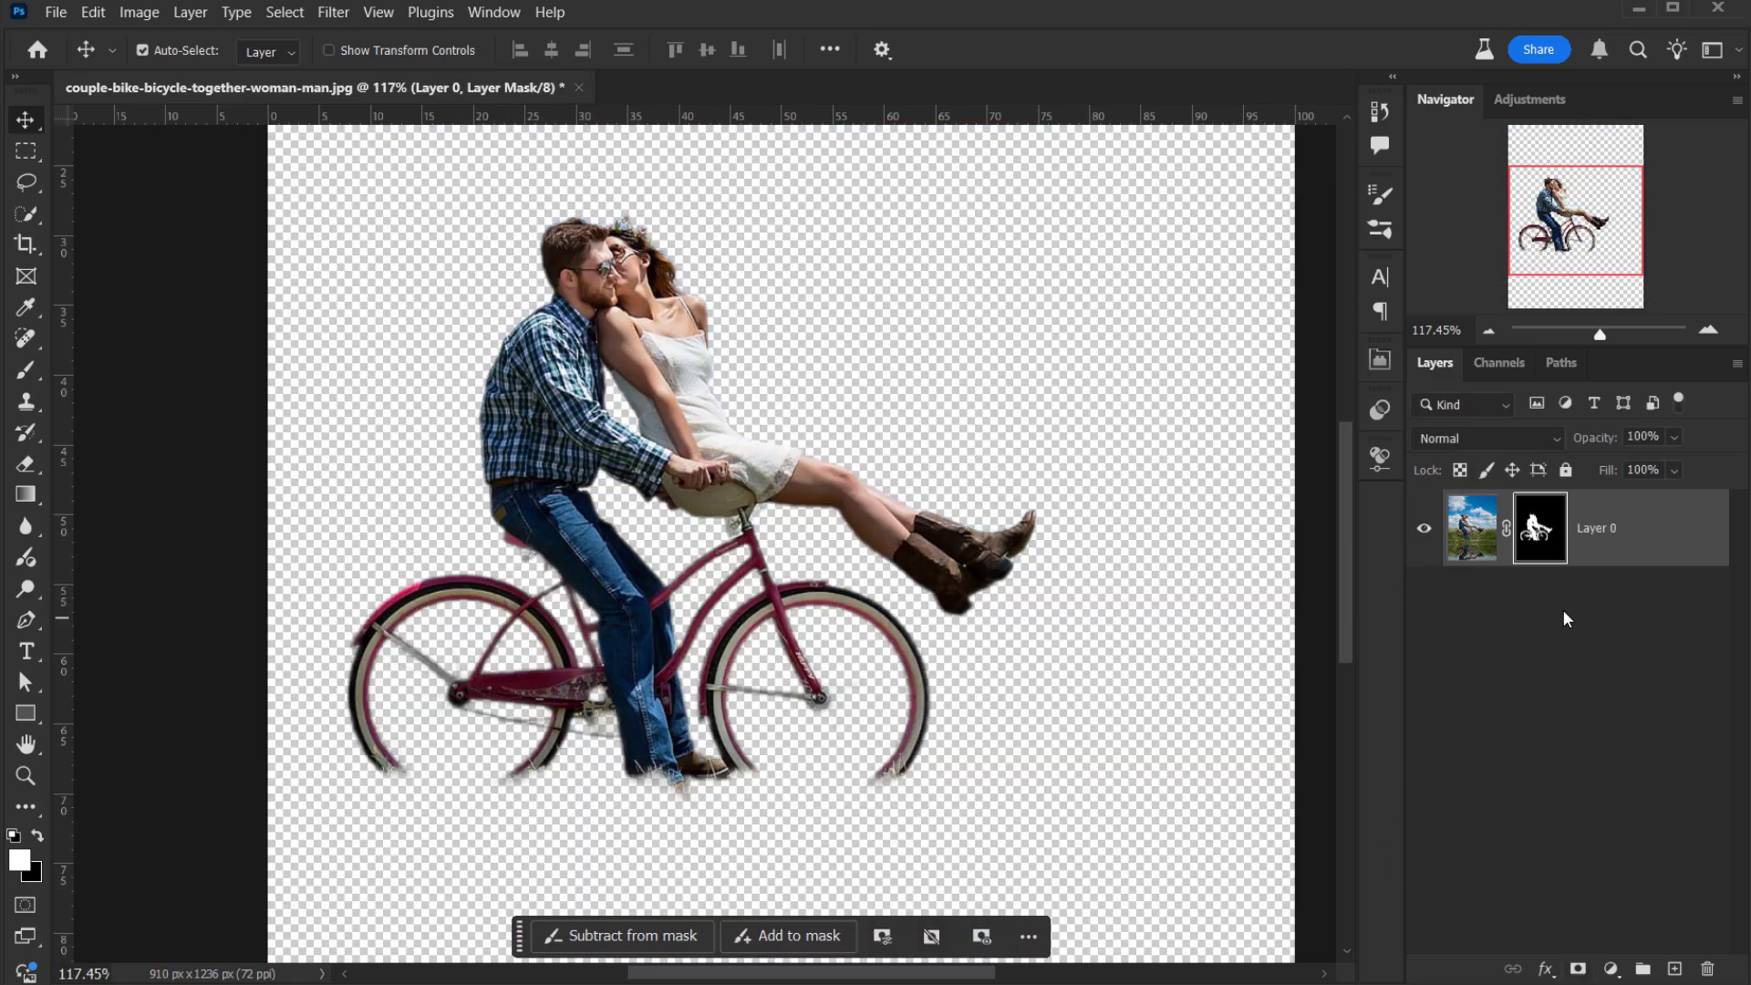
scroll(520, 710, "up", 6)
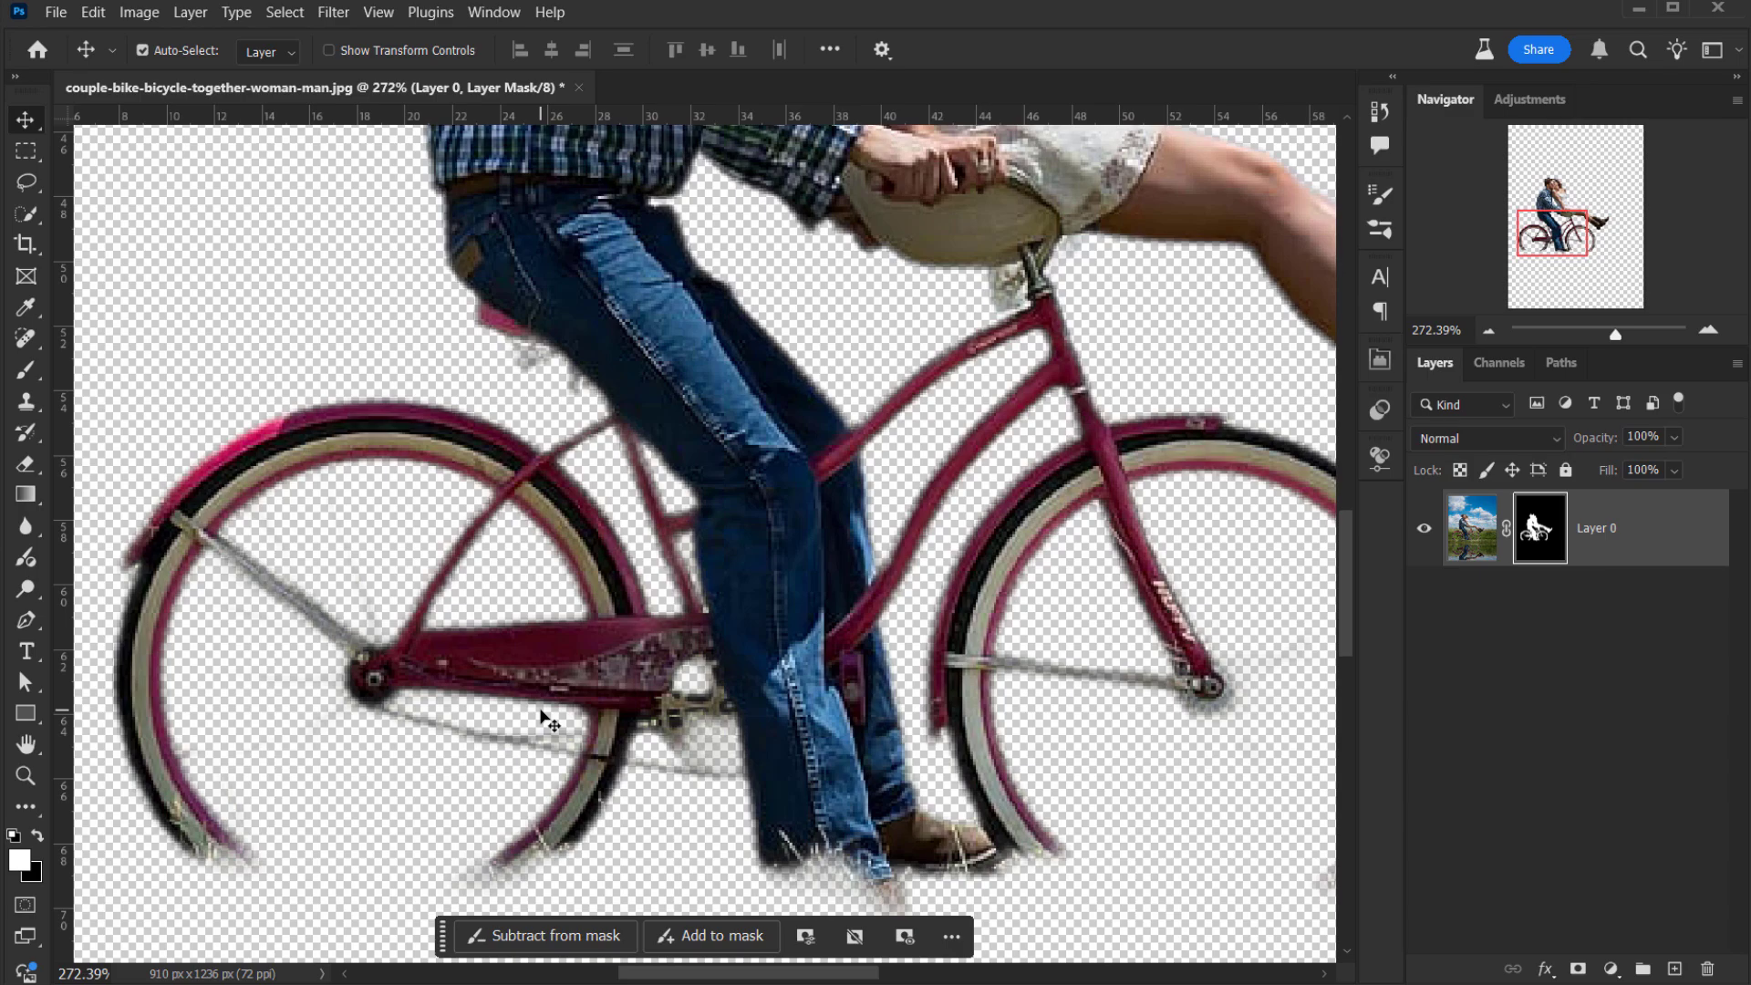
left_click(1526, 557, "alt")
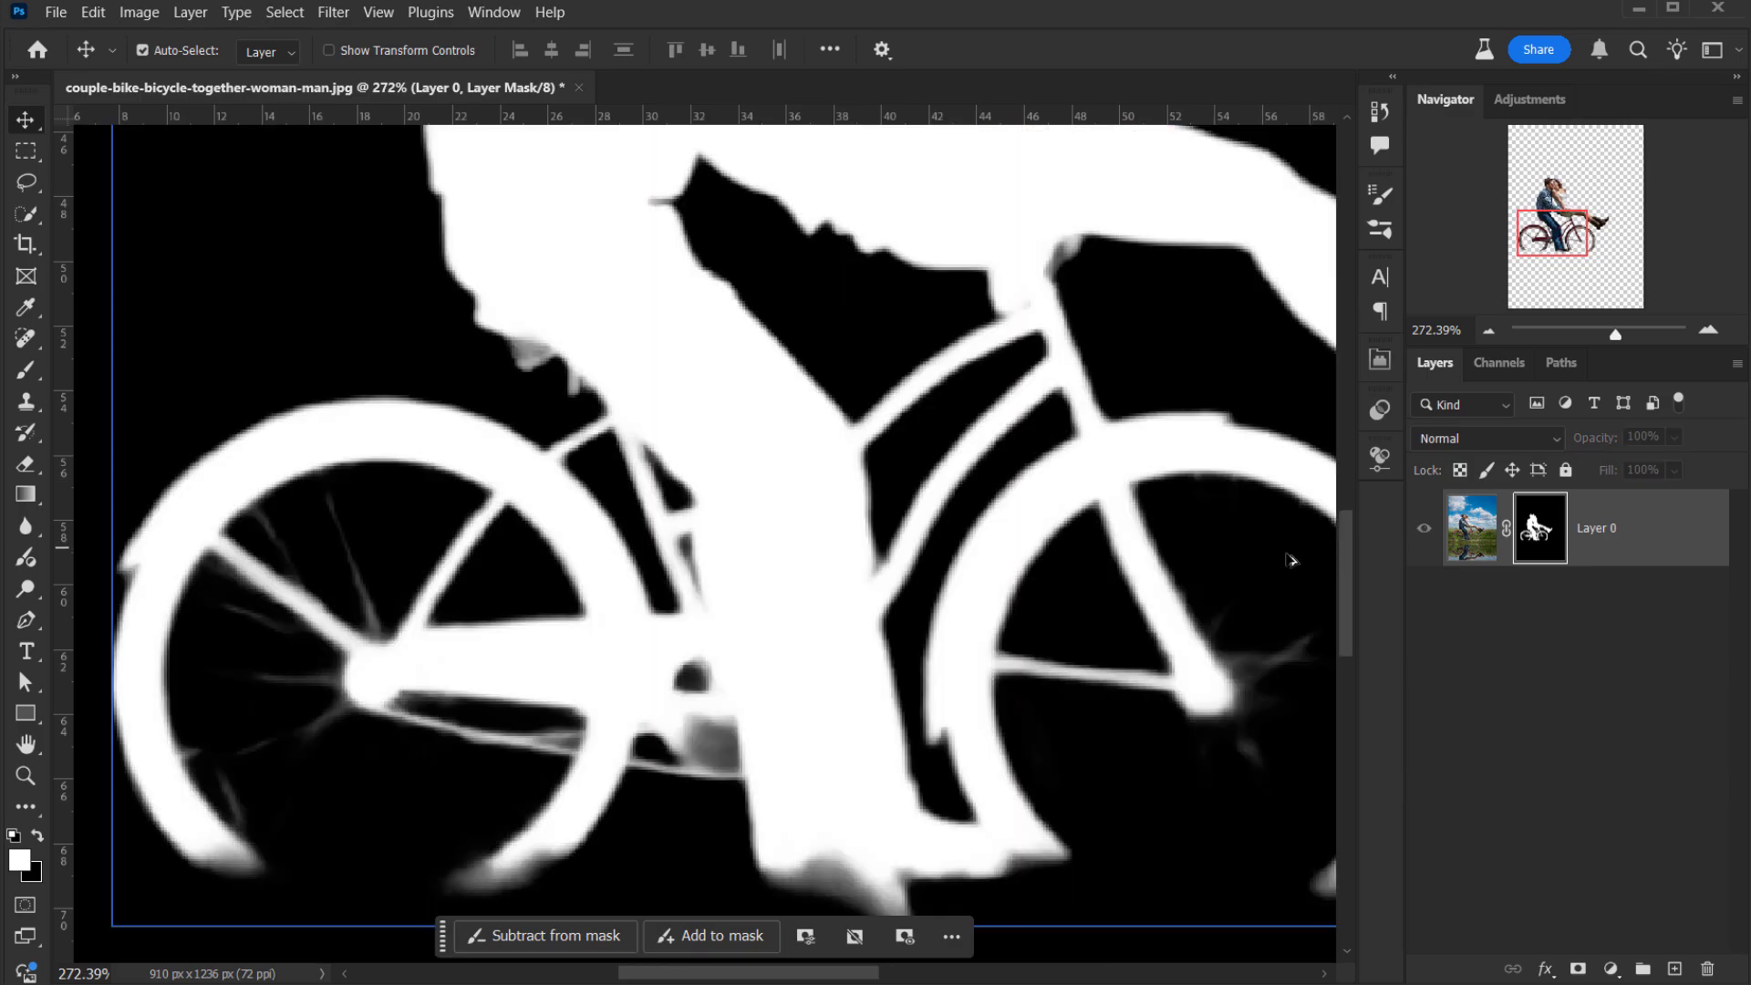
scroll(365, 581, "down", 2)
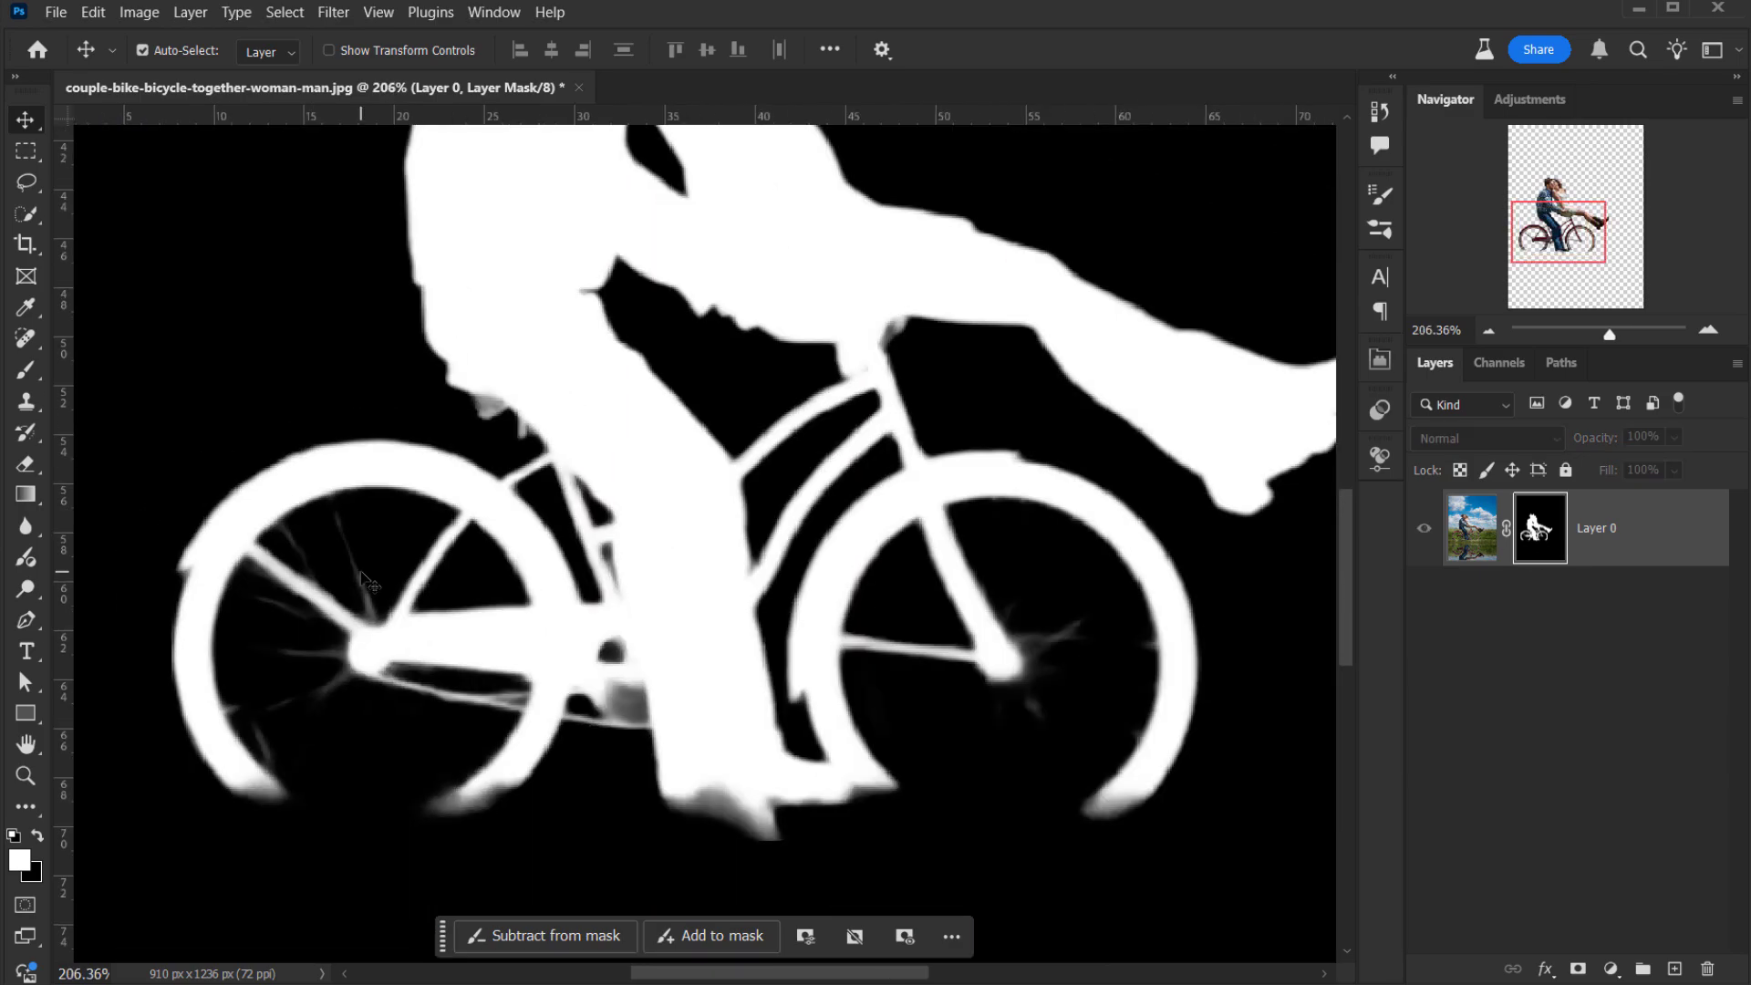
scroll(365, 581, "down", 4)
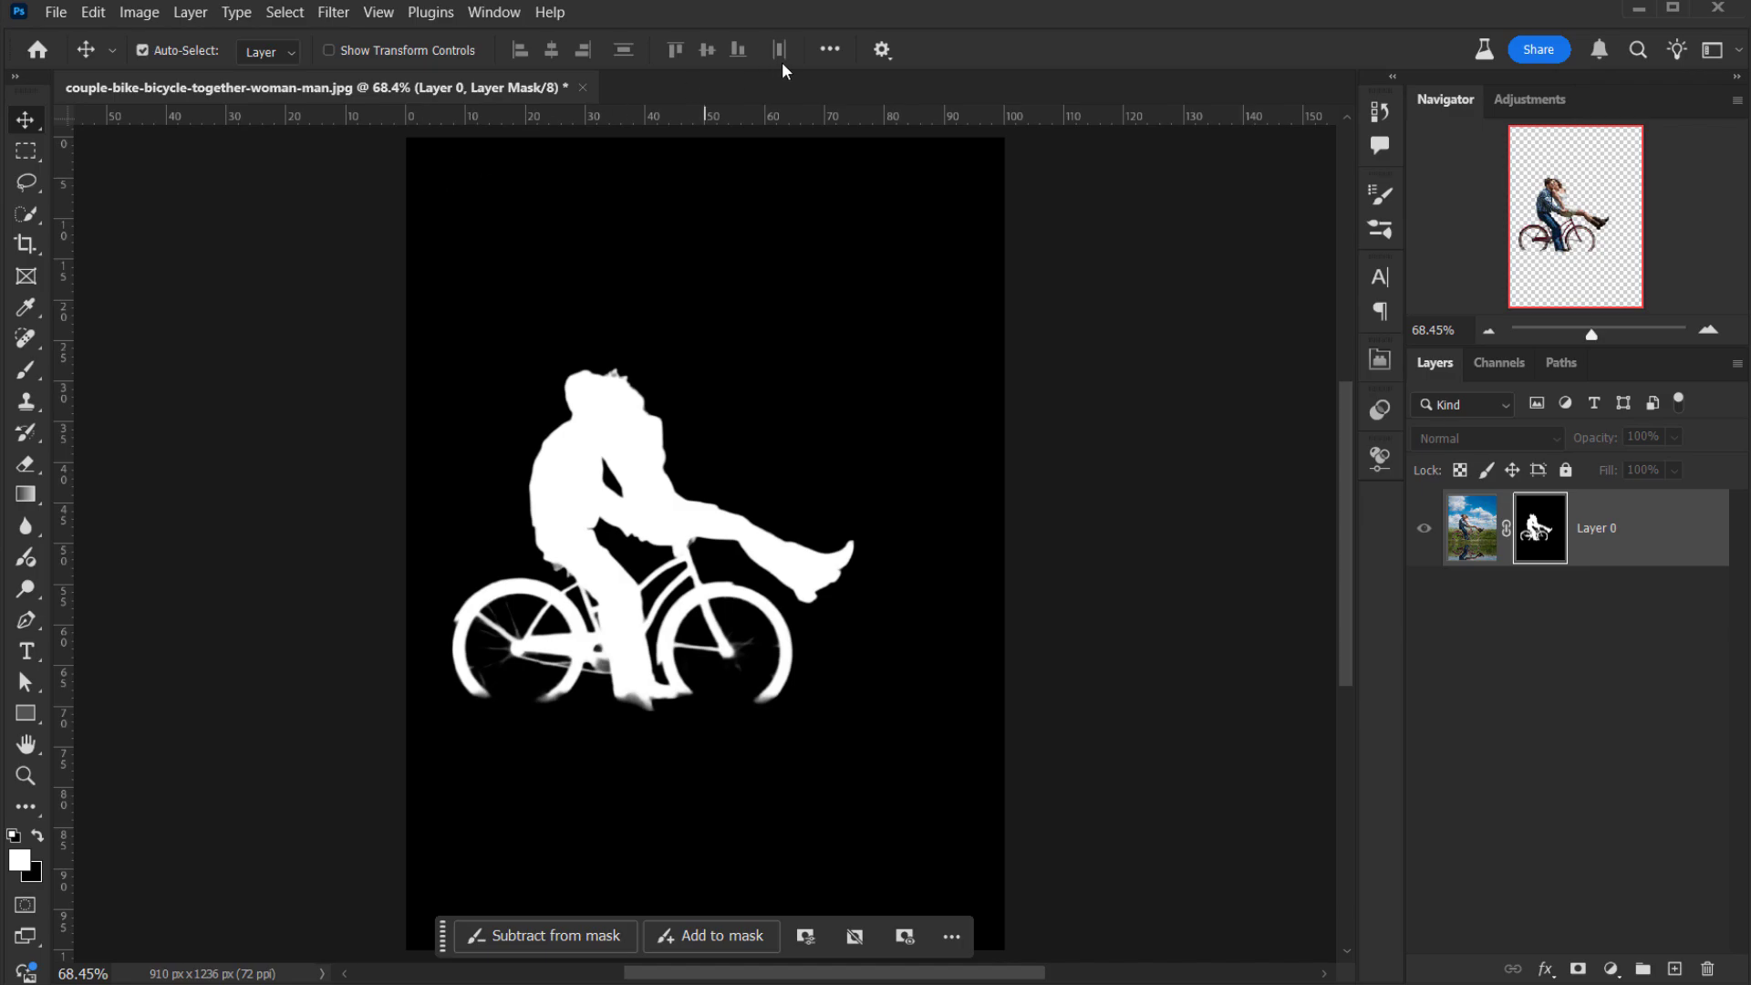
Close the couple photo without saving and open AdobeStock_163125018.jpeg from the Improved Selection folder.
key("ctrl+w")
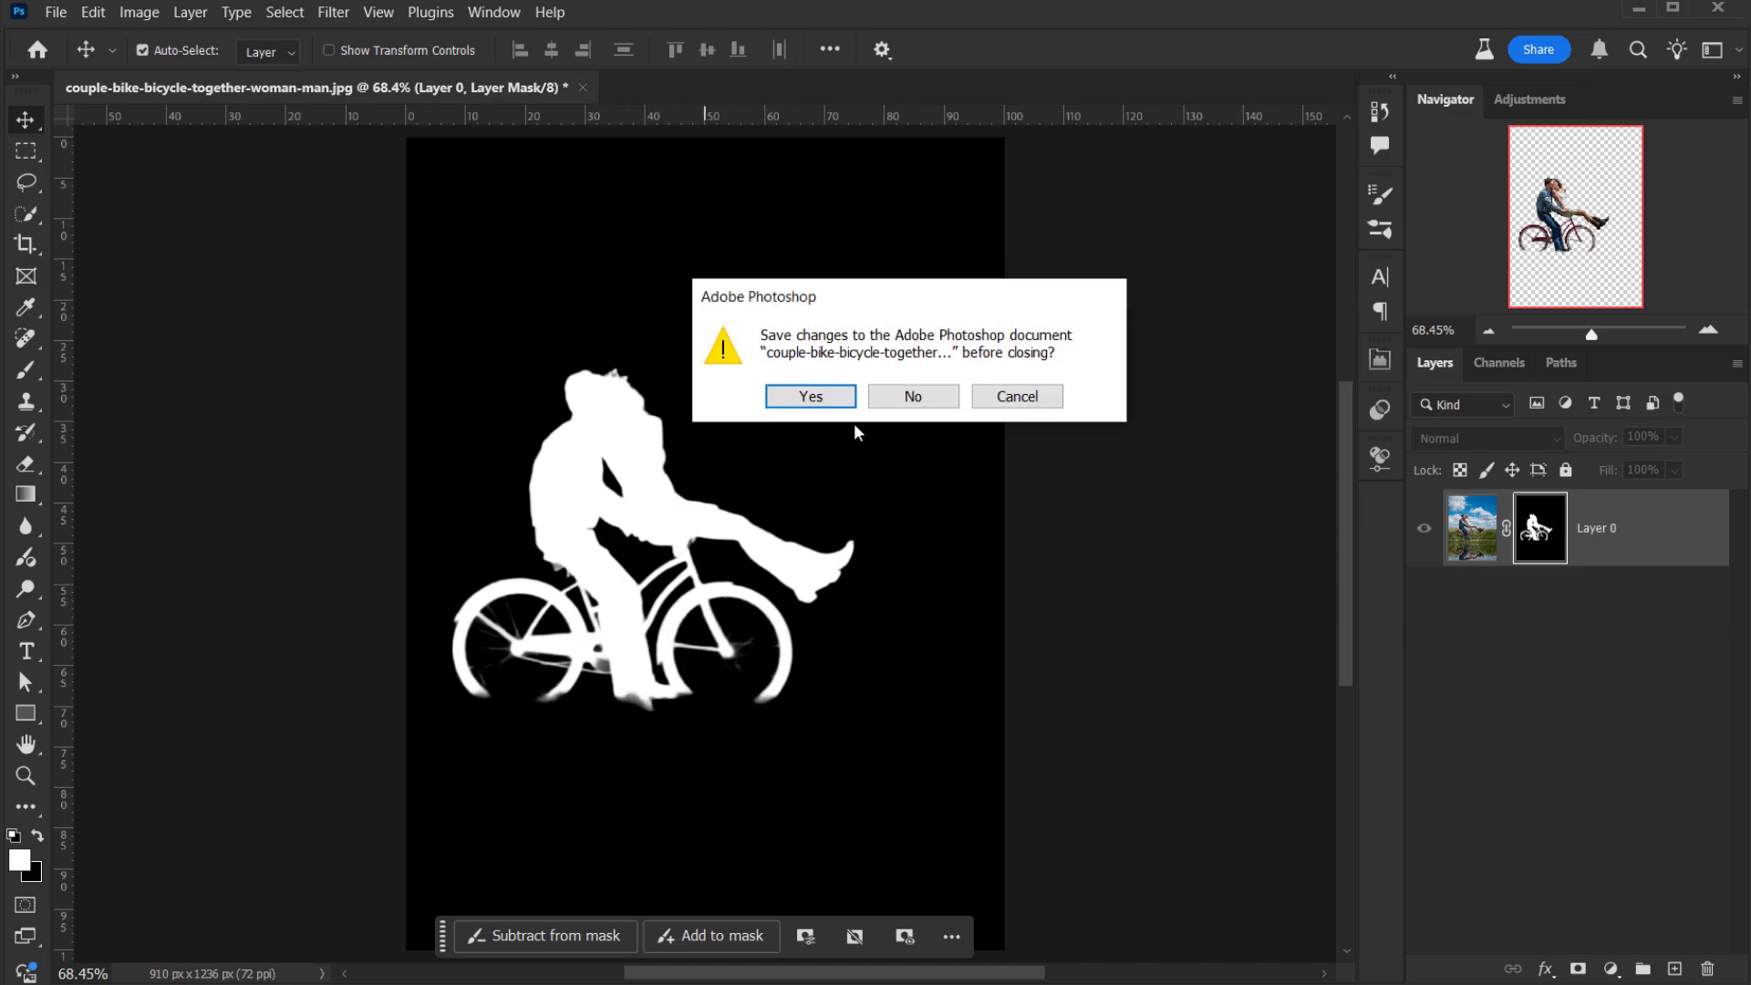
left_click(910, 396)
key("alt+Tab")
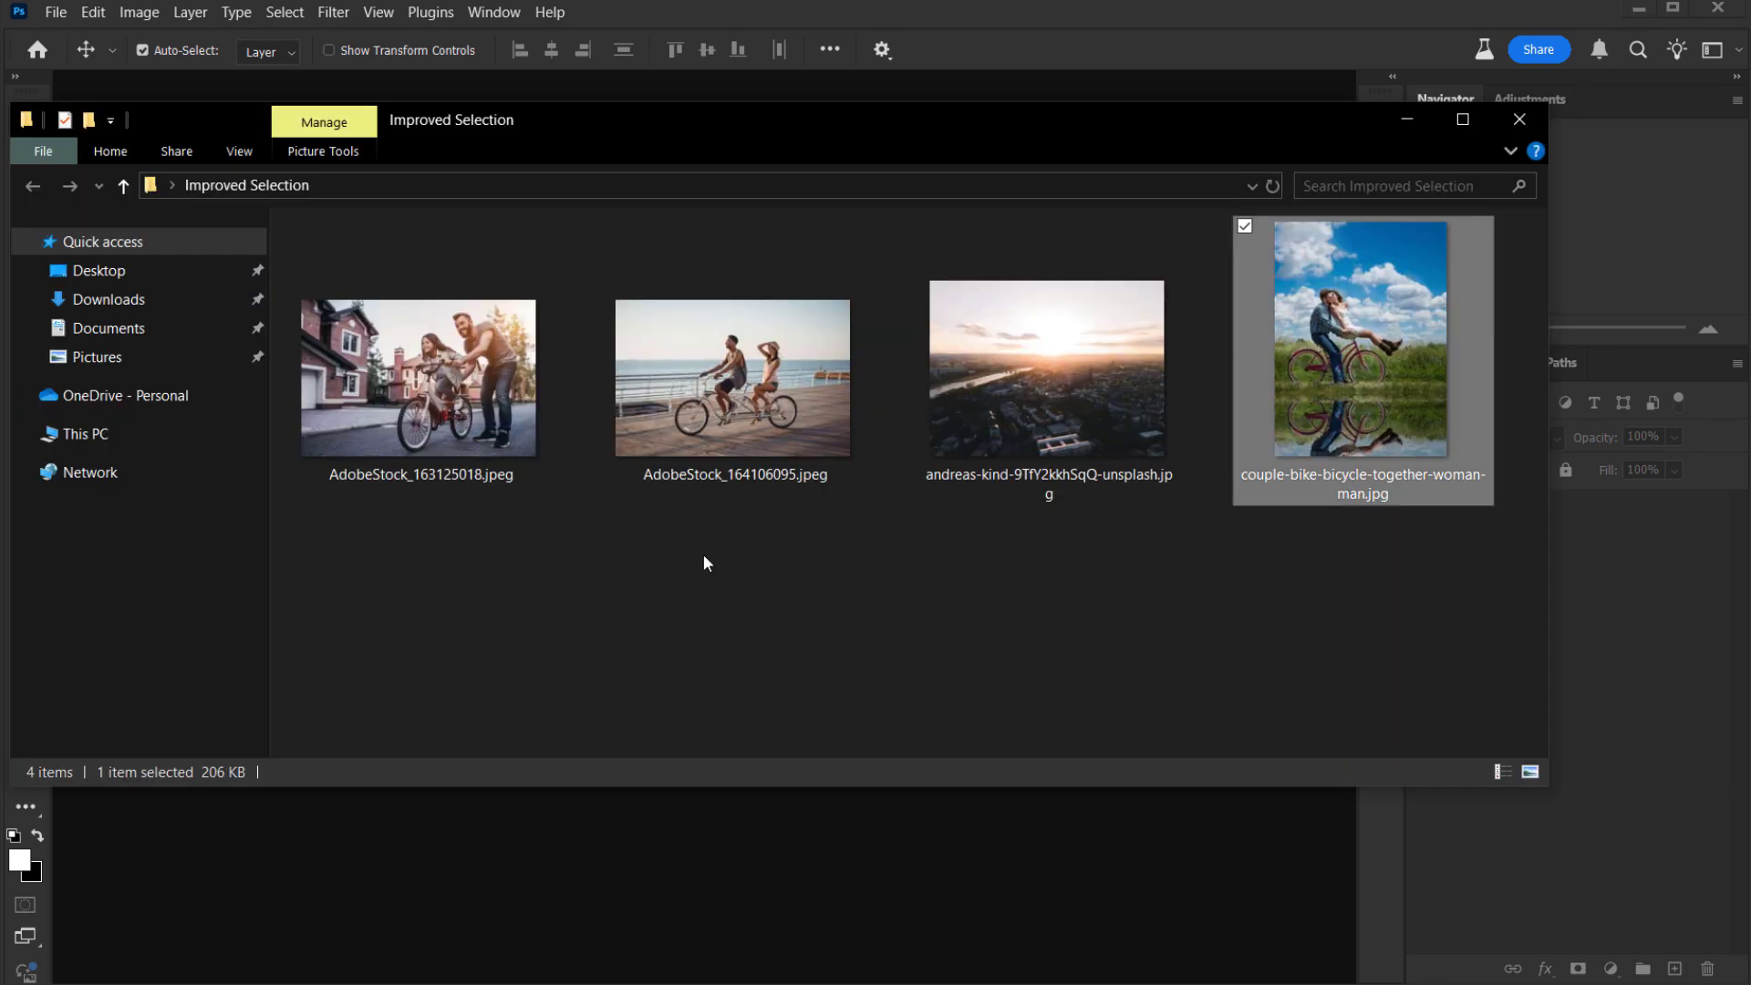
left_click_drag(443, 375, 539, 894)
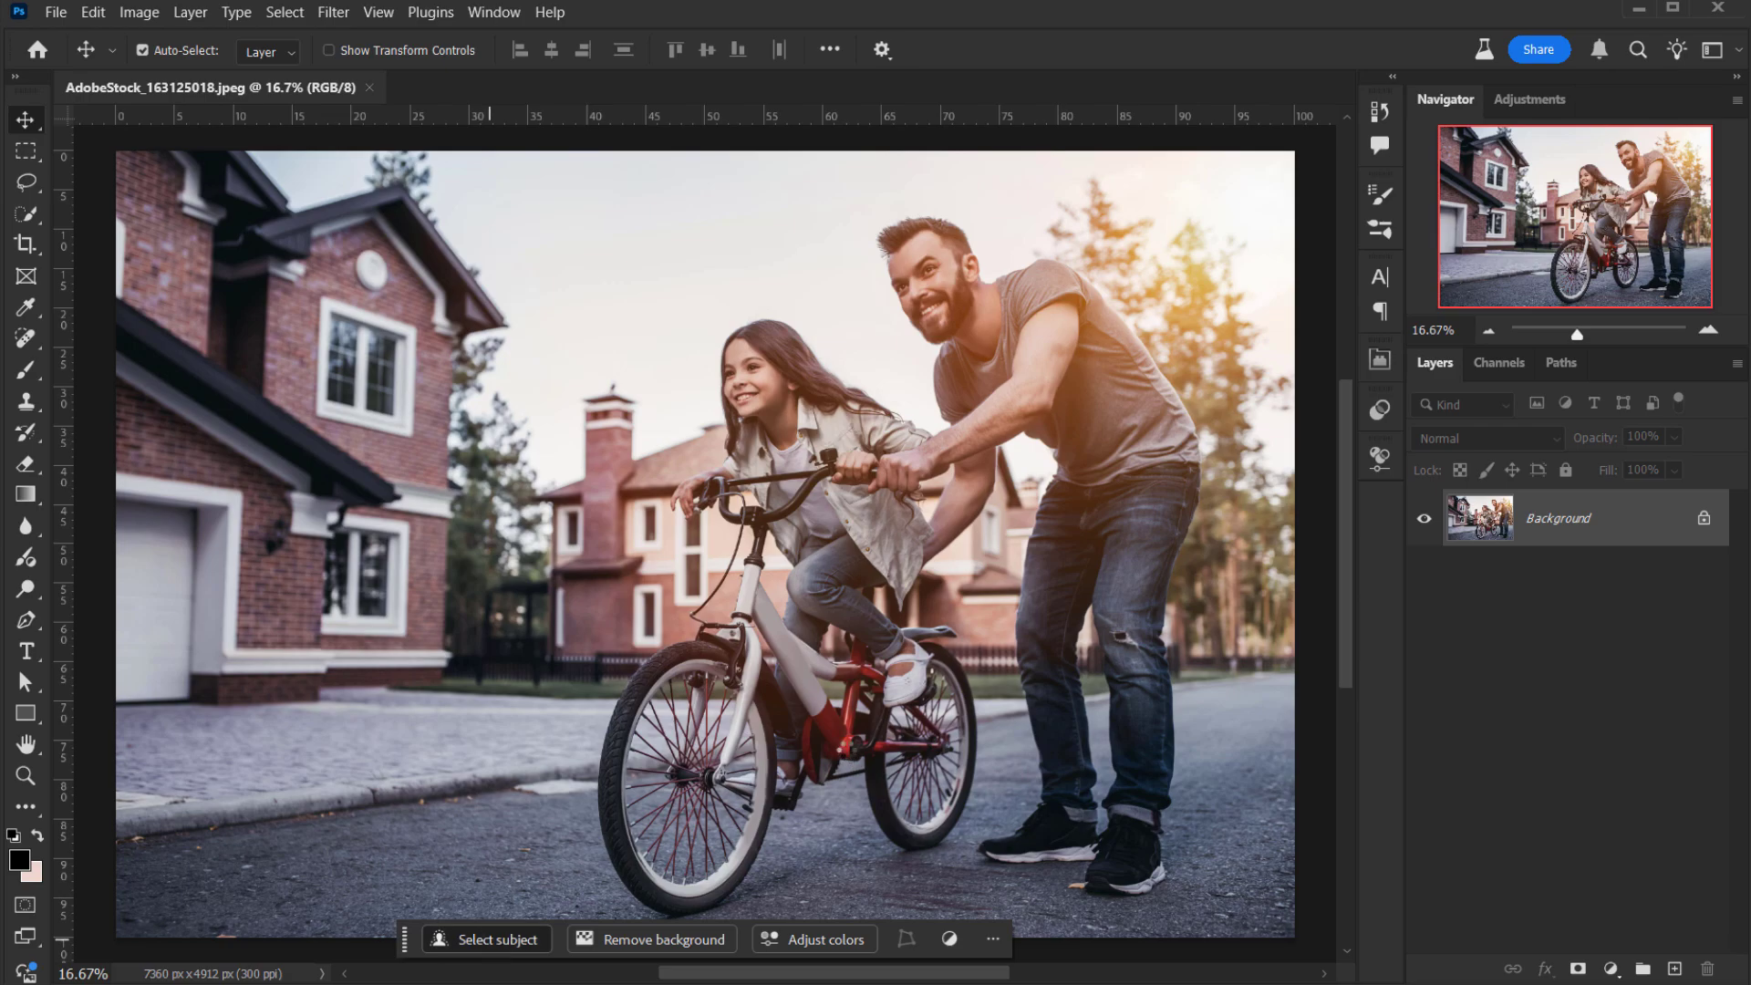
Select the girl, the man and the bicycle automatically with Select Subject.
left_click(487, 940)
Examine the selection outline around the front wheel's spokes, fork and hub up close.
scroll(777, 771, "up", 3)
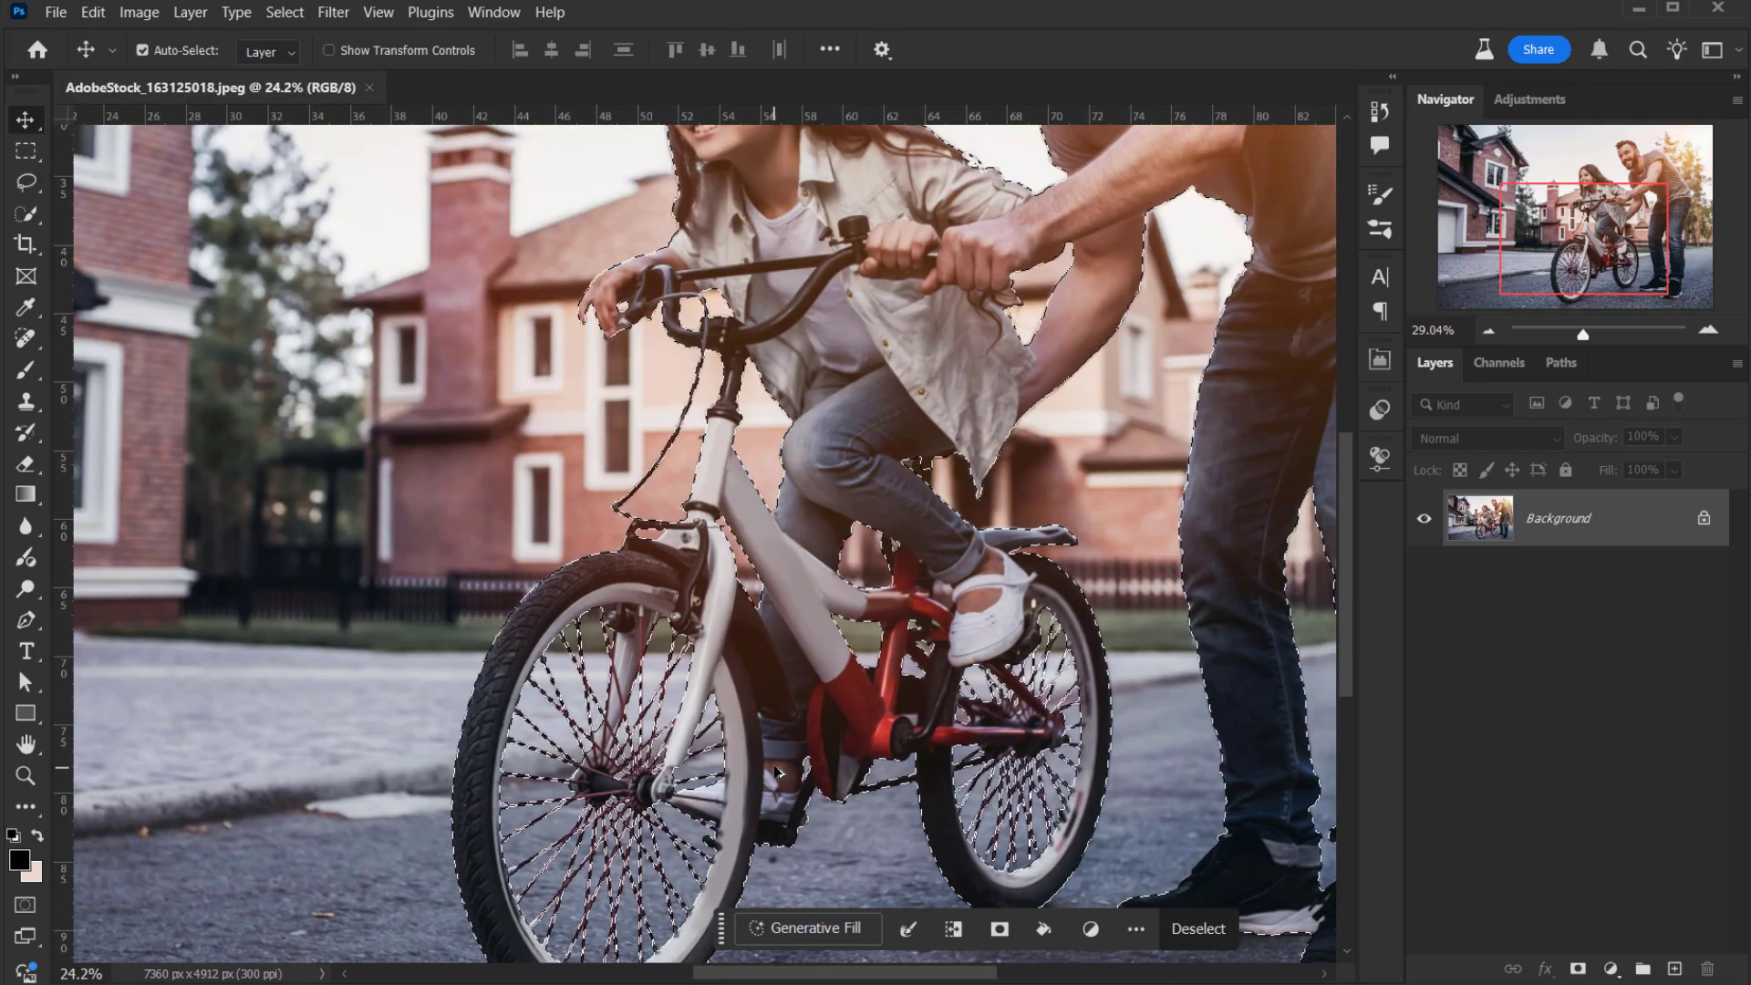
scroll(777, 771, "up", 4)
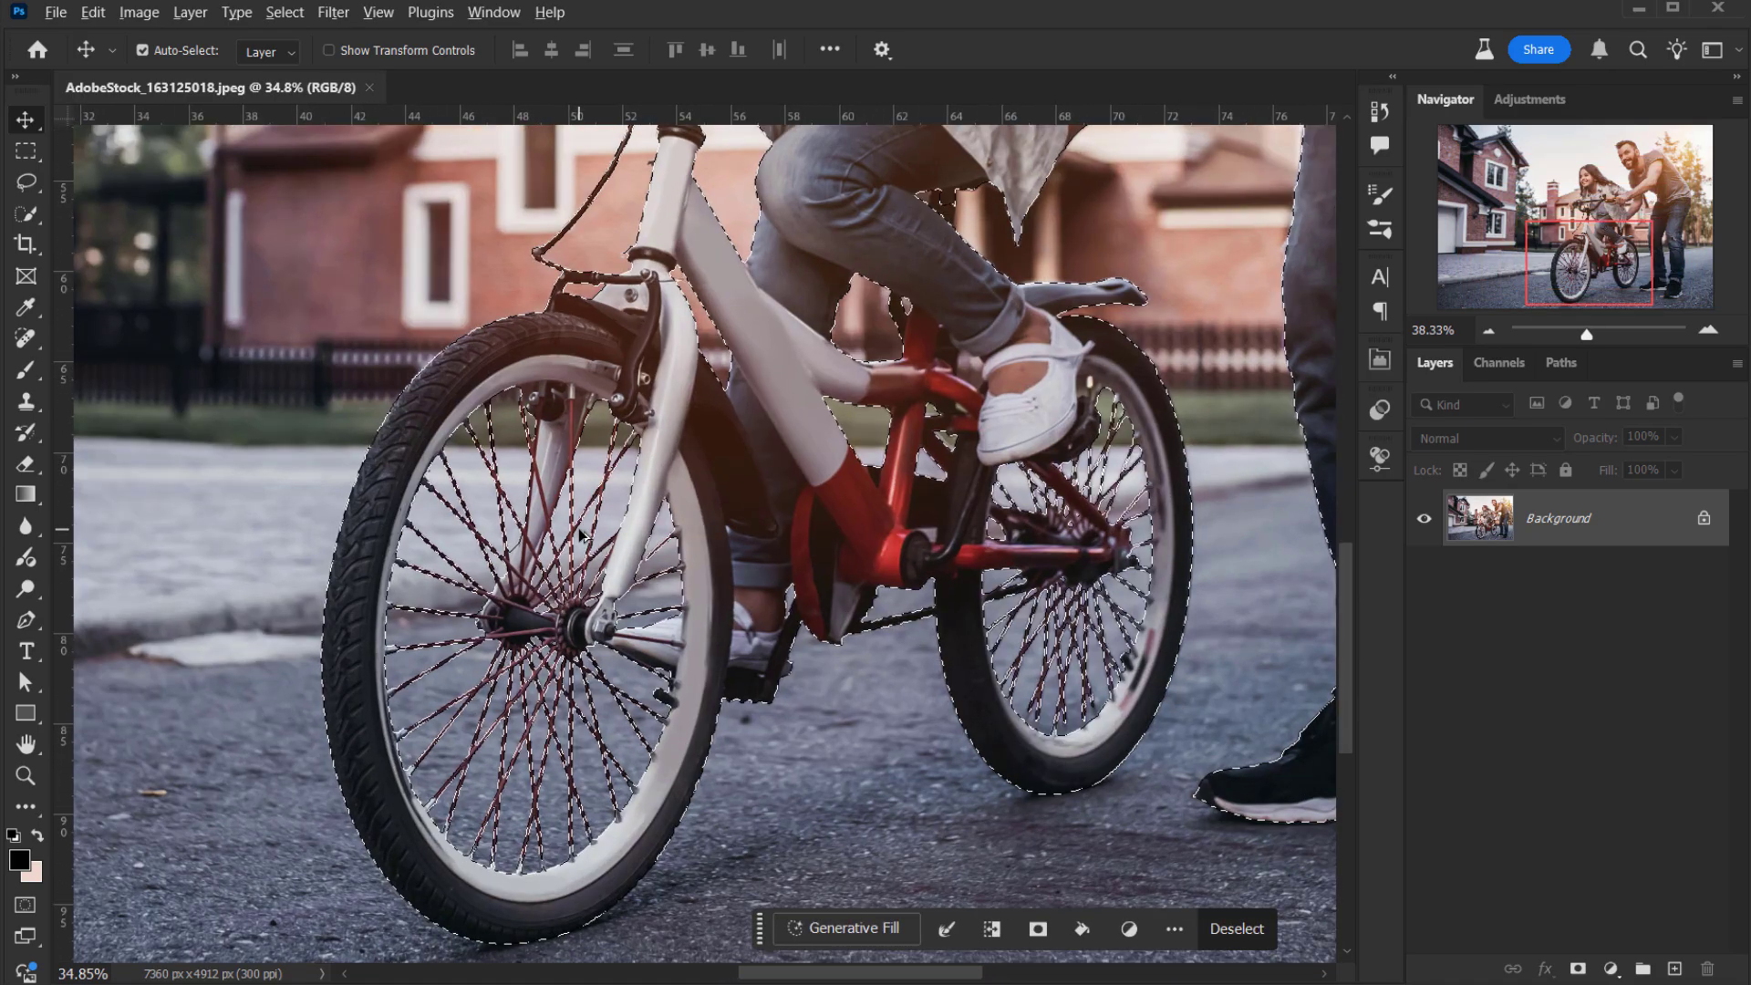
scroll(580, 534, "up", 4)
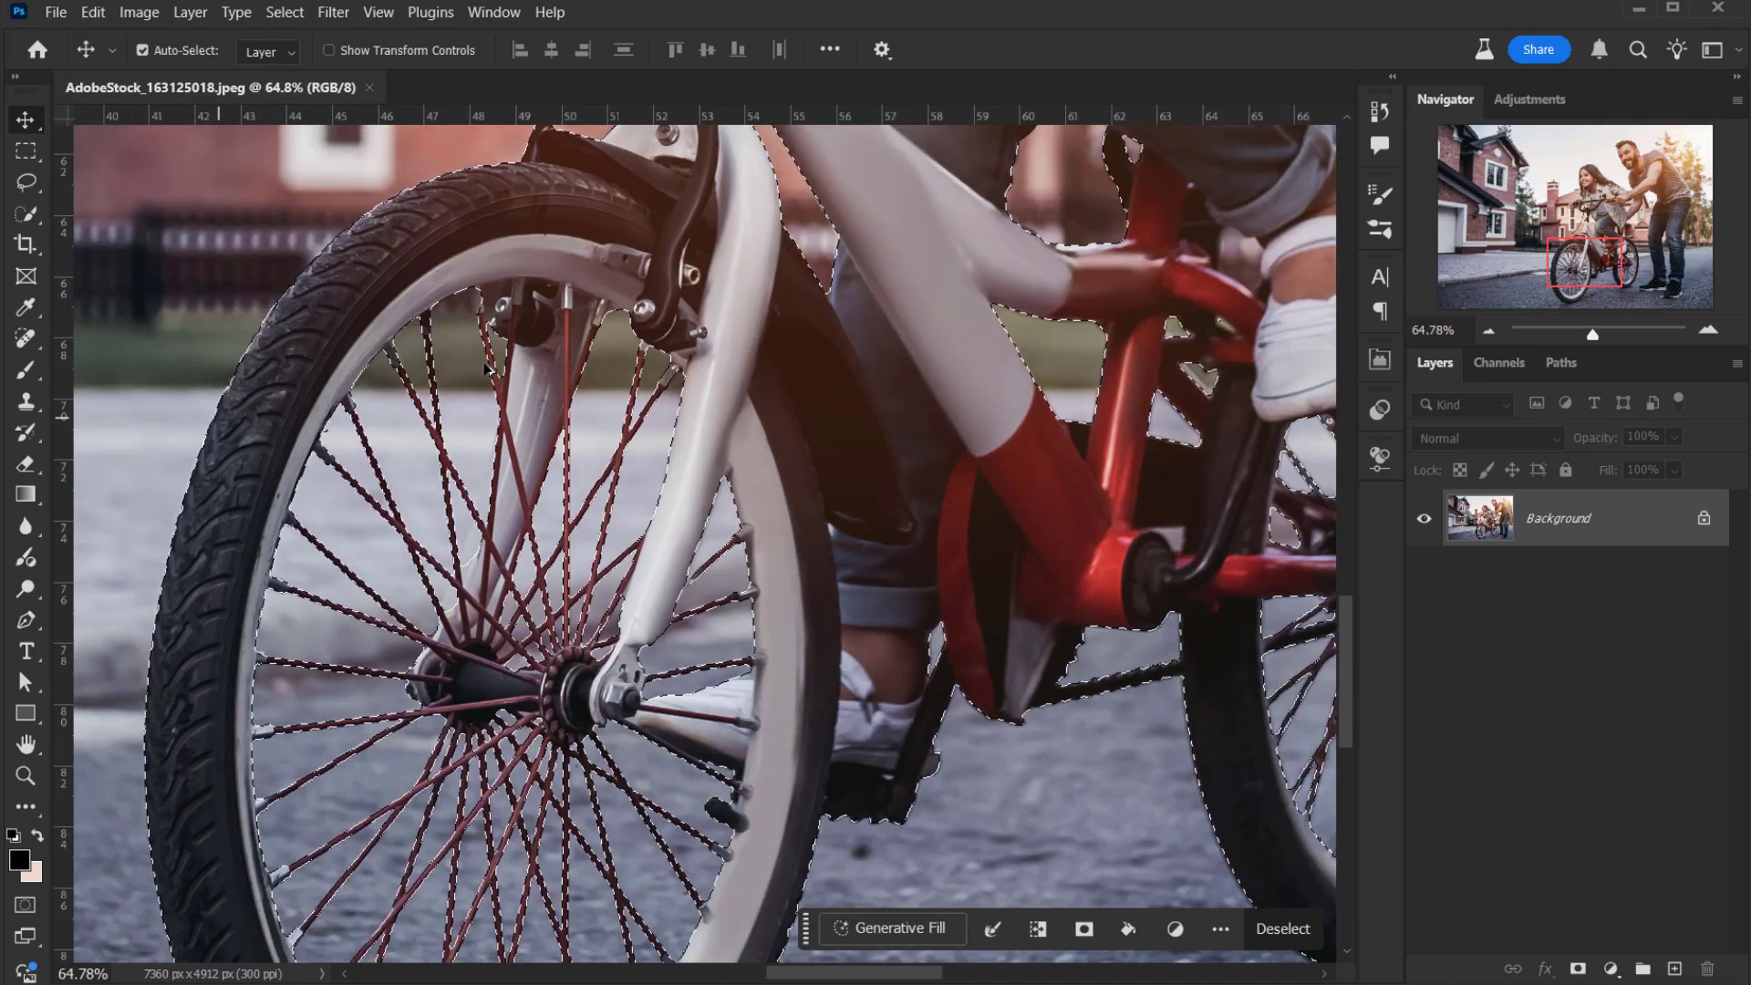
scroll(514, 365, "up", 5)
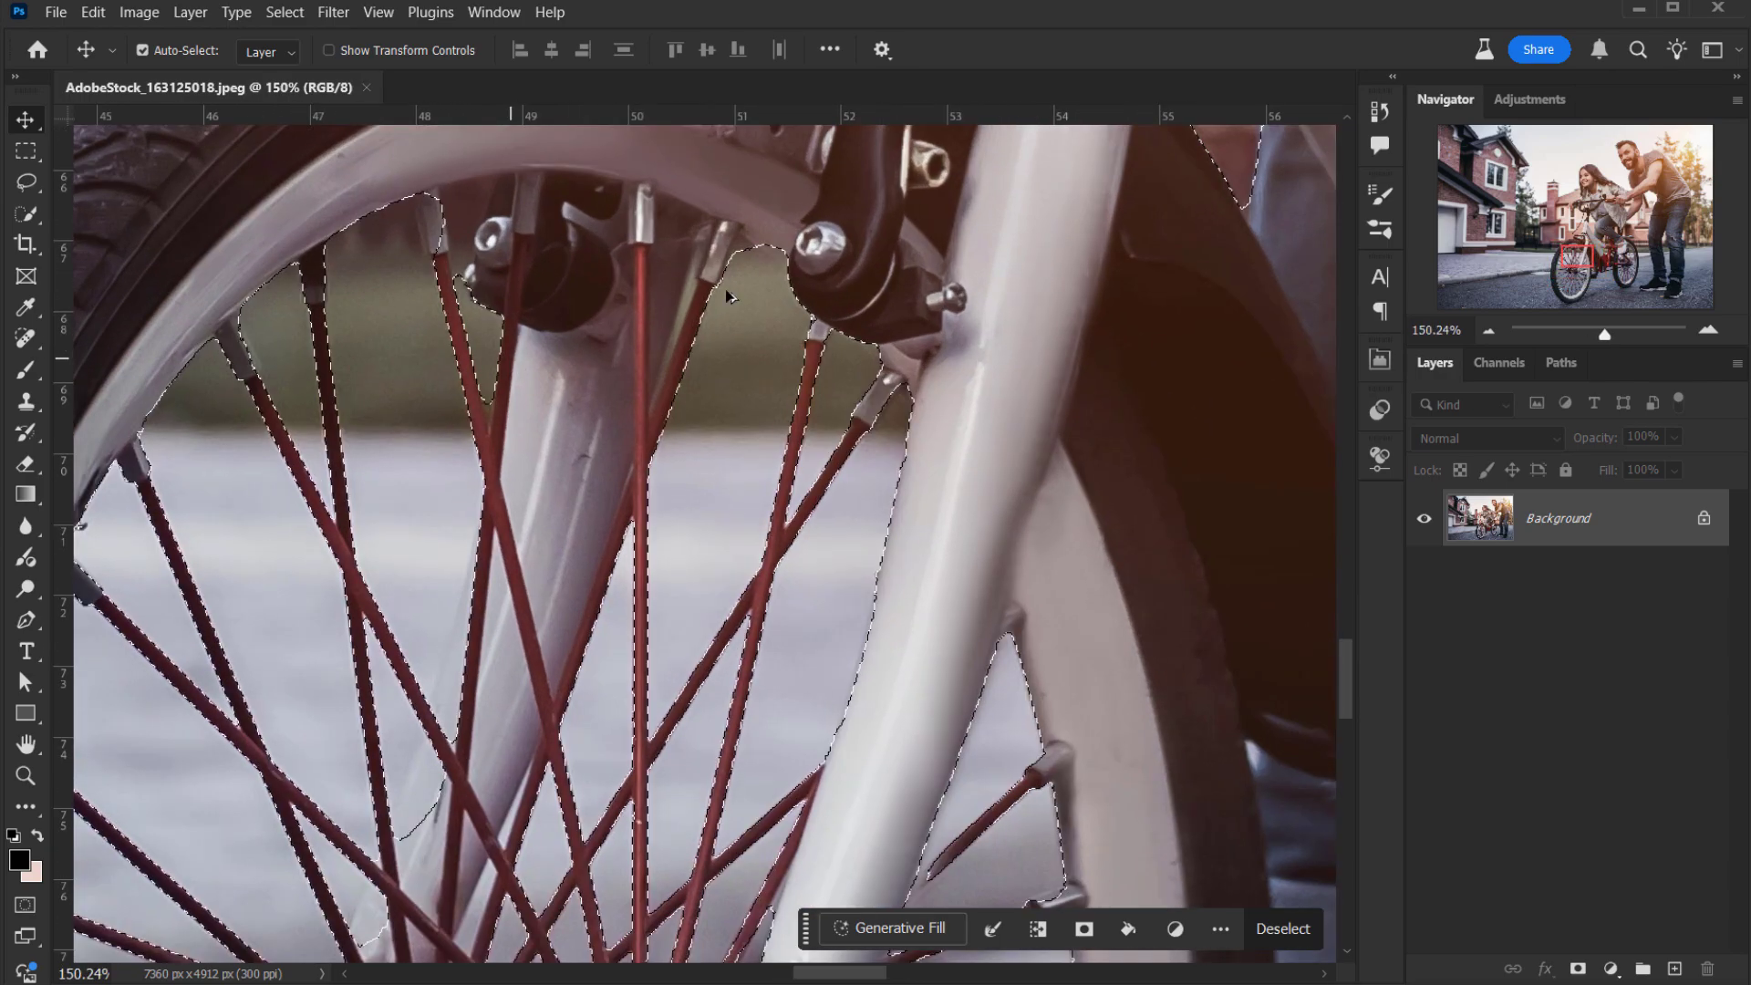
left_click_drag(468, 252, 463, 359)
left_click_drag(612, 319, 564, 350)
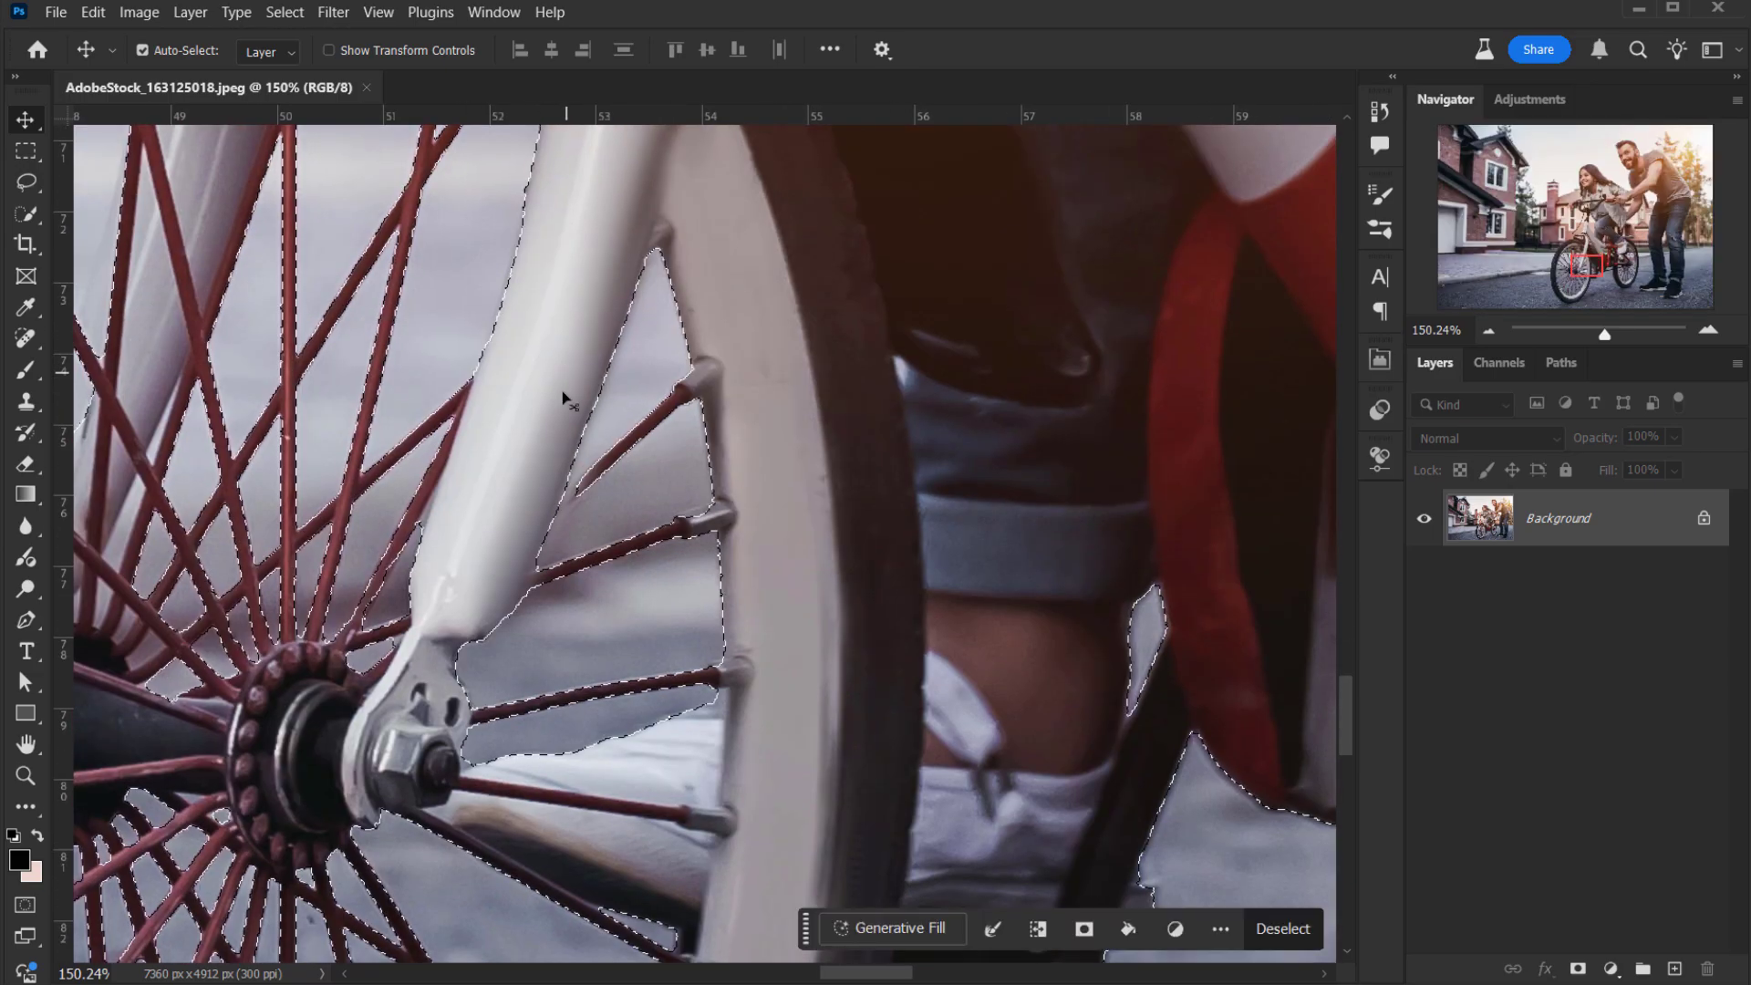
scroll(512, 593, "down", 3)
left_click_drag(427, 726, 613, 361)
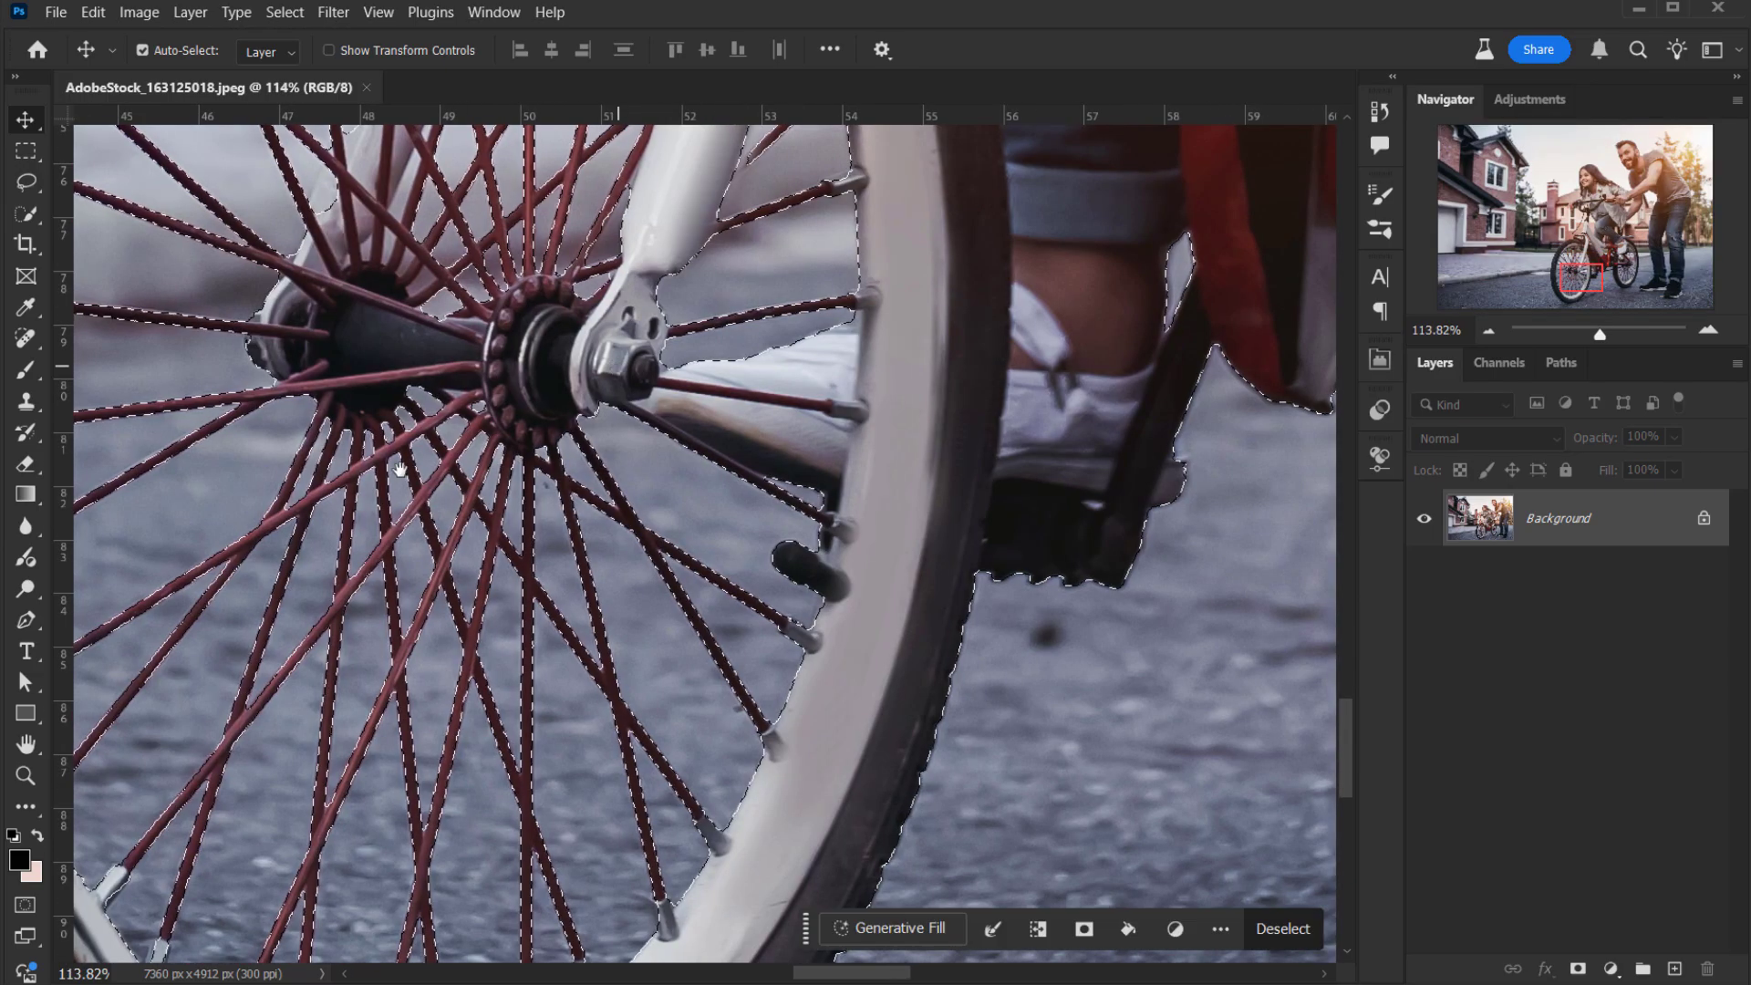
Examine the selection outline around both wheels, the bicycle's frame and brake cable, the girl and the man.
left_click_drag(330, 426, 479, 453)
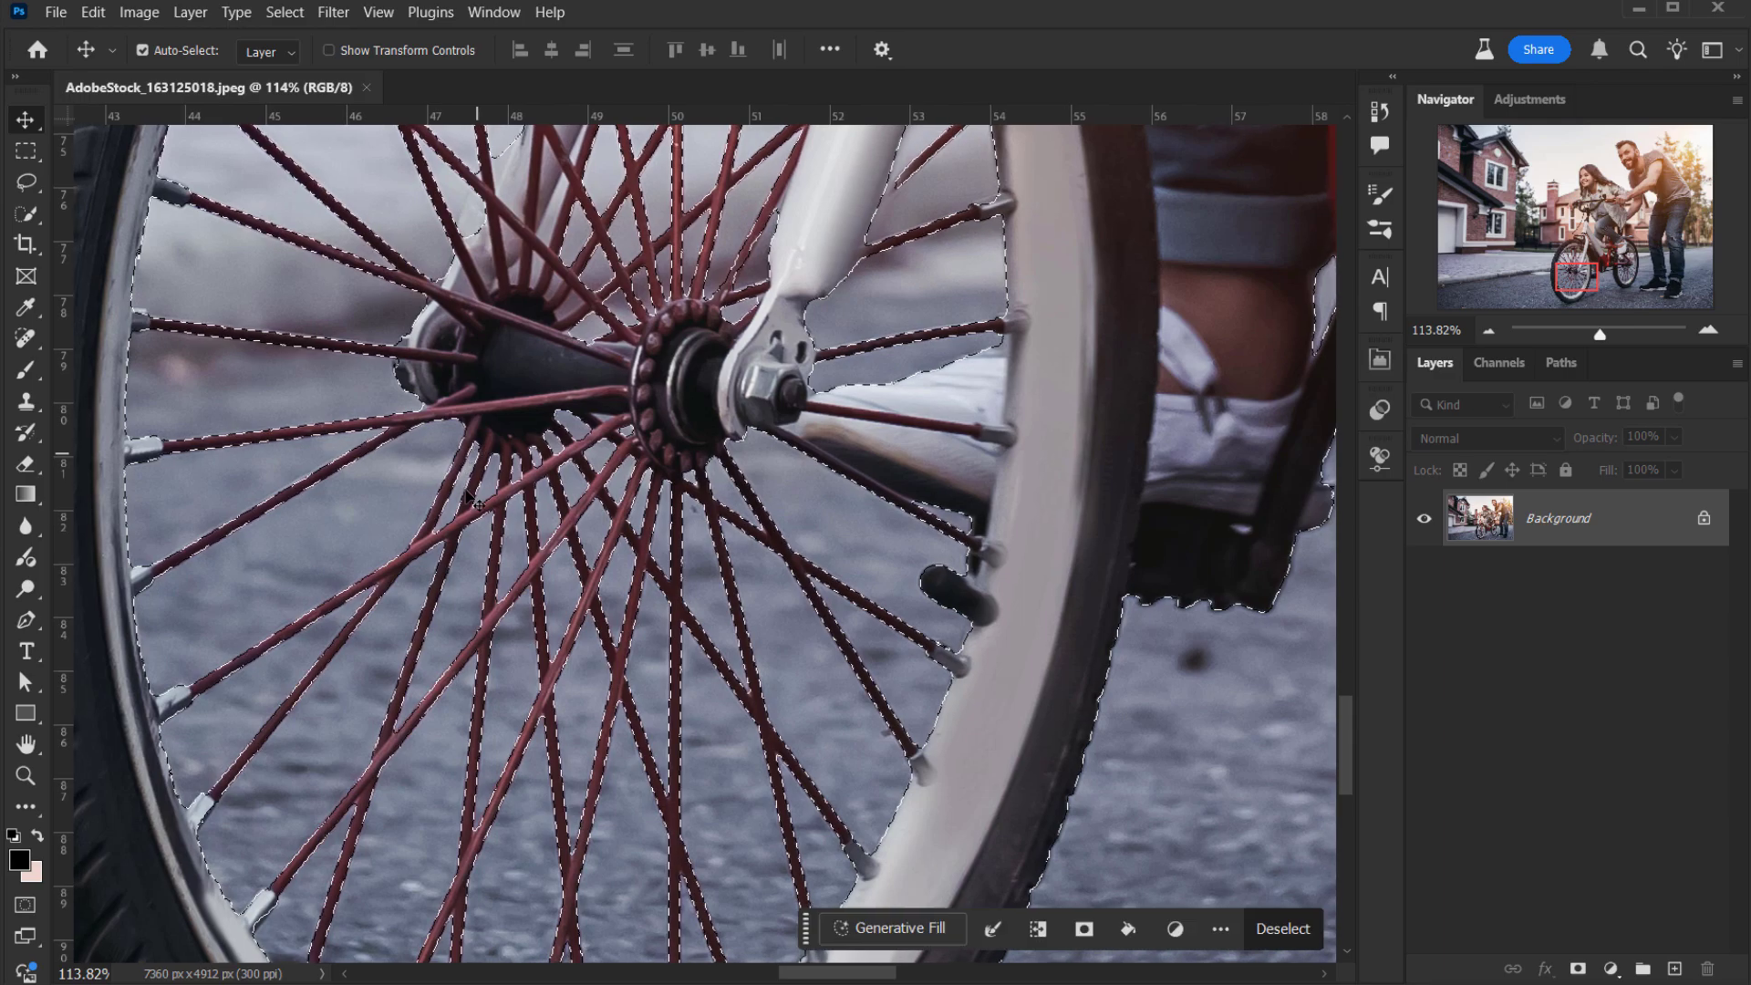
key("ctrl+0")
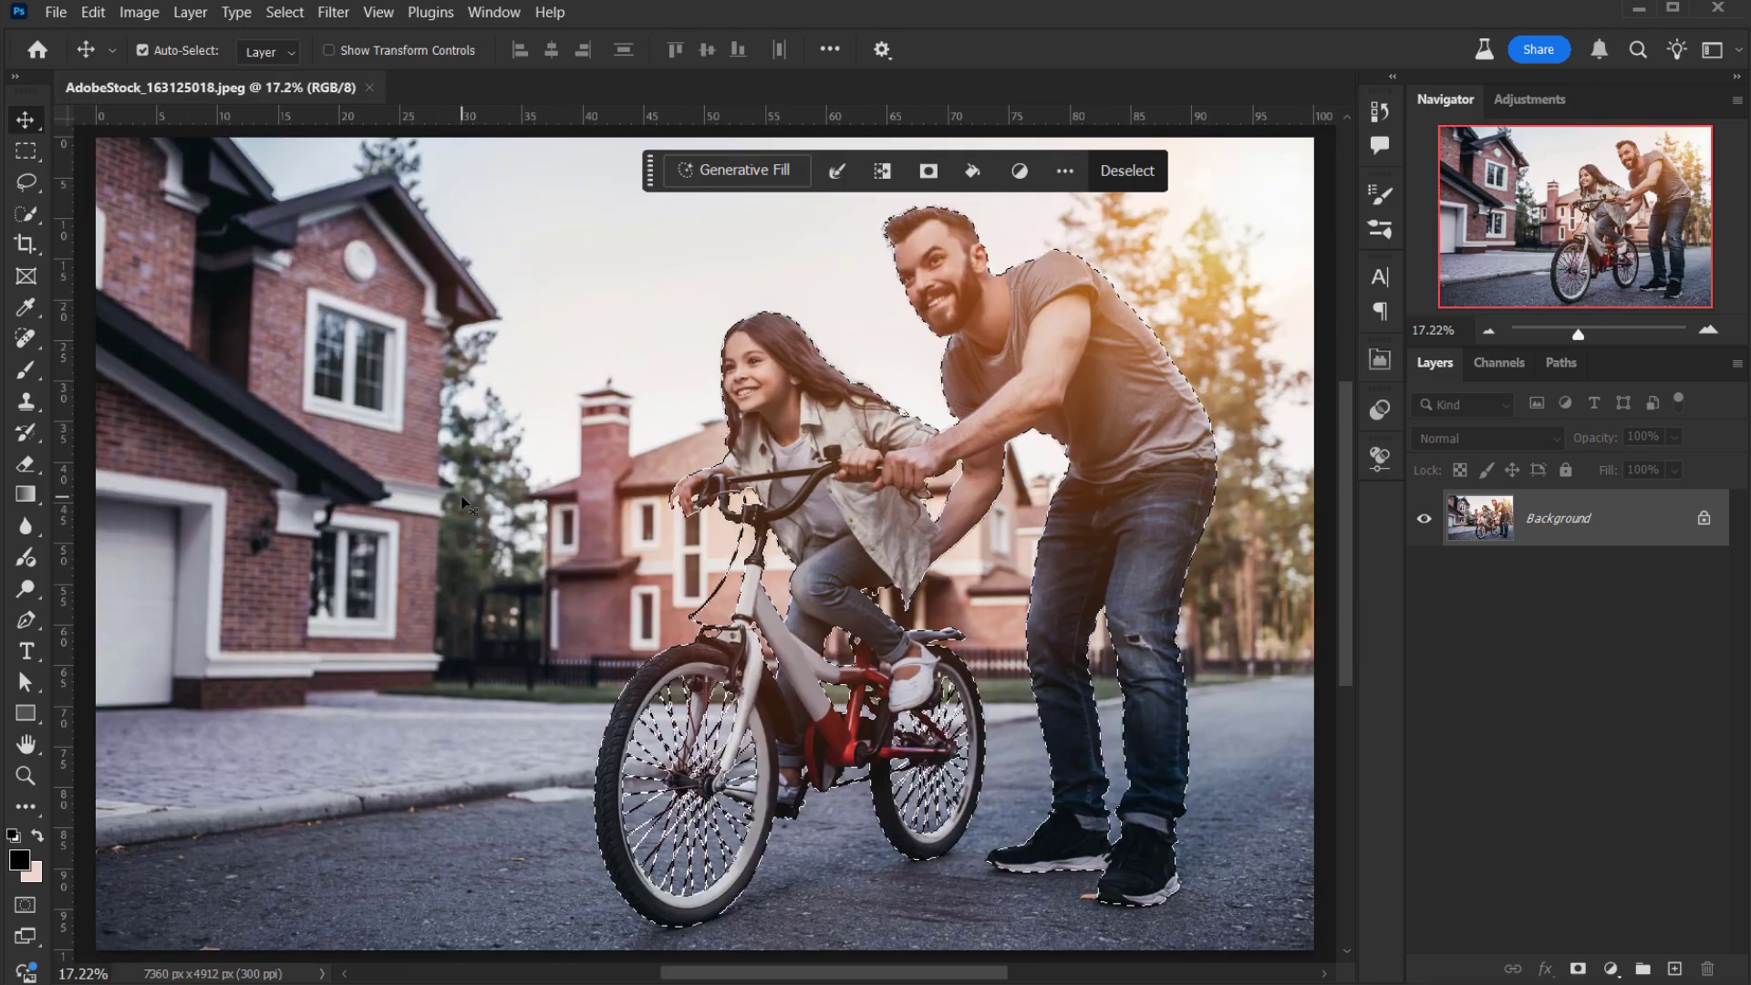
scroll(858, 648, "up", 5)
left_click_drag(723, 674, 518, 507)
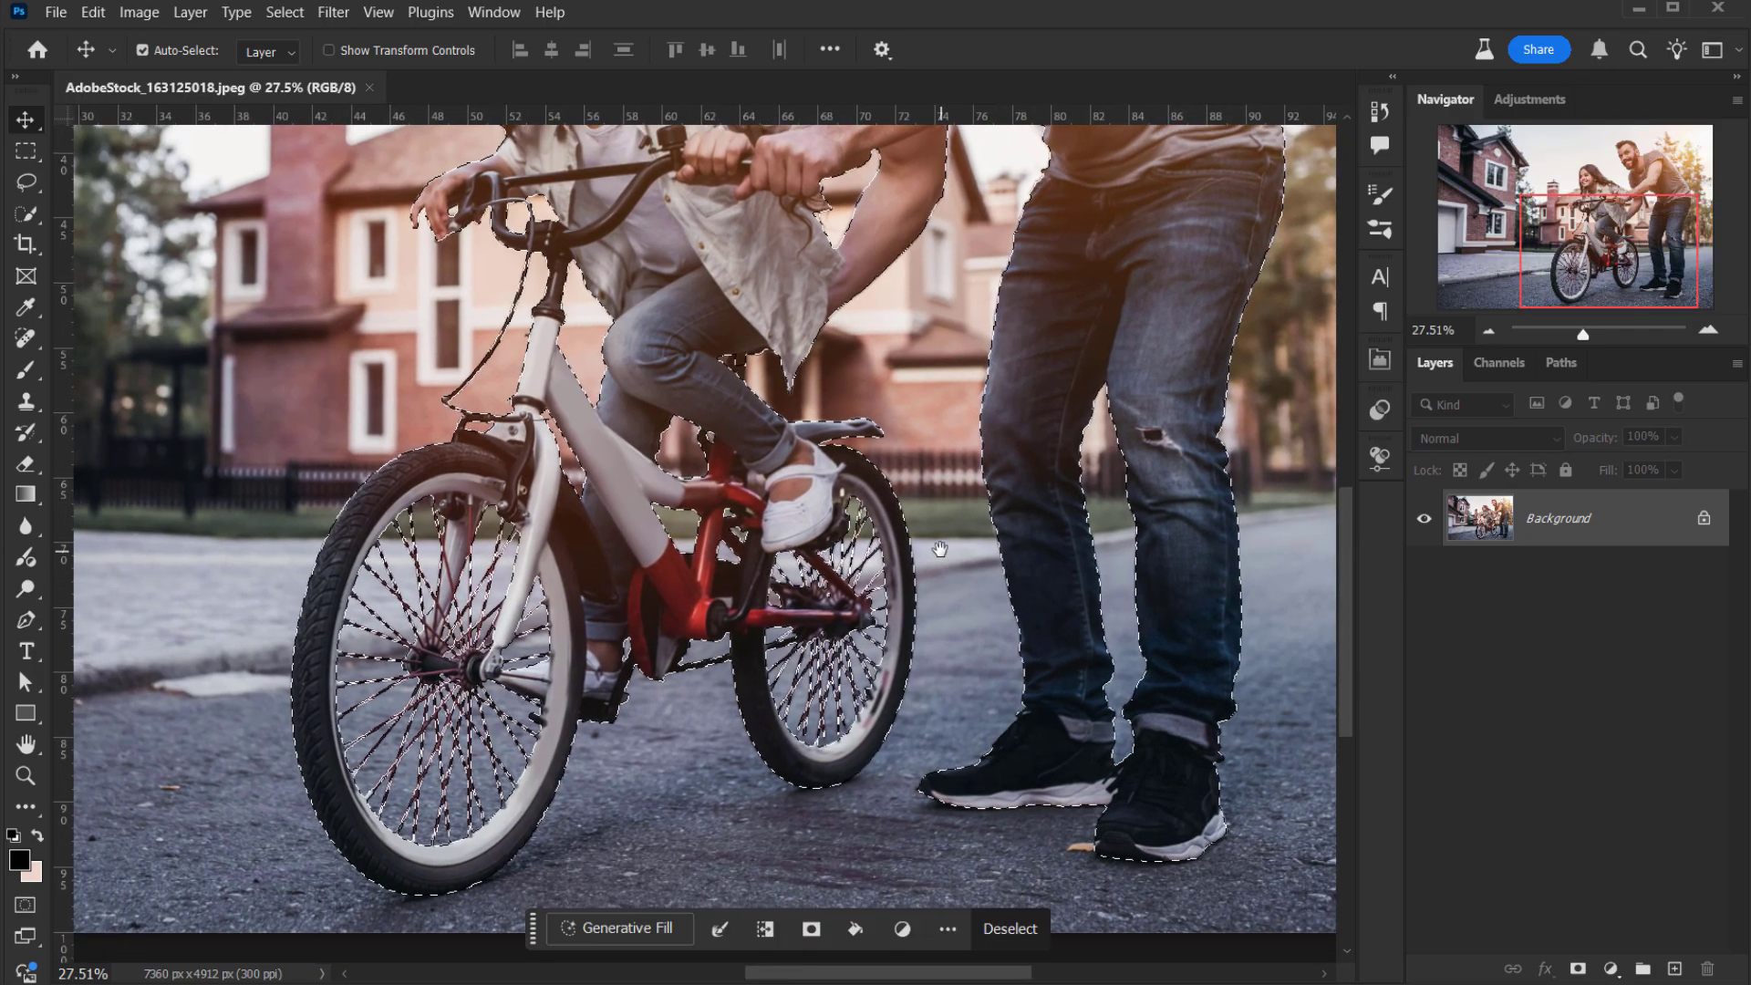
left_click_drag(938, 550, 787, 602)
left_click_drag(666, 513, 579, 632)
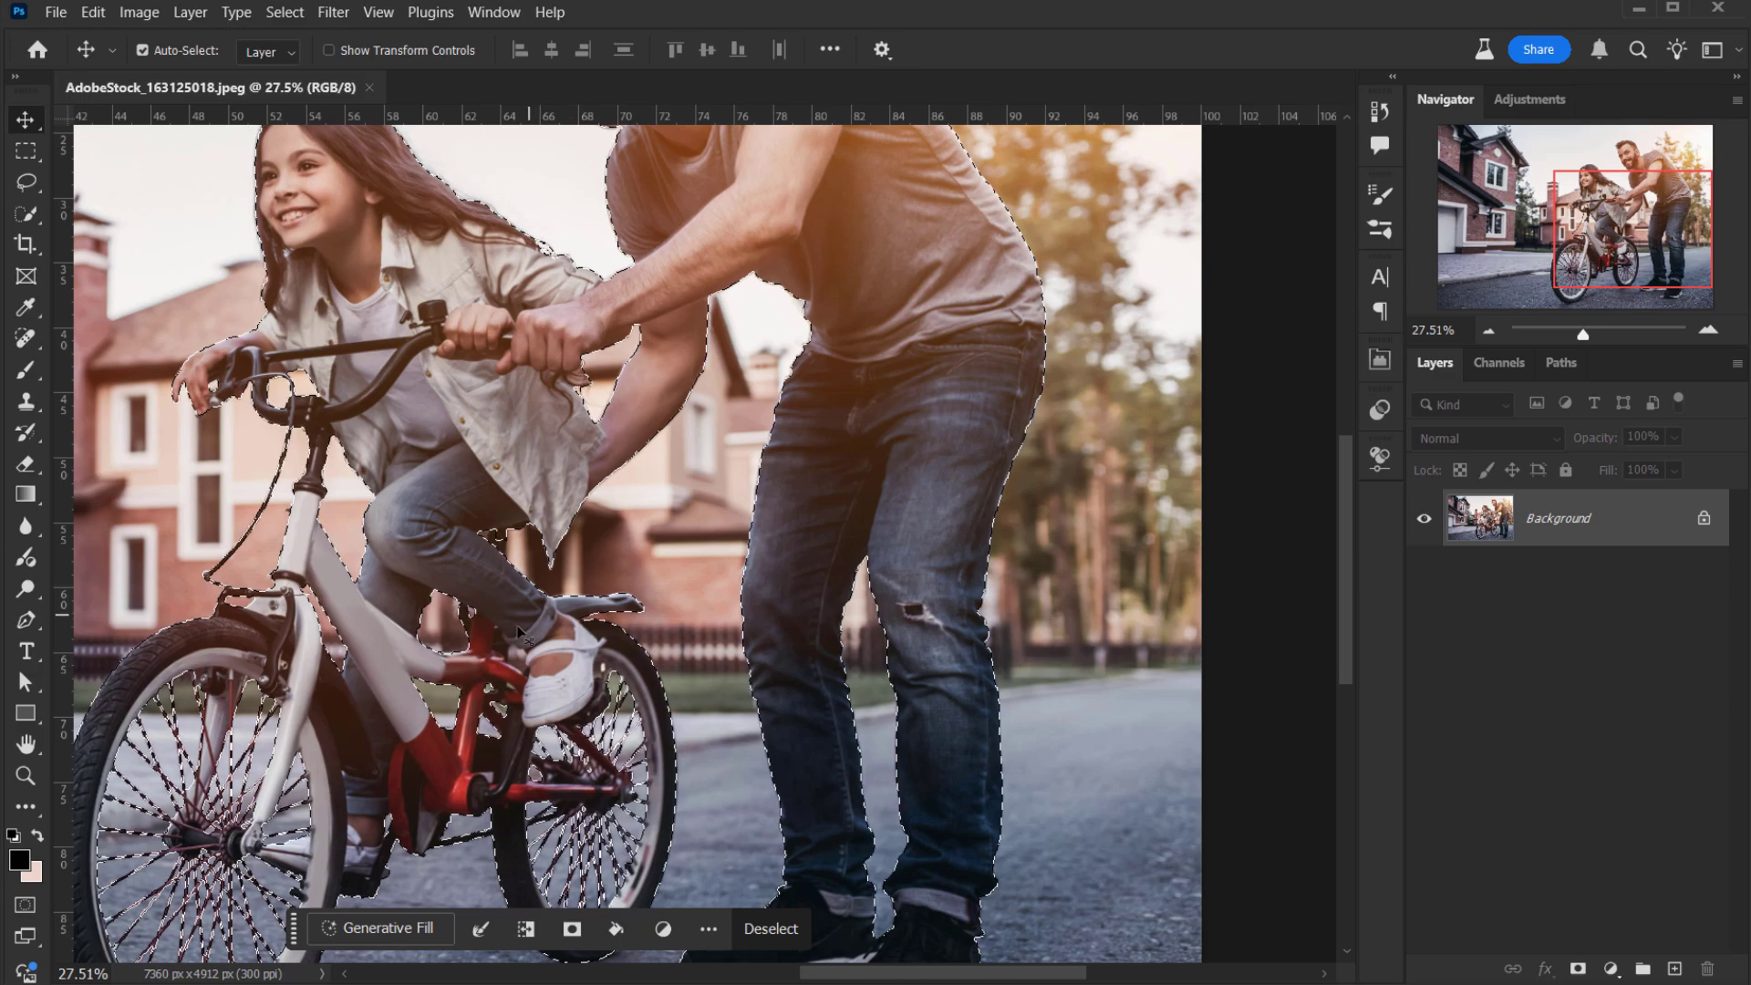
scroll(529, 621, "down", 1)
scroll(395, 374, "up", 3)
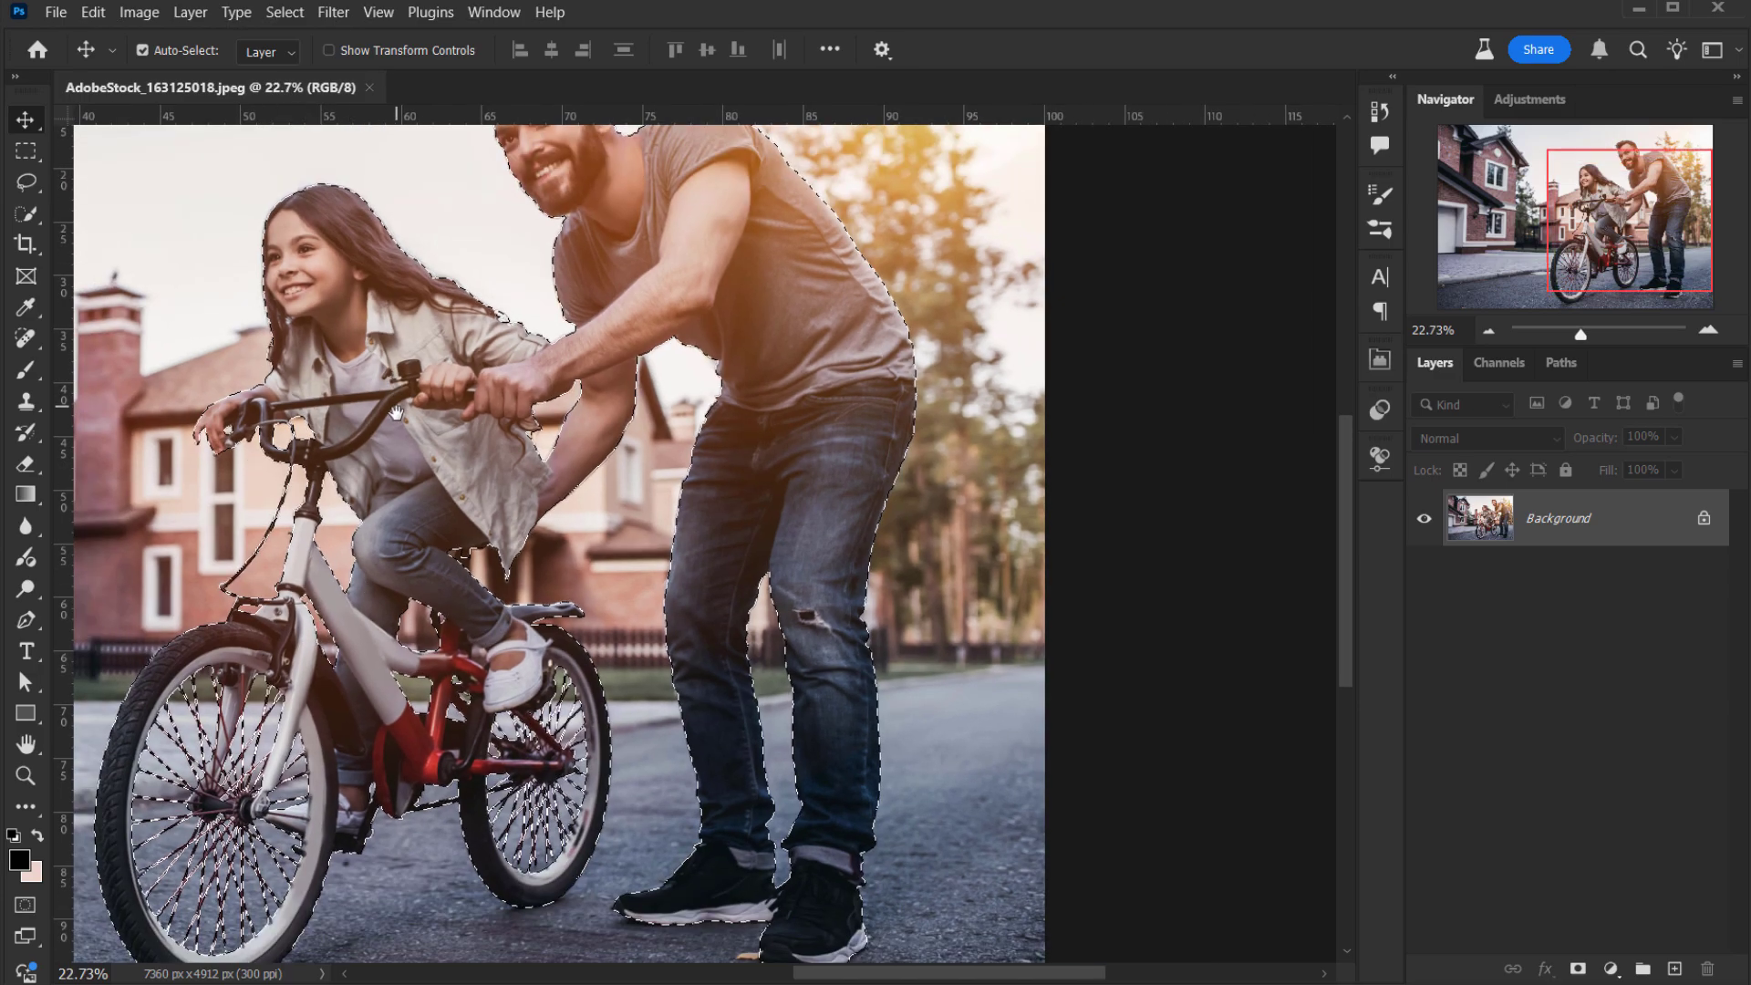
scroll(301, 510, "up", 2)
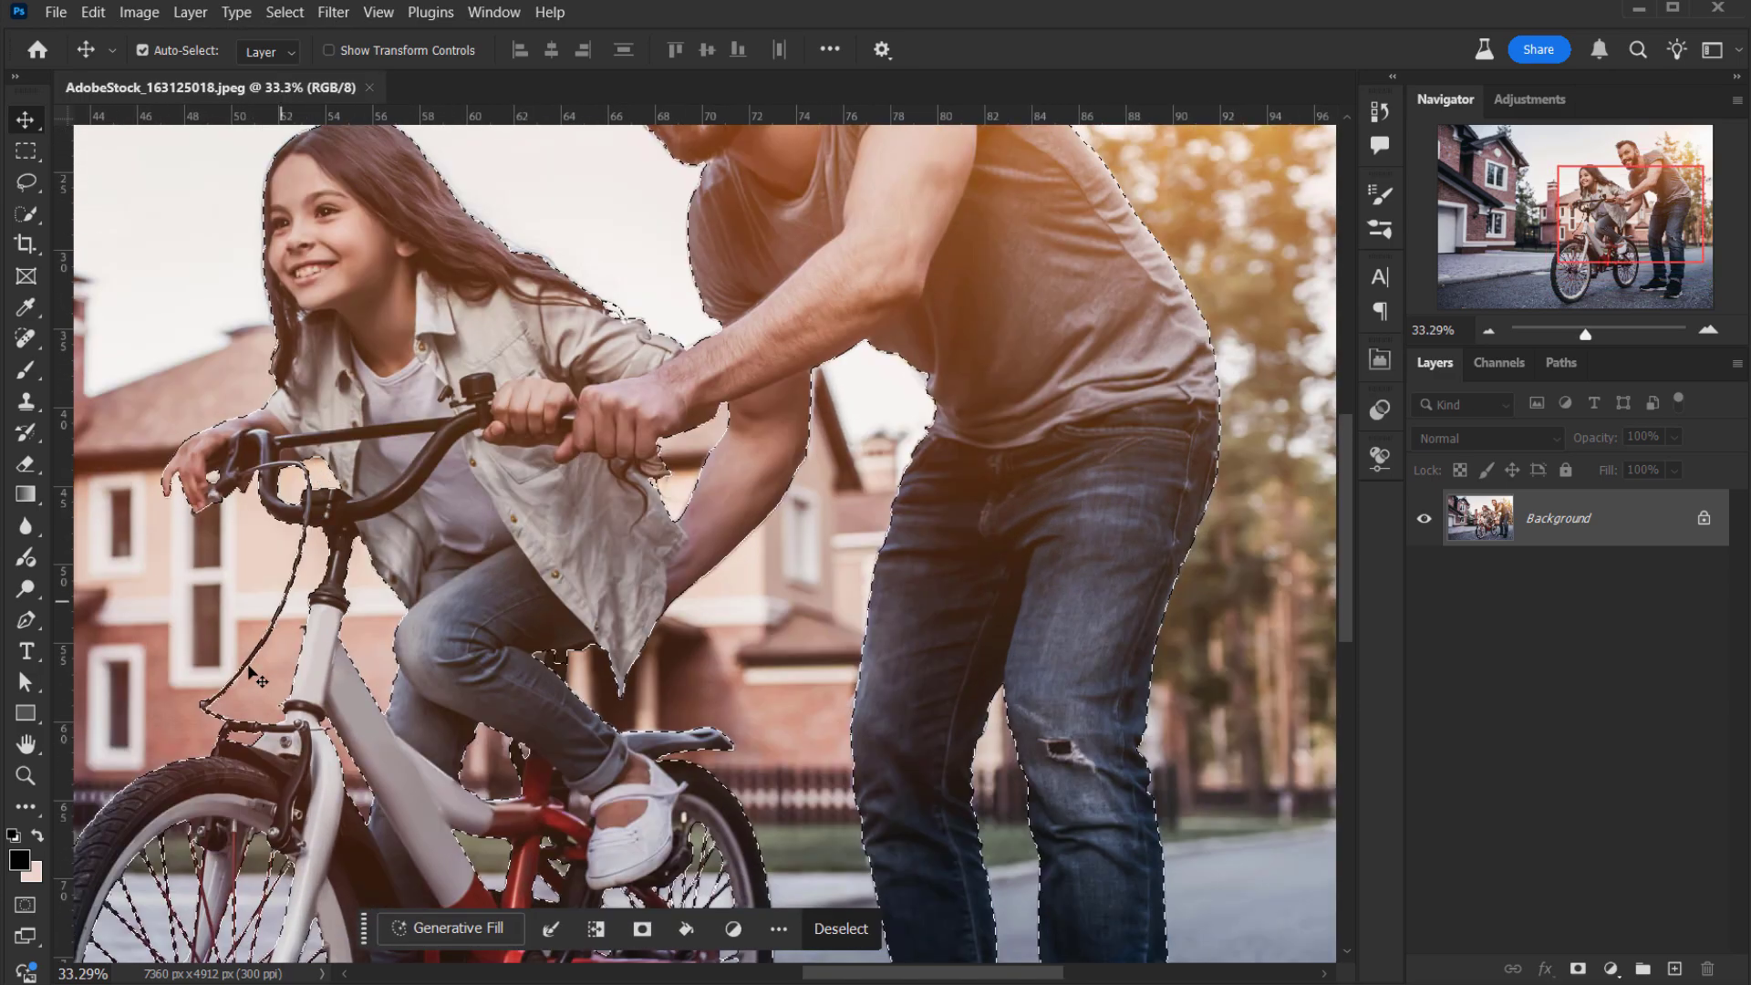
left_click_drag(221, 741, 465, 317)
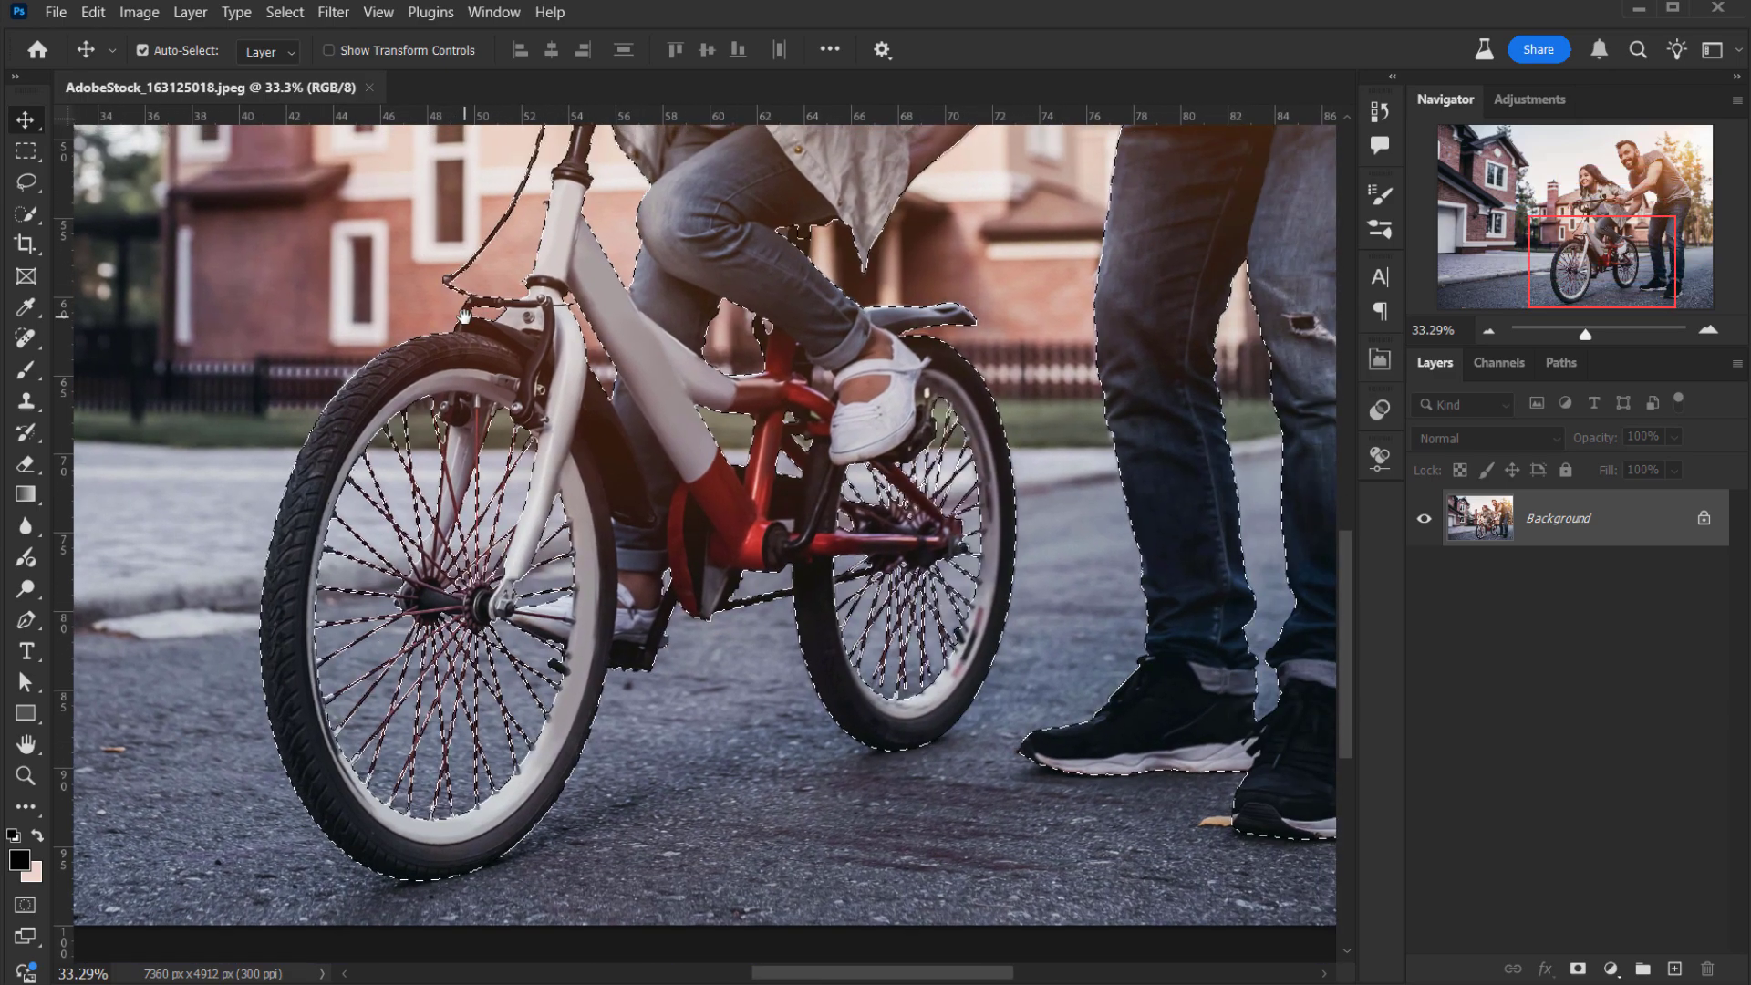
Add a layer mask from the selection of the girl, man and bicycle, and inspect the man's hair edge up close.
key("ctrl+0")
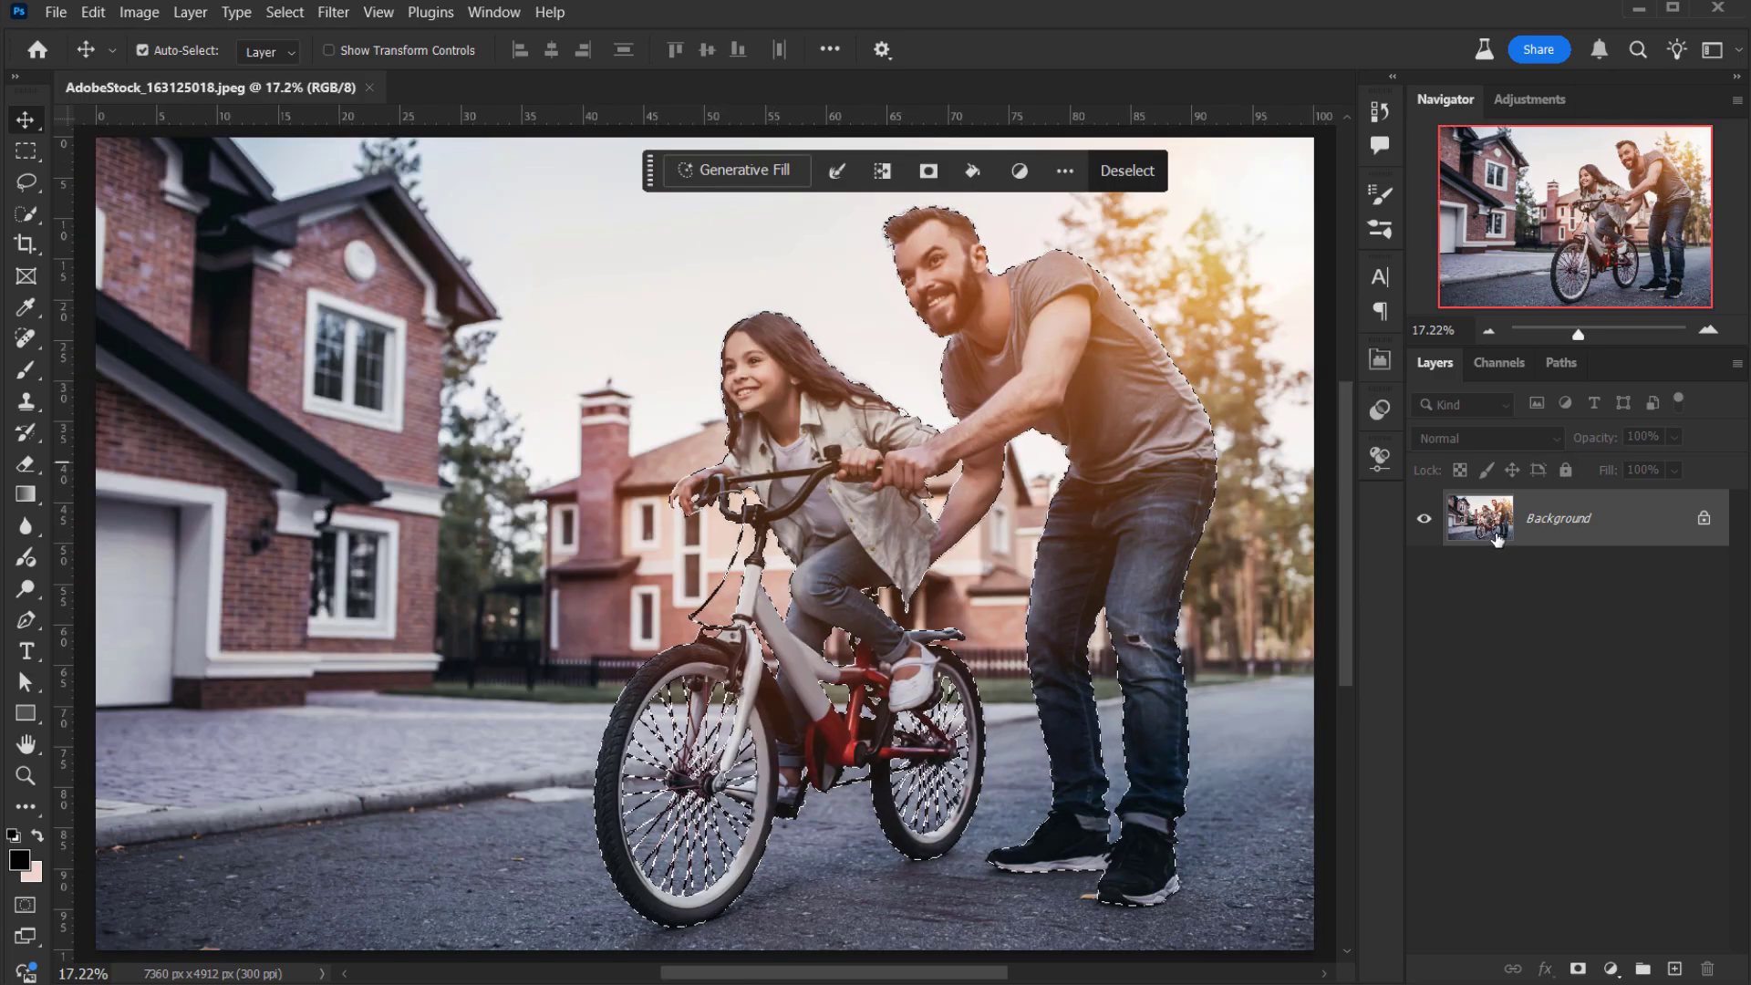
left_click(1577, 968)
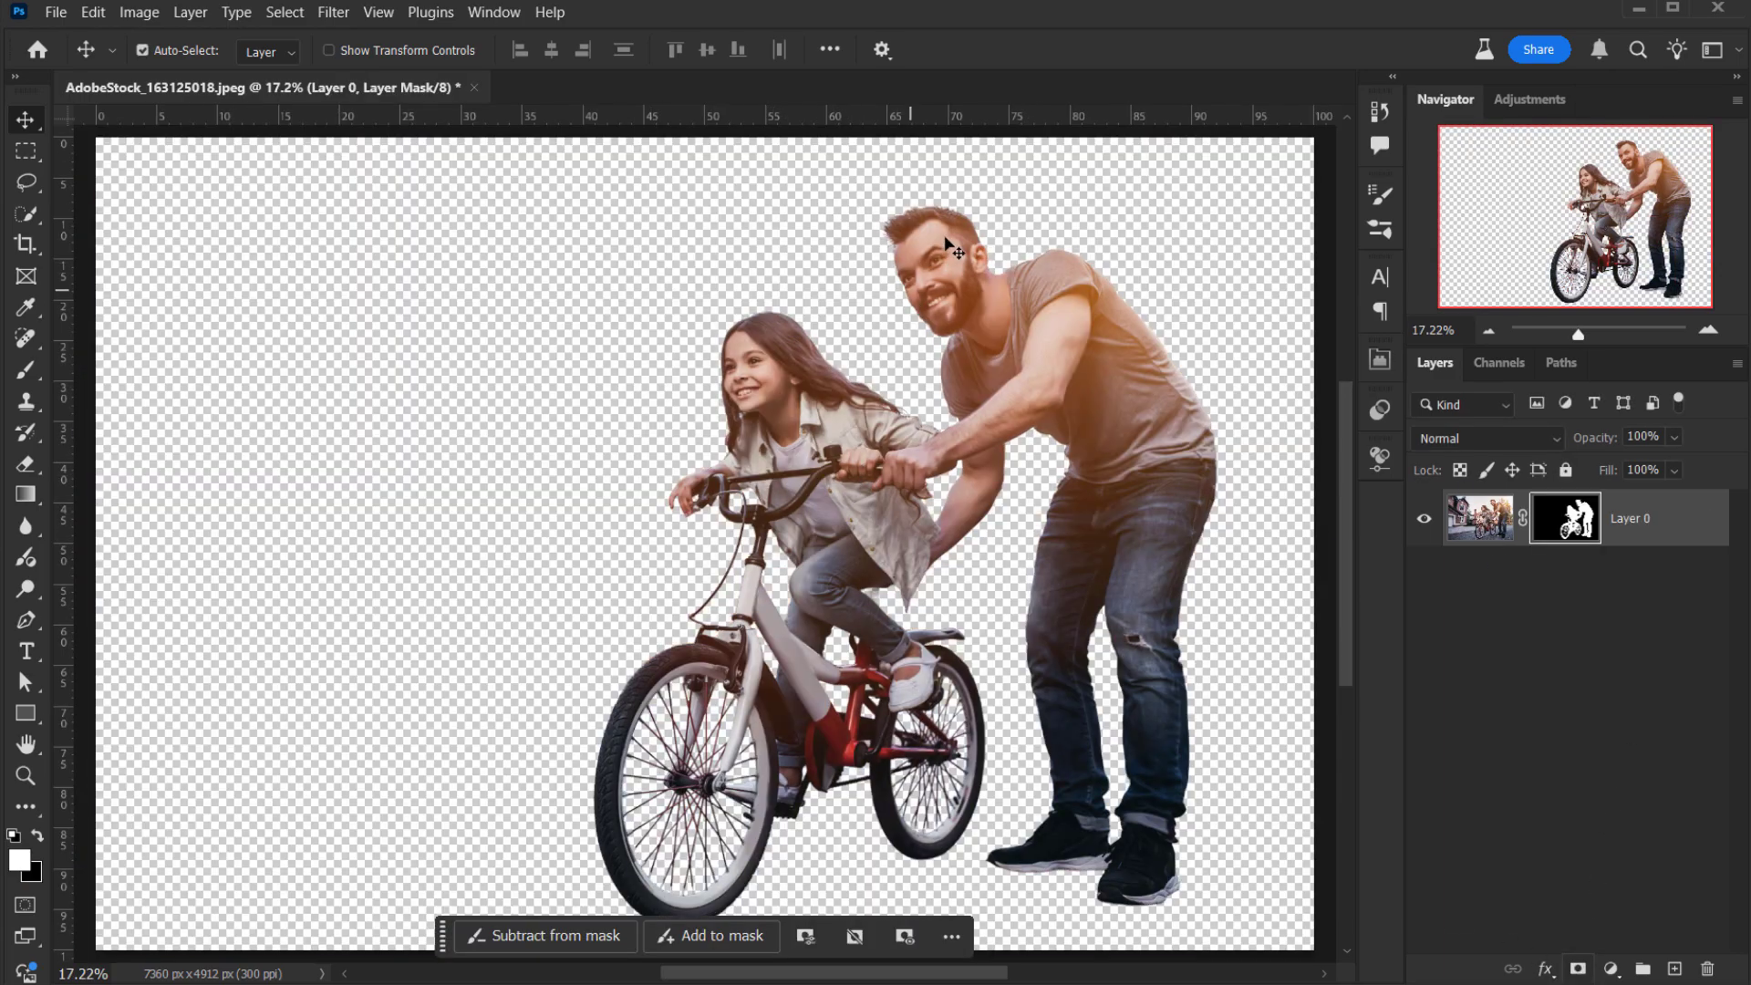
scroll(901, 298, "up", 3)
left_click_drag(901, 298, 823, 344)
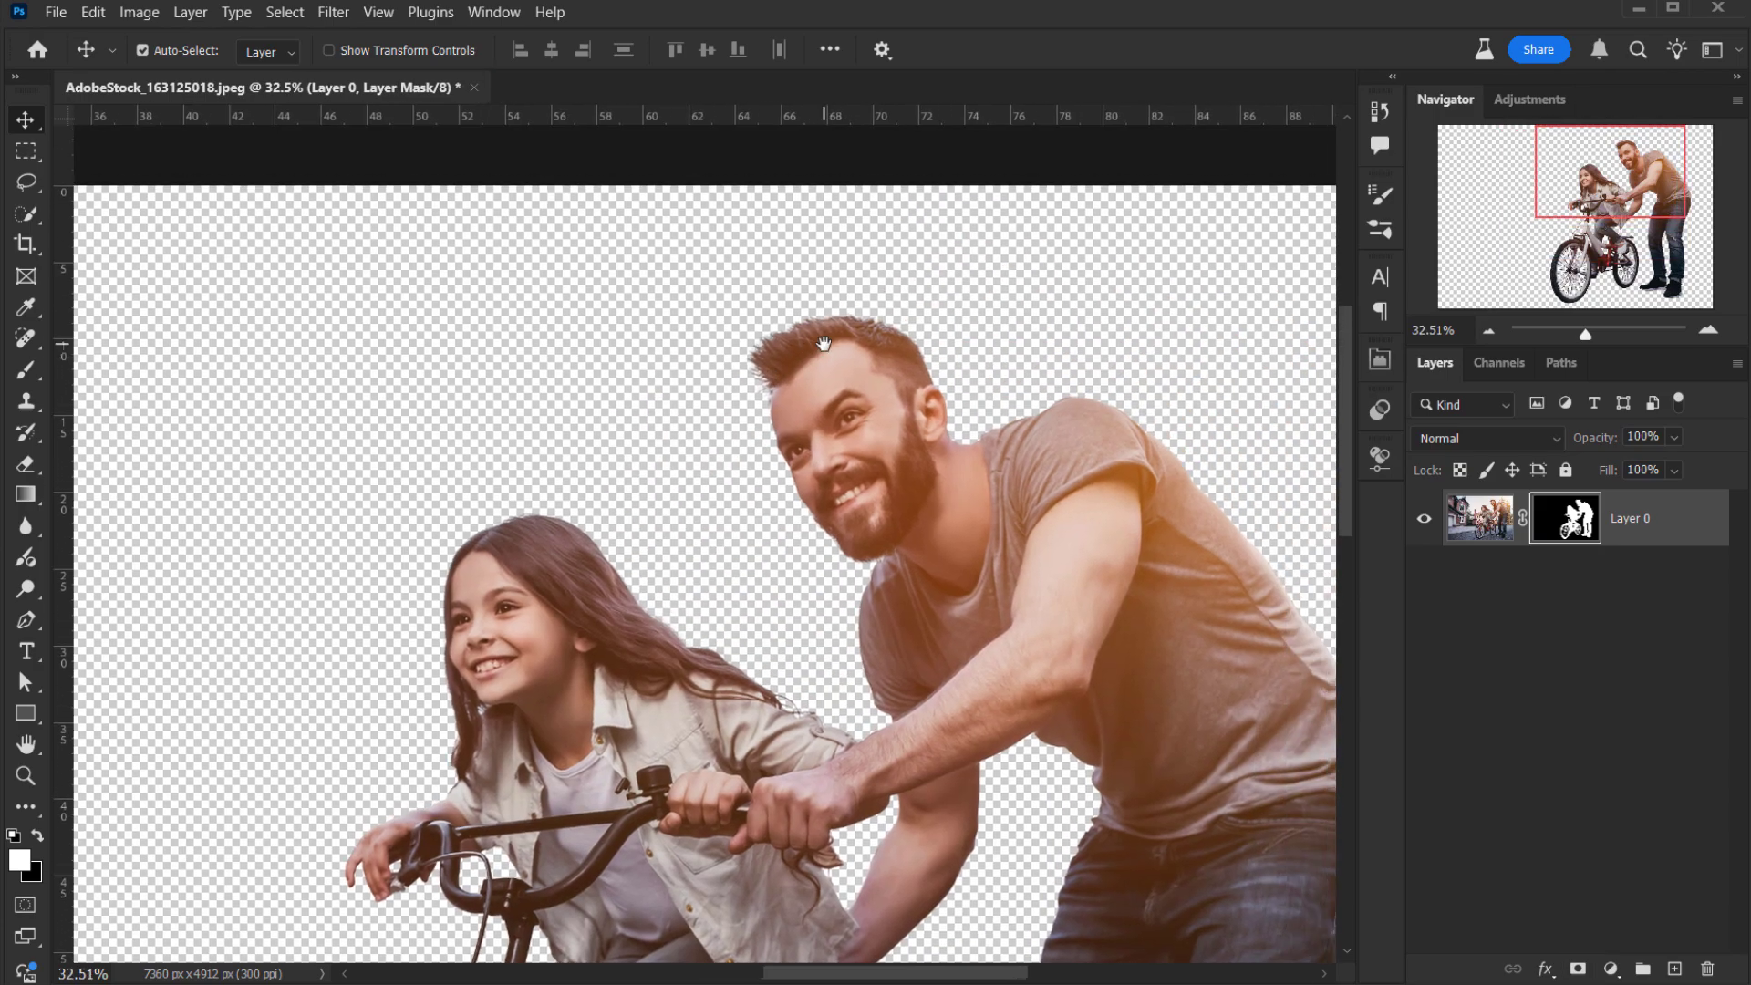
scroll(770, 338, "up", 6)
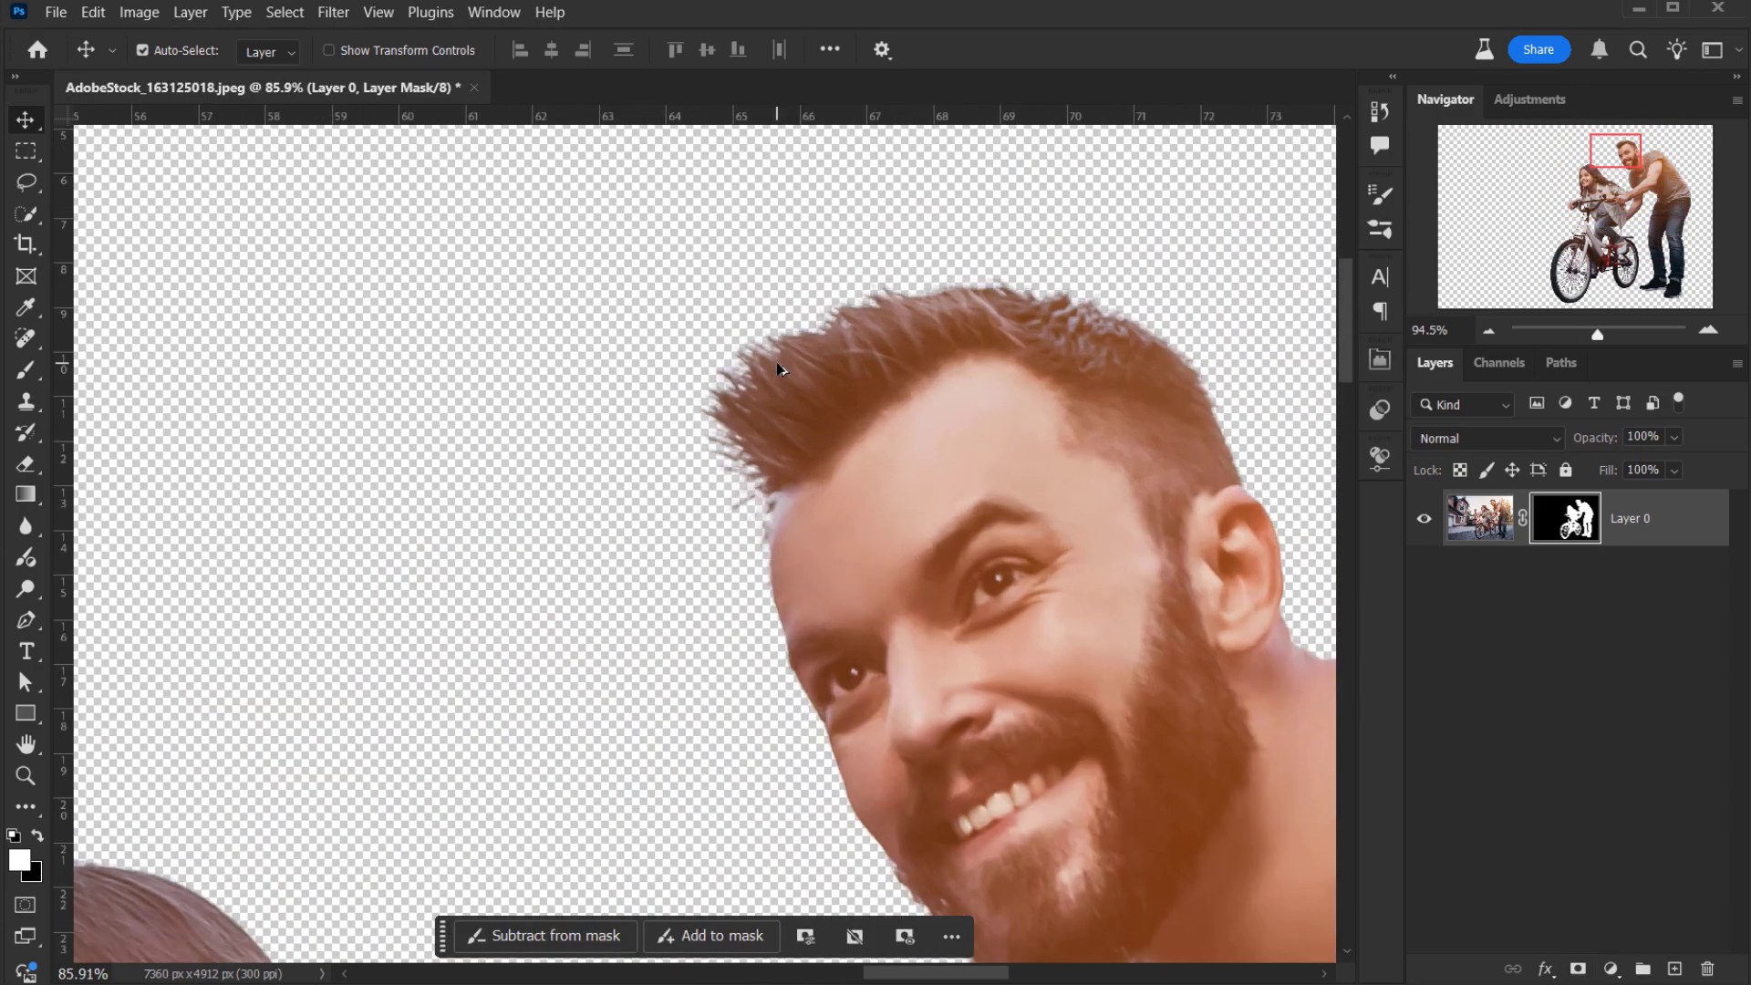
scroll(1151, 398, "up", 2)
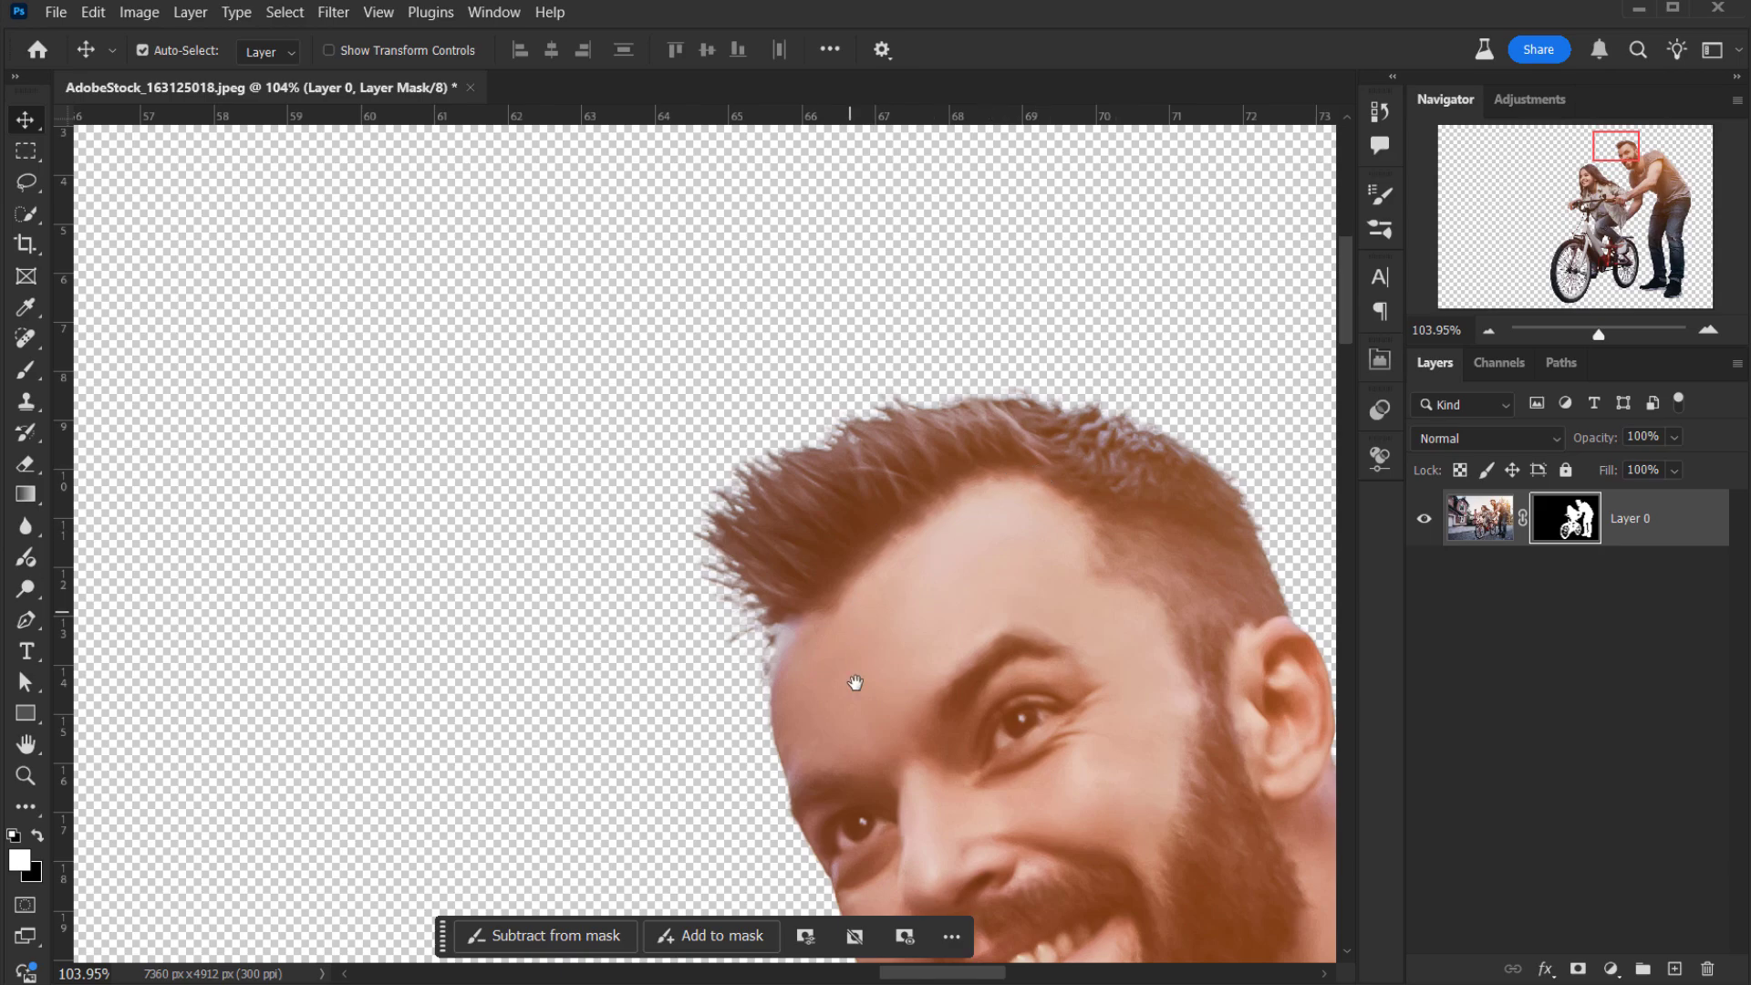
Examine the masked edges of the girl's face and hair, her shirt, and the gap between her leg and shirt.
left_click_drag(855, 683, 1050, 259)
left_click_drag(399, 699, 819, 174)
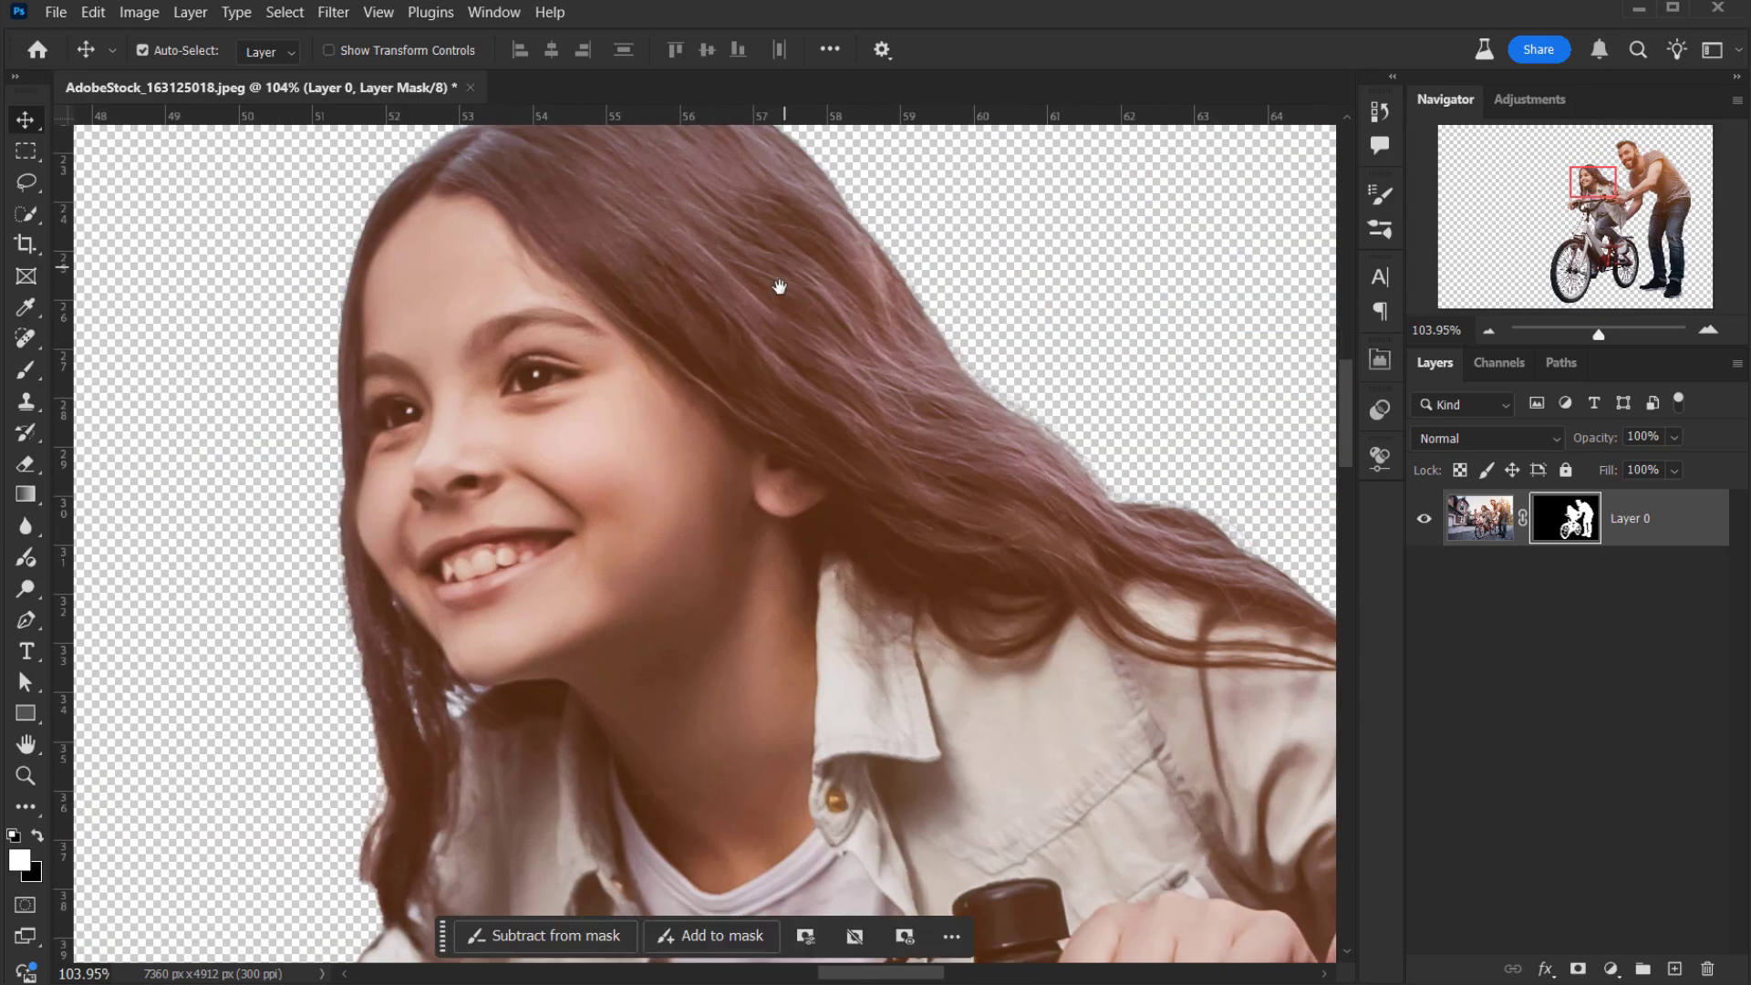
left_click_drag(780, 286, 800, 402)
left_click_drag(717, 755, 784, 490)
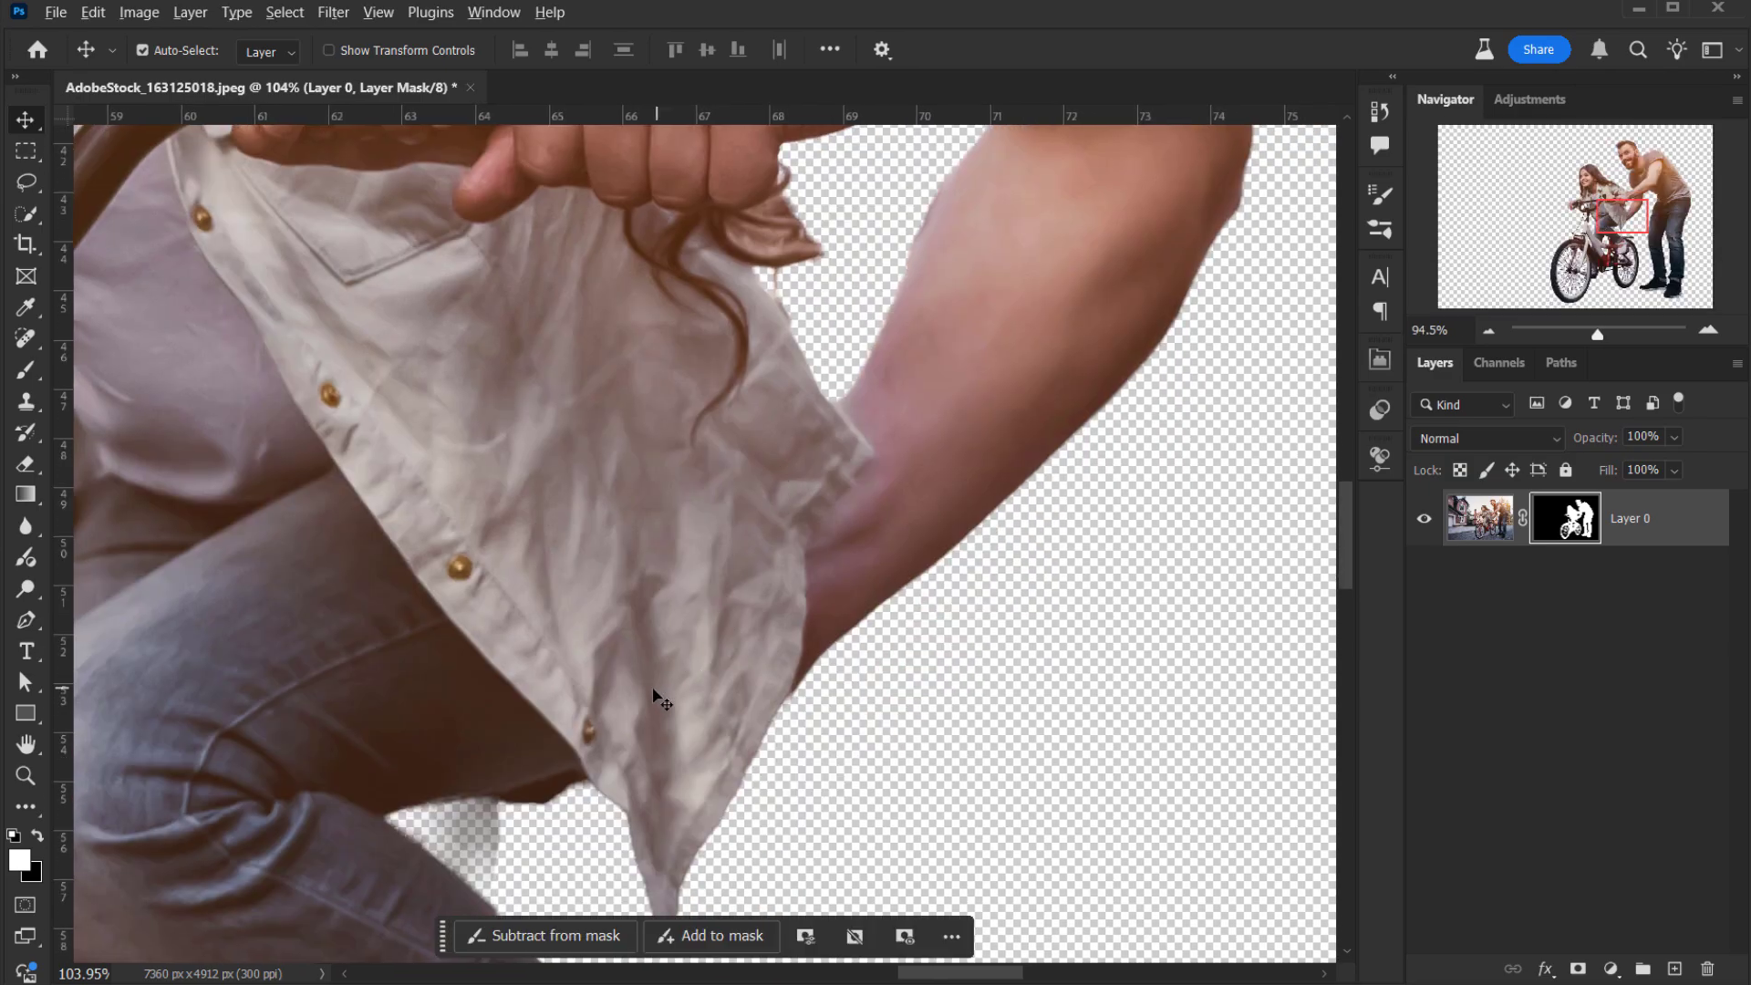
scroll(662, 702, "down", 3, "alt")
scroll(667, 502, "down", 3)
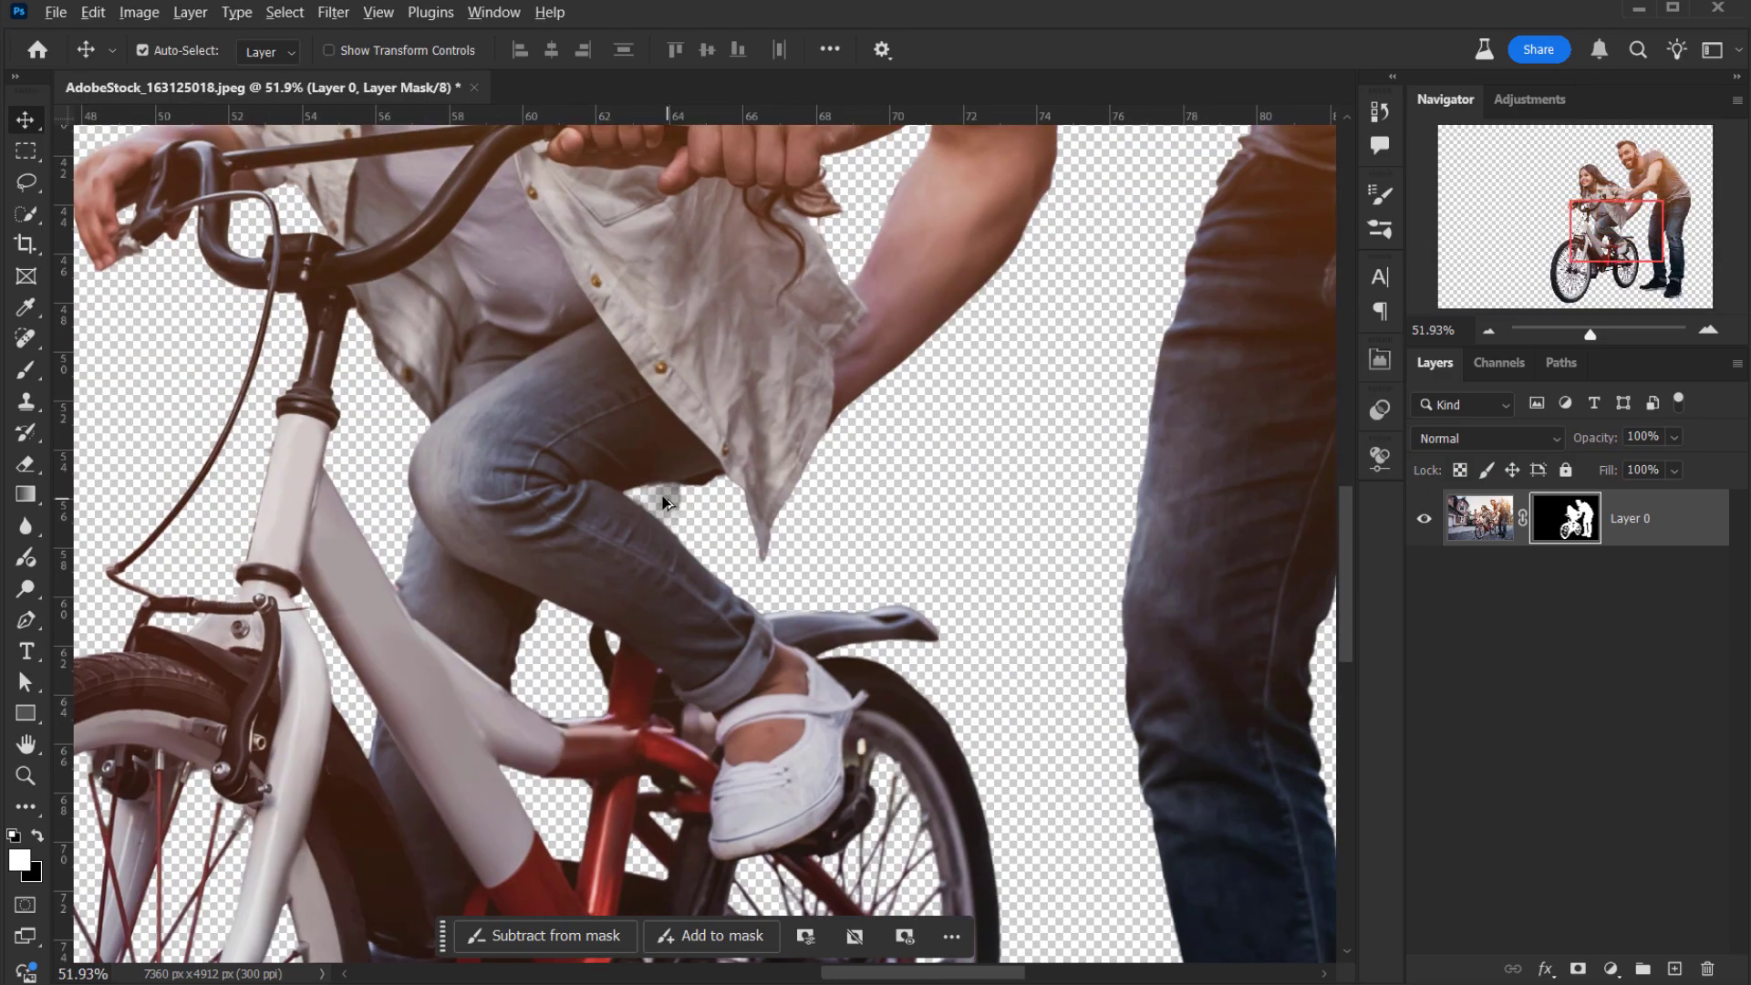
scroll(667, 502, "up", 5, "alt")
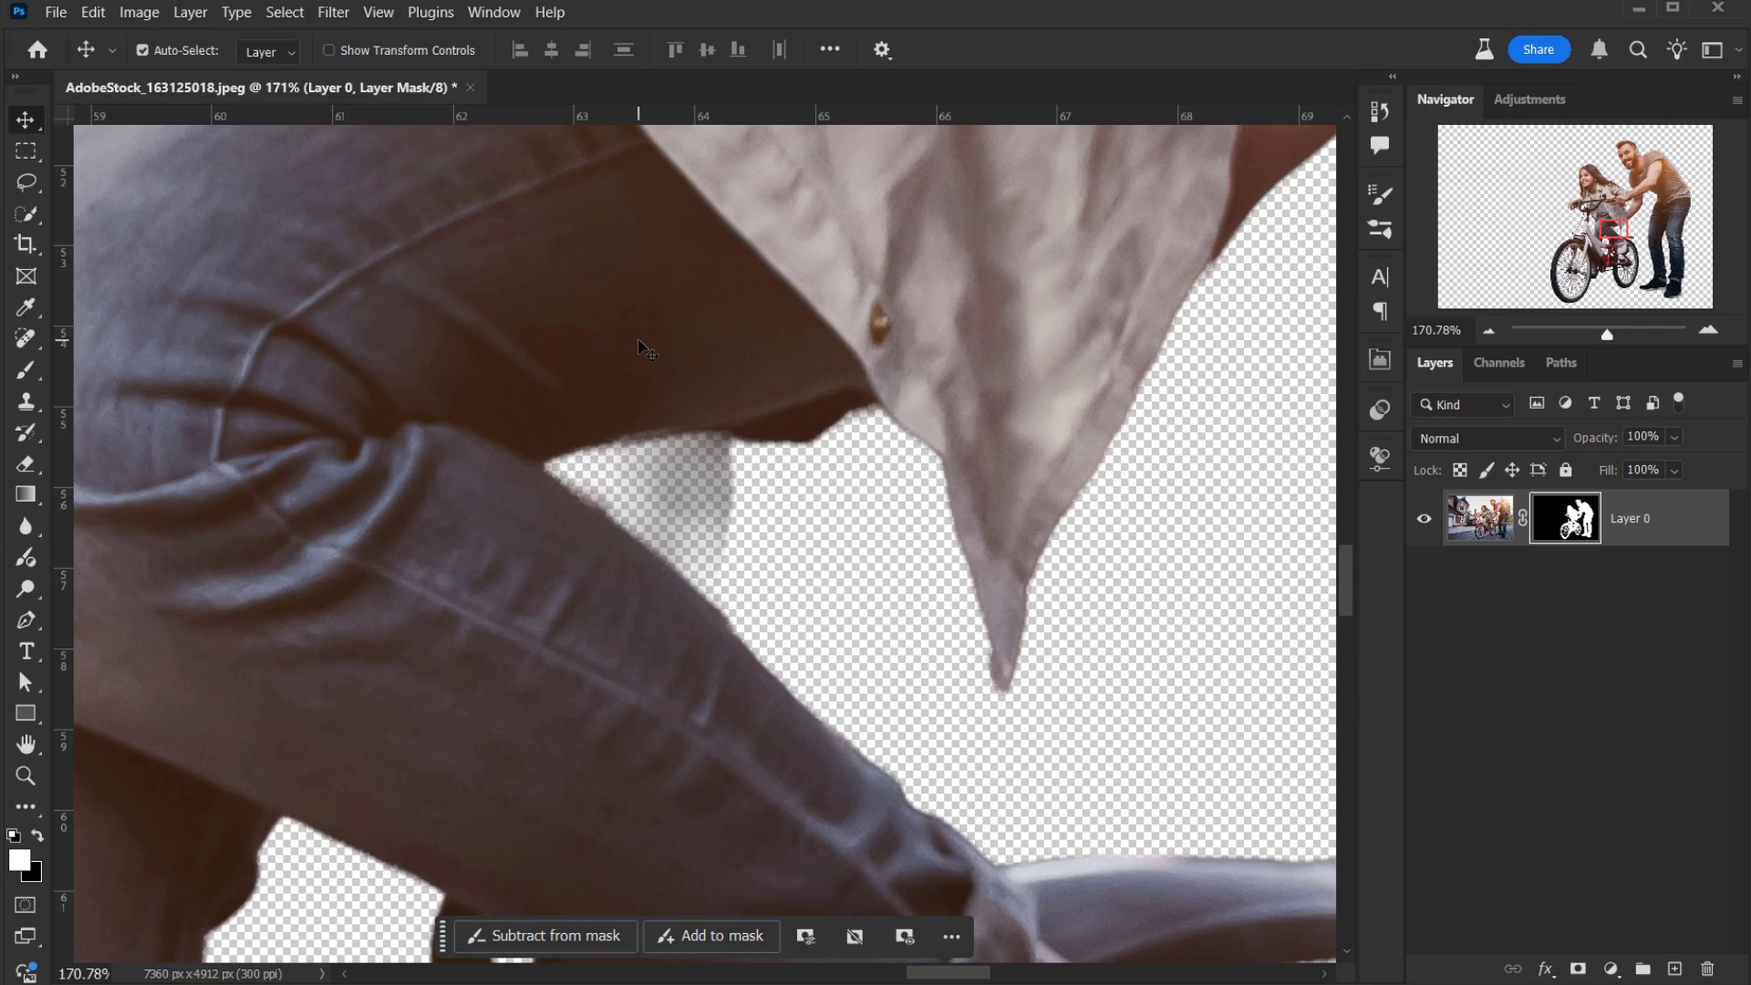
scroll(644, 356, "down", 2, "alt")
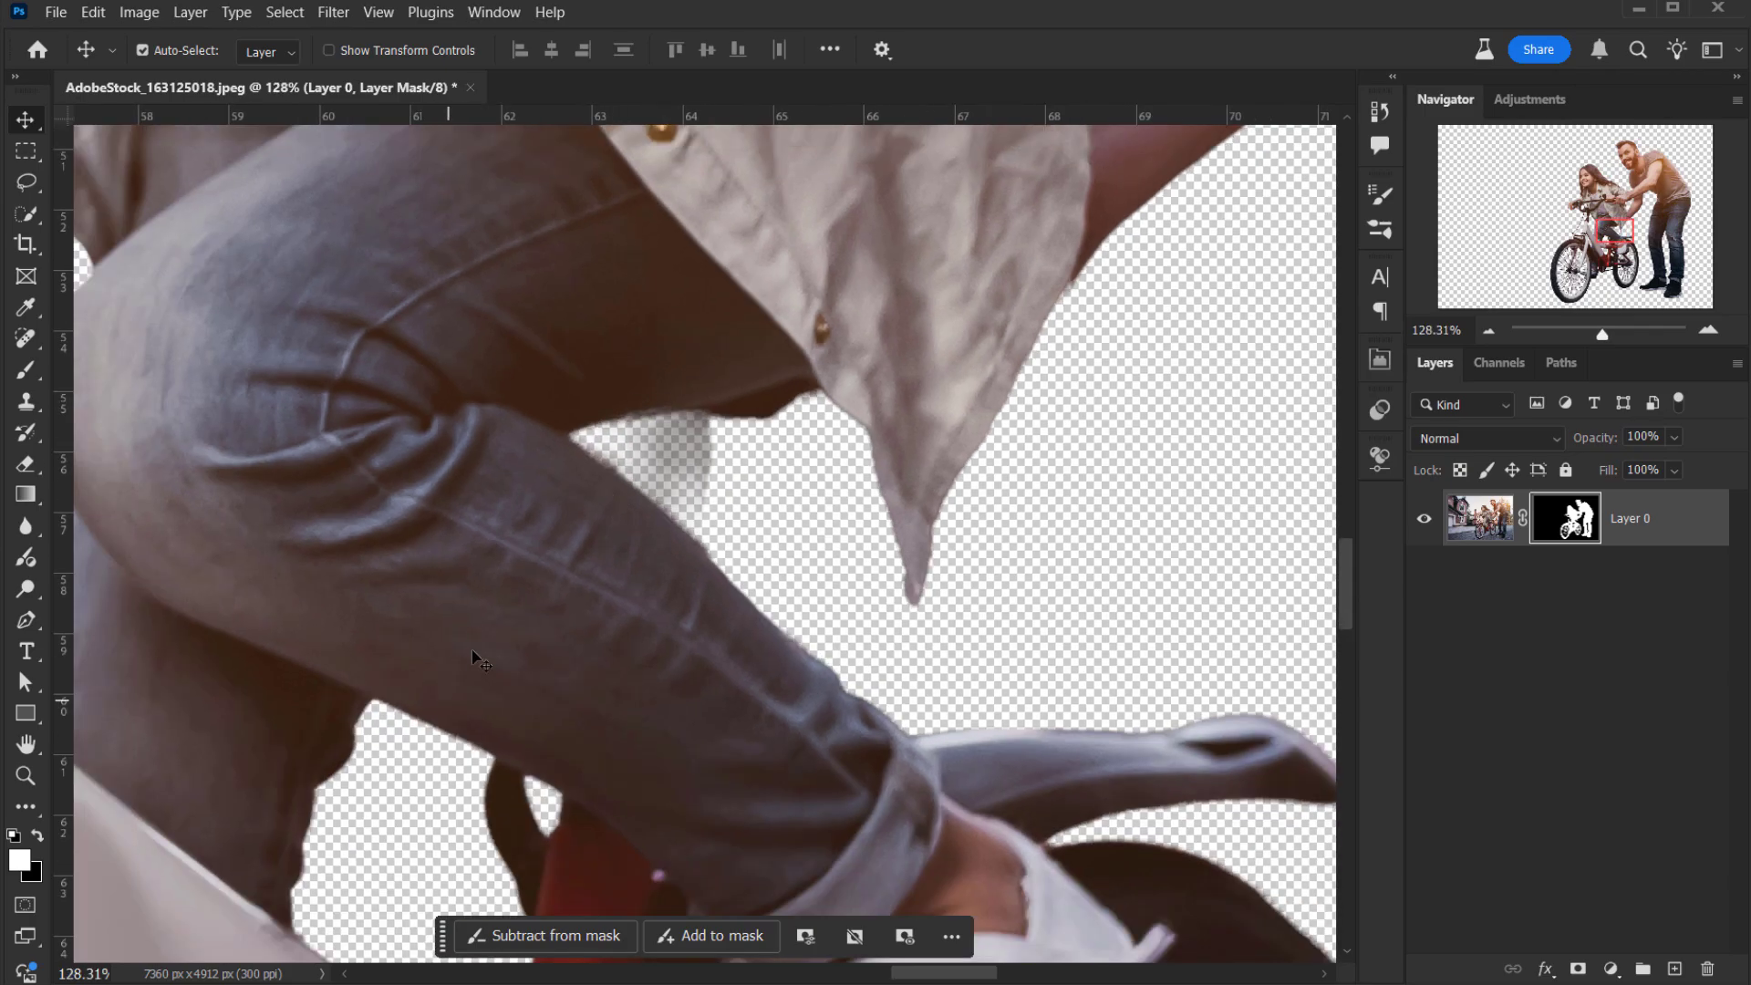
Toggle the layer mask off and on to compare the cutout around the girl's leg and the bicycle with the original photo.
left_click(1565, 527, "shift")
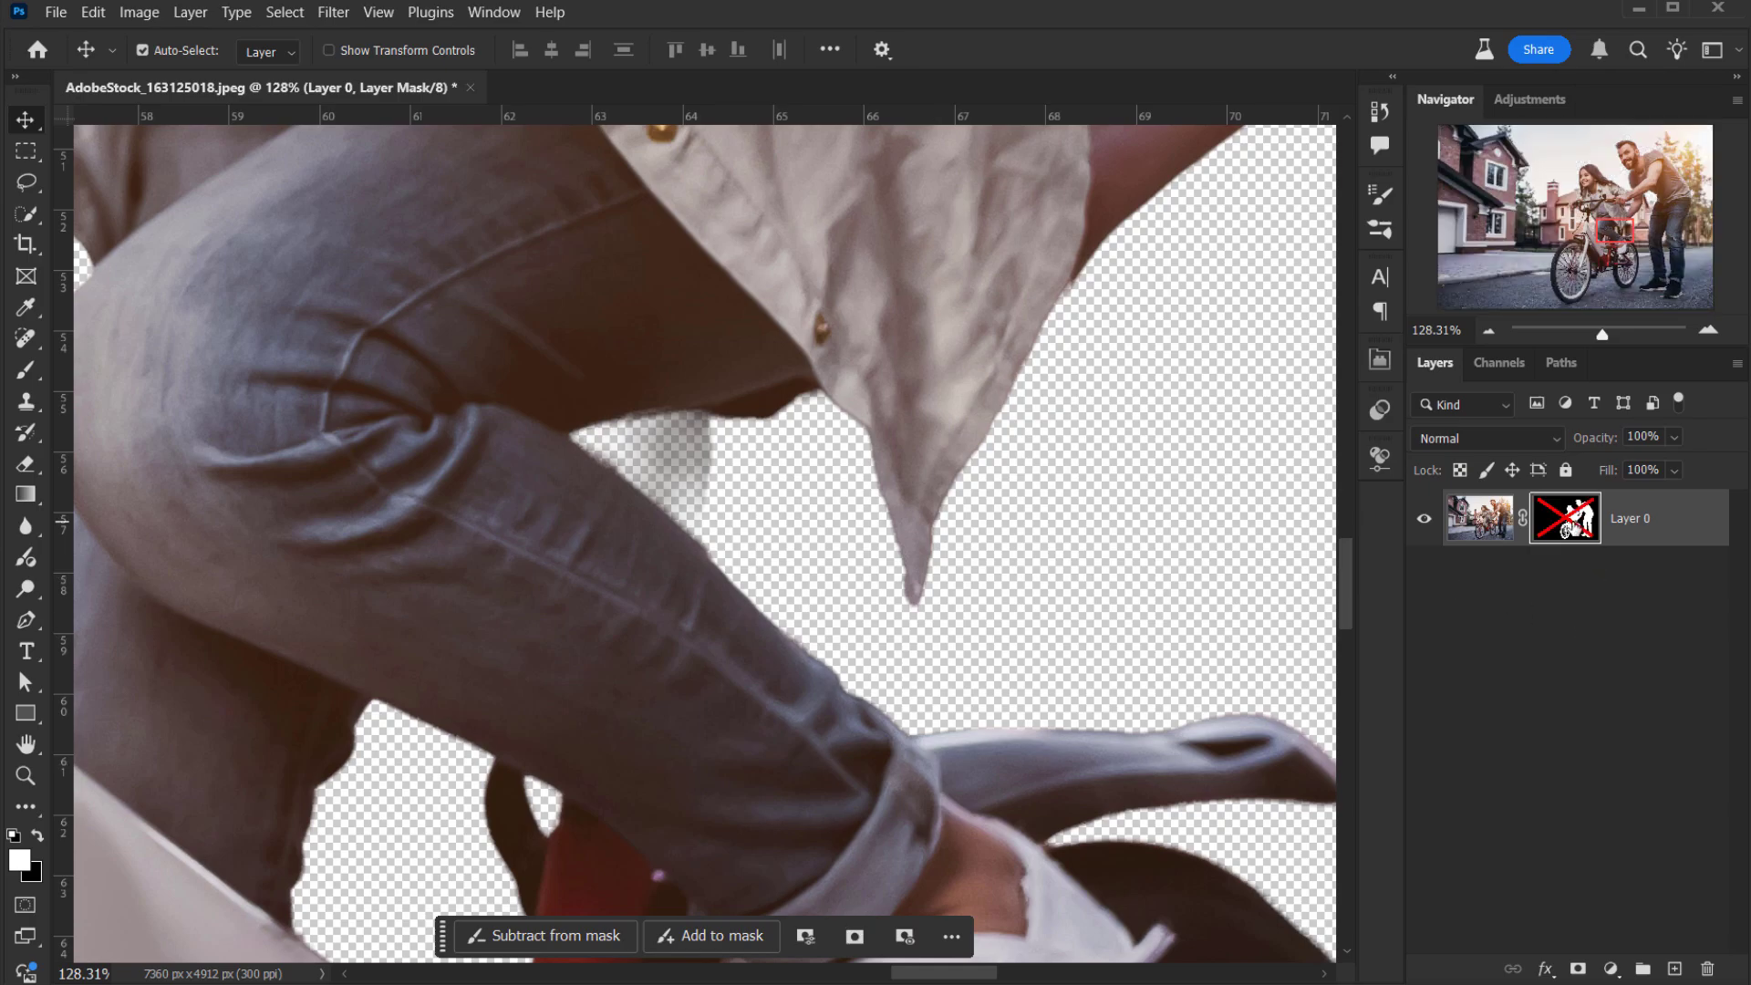
left_click(1565, 527, "shift")
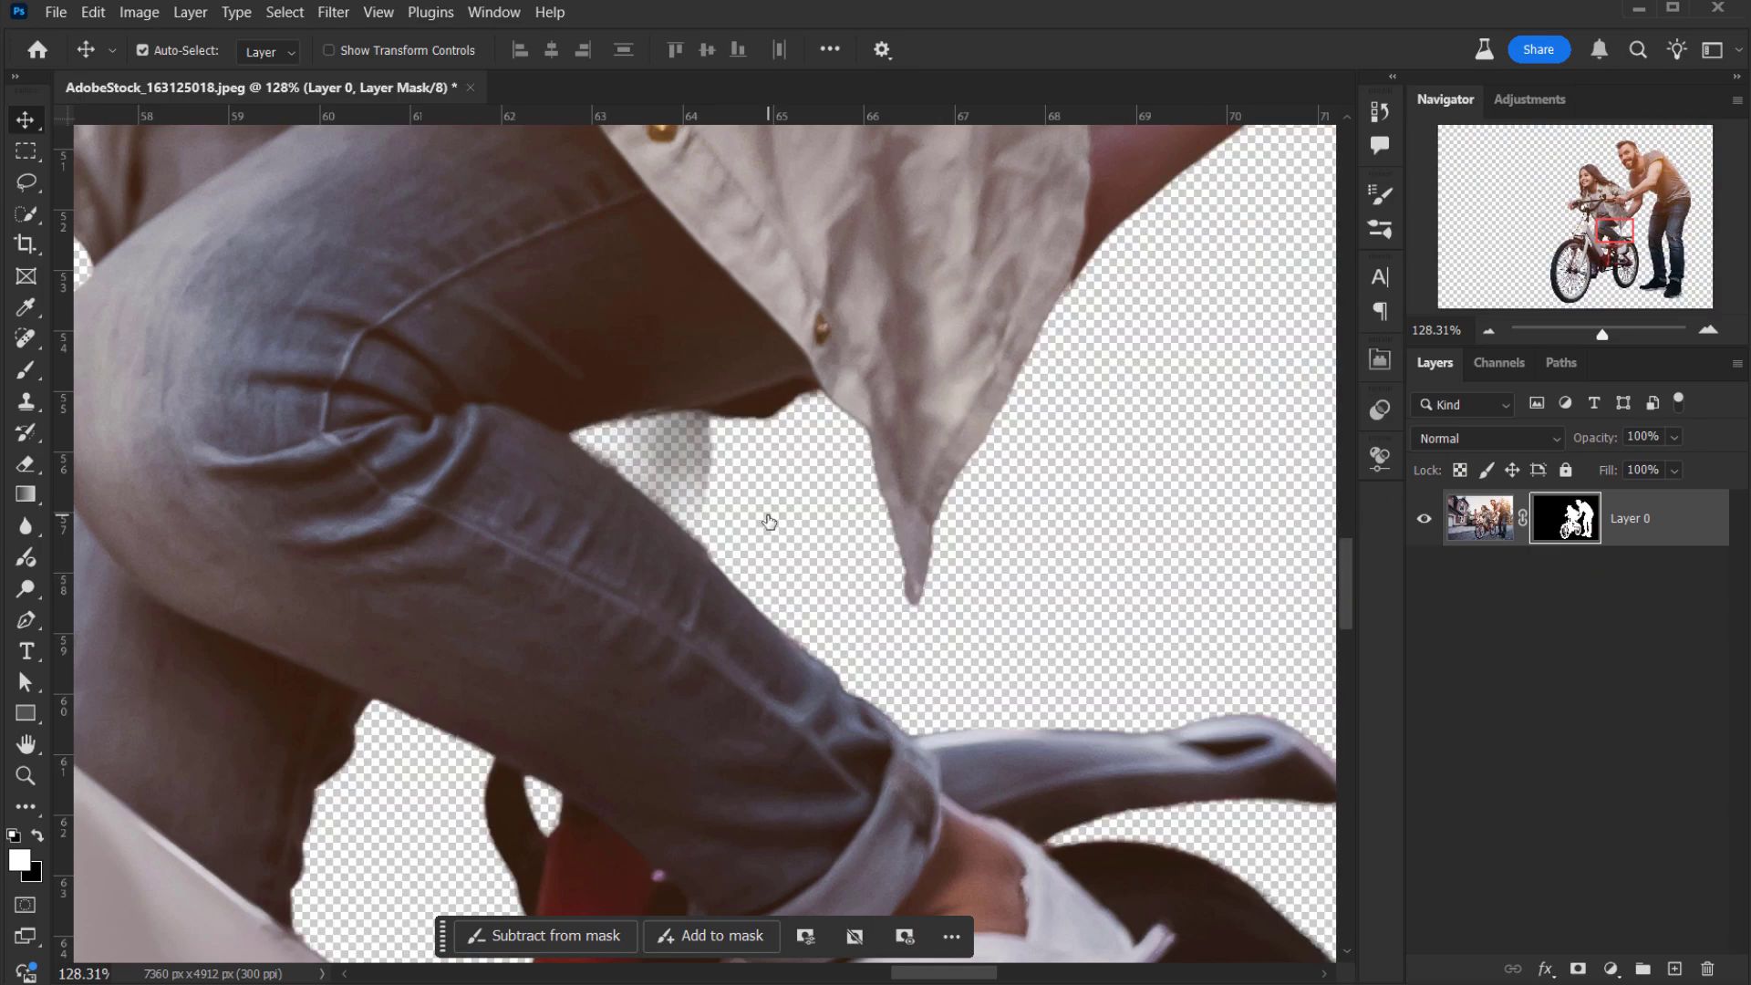
left_click(1565, 527, "shift")
scroll(825, 452, "down", 6, "alt")
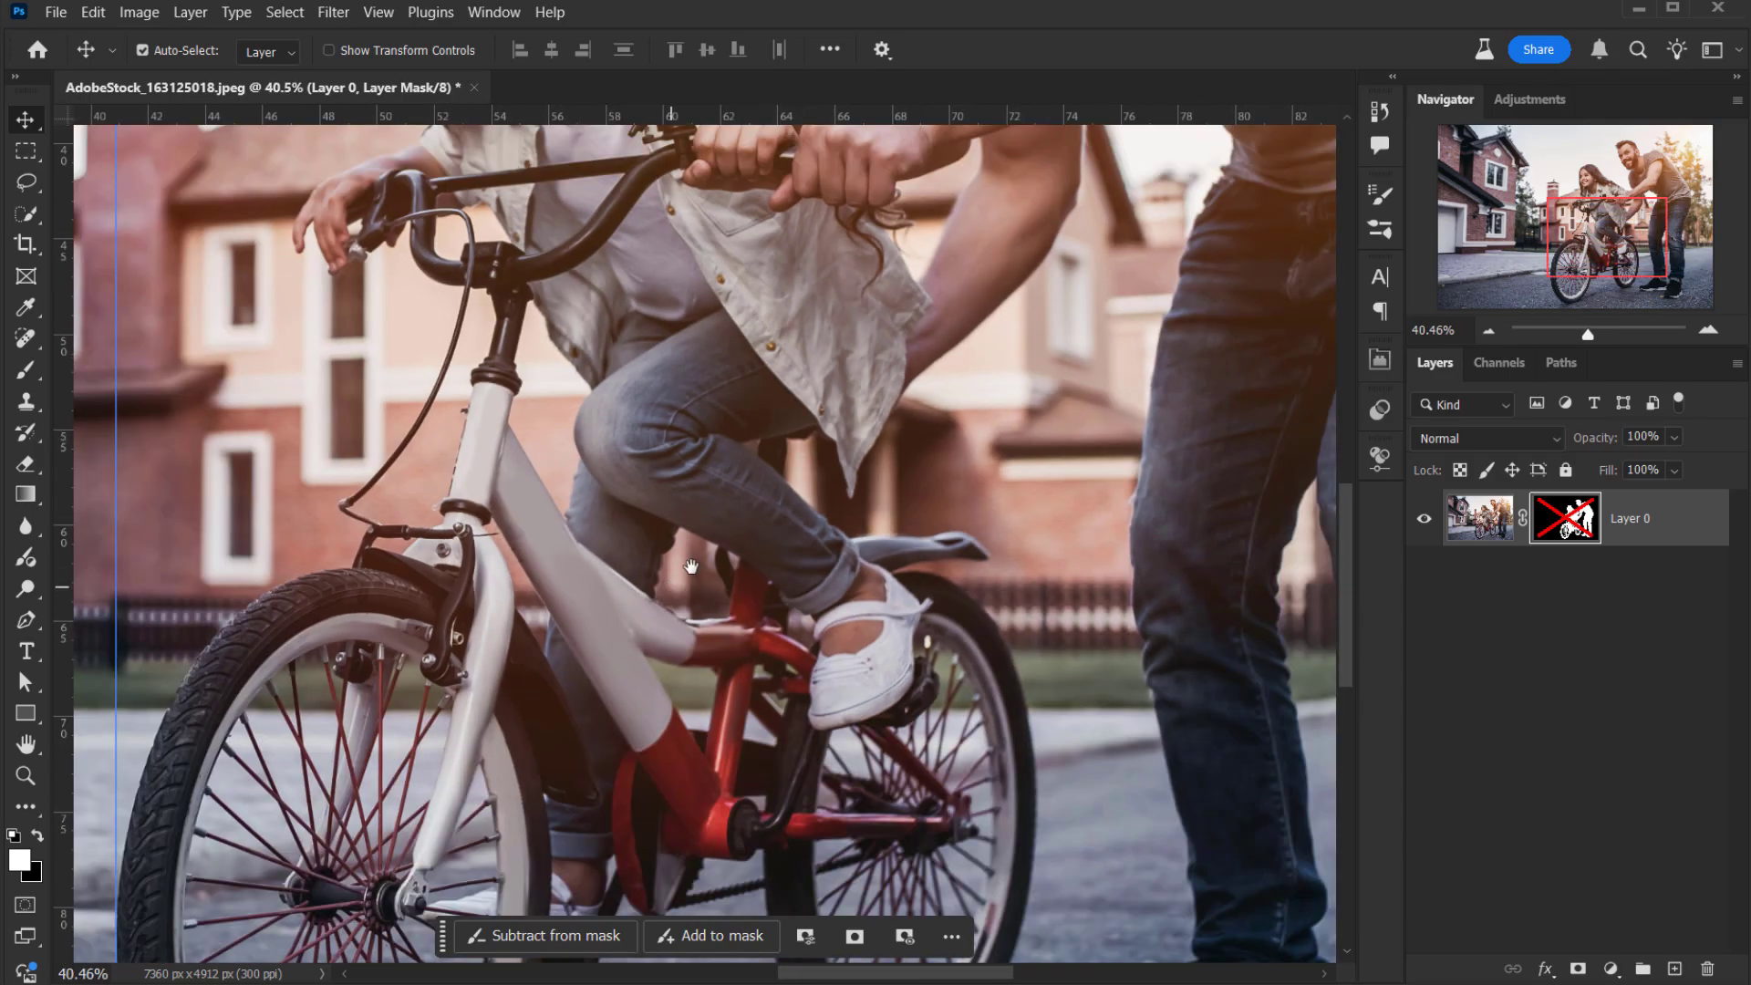
left_click_drag(690, 566, 751, 351)
left_click(1566, 533, "shift")
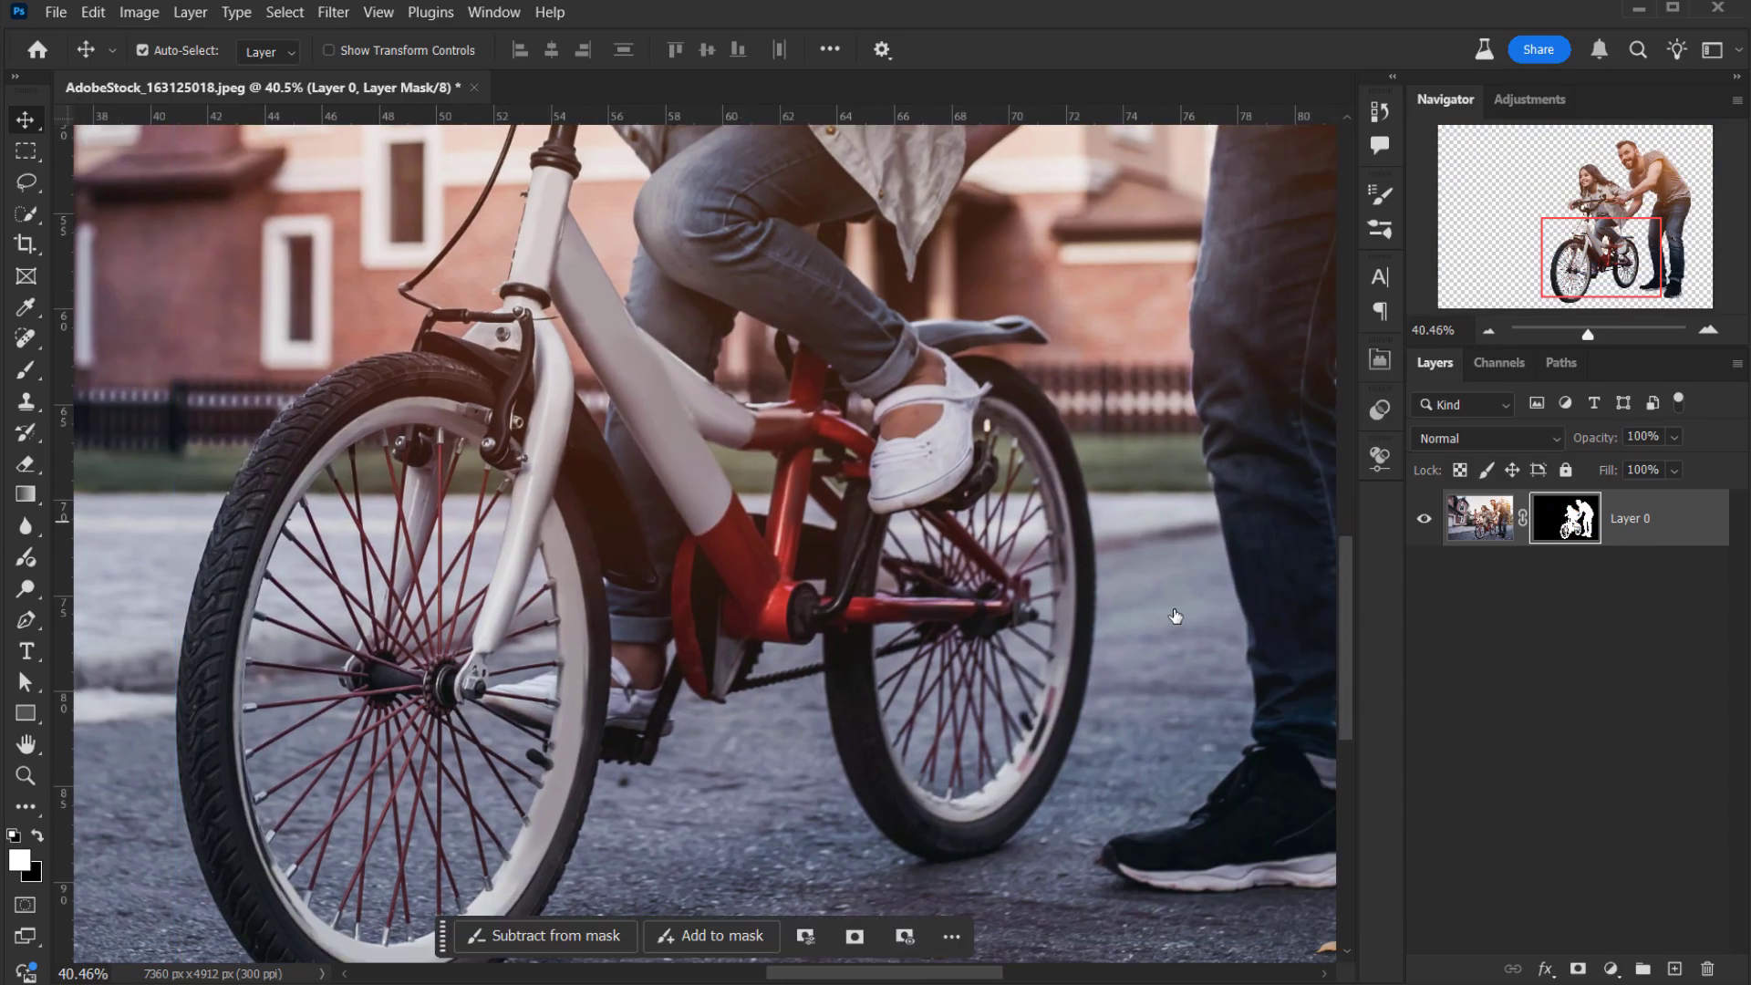
scroll(401, 613, "down", 2, "alt")
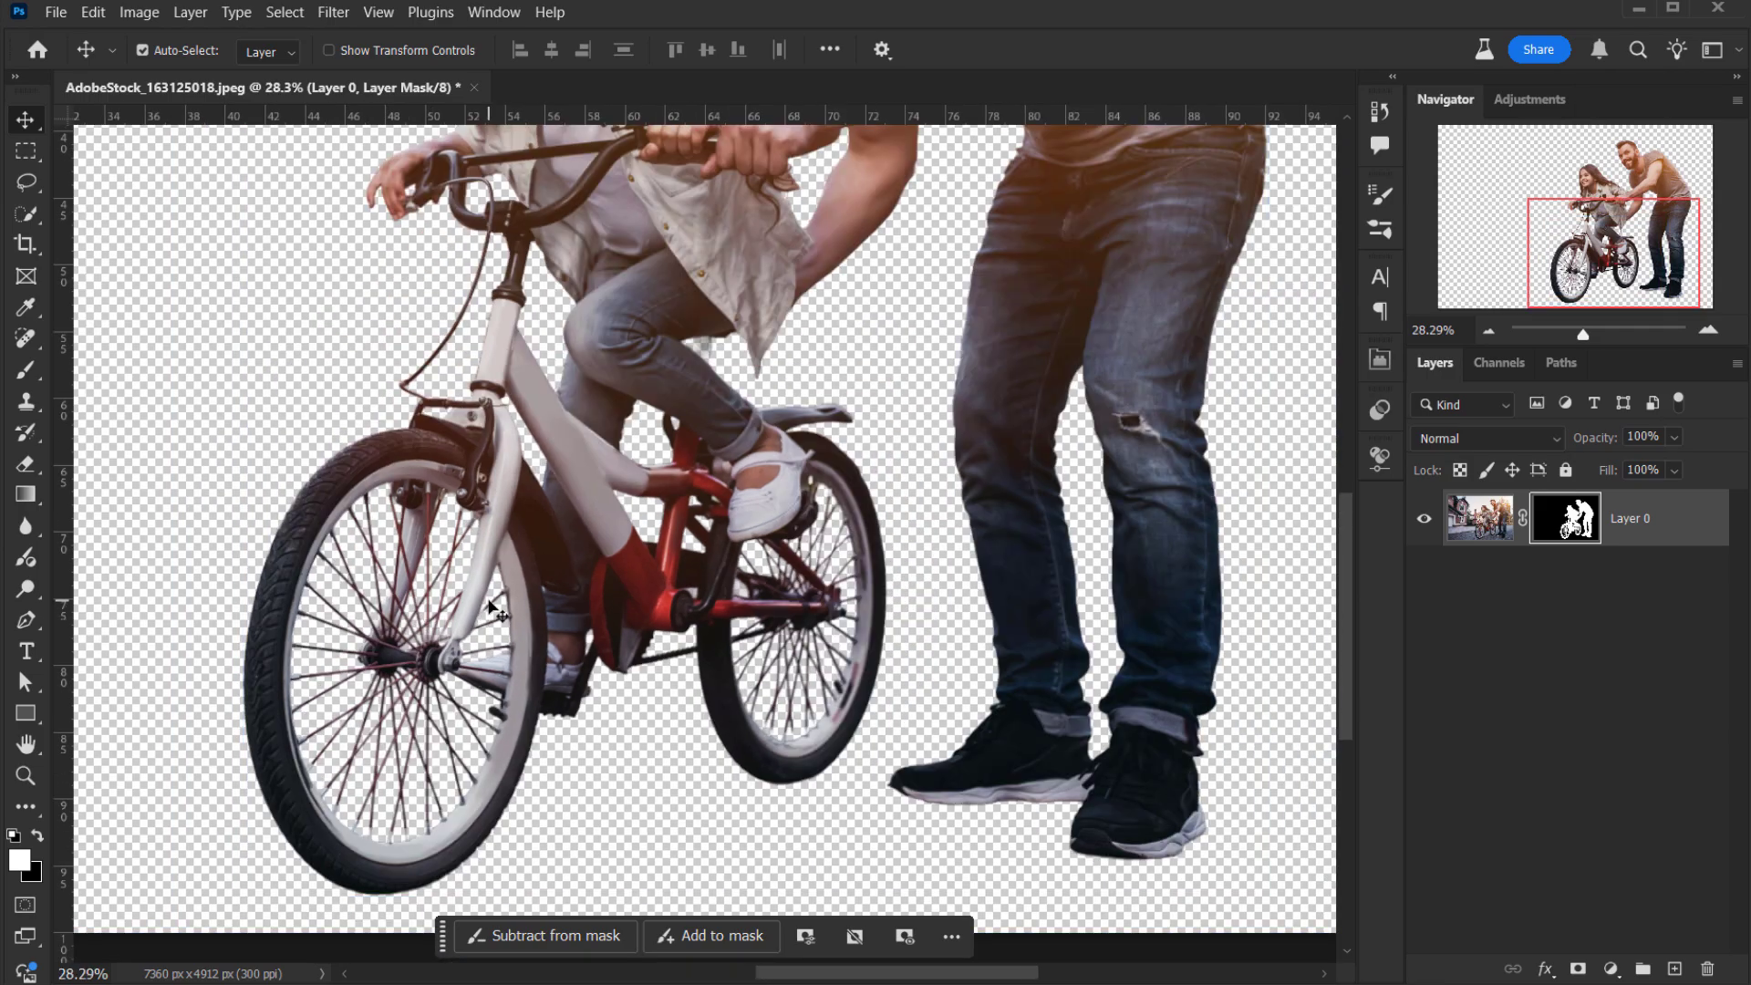
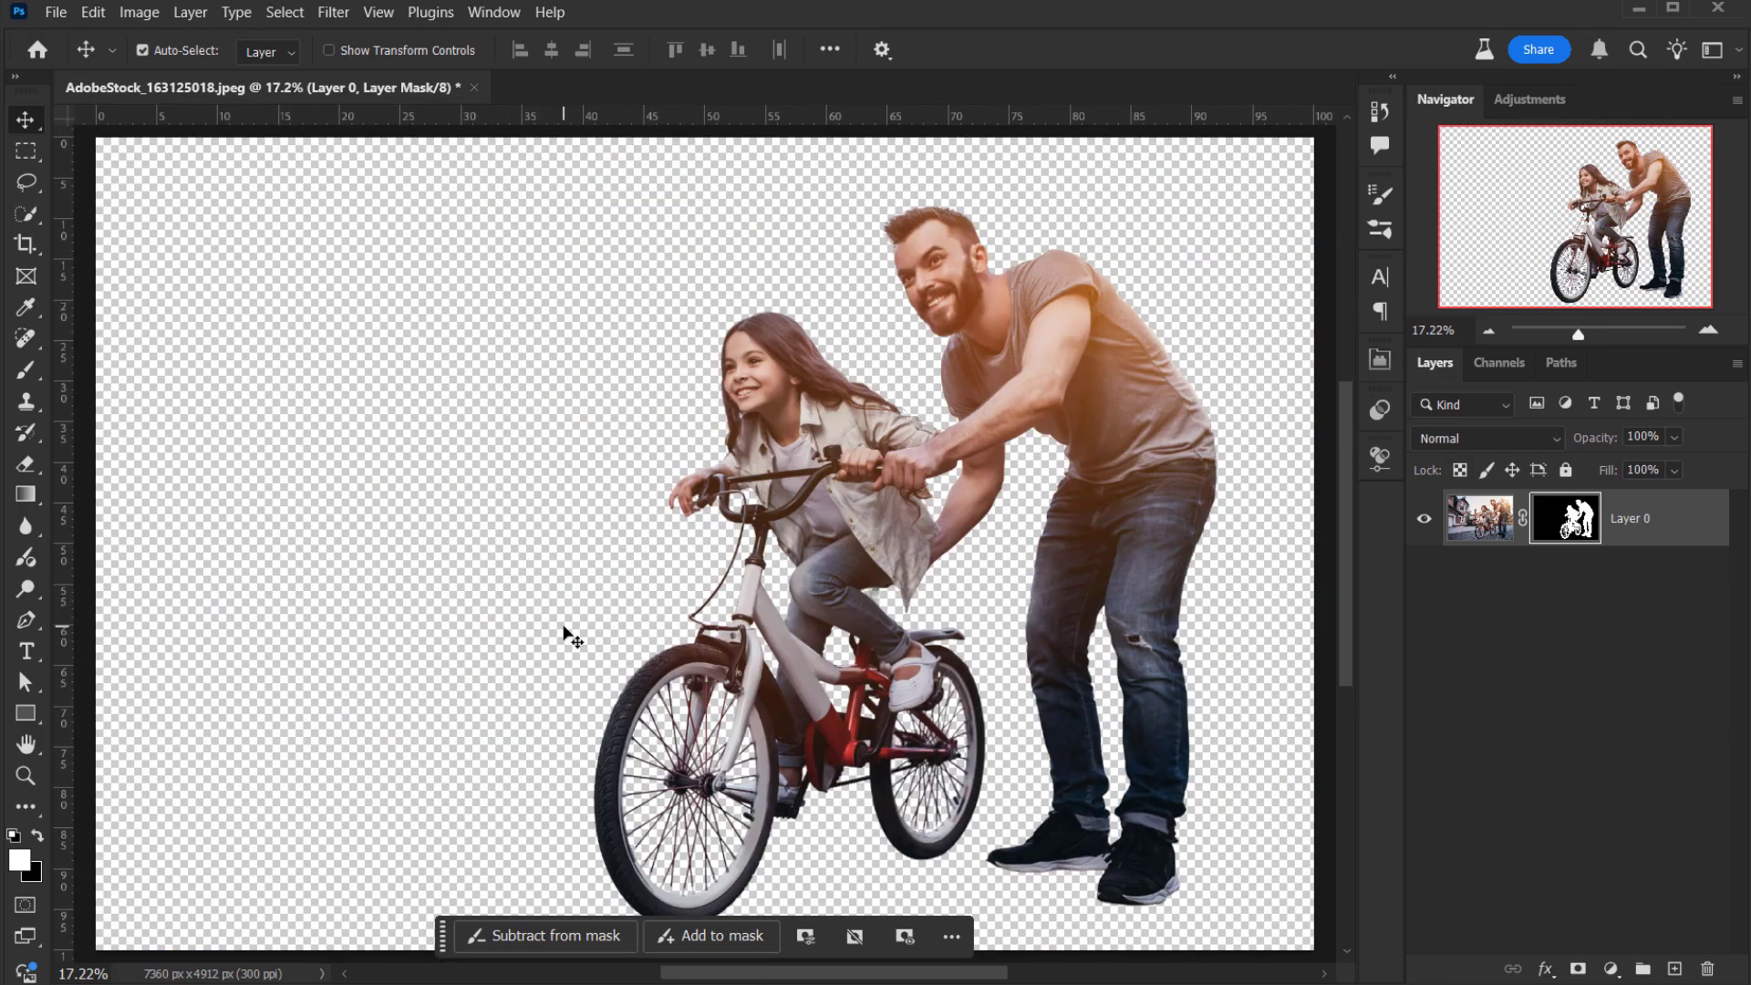
Close the masked girl-and-man photo without saving changes, and open AdobeStock_164106095.jpeg of the couple on a tandem bicycle.
left_click(474, 88)
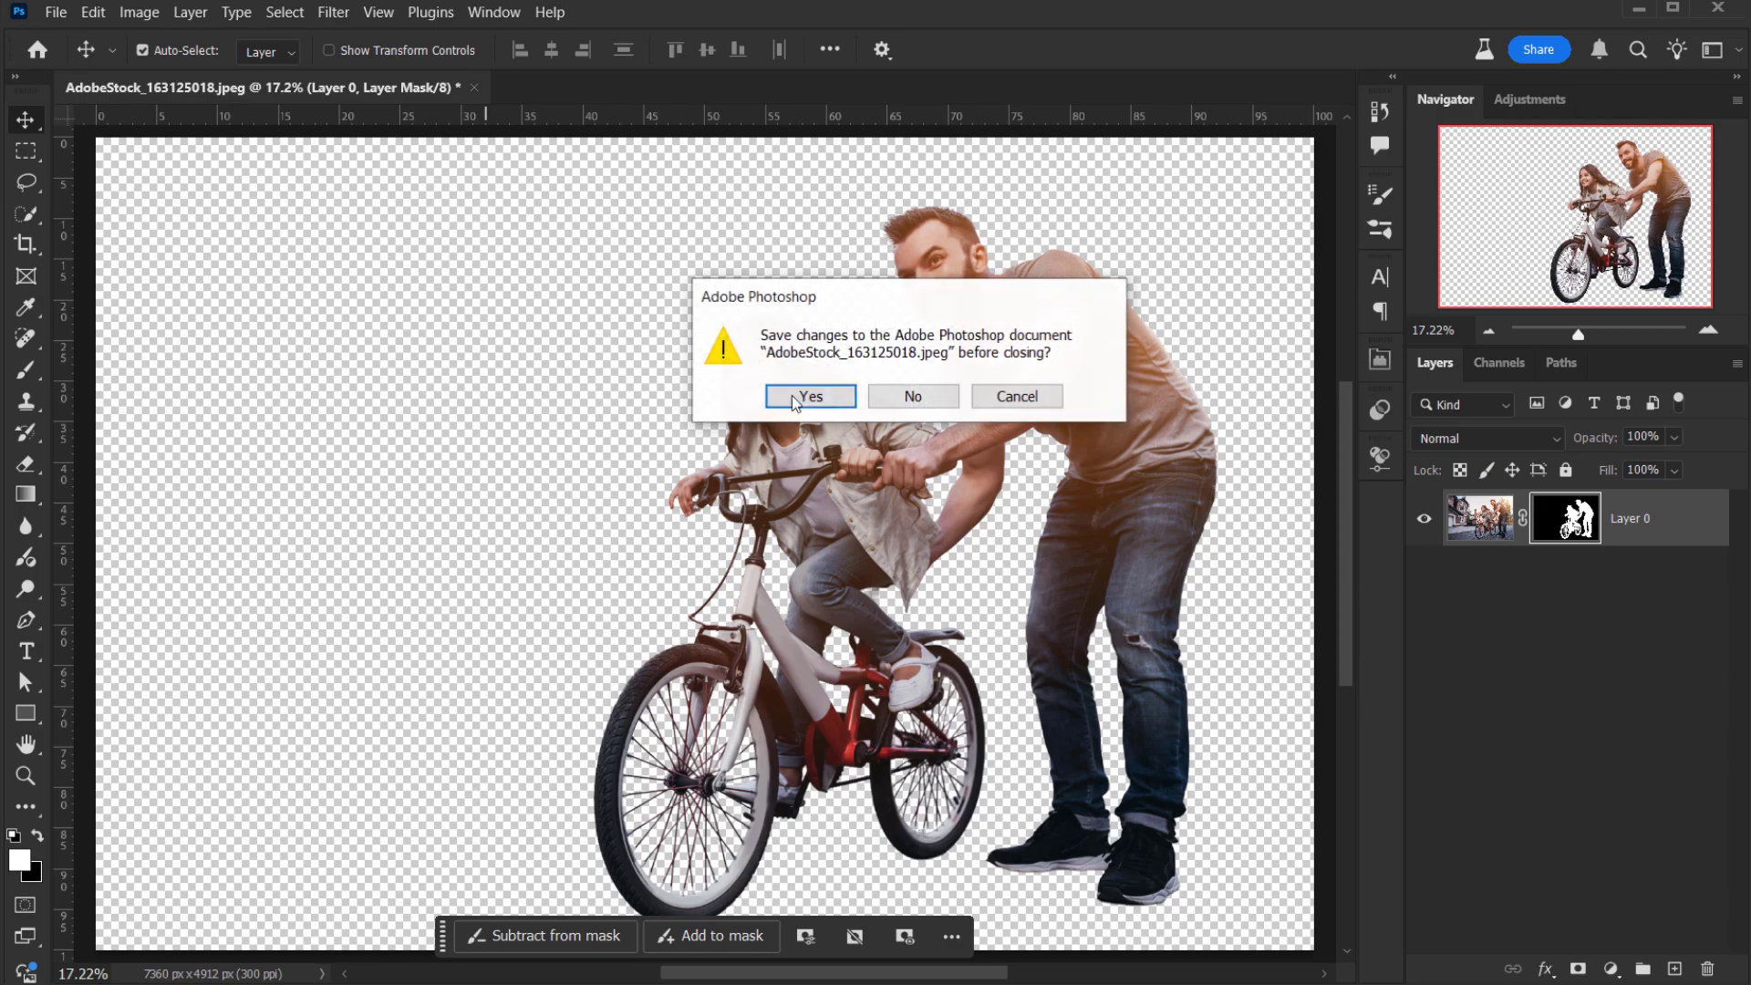
left_click(911, 395)
key("alt+Tab")
left_click_drag(769, 420, 663, 854)
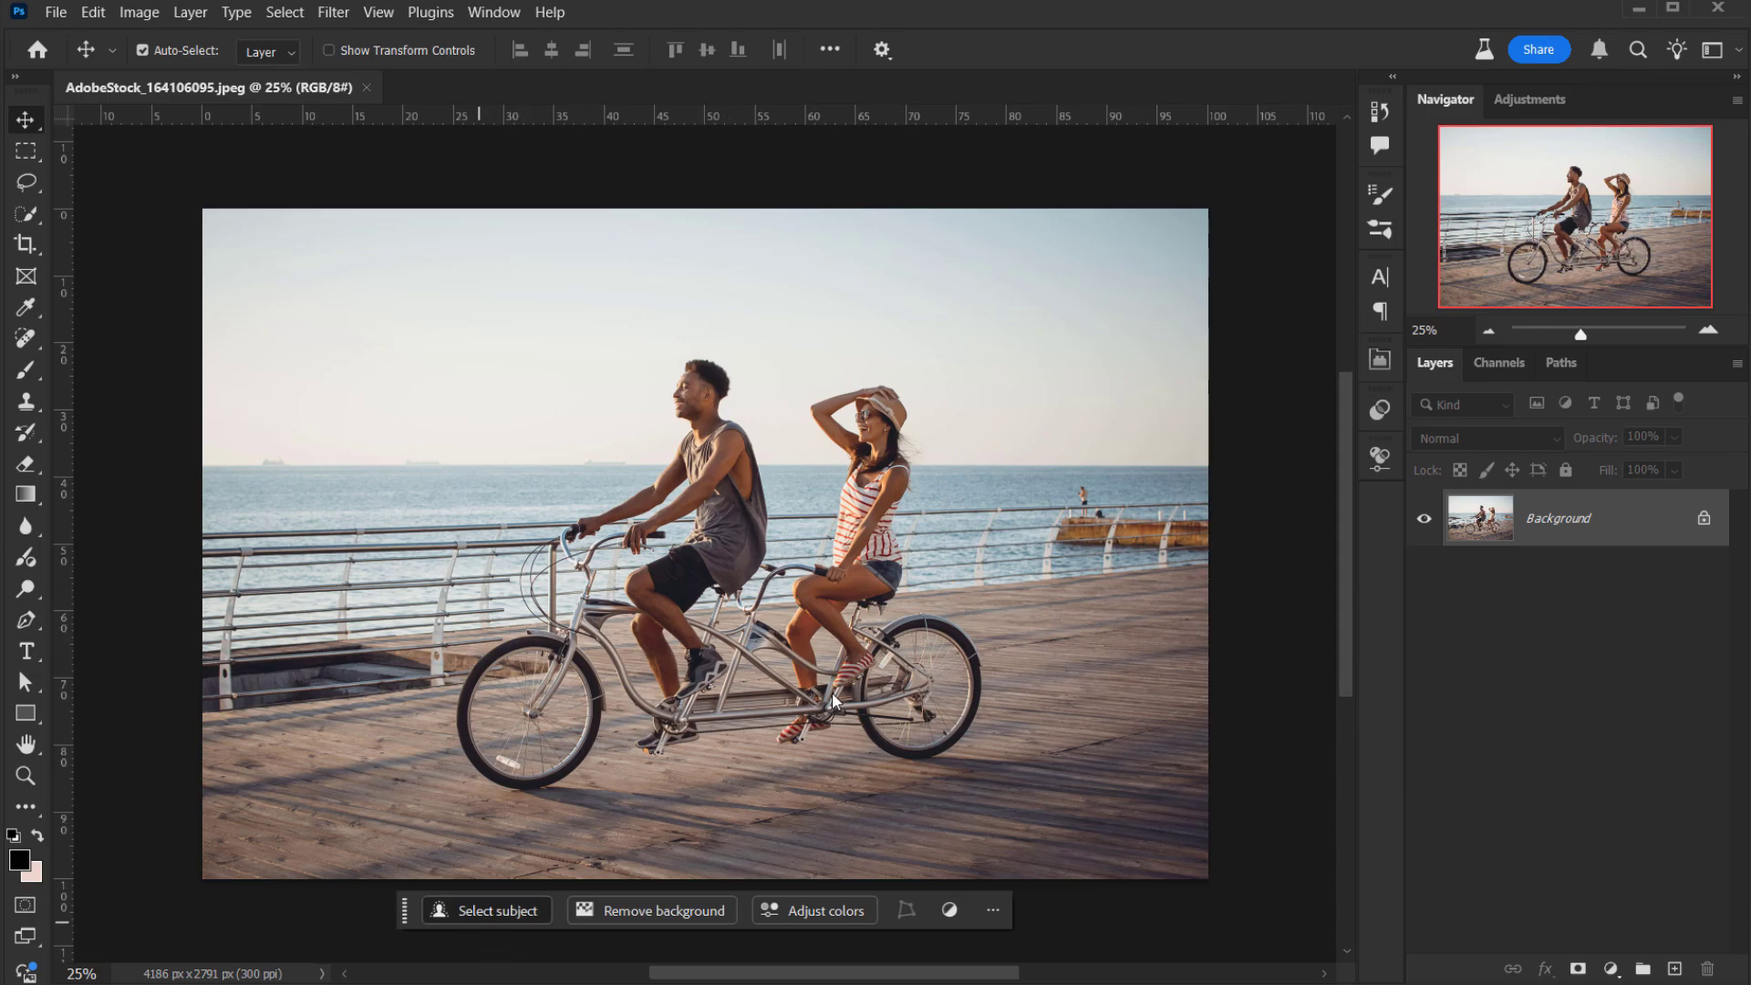
Select the couple and tandem bicycle with Select Subject, and inspect the outline around the wheels, handlebar and brake cables.
left_click(499, 908)
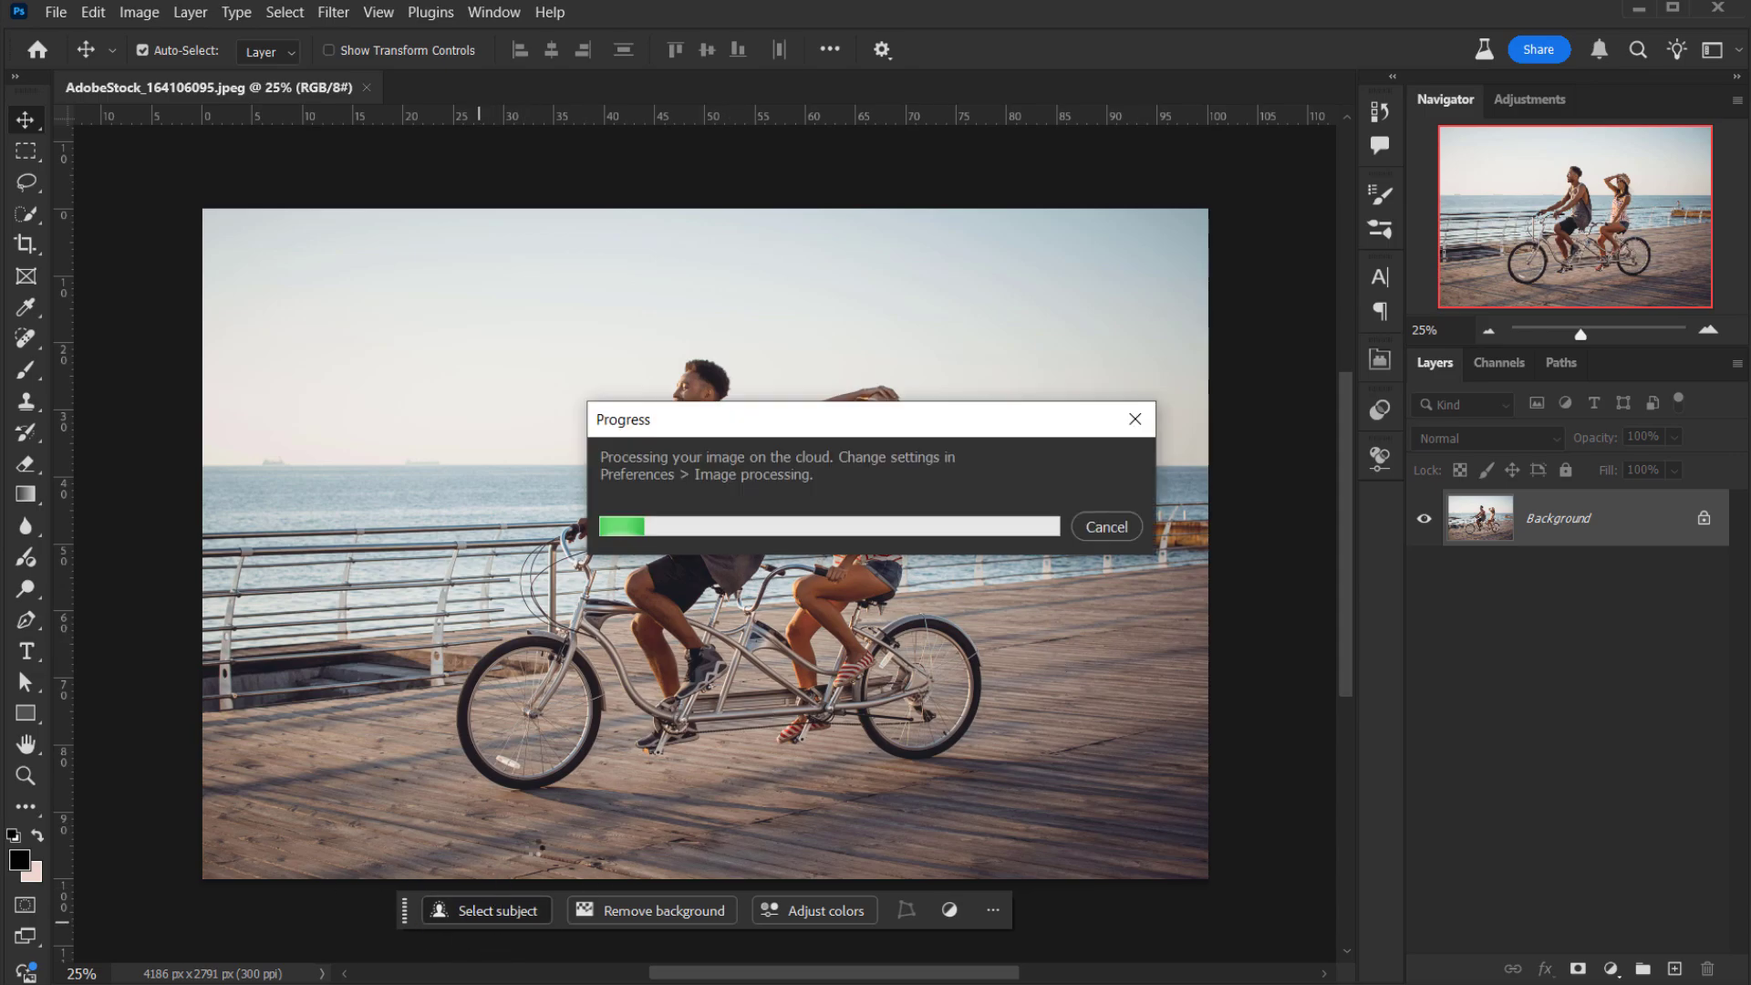
scroll(616, 691, "up", 5)
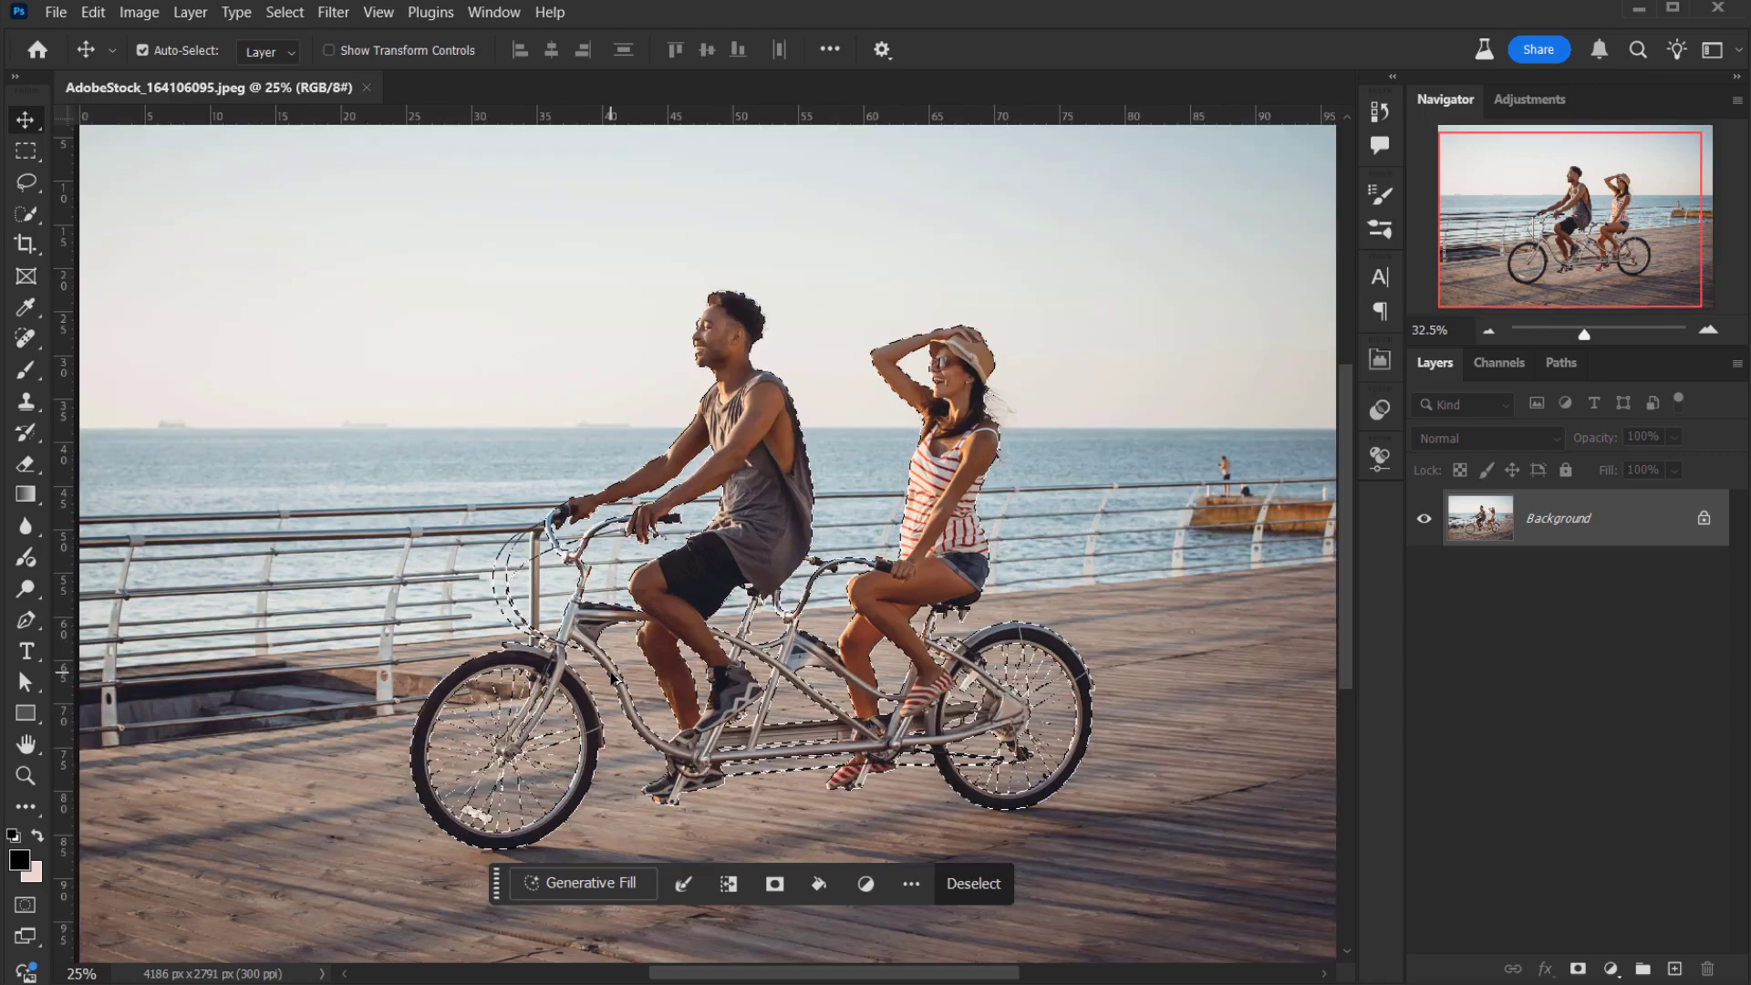
scroll(629, 472, "up", 3)
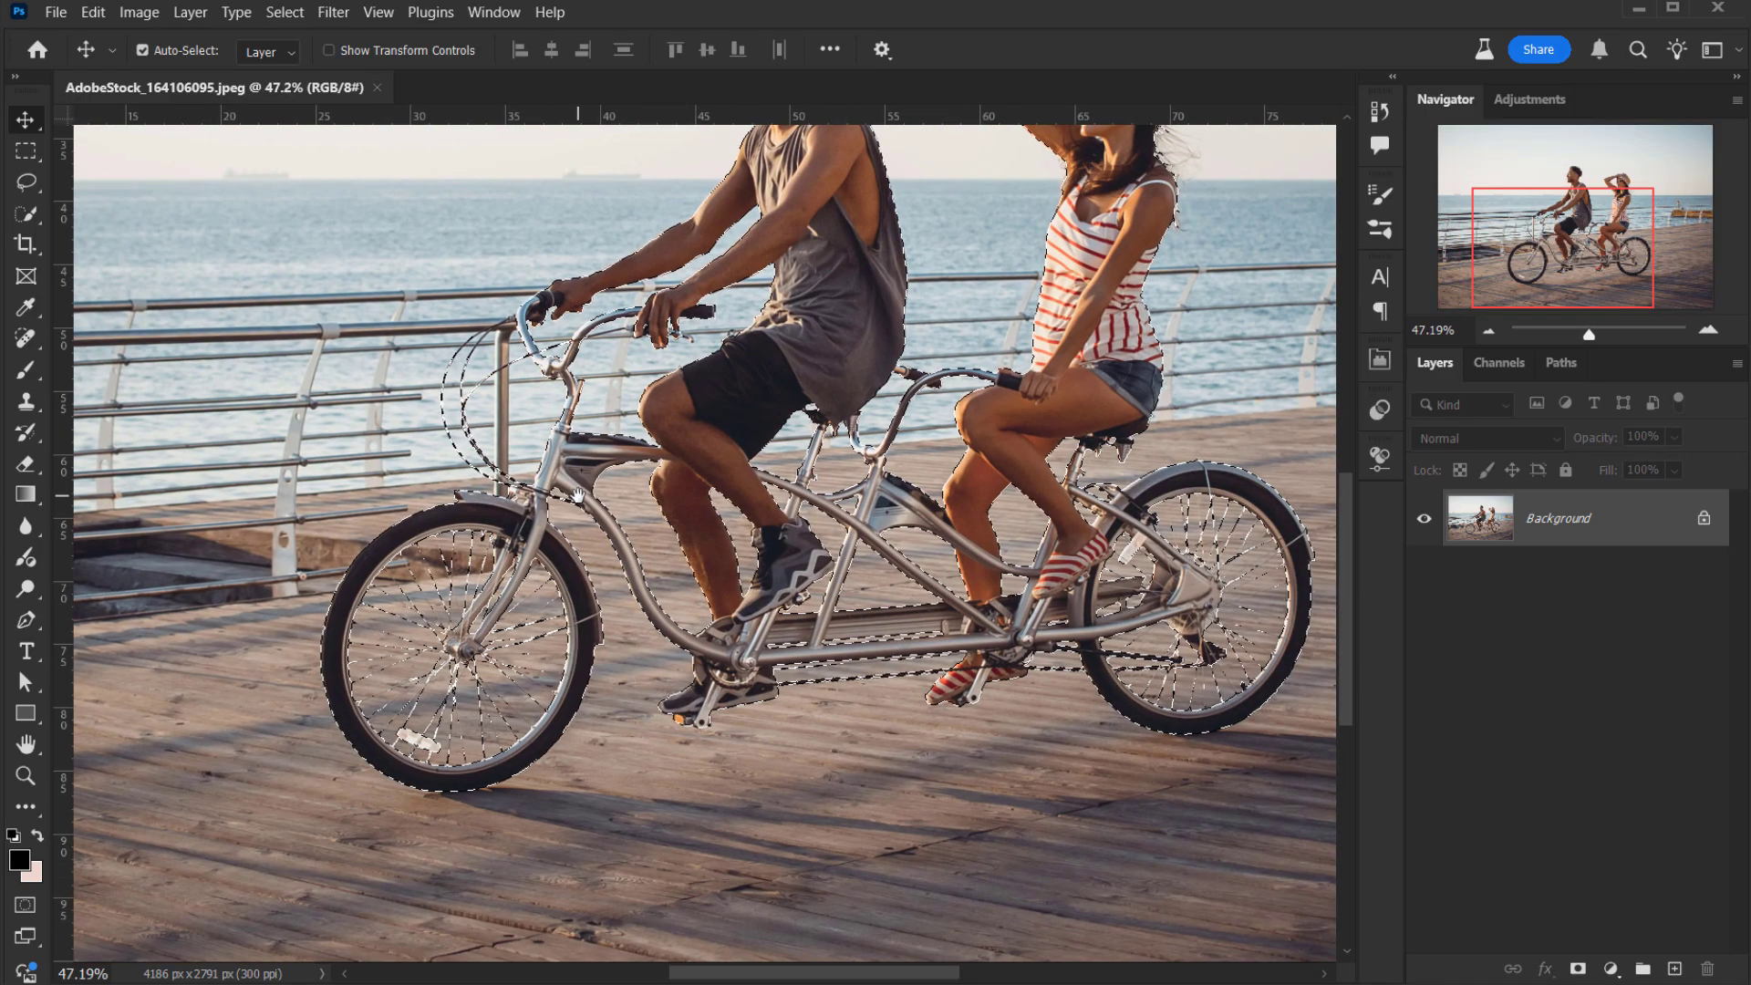
scroll(458, 453, "up", 6)
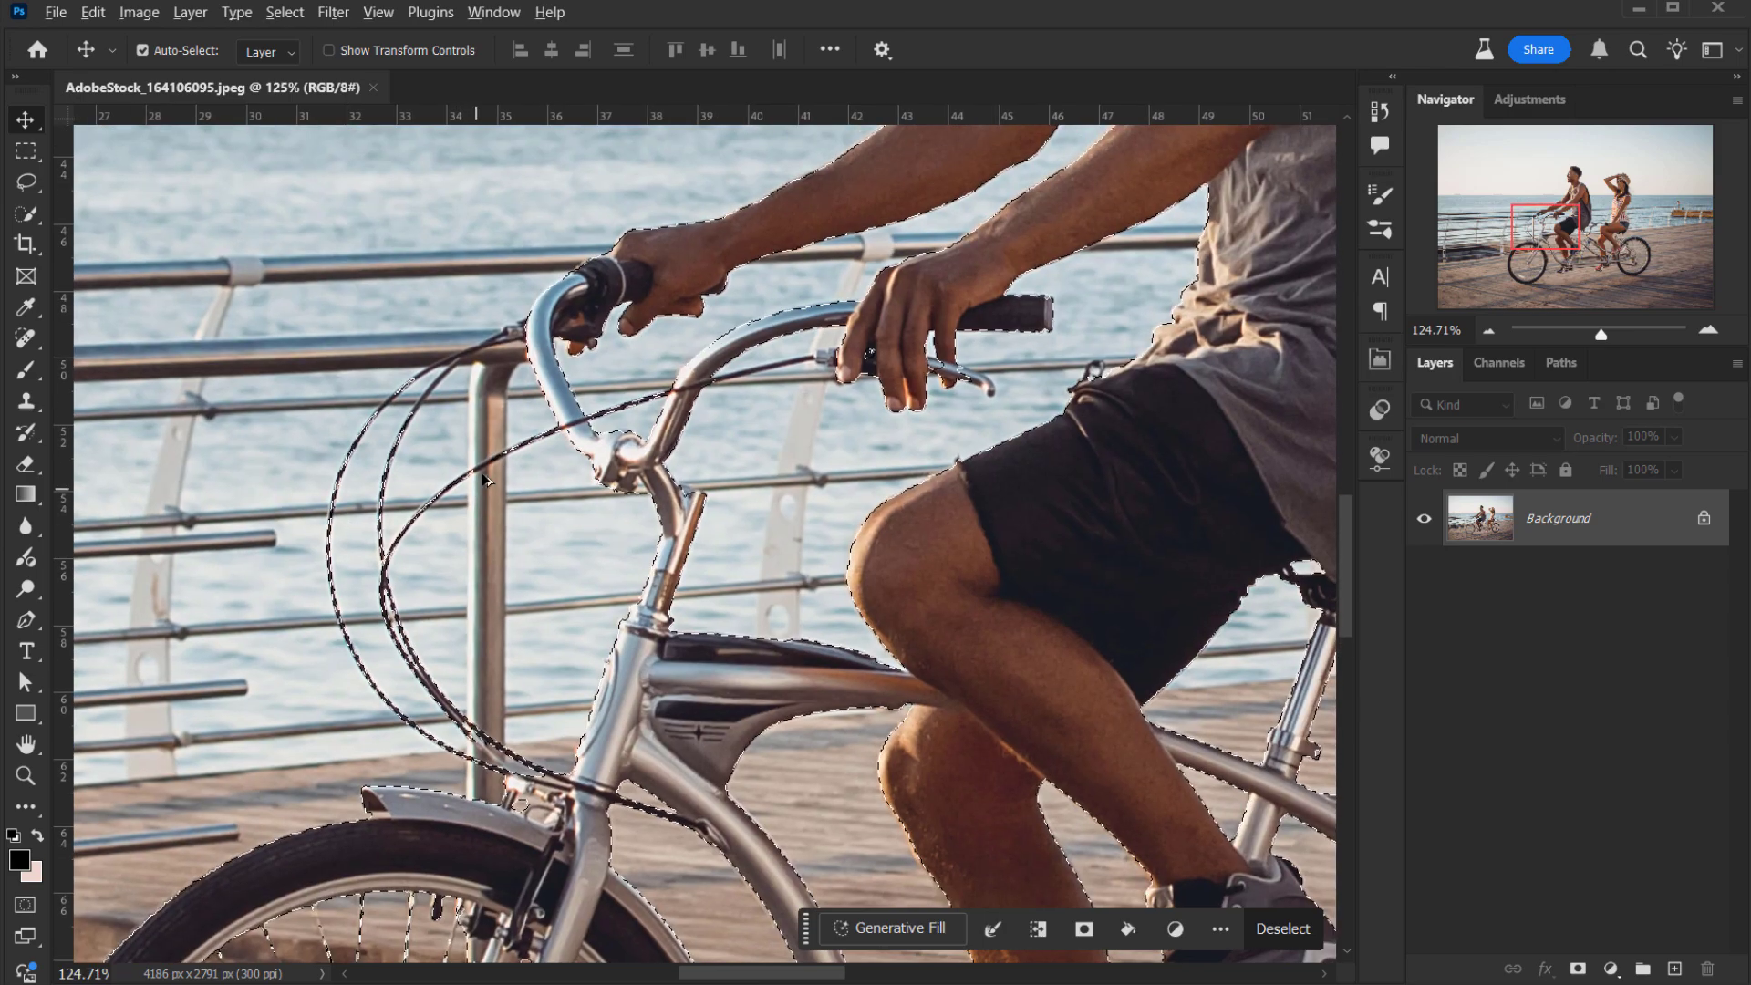
scroll(474, 516, "up", 4)
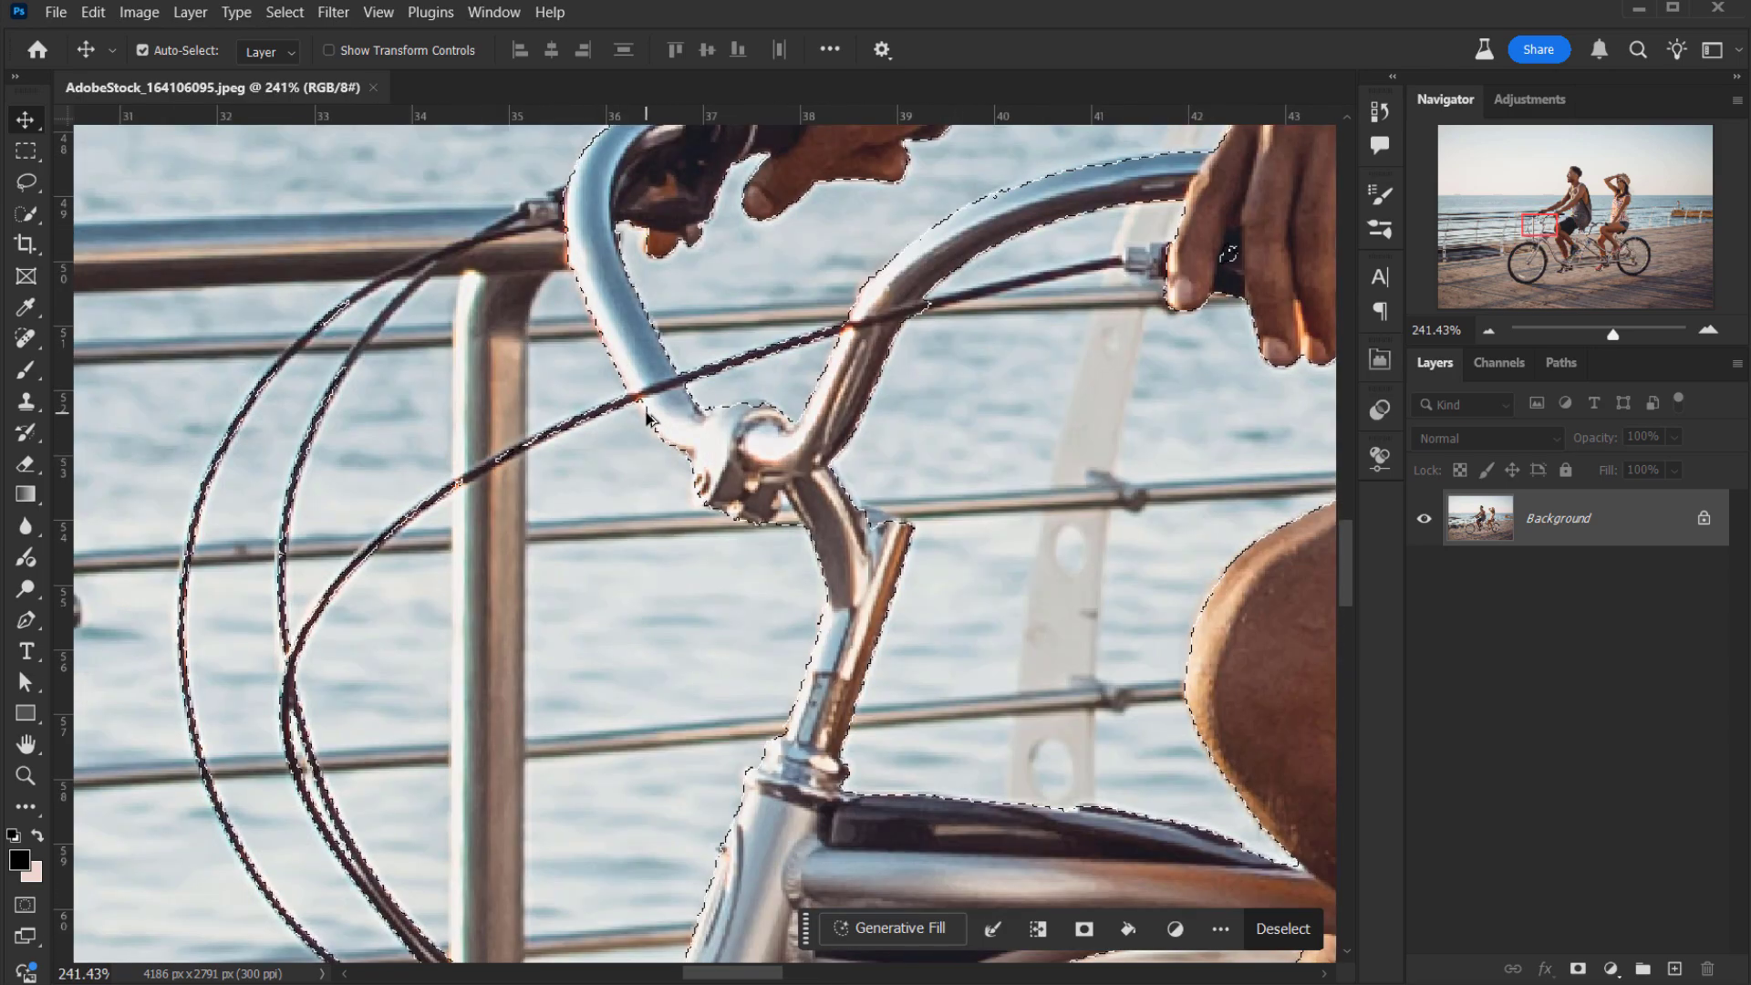
scroll(949, 338, "down", 3)
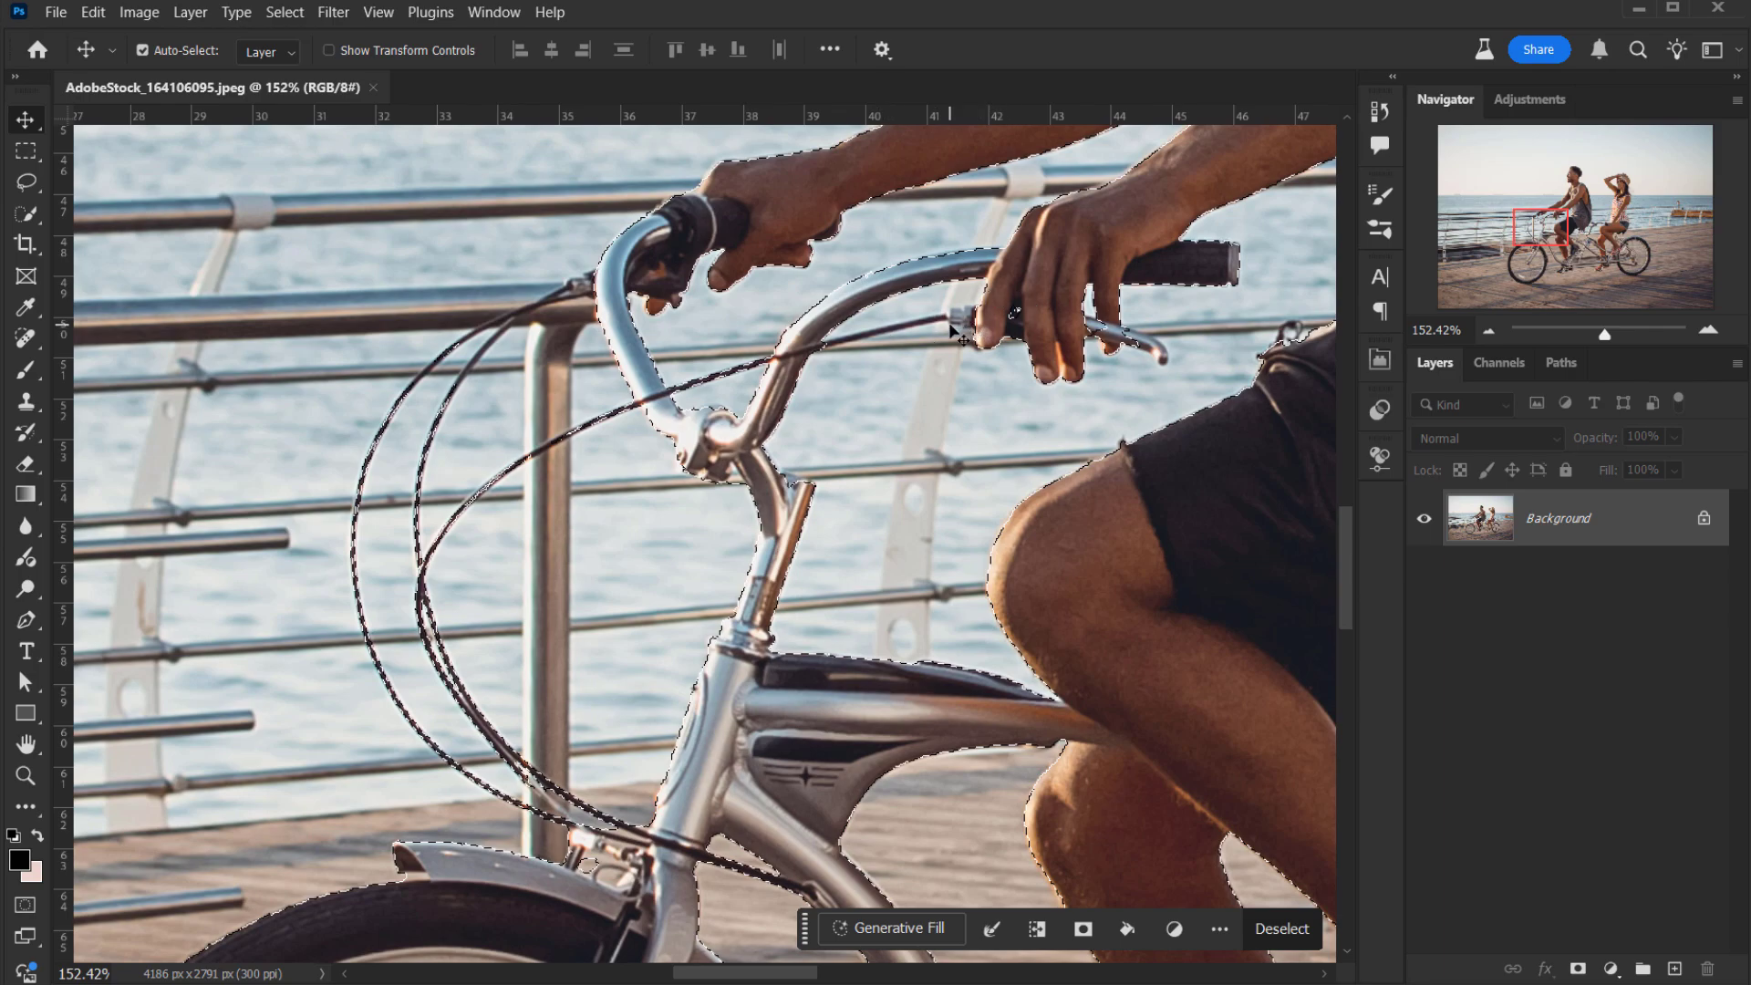
scroll(953, 331, "down", 2)
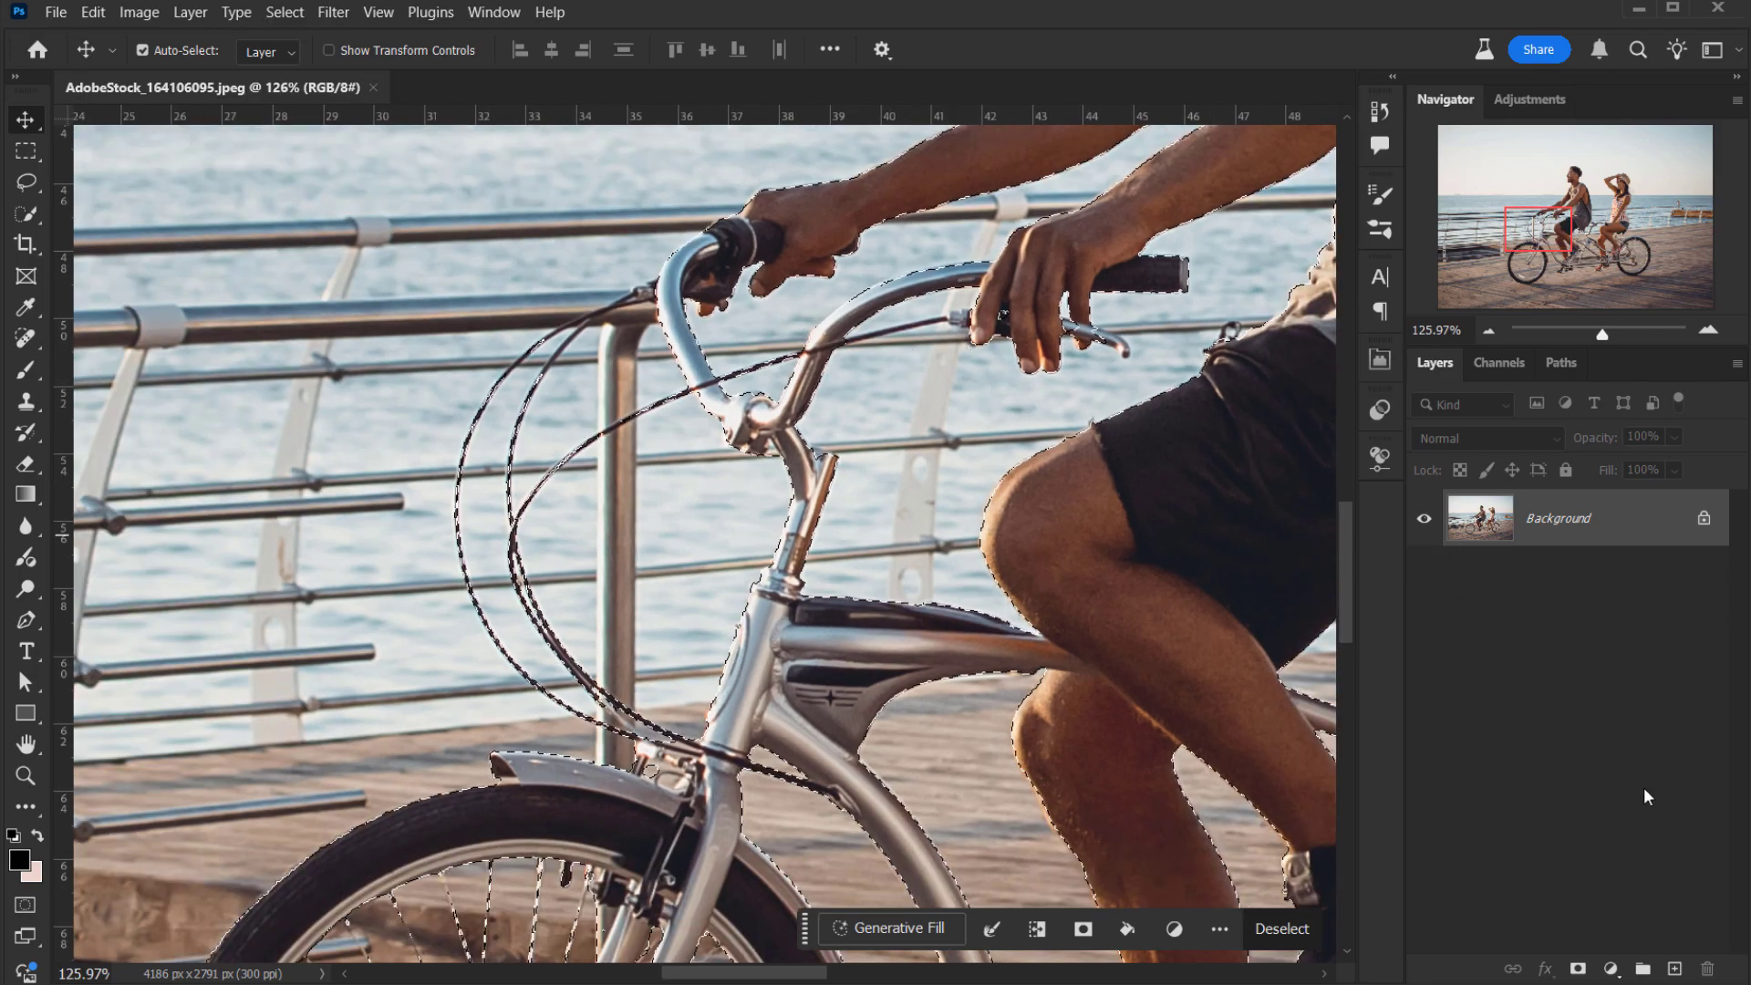
Add a layer mask from the selection and paint white to restore the brake lever area between the man's fingers.
left_click(1578, 969)
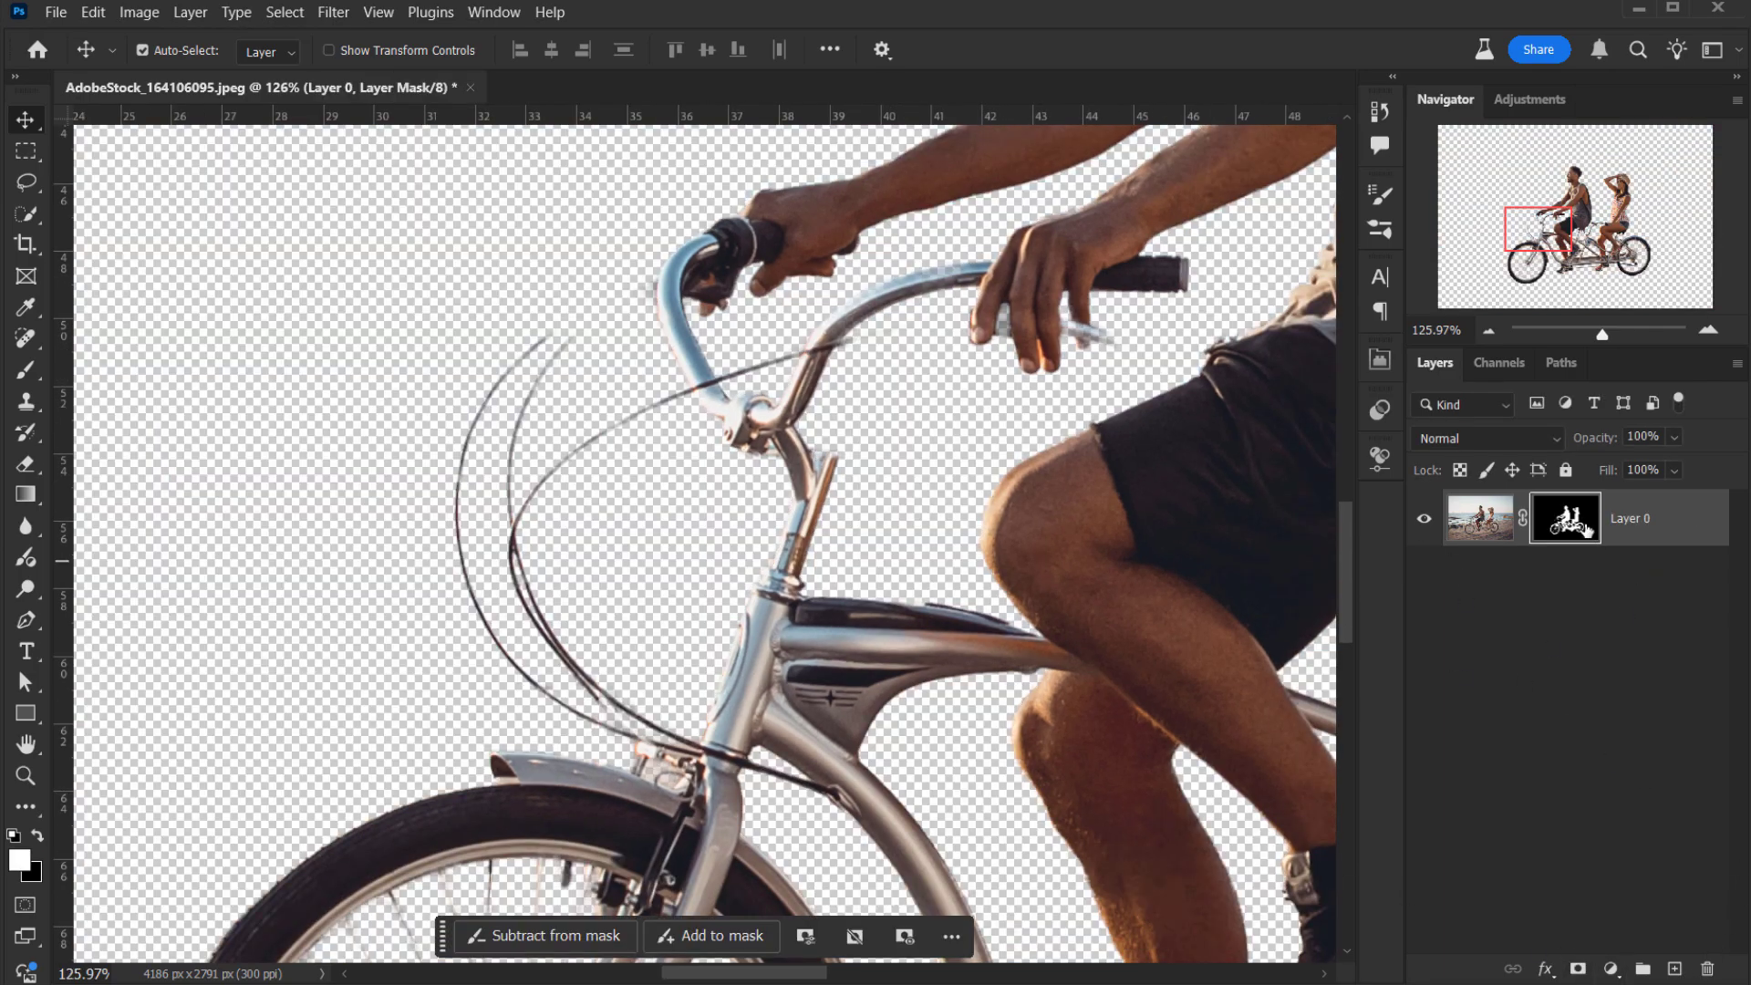
scroll(876, 393, "up", 6)
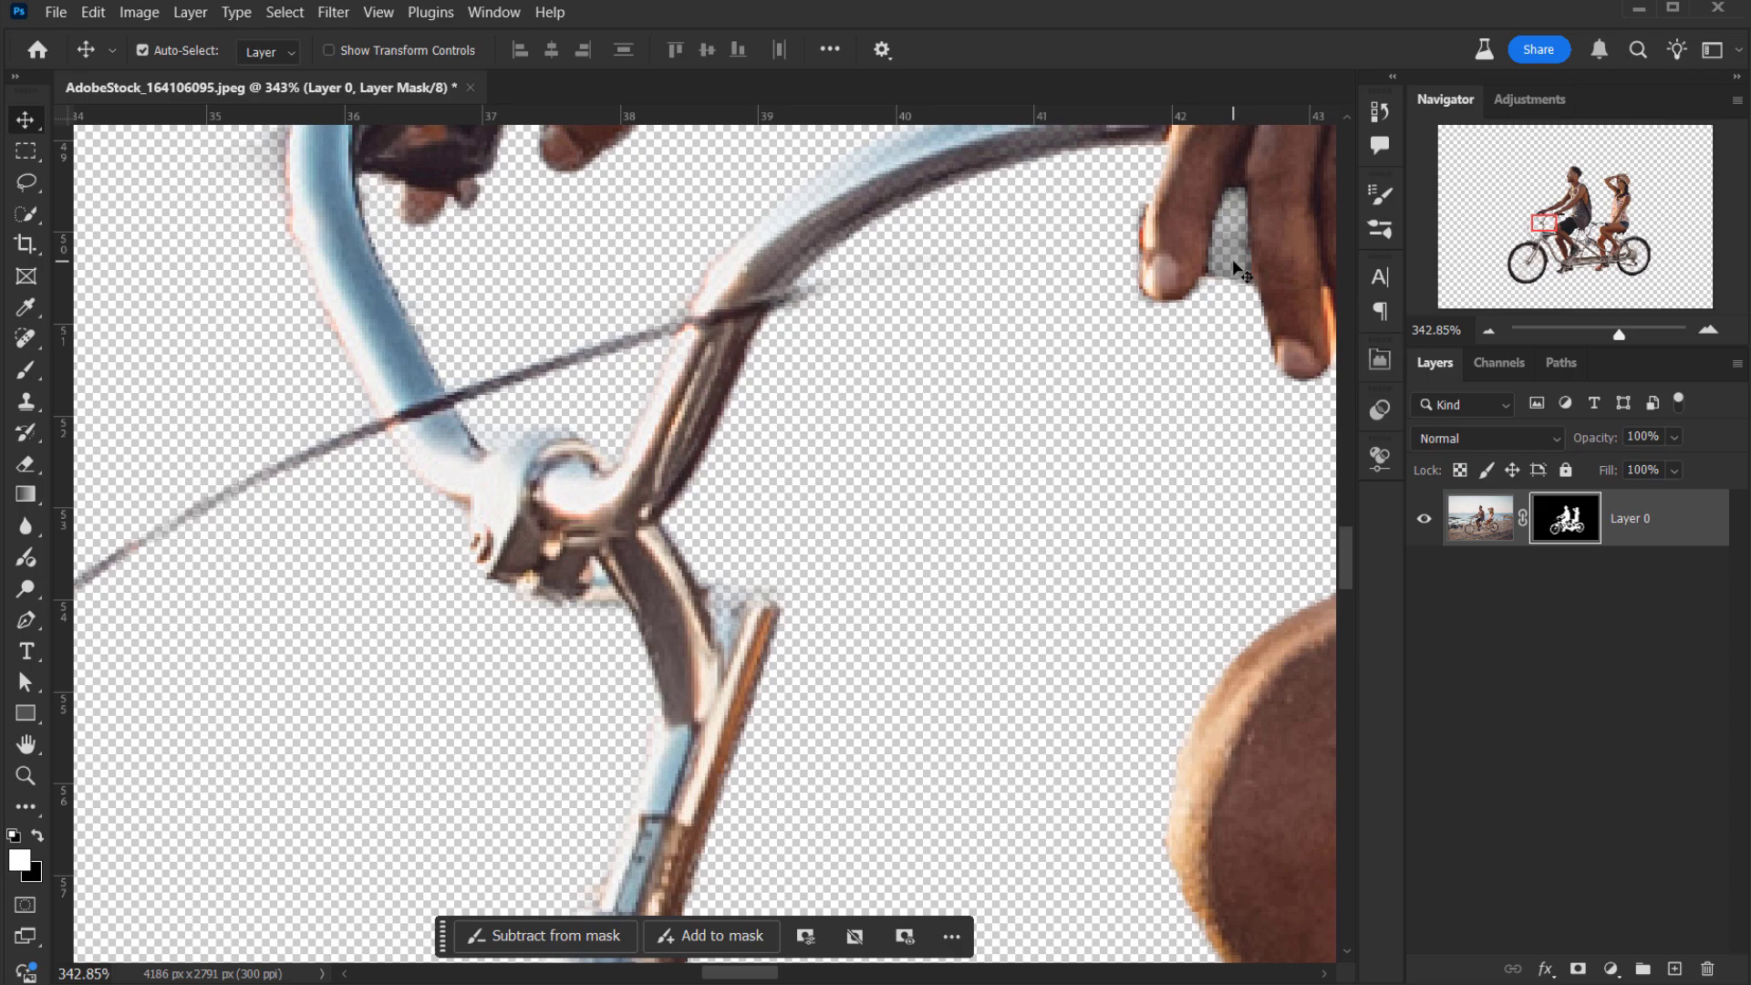
key("b")
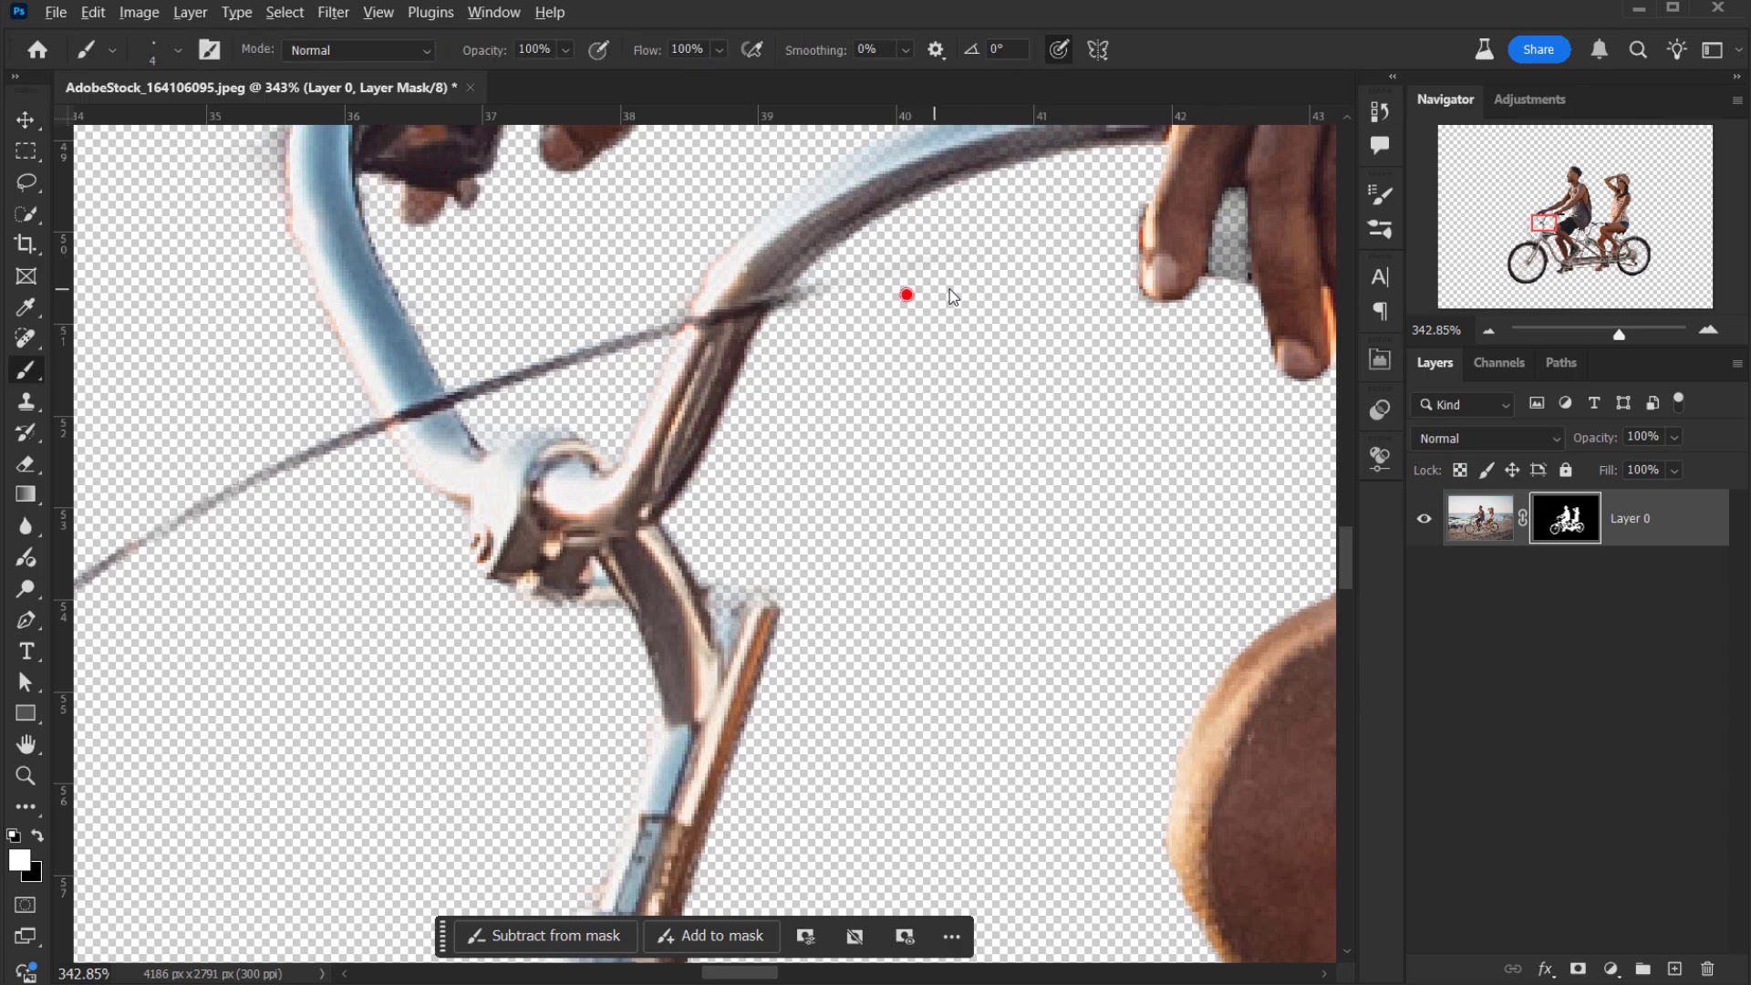
mouse_move(1229, 215)
left_mouse_down()
mouse_move(1035, 286)
mouse_move(1078, 294)
mouse_move(1078, 278)
mouse_move(1047, 316)
left_mouse_up()
key("bracketleft")
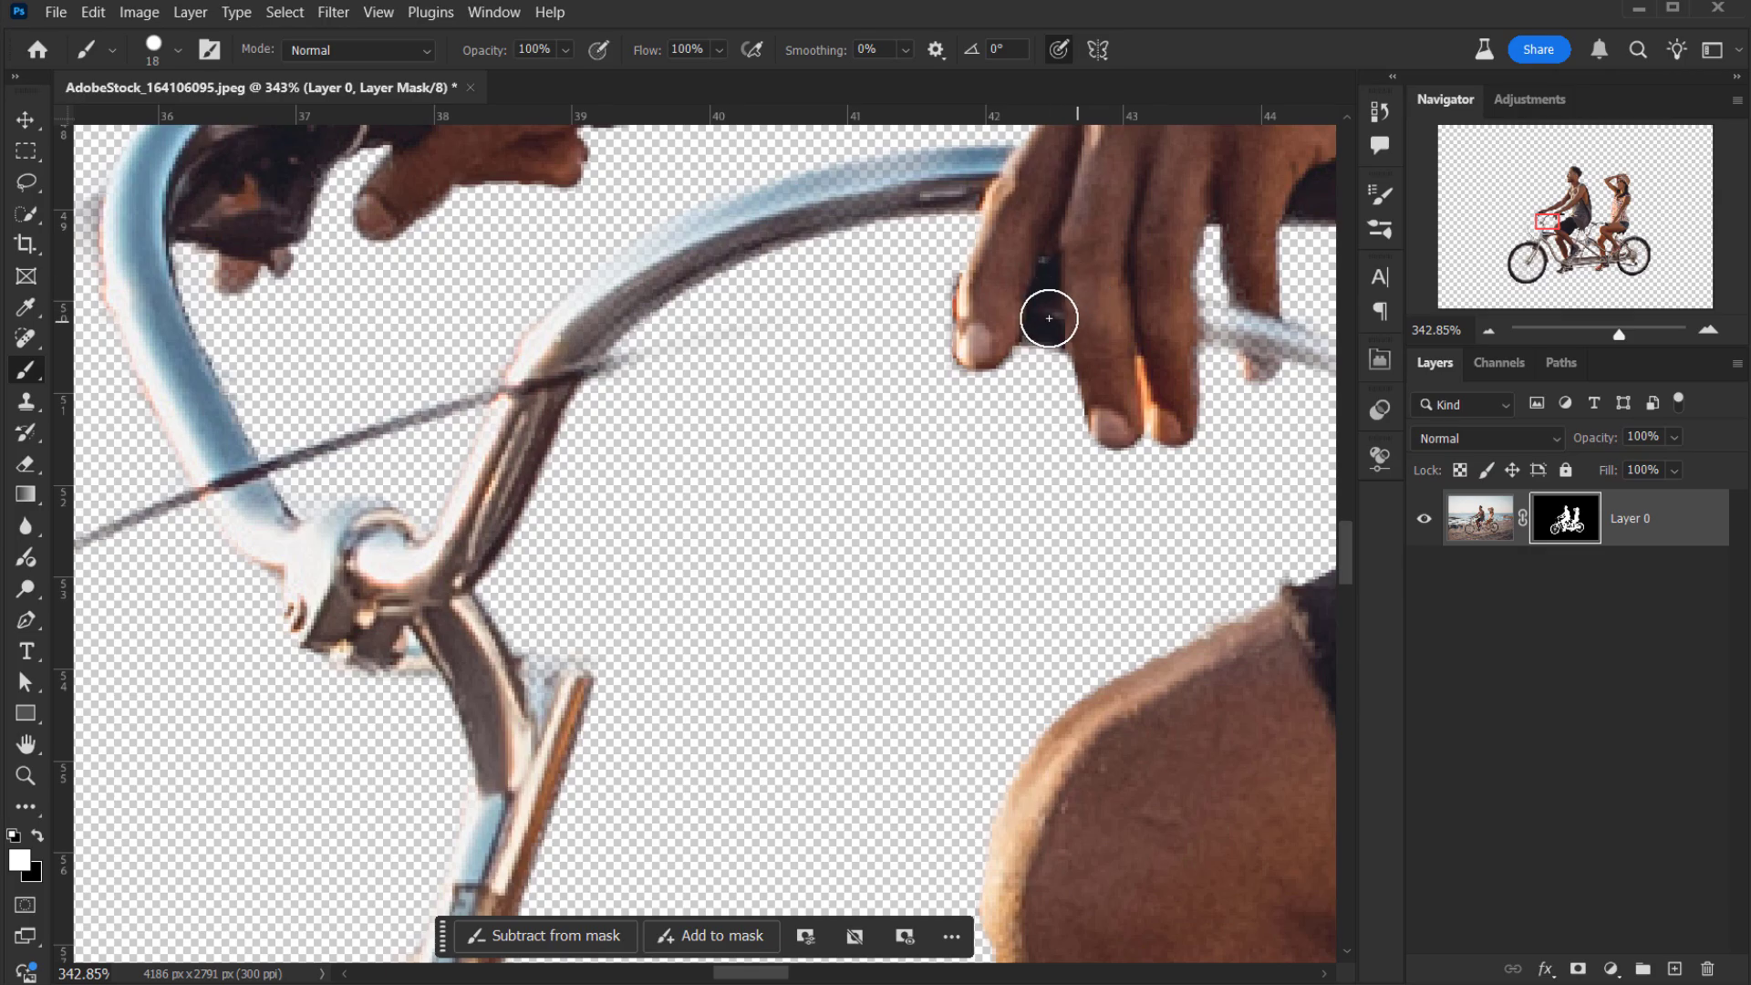
Lower the layer mask's density to reveal the original photo faintly, and paint back the brake cable crossing the handlebar.
left_click(1379, 359)
left_click_drag(1339, 456, 1177, 456)
left_click(1380, 359)
left_click_drag(950, 270, 926, 270)
scroll(970, 283, "up", 4)
left_click_drag(796, 317, 219, 441)
left_click_drag(939, 445, 161, 478)
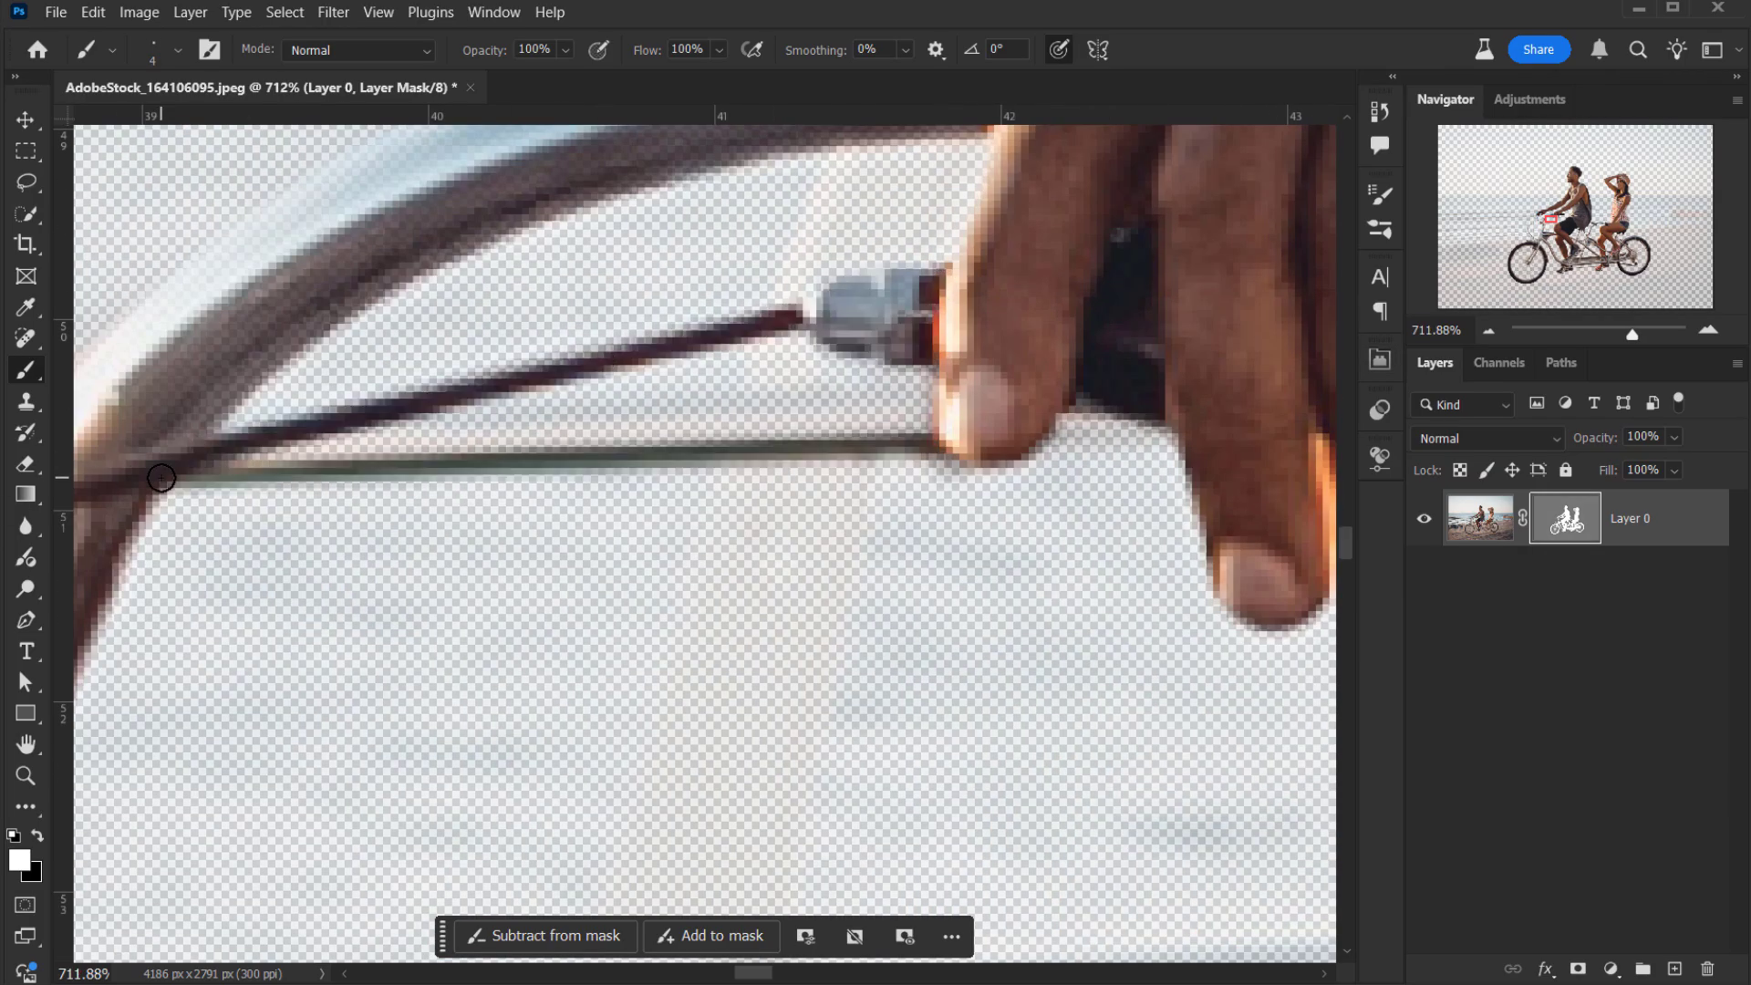
scroll(907, 426, "down", 2)
left_click_drag(1085, 520, 906, 426)
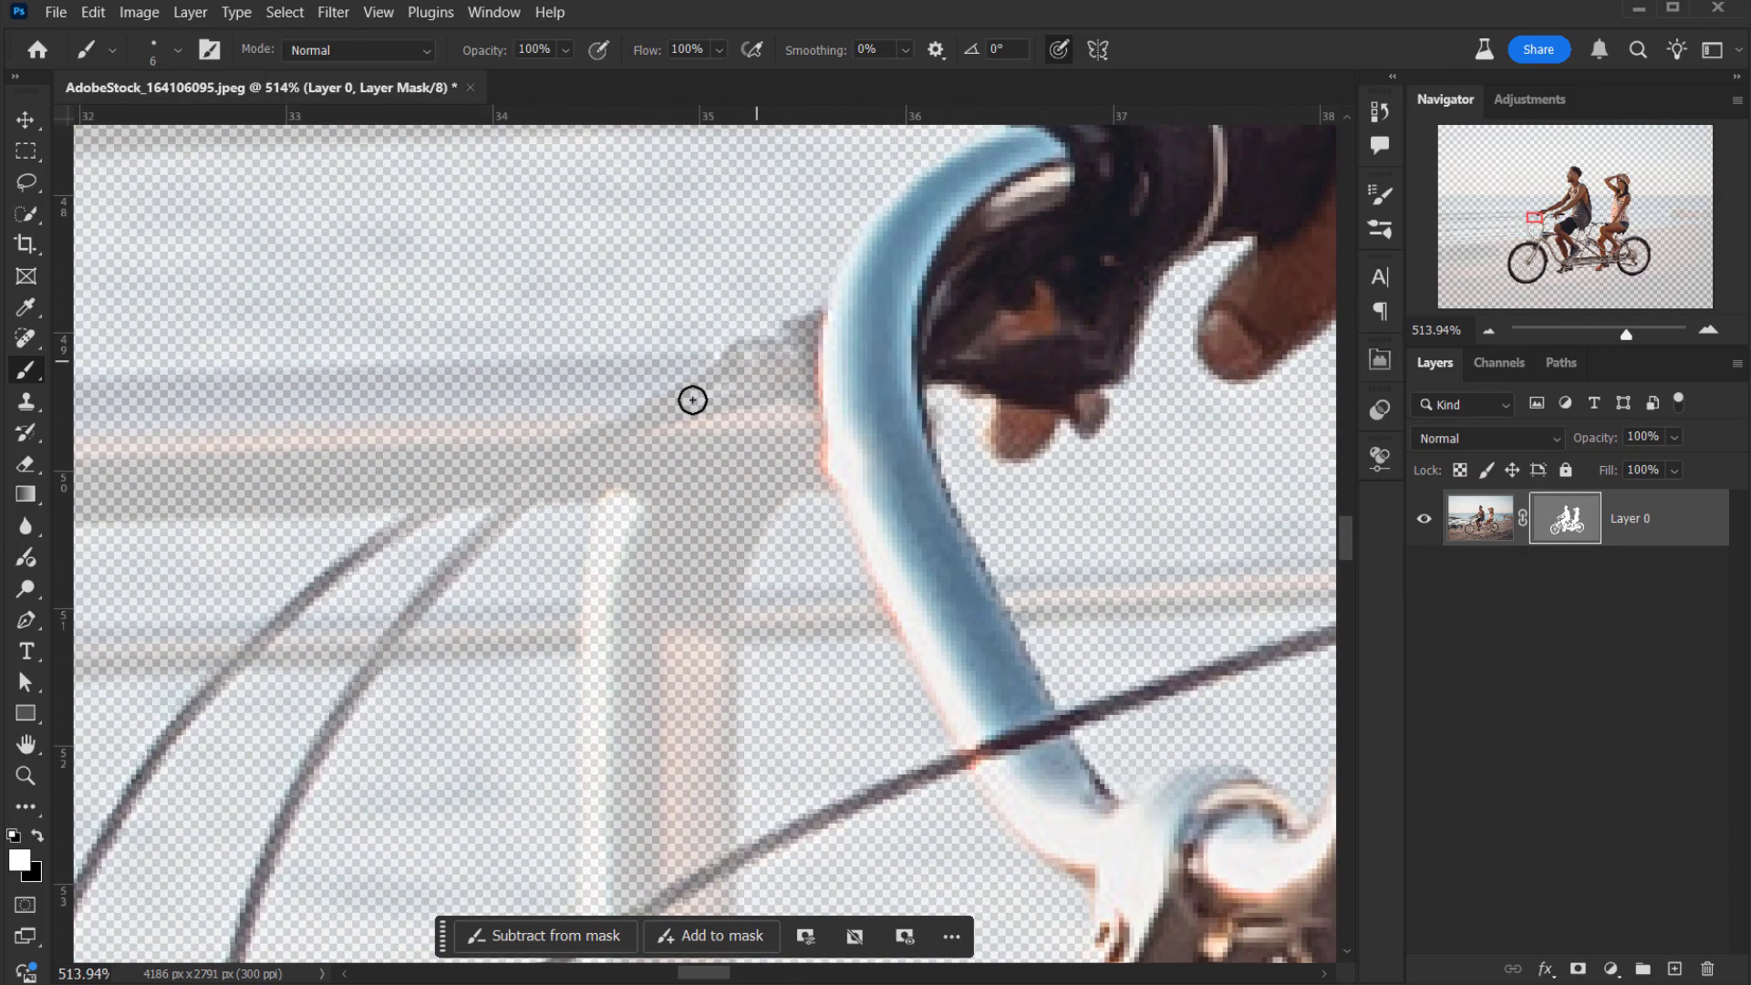
Paint the remaining brake cable sections back into the mask with a 6 px brush, using white to restore and black to trim.
left_click_drag(693, 399, 437, 584)
left_click_drag(438, 584, 633, 379)
mouse_move(593, 570)
left_mouse_down()
mouse_move(974, 189)
mouse_move(754, 715)
left_mouse_up()
scroll(974, 189, "down", 1)
left_click_drag(399, 511, 586, 364)
key("x")
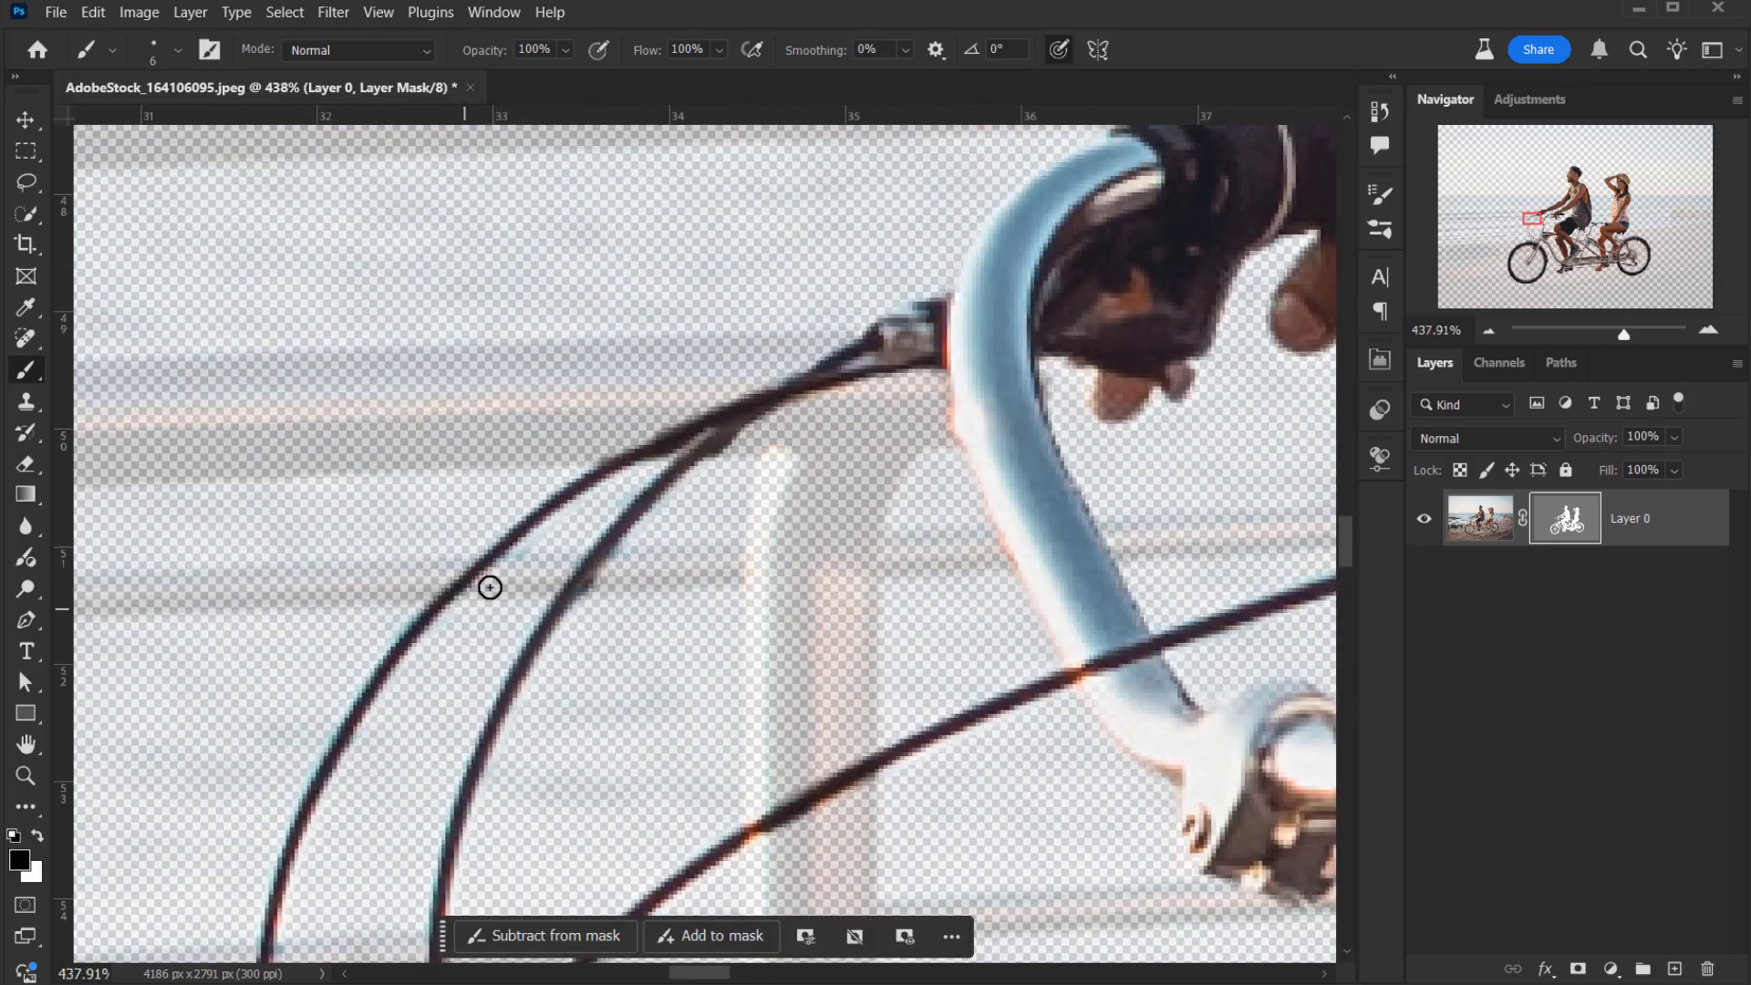
left_click_drag(730, 875, 711, 237)
key("x")
left_click_drag(794, 639, 604, 476)
scroll(980, 619, "down", 2)
Set the layer mask's density back to 100% and close the mask properties.
left_click(1379, 360)
left_click_drag(1209, 526, 1323, 526)
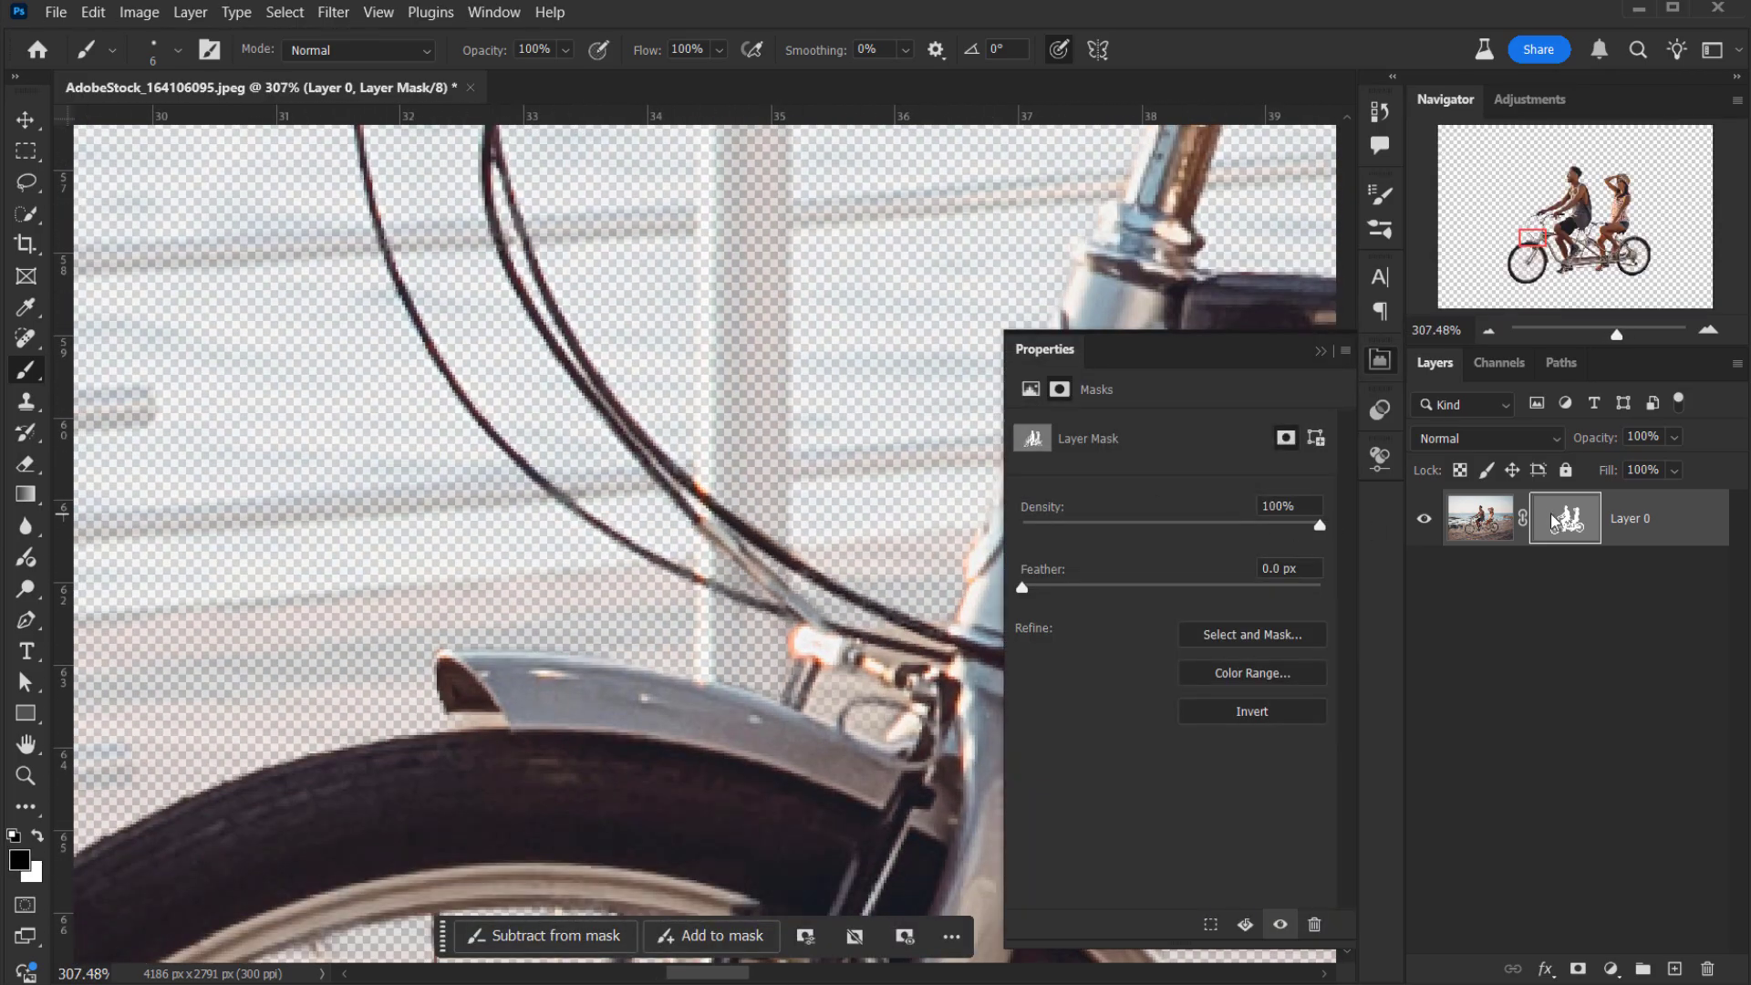
left_click(1325, 354)
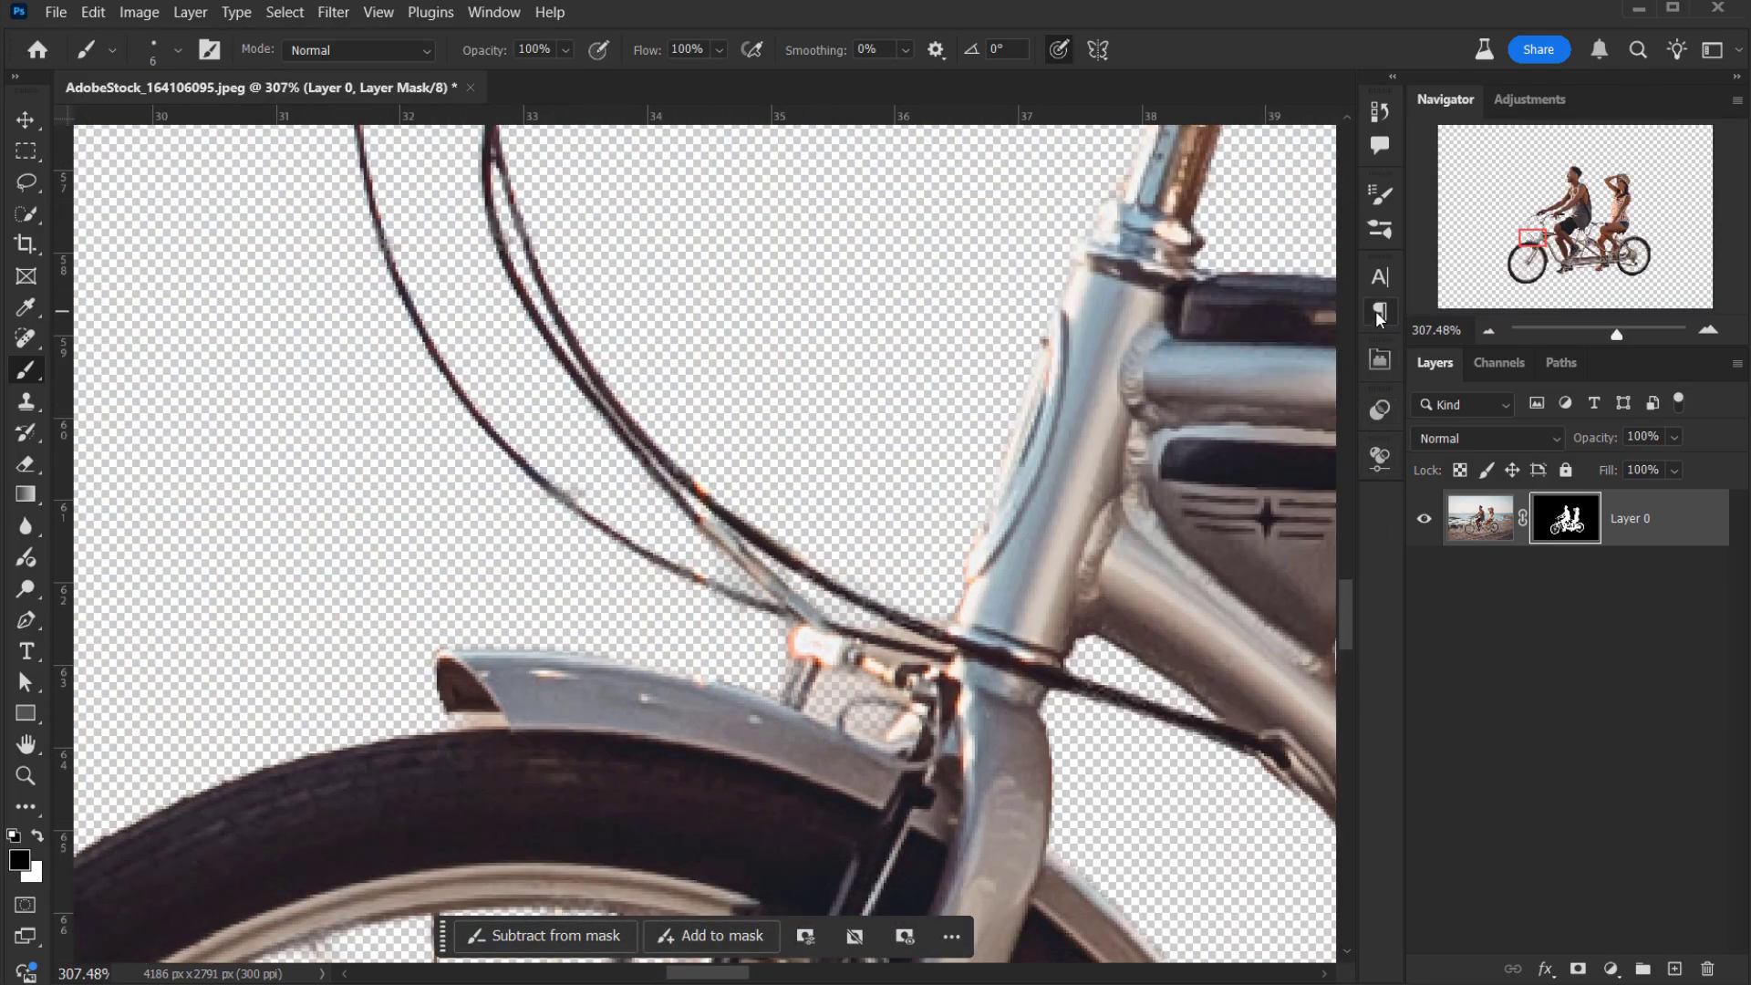
Examine the repaired cables, the front wheel's spokes and the overall cutout of the couple on the tandem bicycle.
key("ctrl+0")
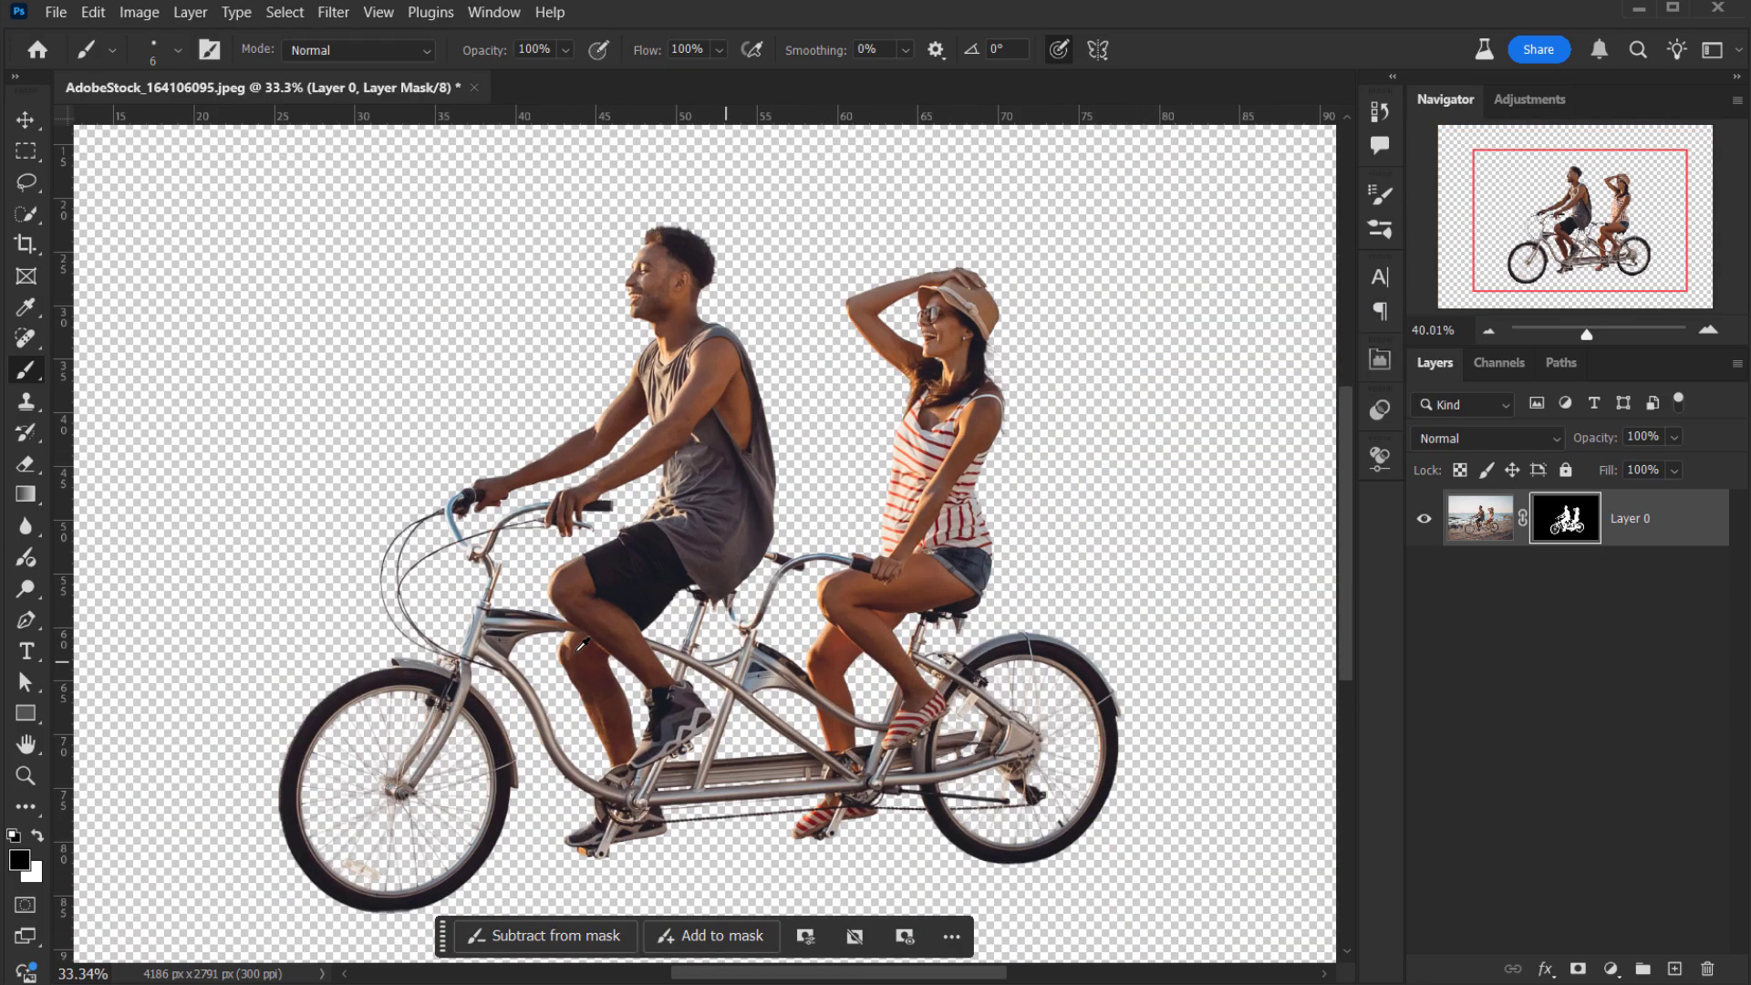
scroll(584, 644, "up", 3)
left_click_drag(377, 576, 475, 454)
scroll(445, 551, "down", 3)
scroll(419, 717, "up", 10)
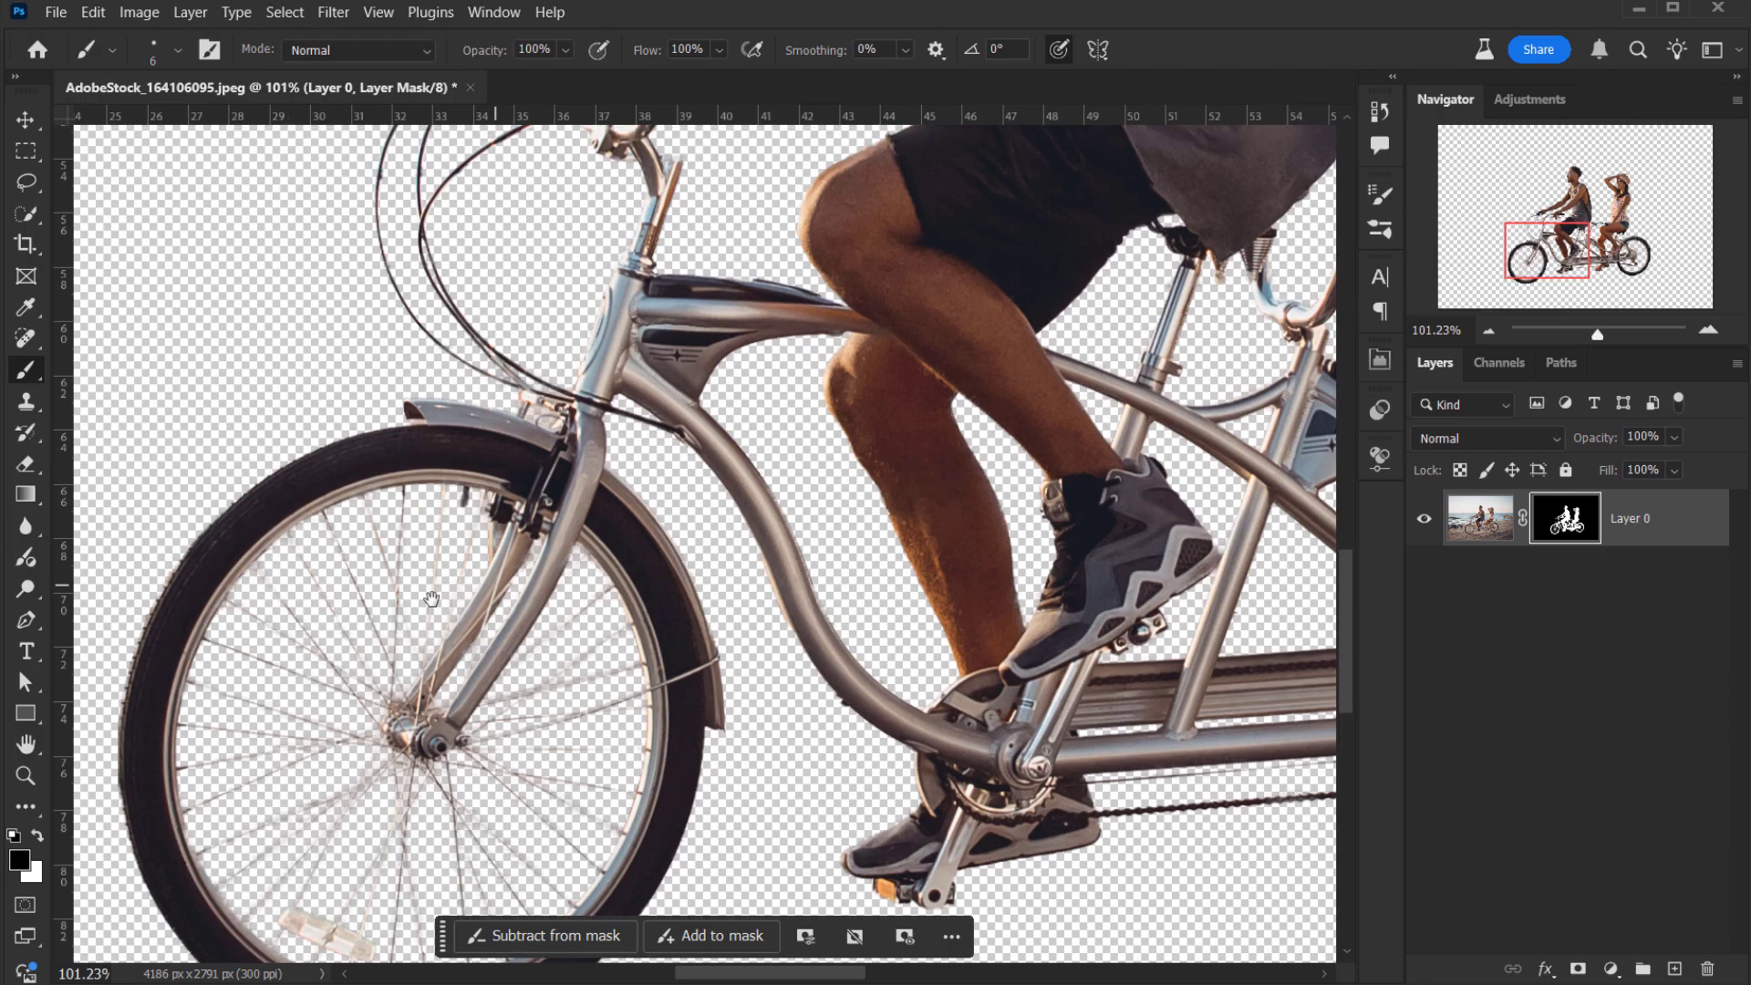
scroll(288, 449, "up", 3)
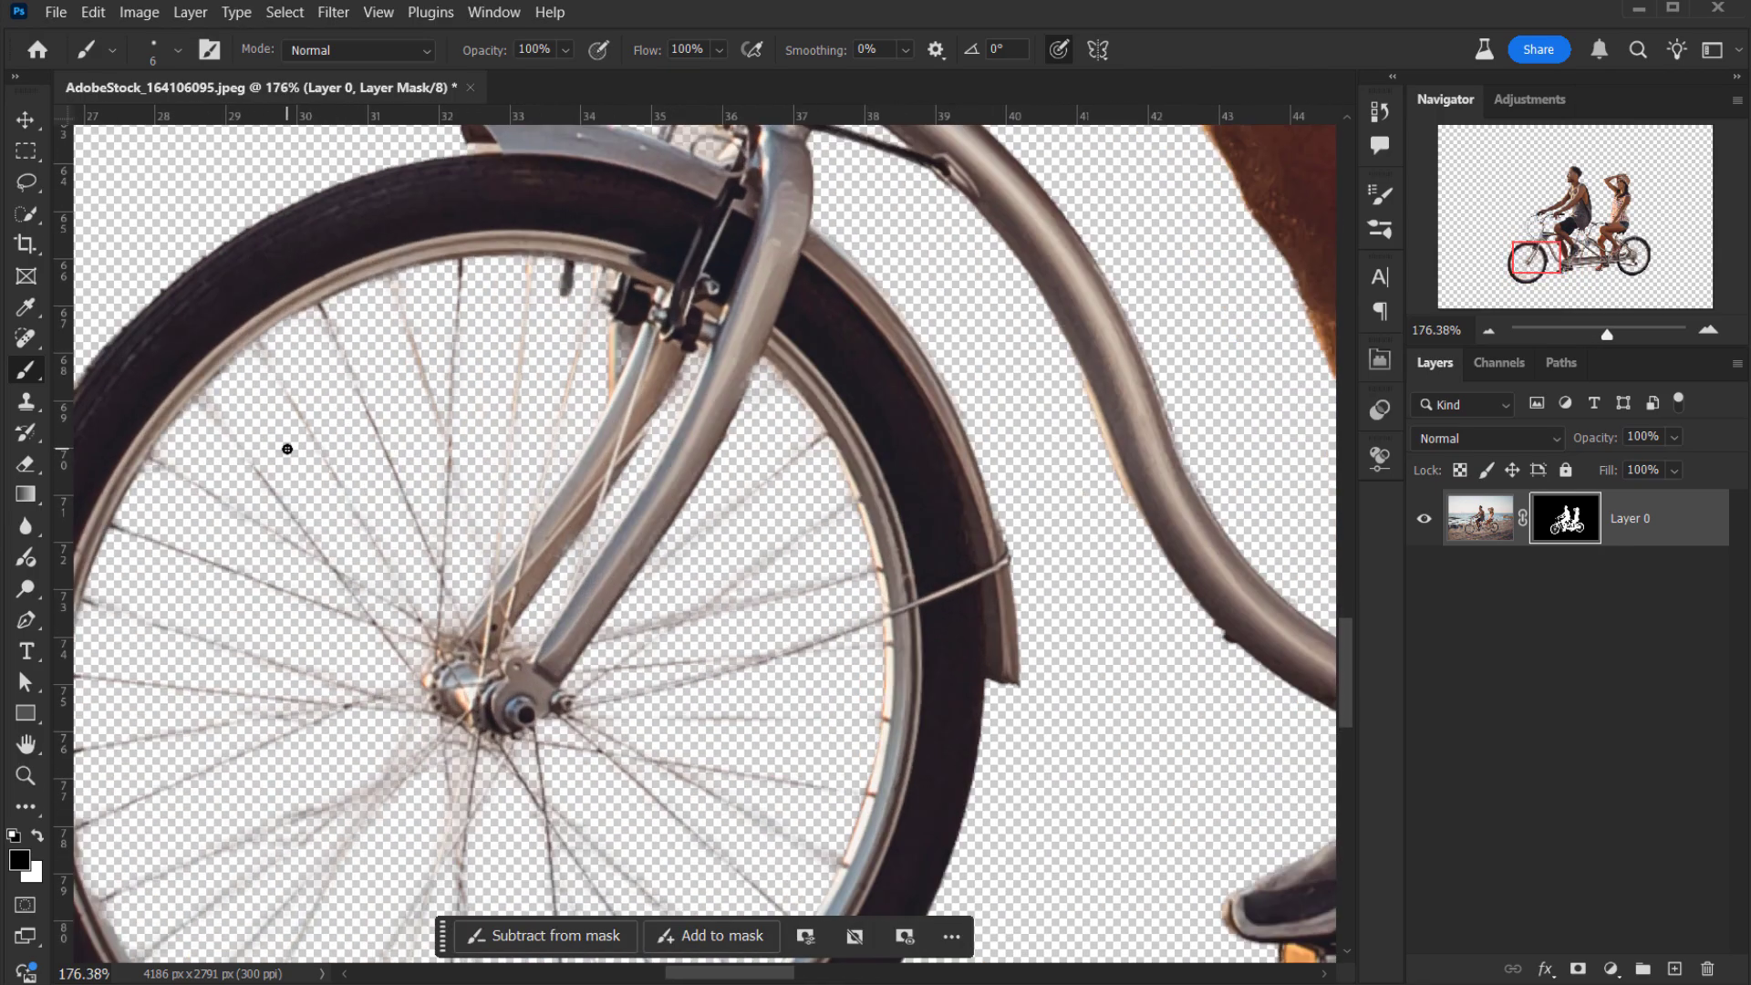
scroll(301, 448, "down", 3)
scroll(351, 461, "down", 3)
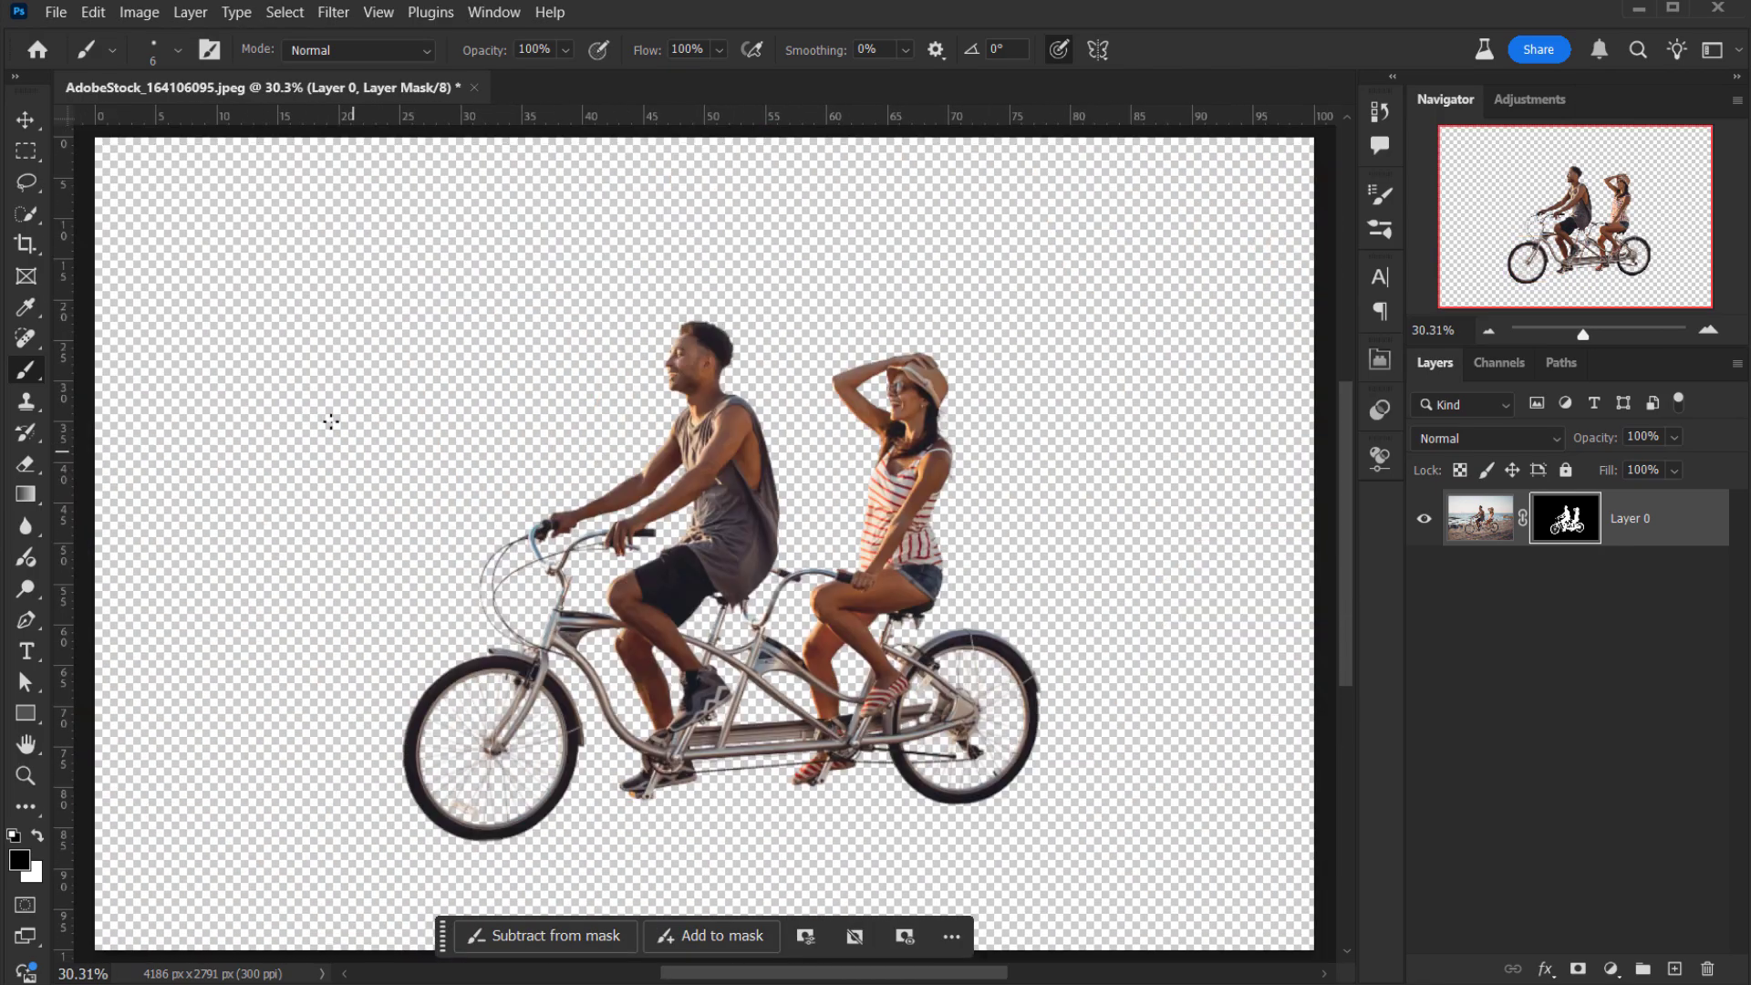
scroll(547, 616, "up", 2)
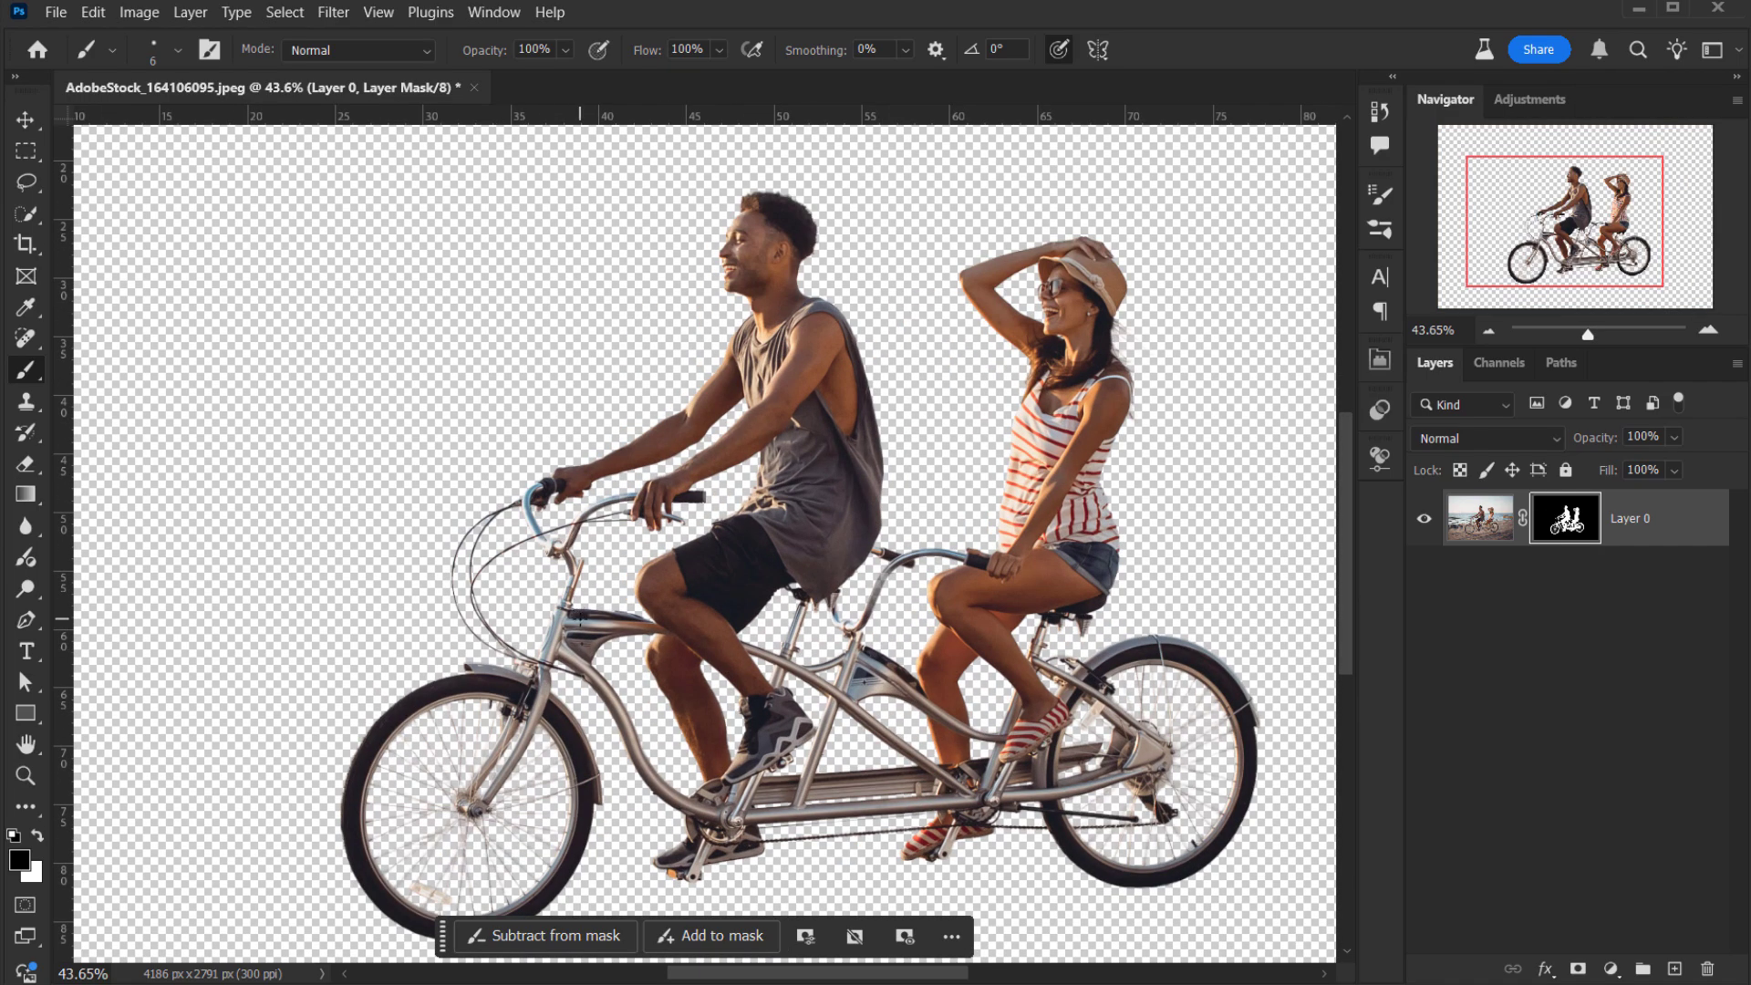
scroll(580, 619, "down", 2)
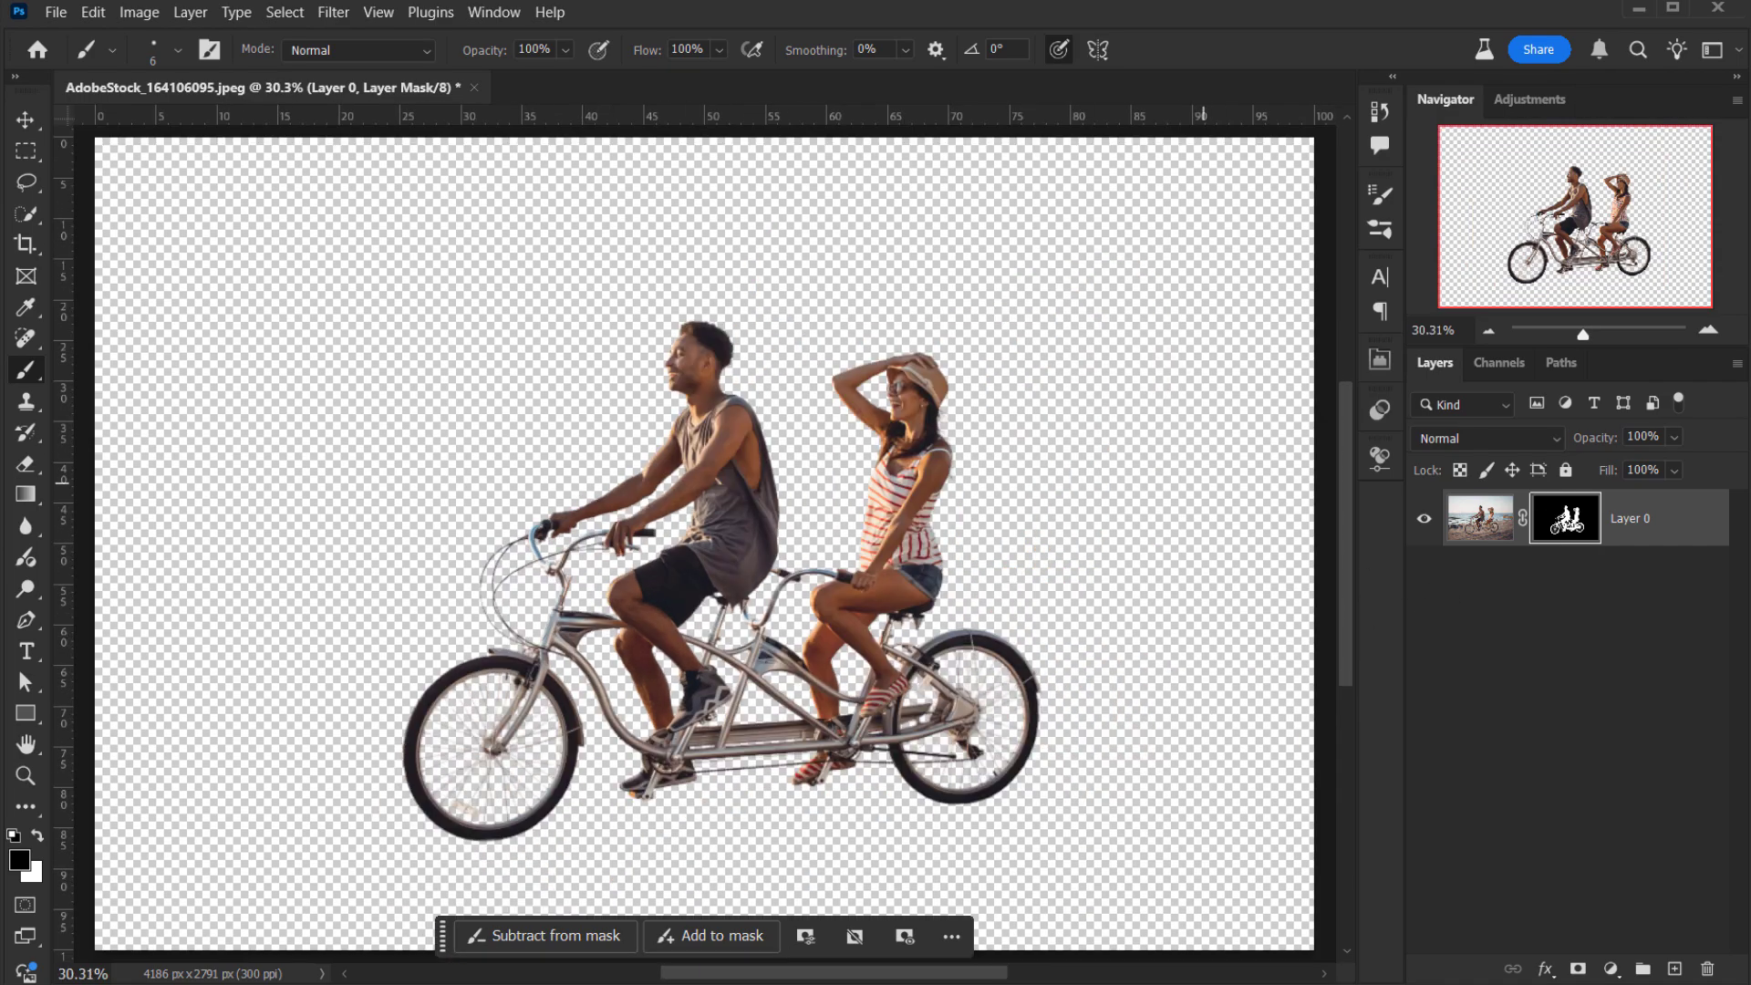
Place the sunset city aerial photo into the document and move its layer beneath Layer 0.
key("alt+Tab")
left_click_drag(1040, 392, 837, 840)
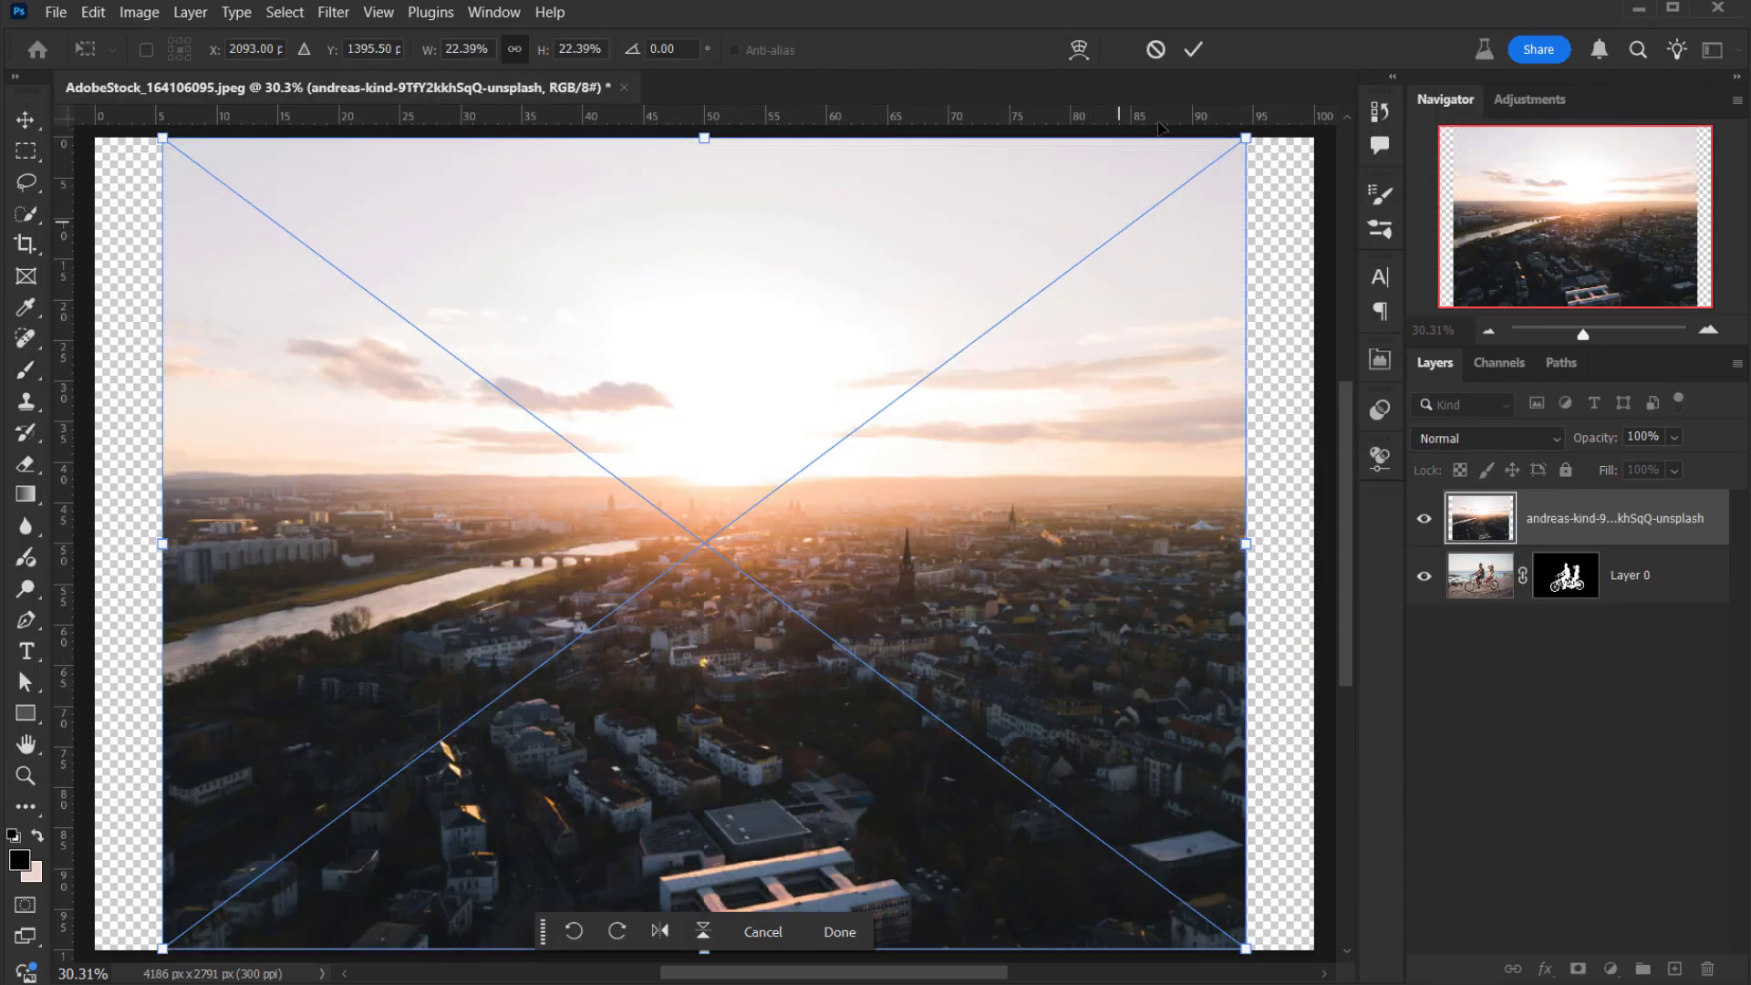
left_click(1193, 50)
left_click_drag(1478, 518, 1504, 609)
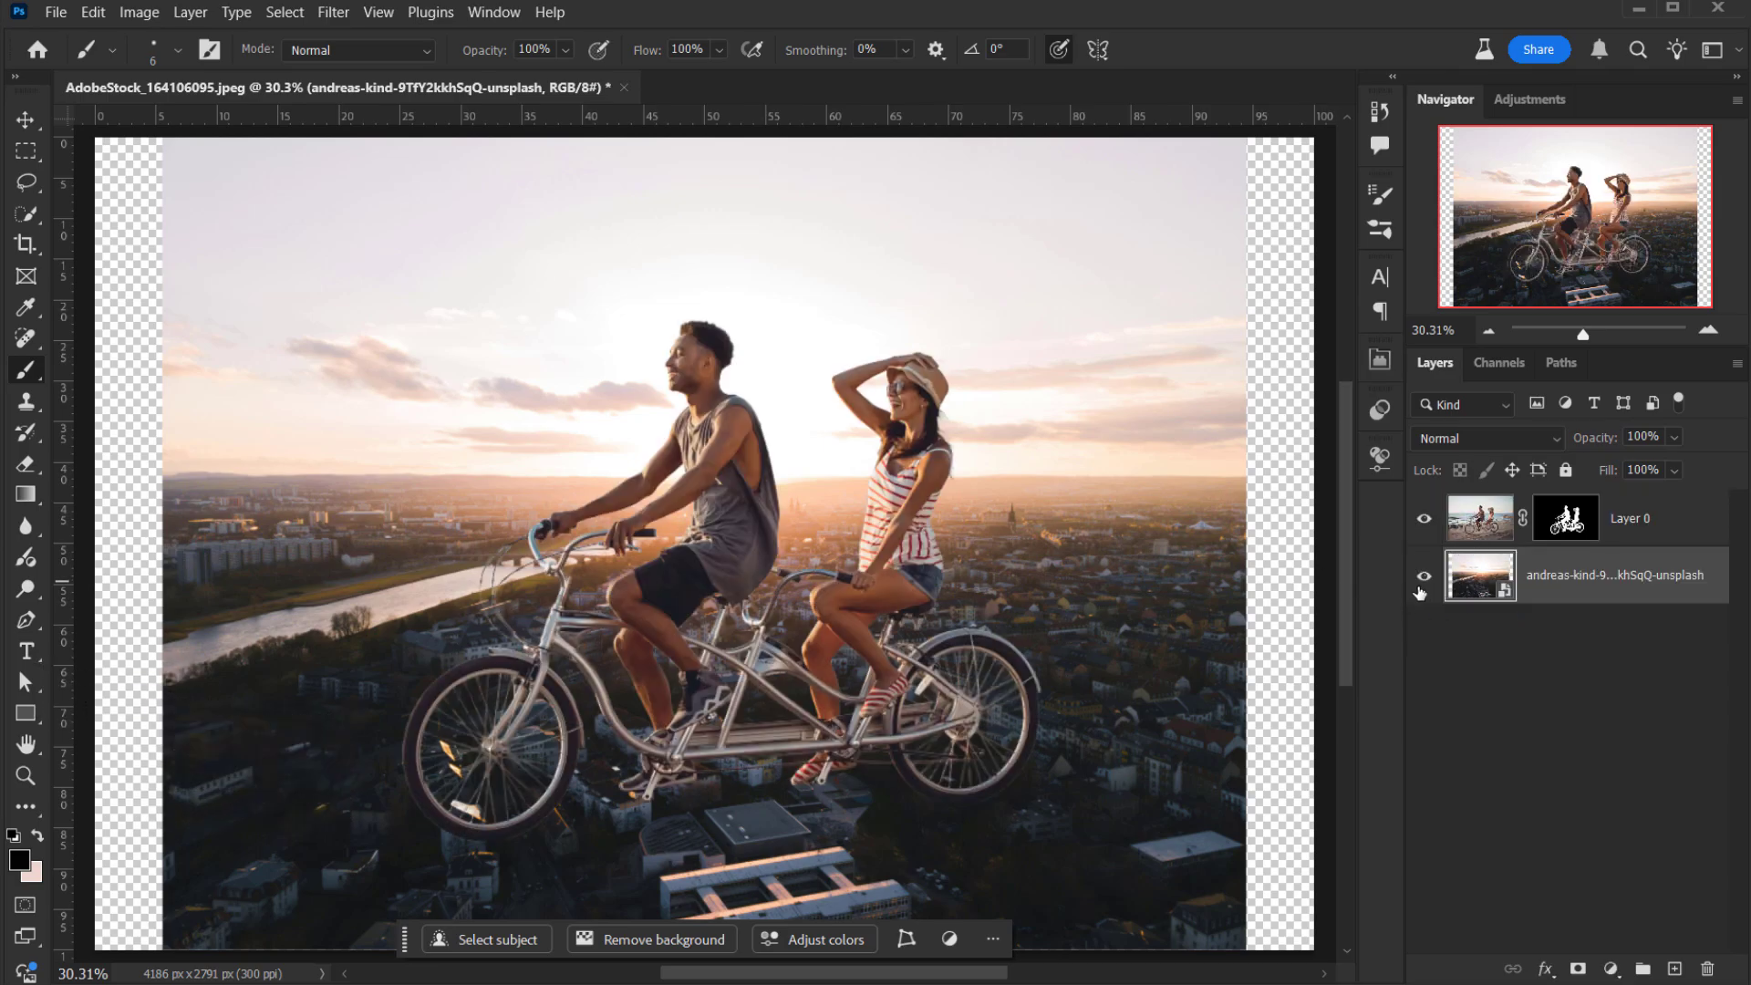
Scale the city photo to 15.22% and position it horizontally centred against the canvas's lower edge.
key("ctrl+t")
left_click_drag(704, 135, 688, 362)
left_click_drag(803, 502, 801, 569)
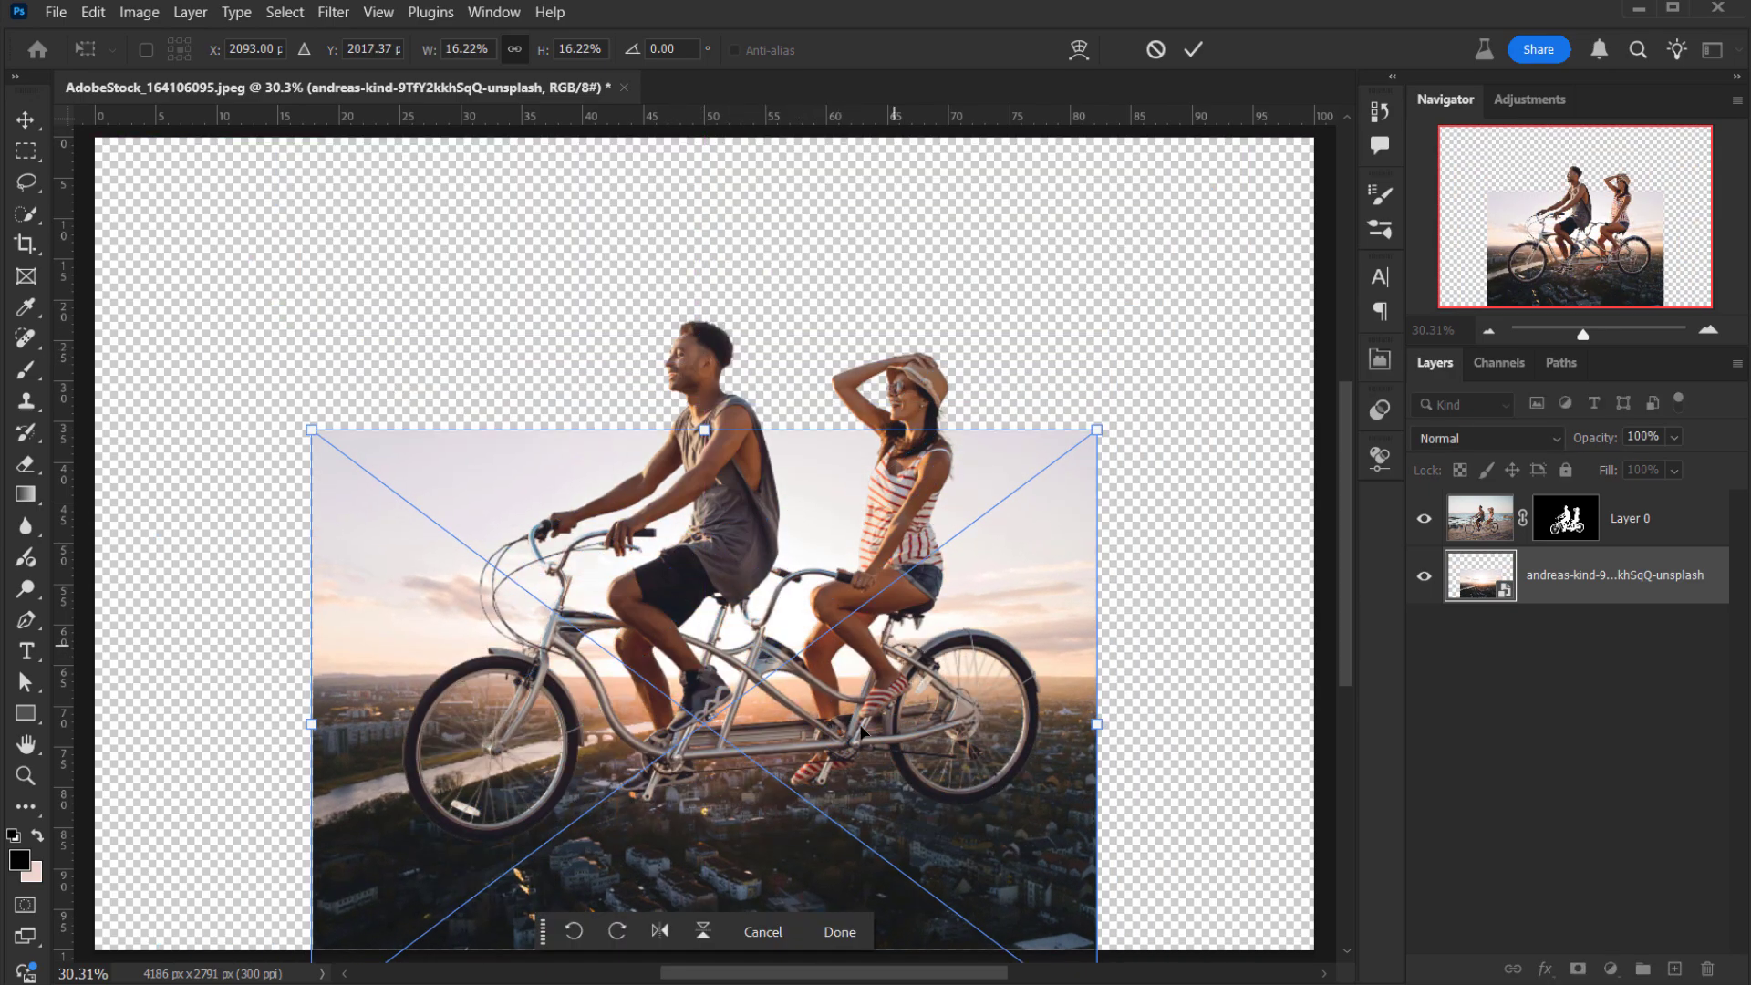
left_click_drag(769, 653, 769, 665)
left_click_drag(704, 442, 700, 480)
left_click_drag(901, 700, 901, 653)
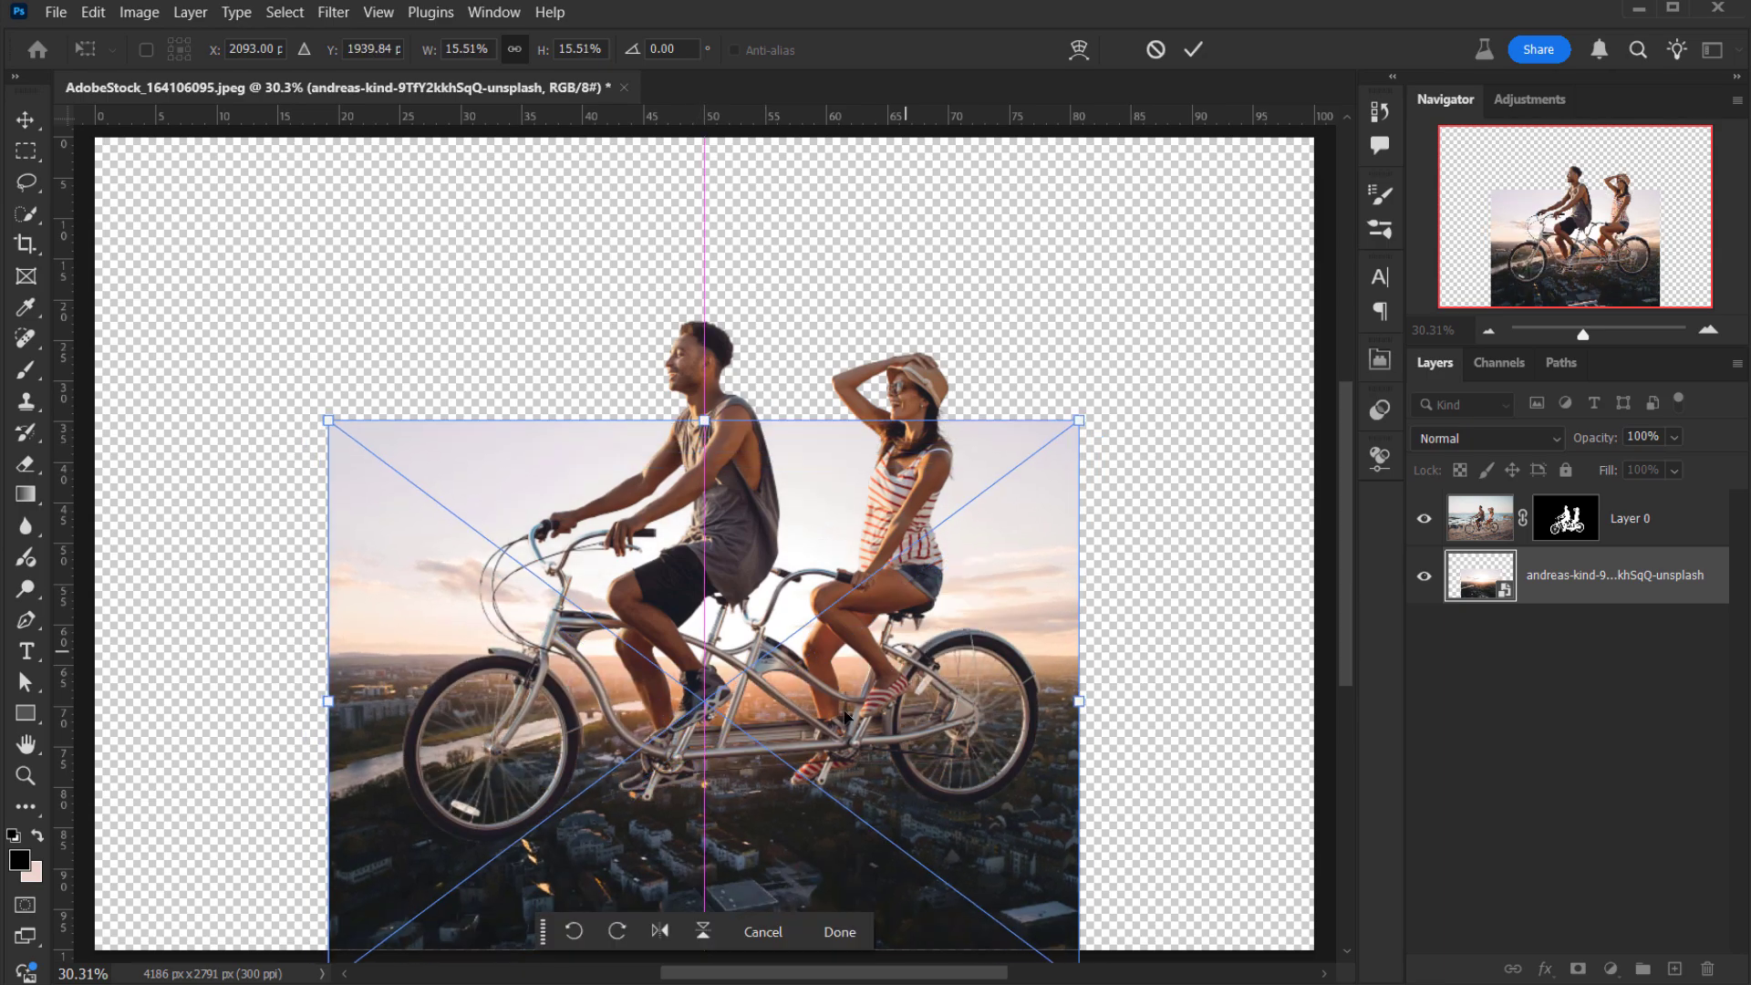
scroll(821, 709, "down", 3)
left_click_drag(759, 554, 759, 575)
left_click_drag(476, 723, 487, 723)
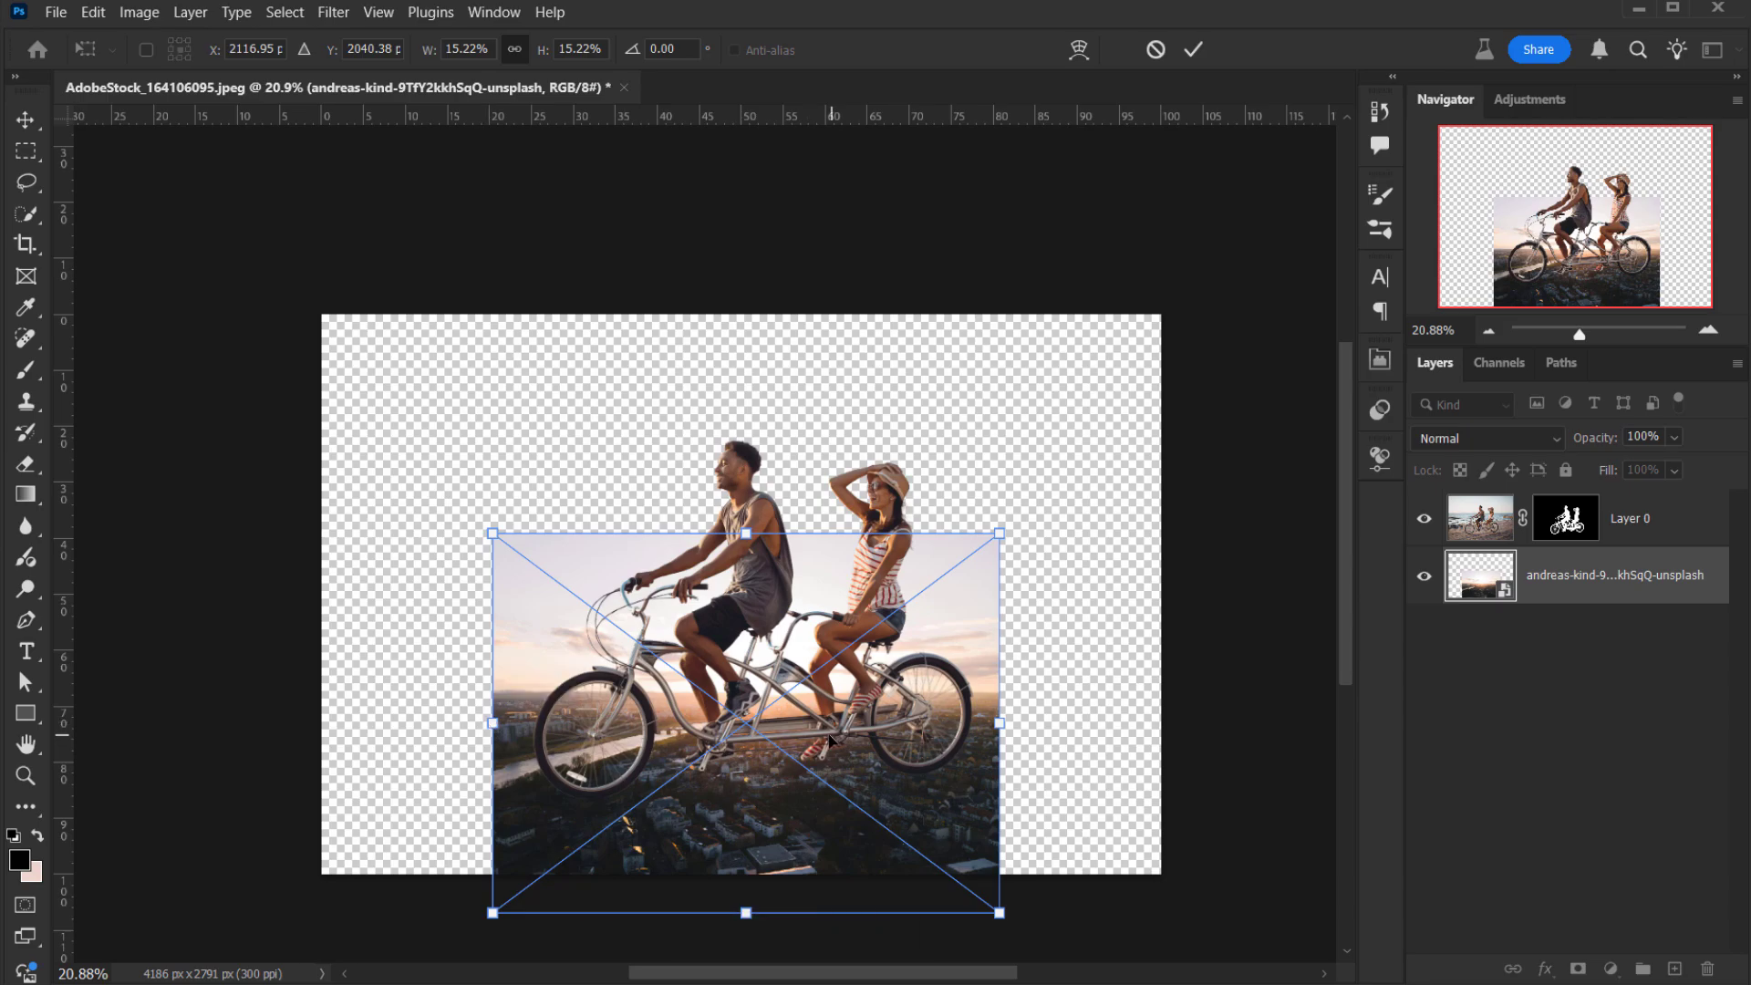
left_click_drag(829, 734, 824, 725)
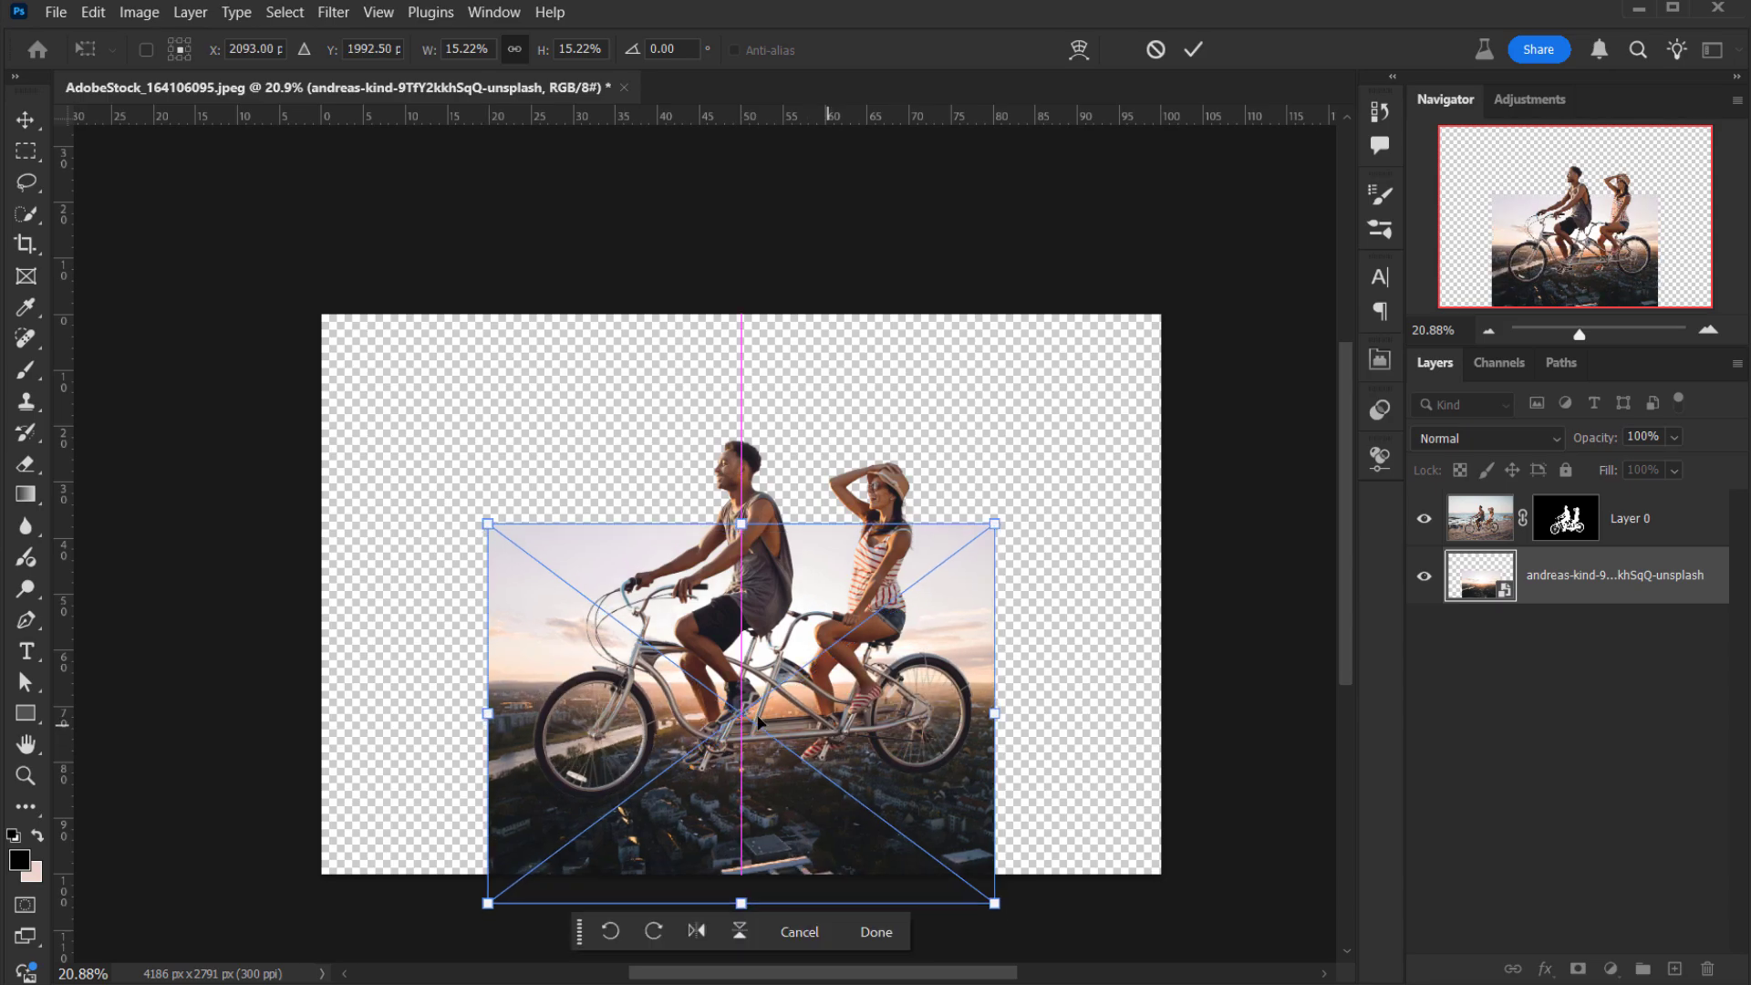
left_click_drag(723, 666, 764, 637)
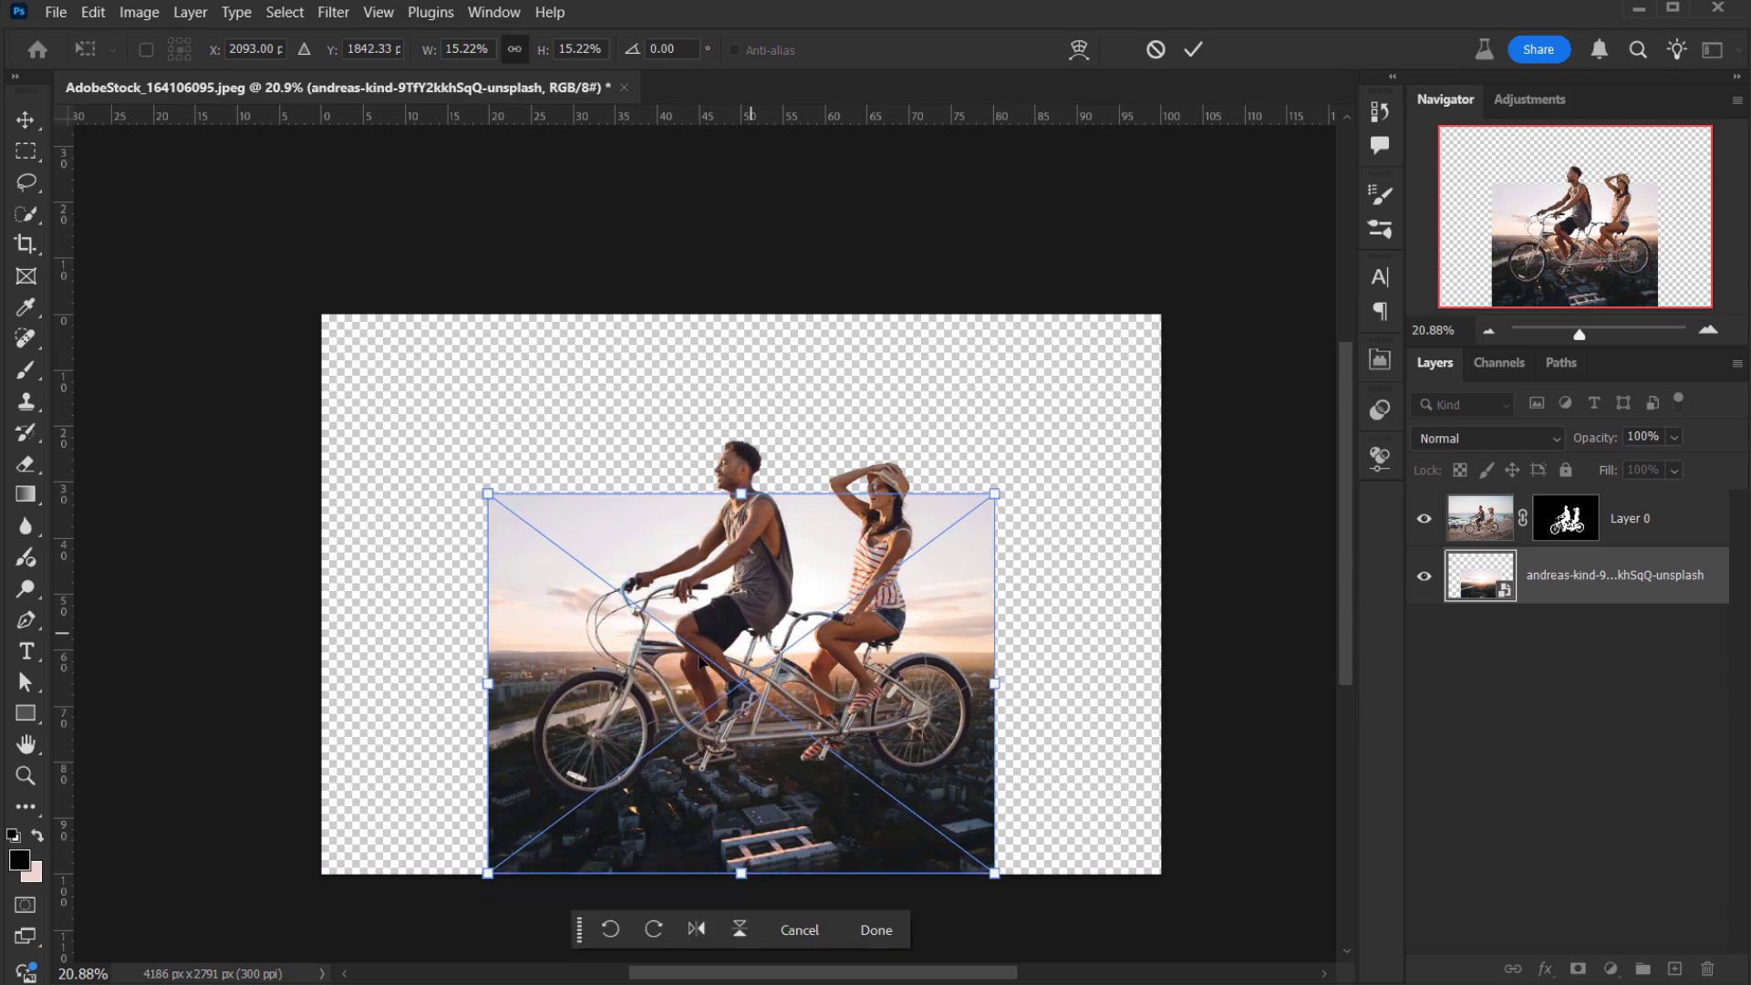
left_click(1193, 49)
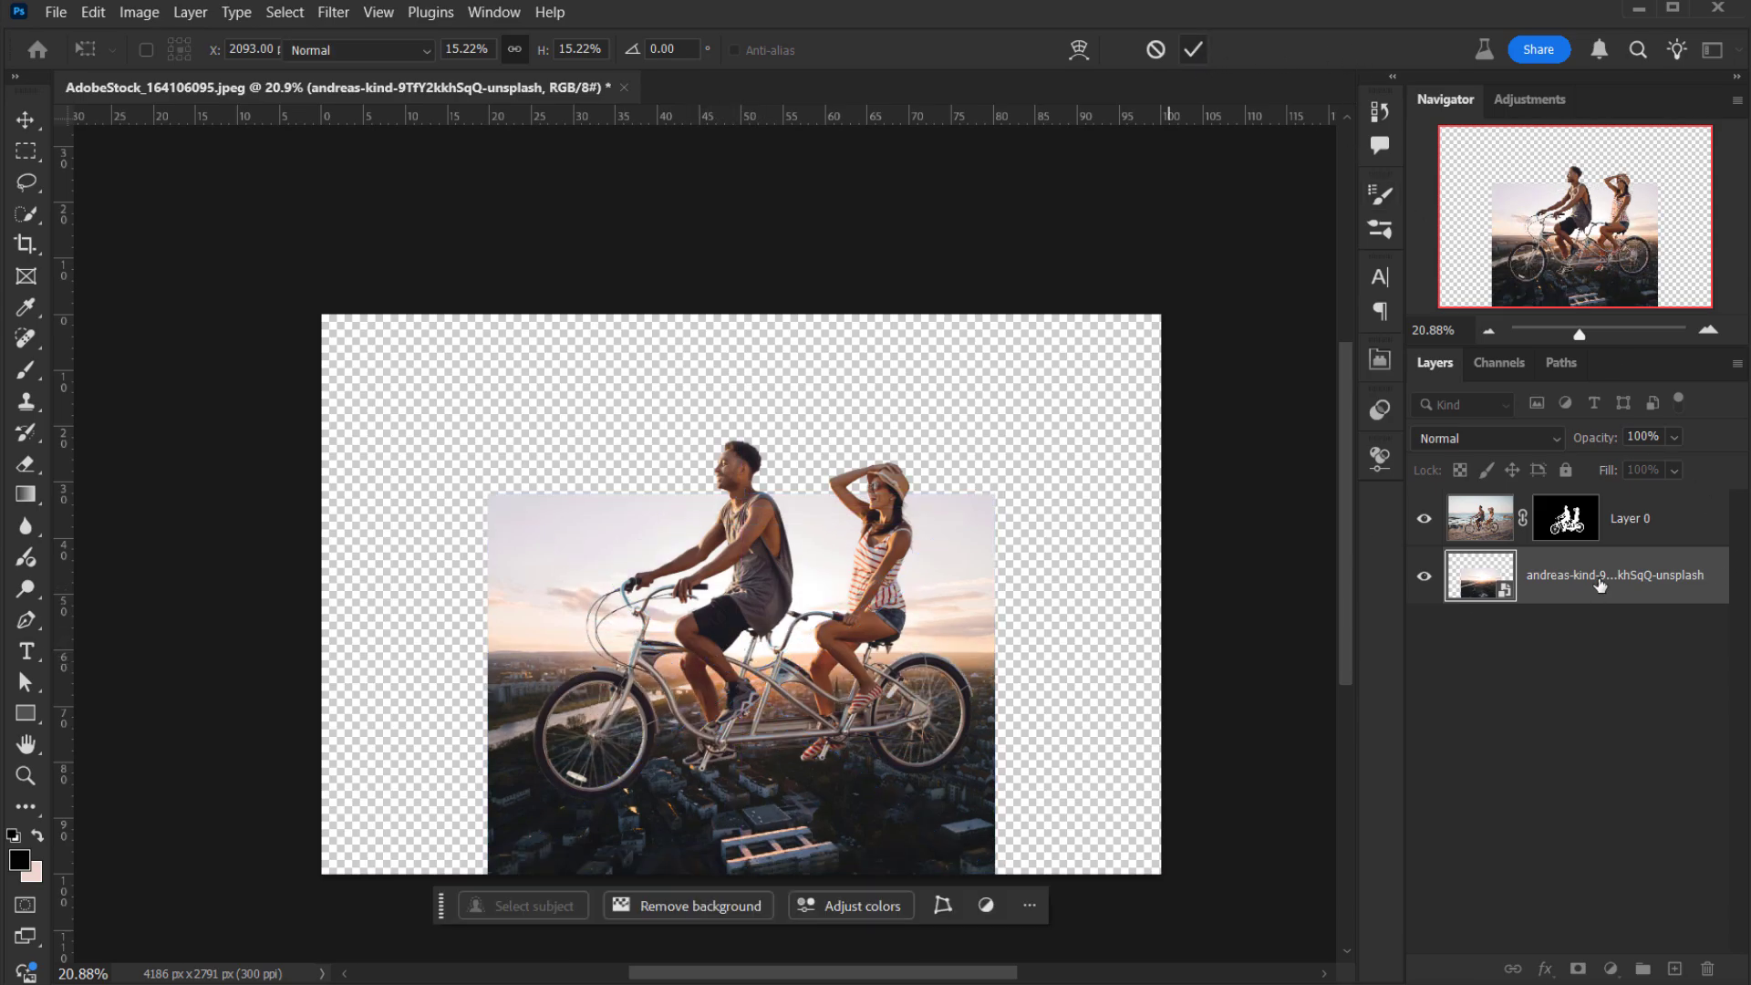
Move the masked couple and bicycle in Layer 0 upward so the wheels sit around the city's horizon.
left_click(1610, 524)
key("v")
left_click_drag(757, 604, 742, 507)
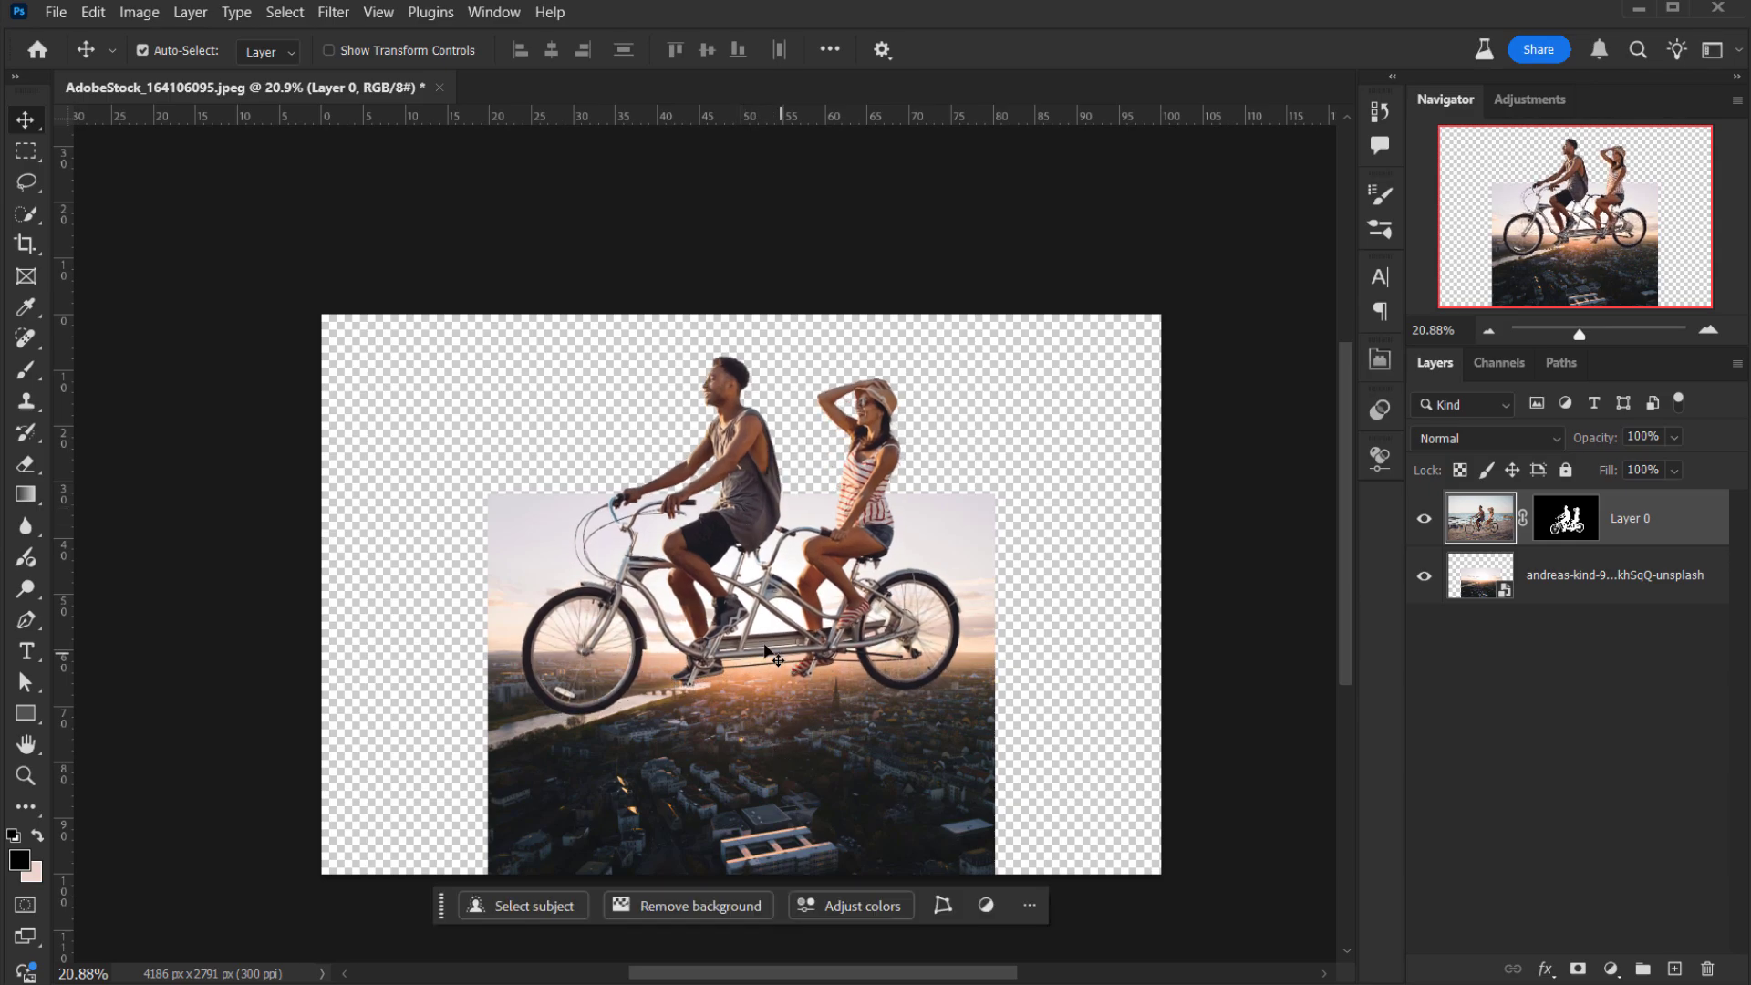
left_click_drag(764, 655, 760, 660)
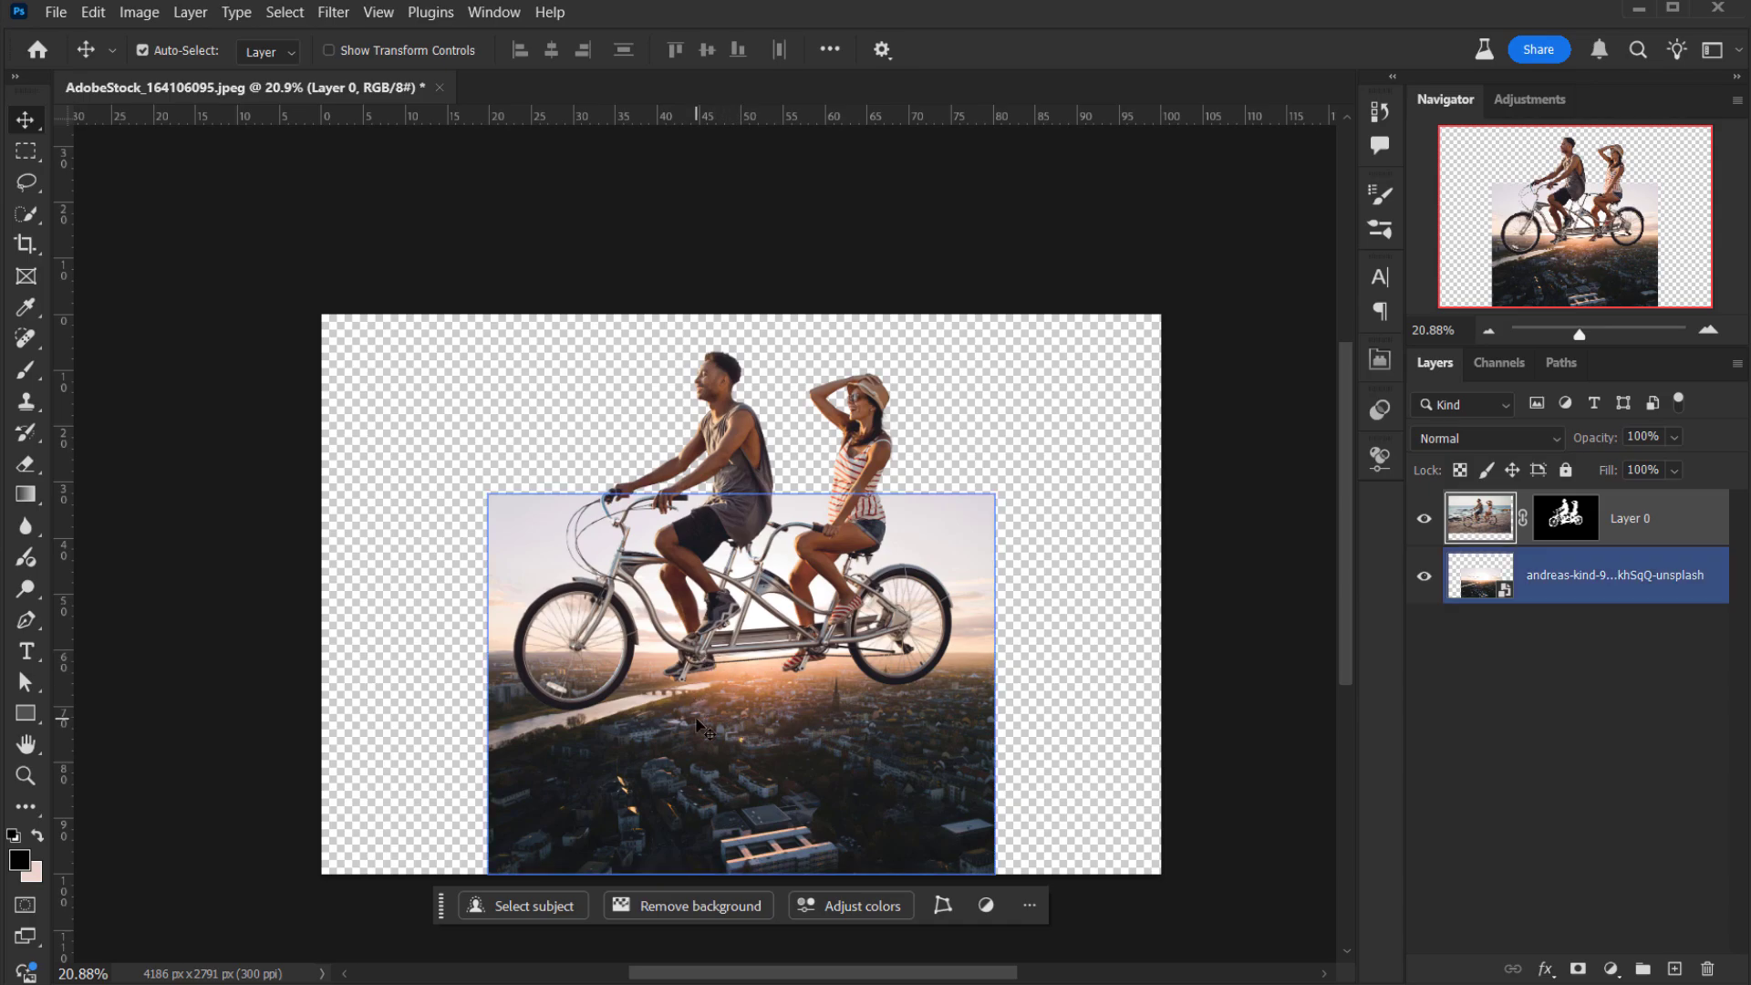
Load the pixels of the sunset city photo layer as a selection.
scroll(771, 721, "up", 3)
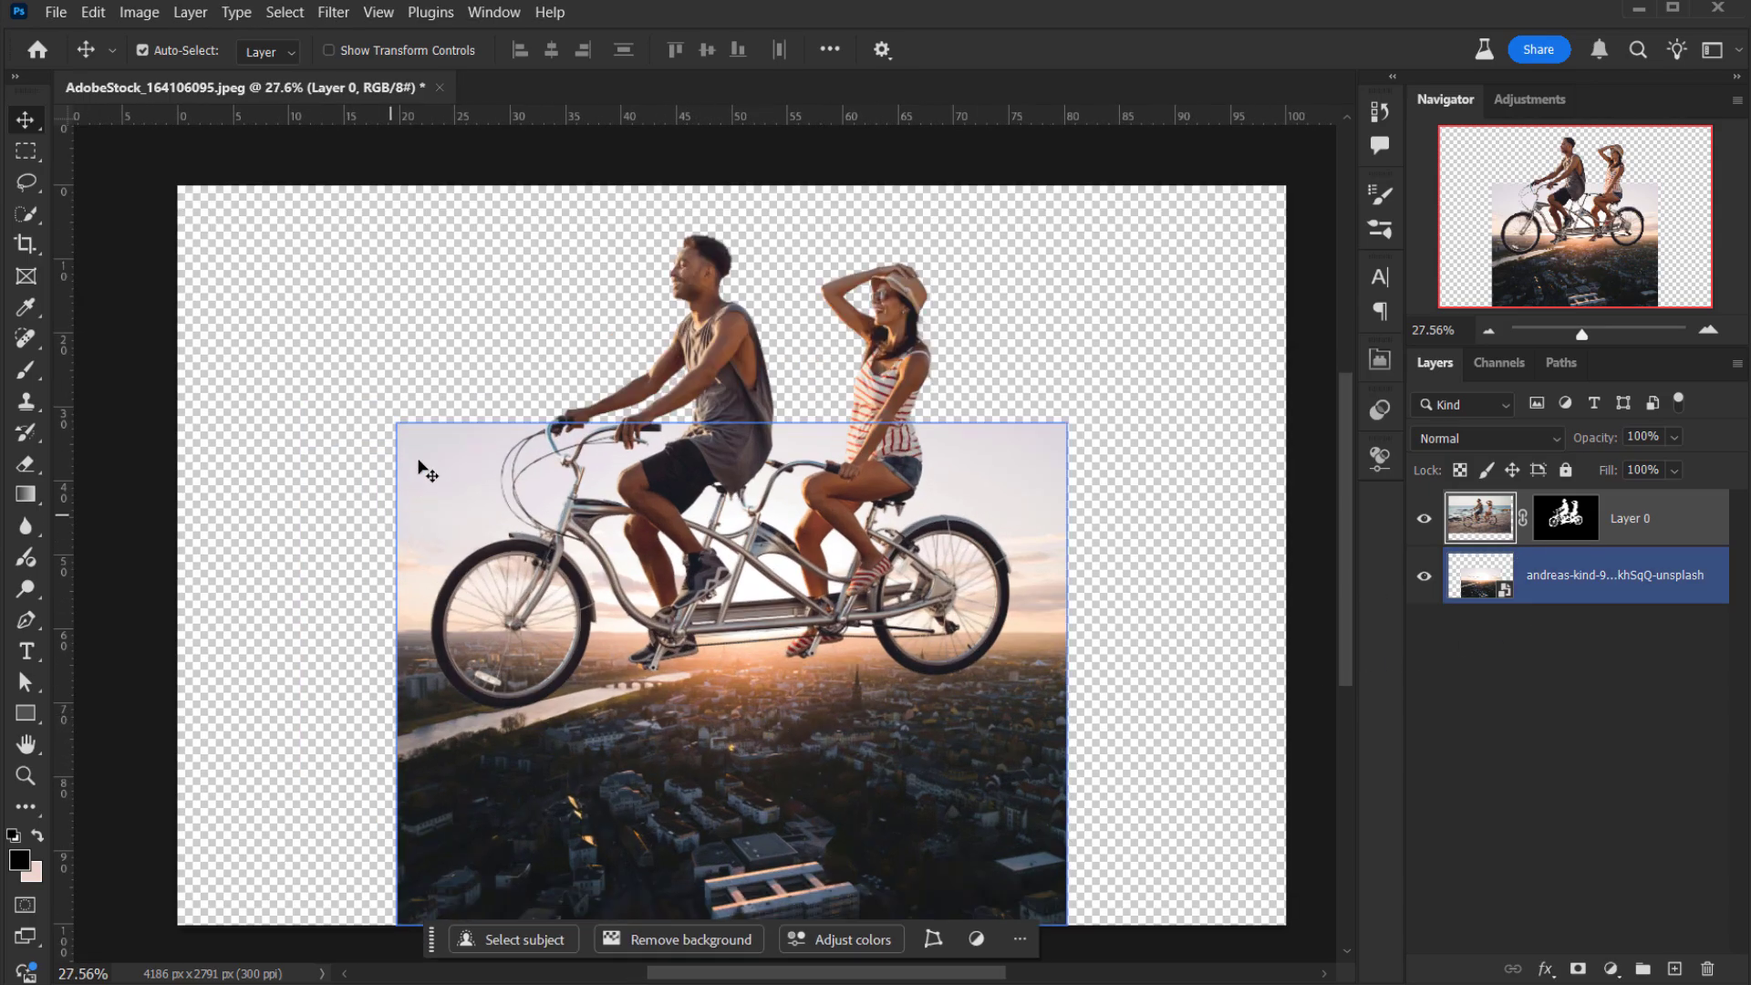
left_click(1496, 580)
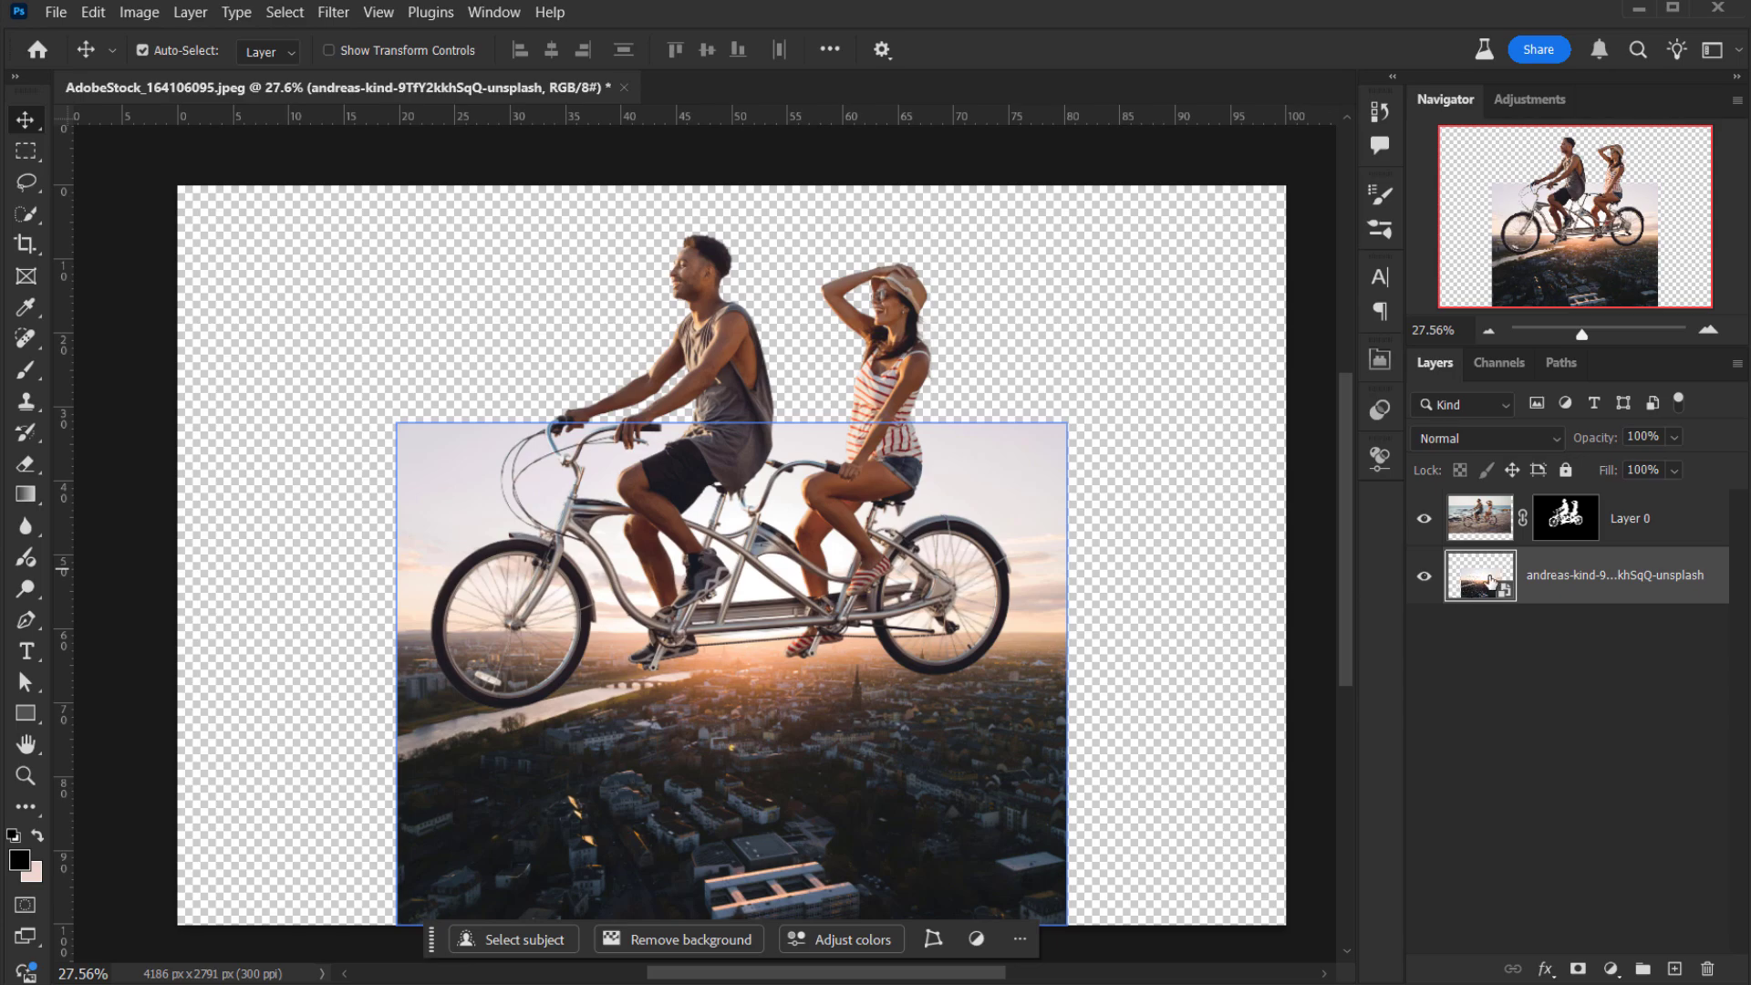
key("ctrl")
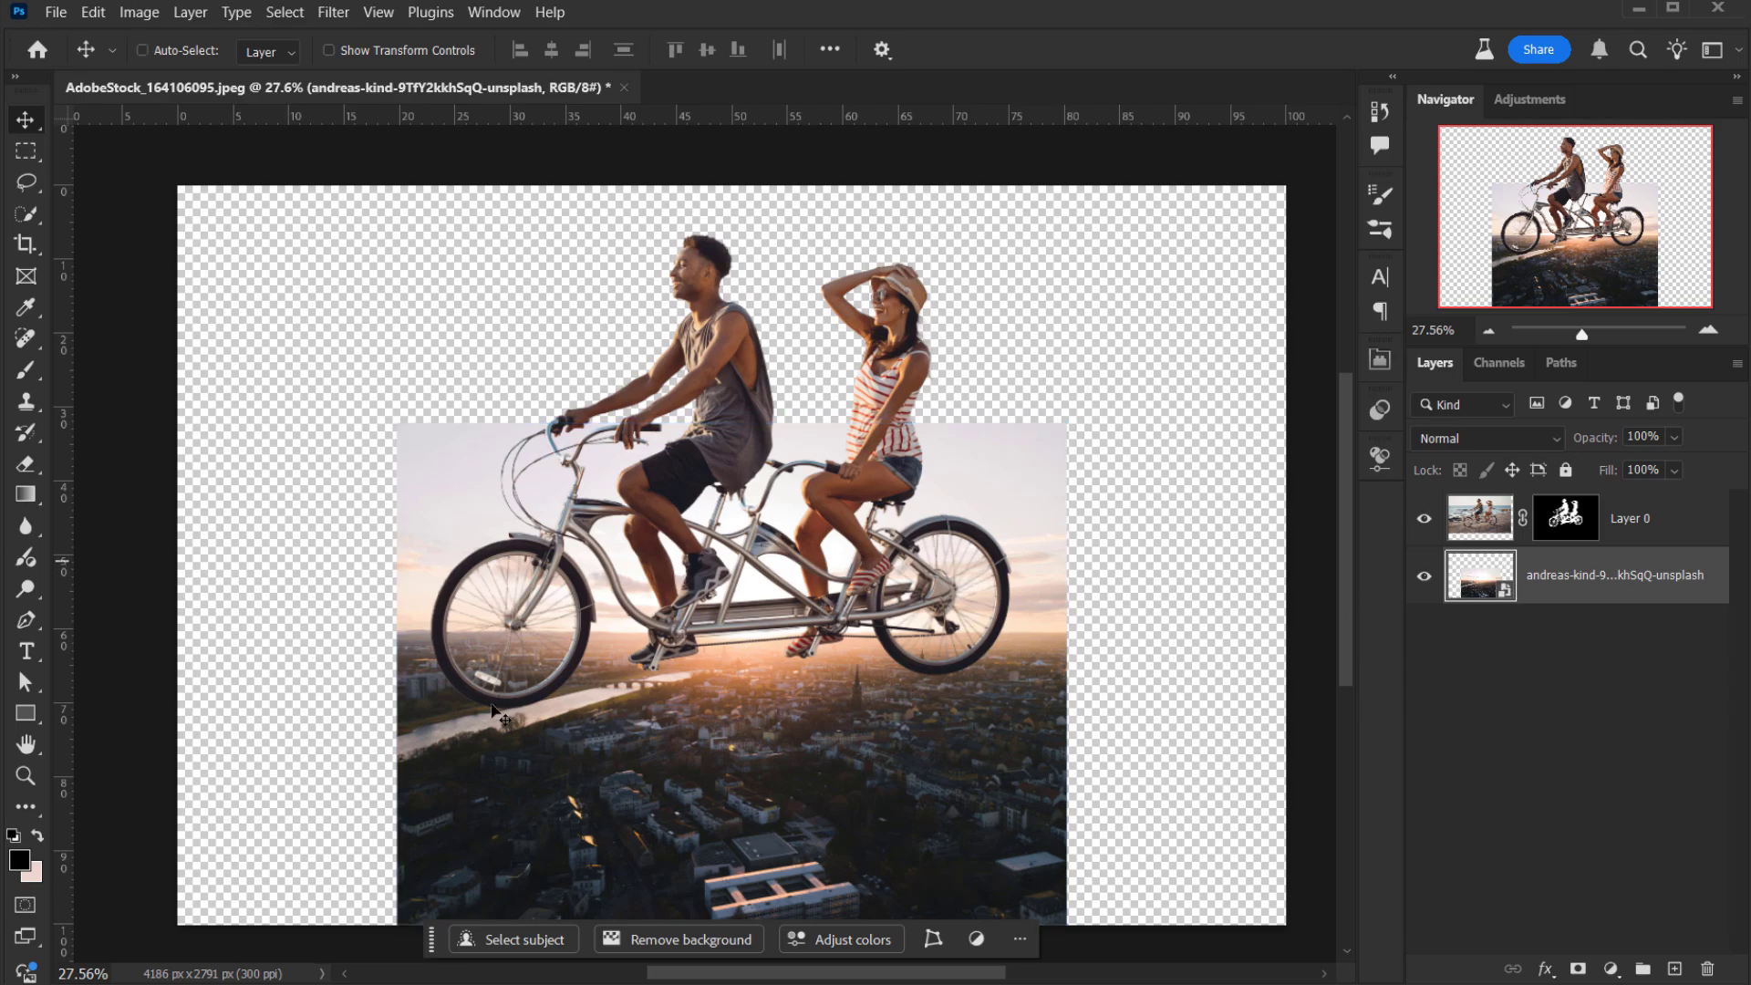
right_click(1479, 578)
left_click(1540, 645)
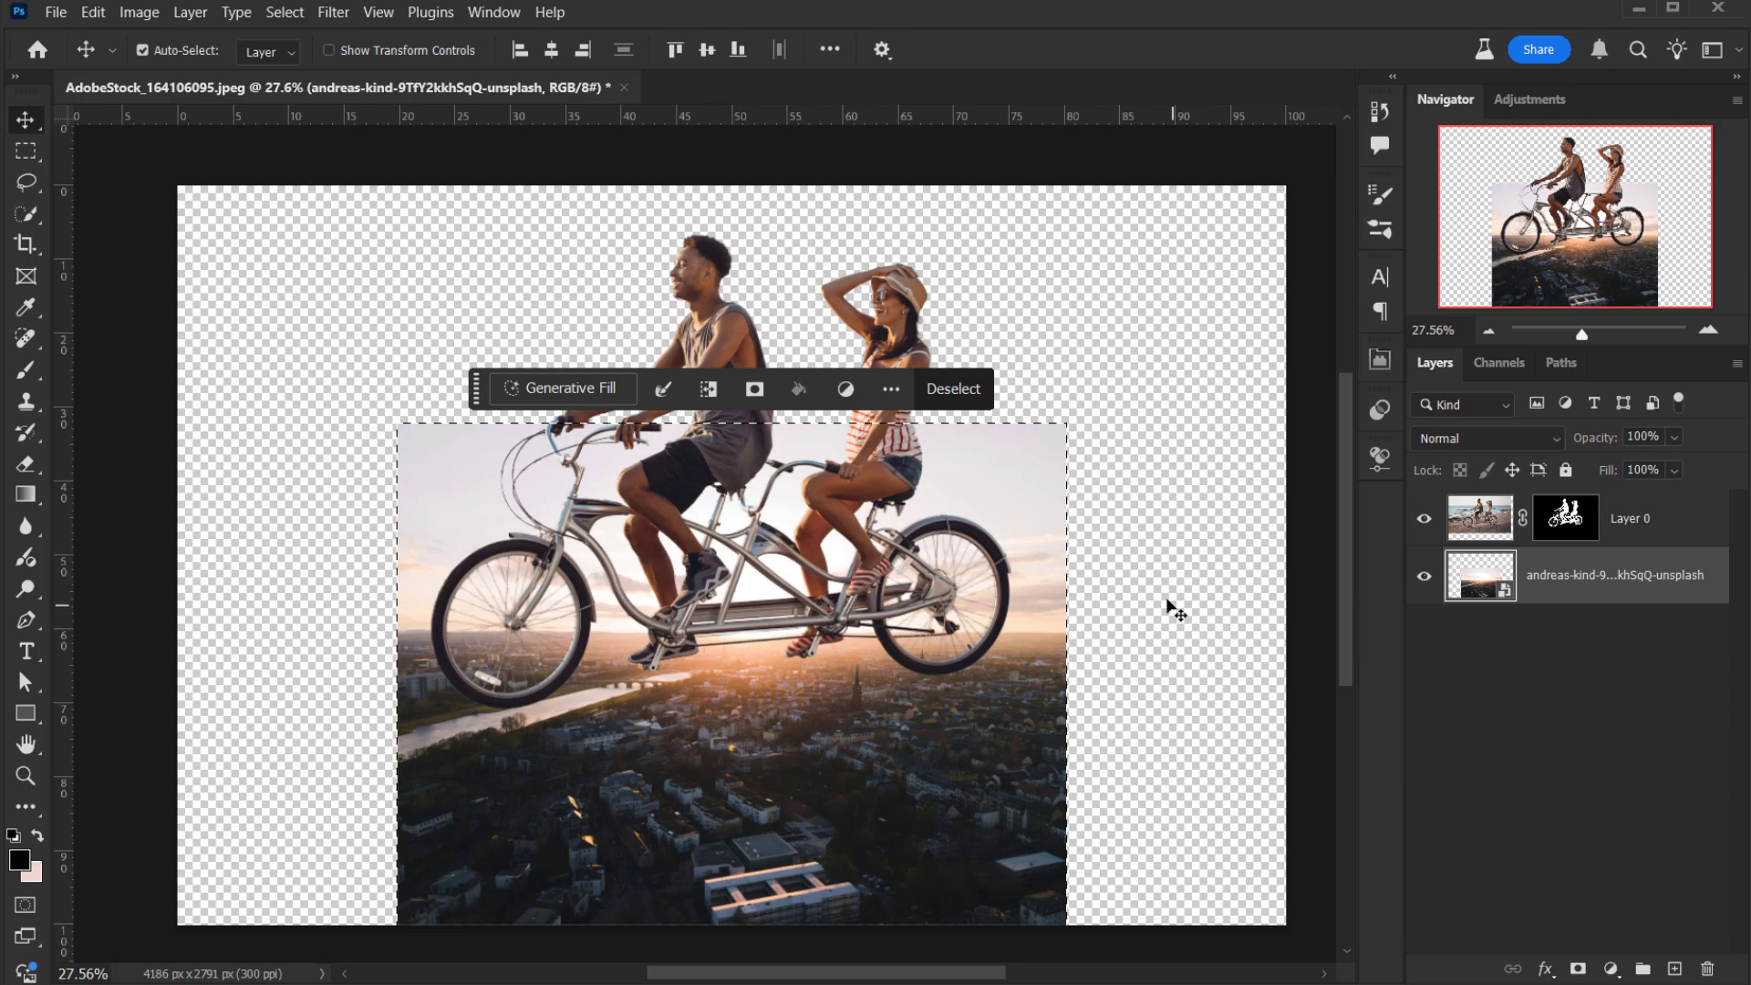
Contract the city photo selection by 50 pixels, leaving the effect at canvas bounds off.
left_click(287, 17)
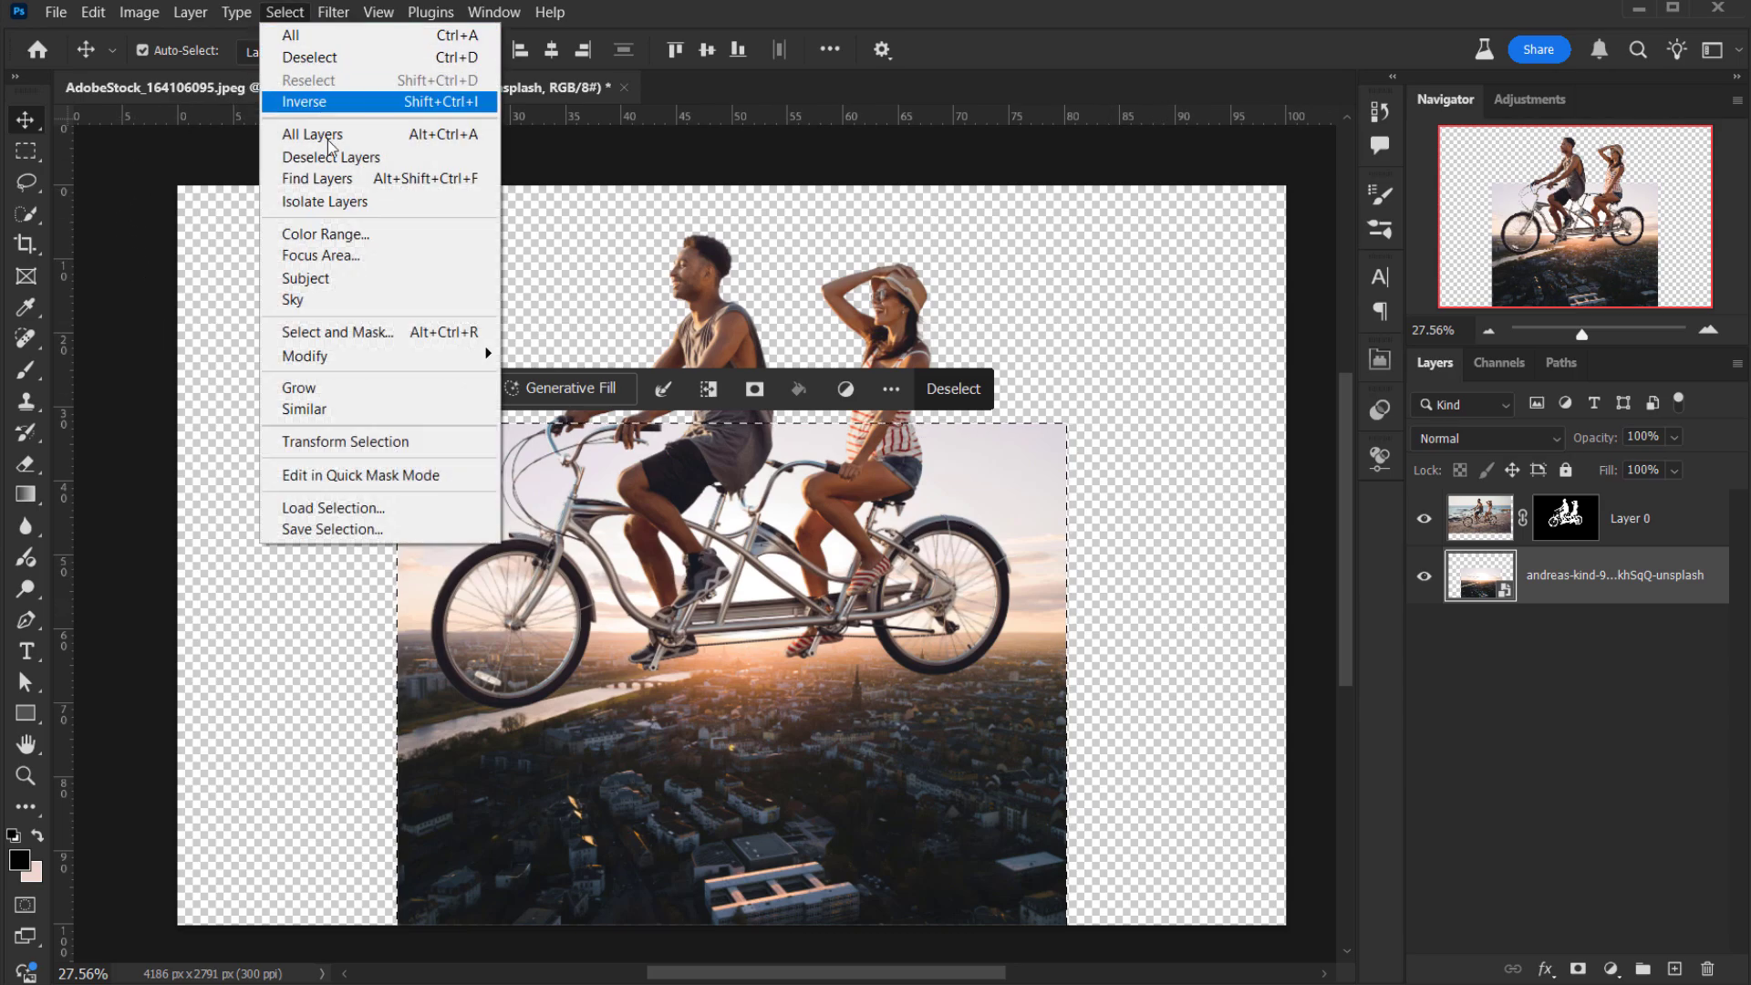
mouse_move(414, 360)
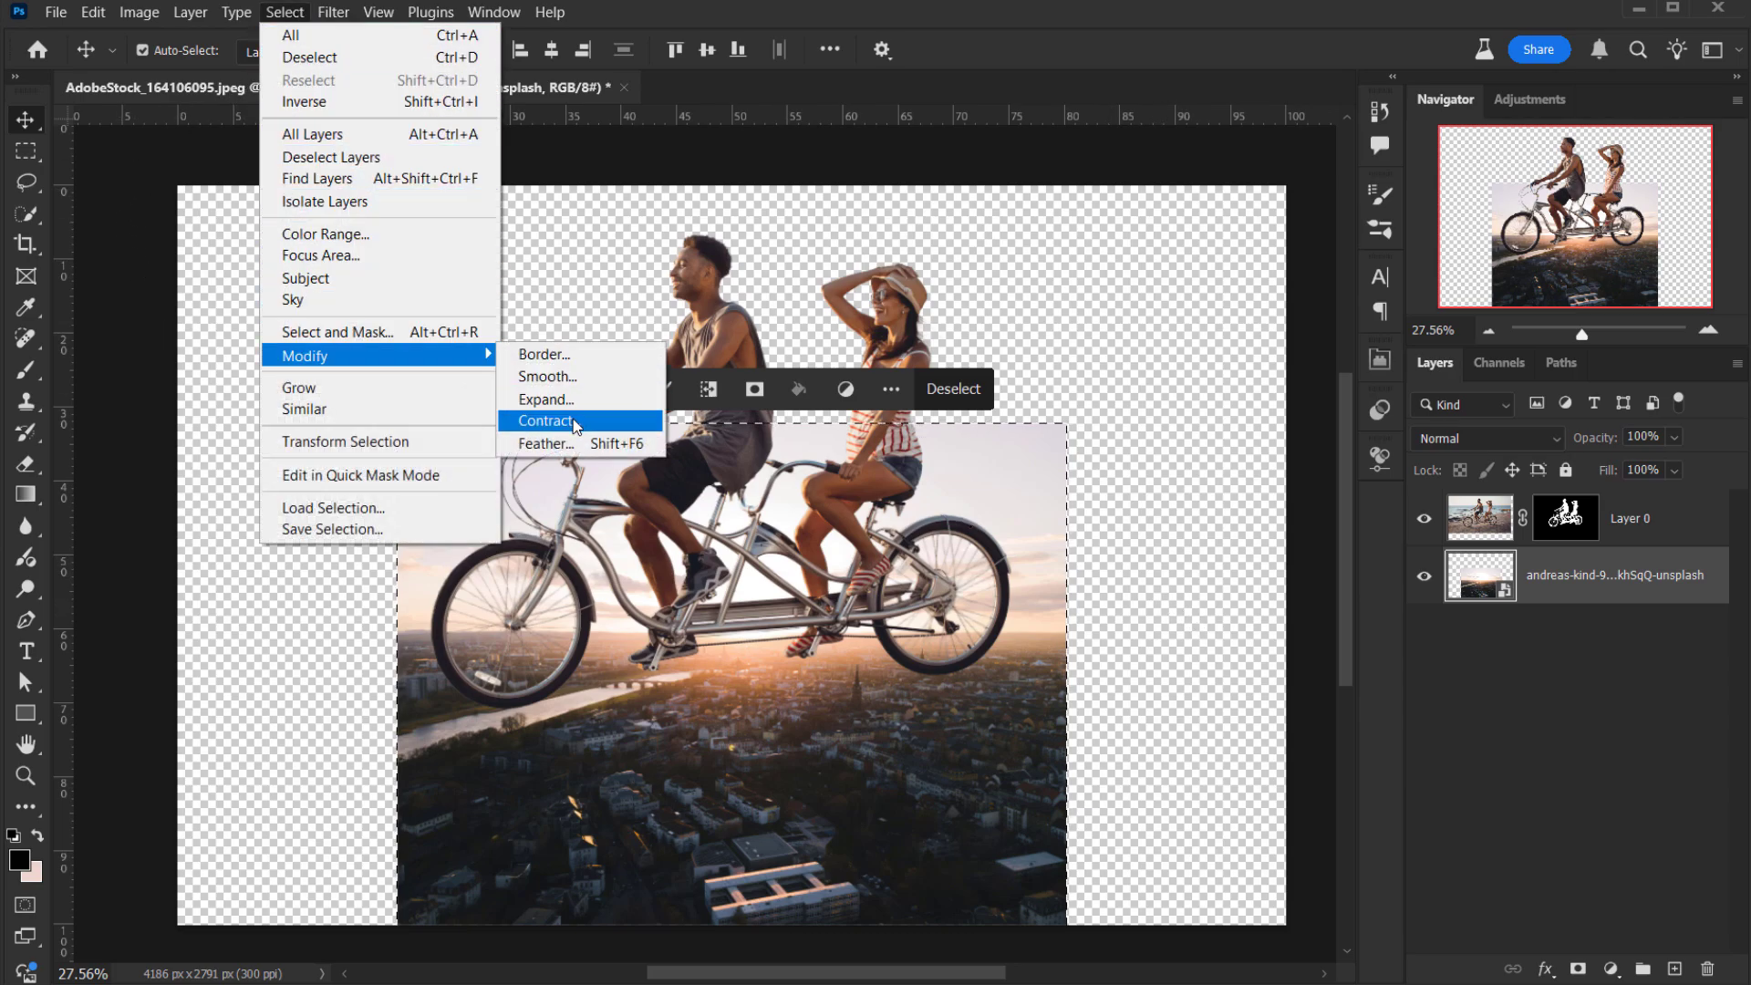
left_click(547, 421)
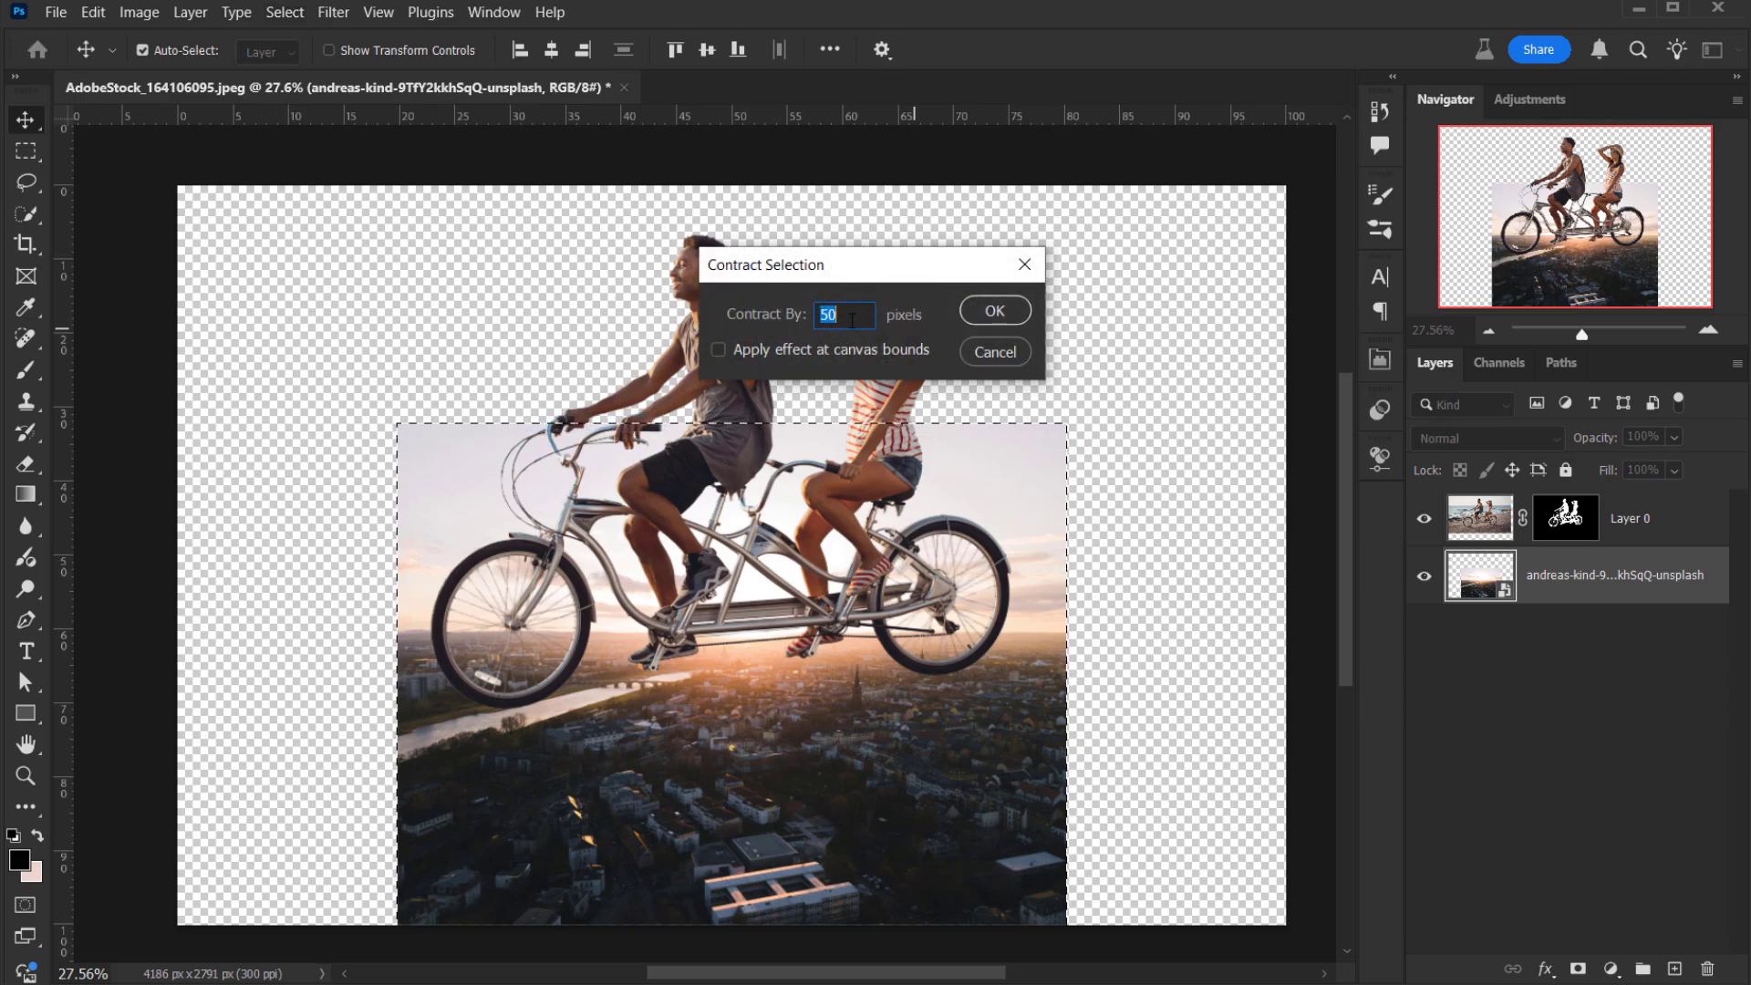
left_click(998, 312)
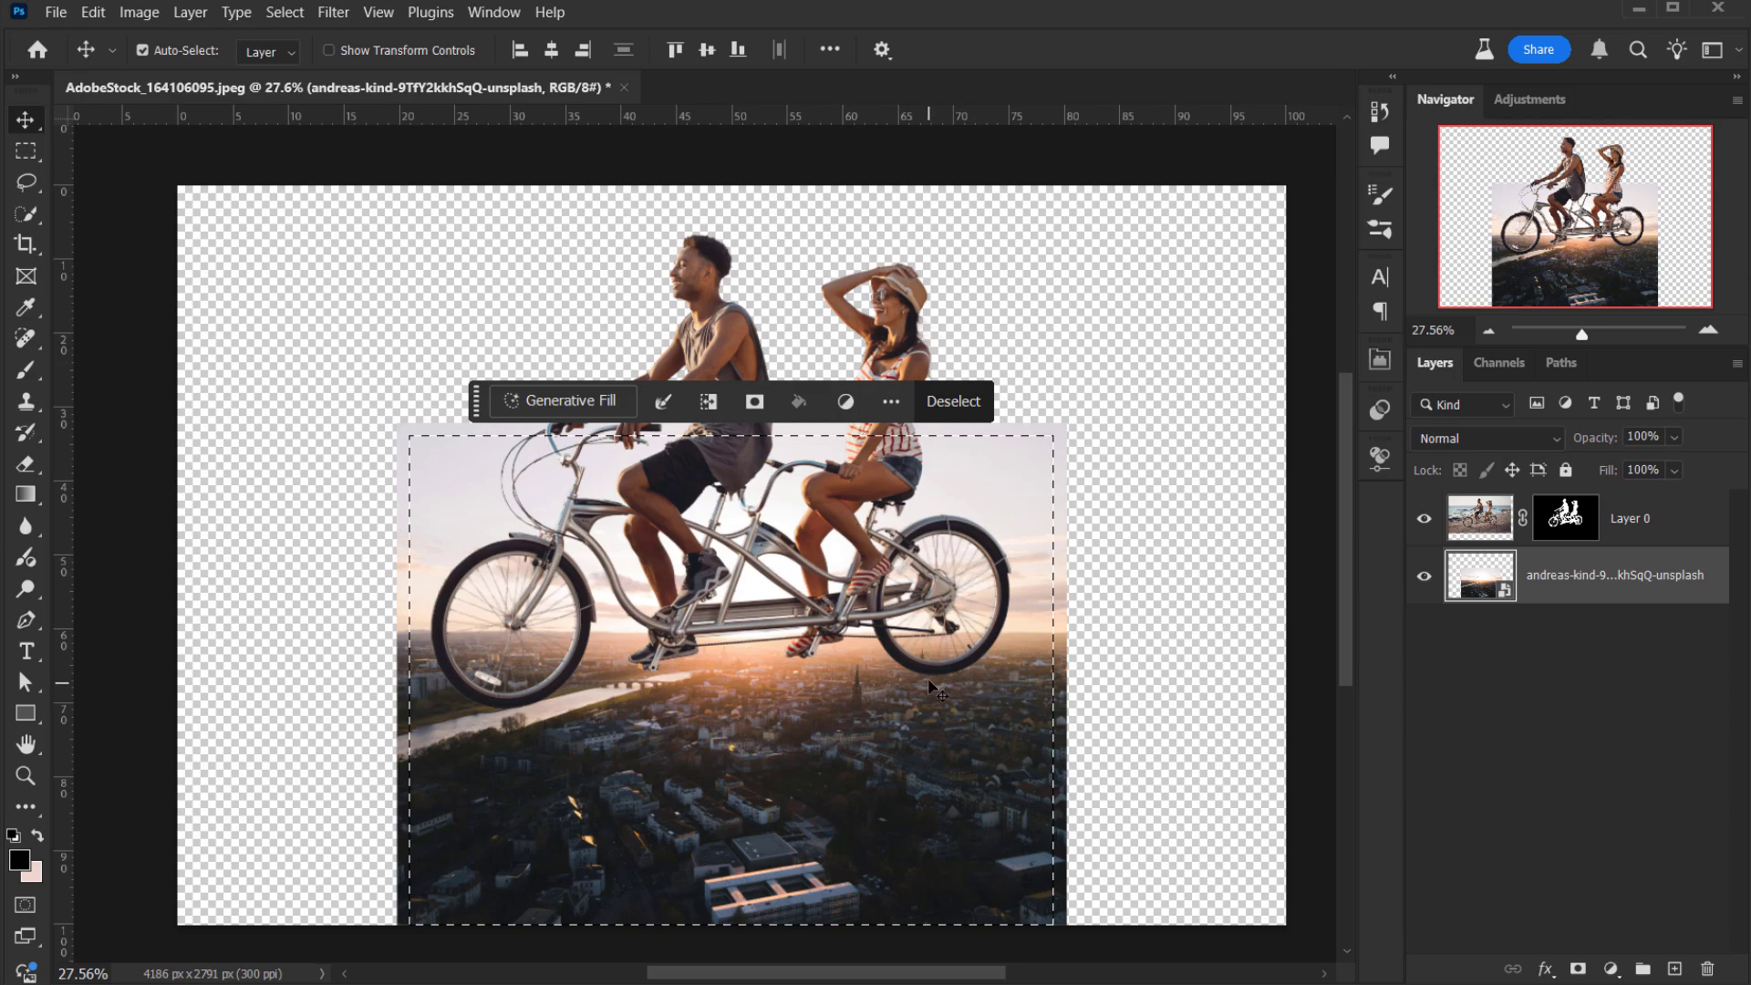
left_click(811, 618)
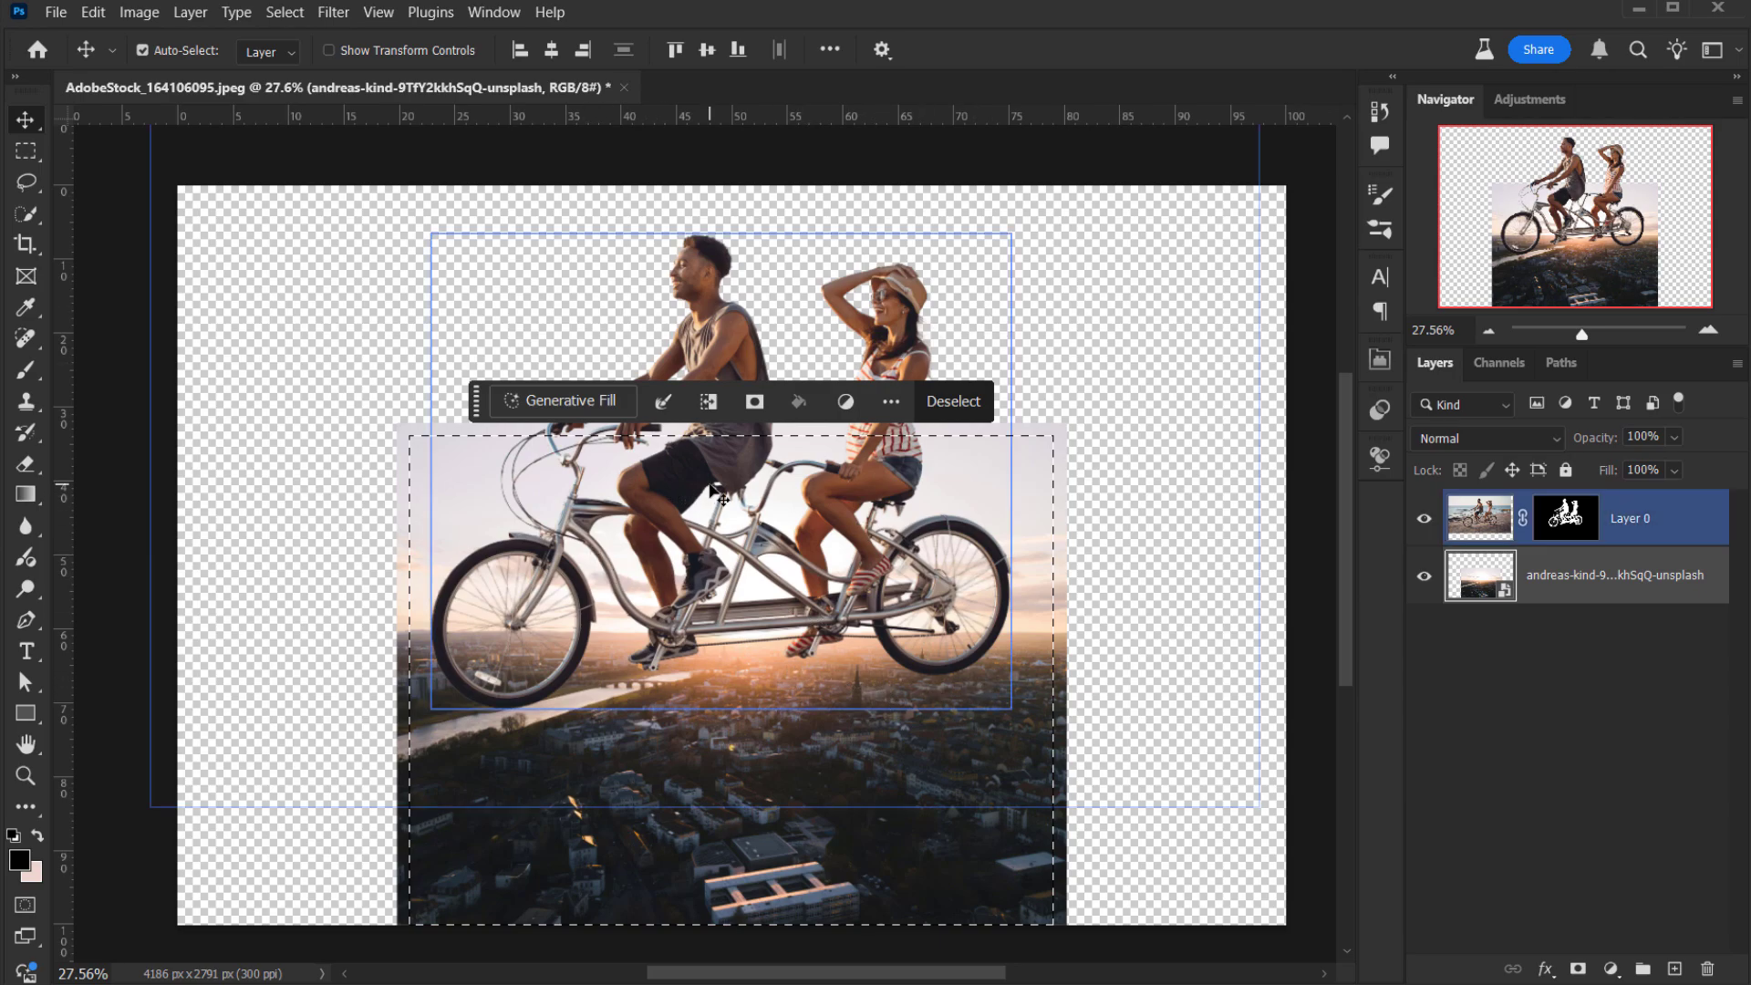
Invert the selection and extend the city scene over the empty canvas with Generative Fill, using no prompt.
left_click(292, 14)
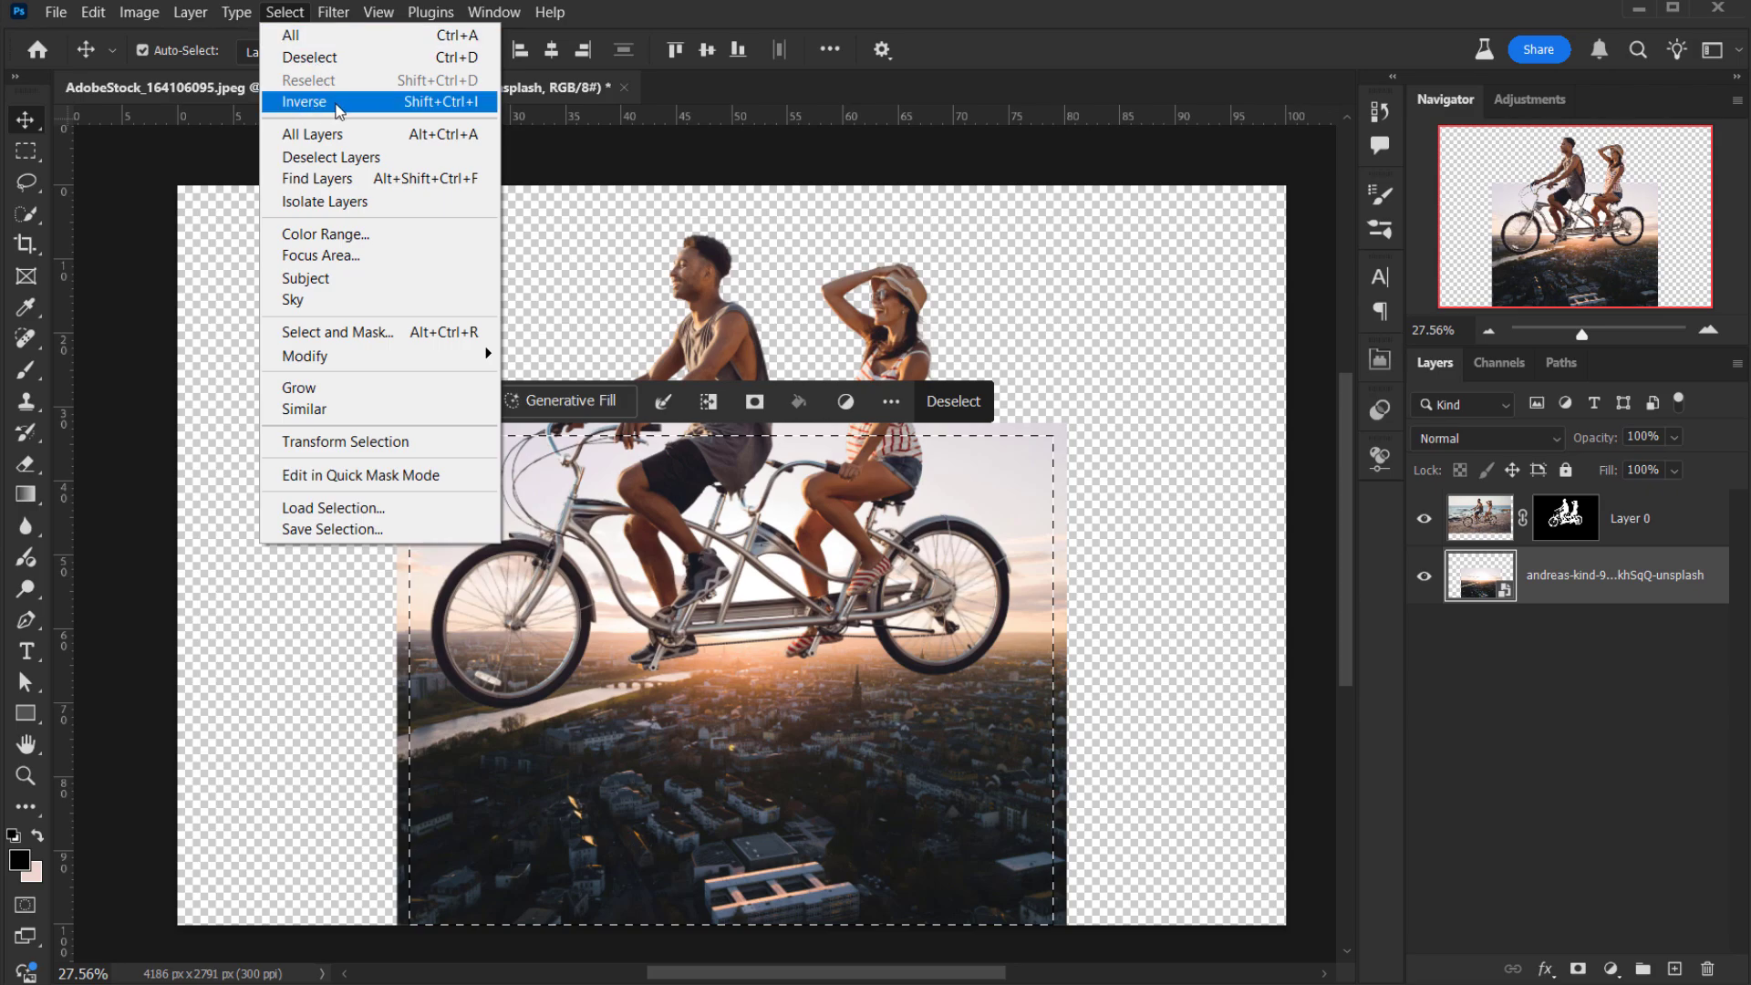
left_click(419, 102)
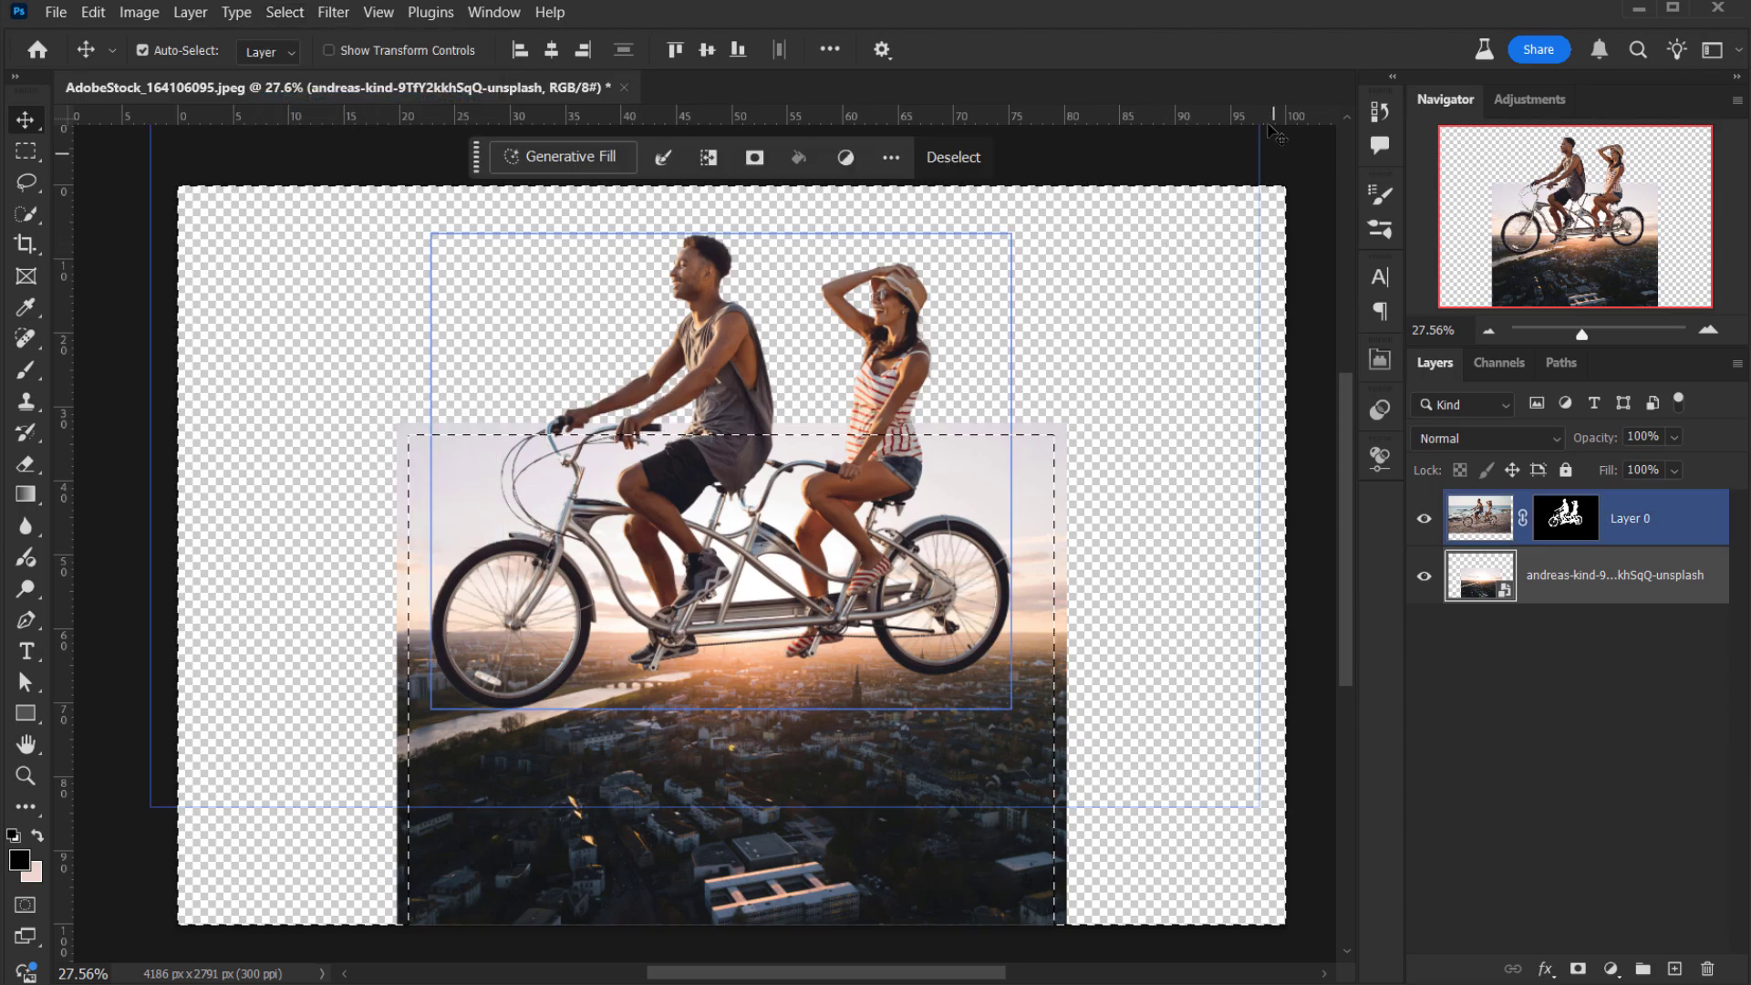
left_click(565, 161)
left_click(979, 156)
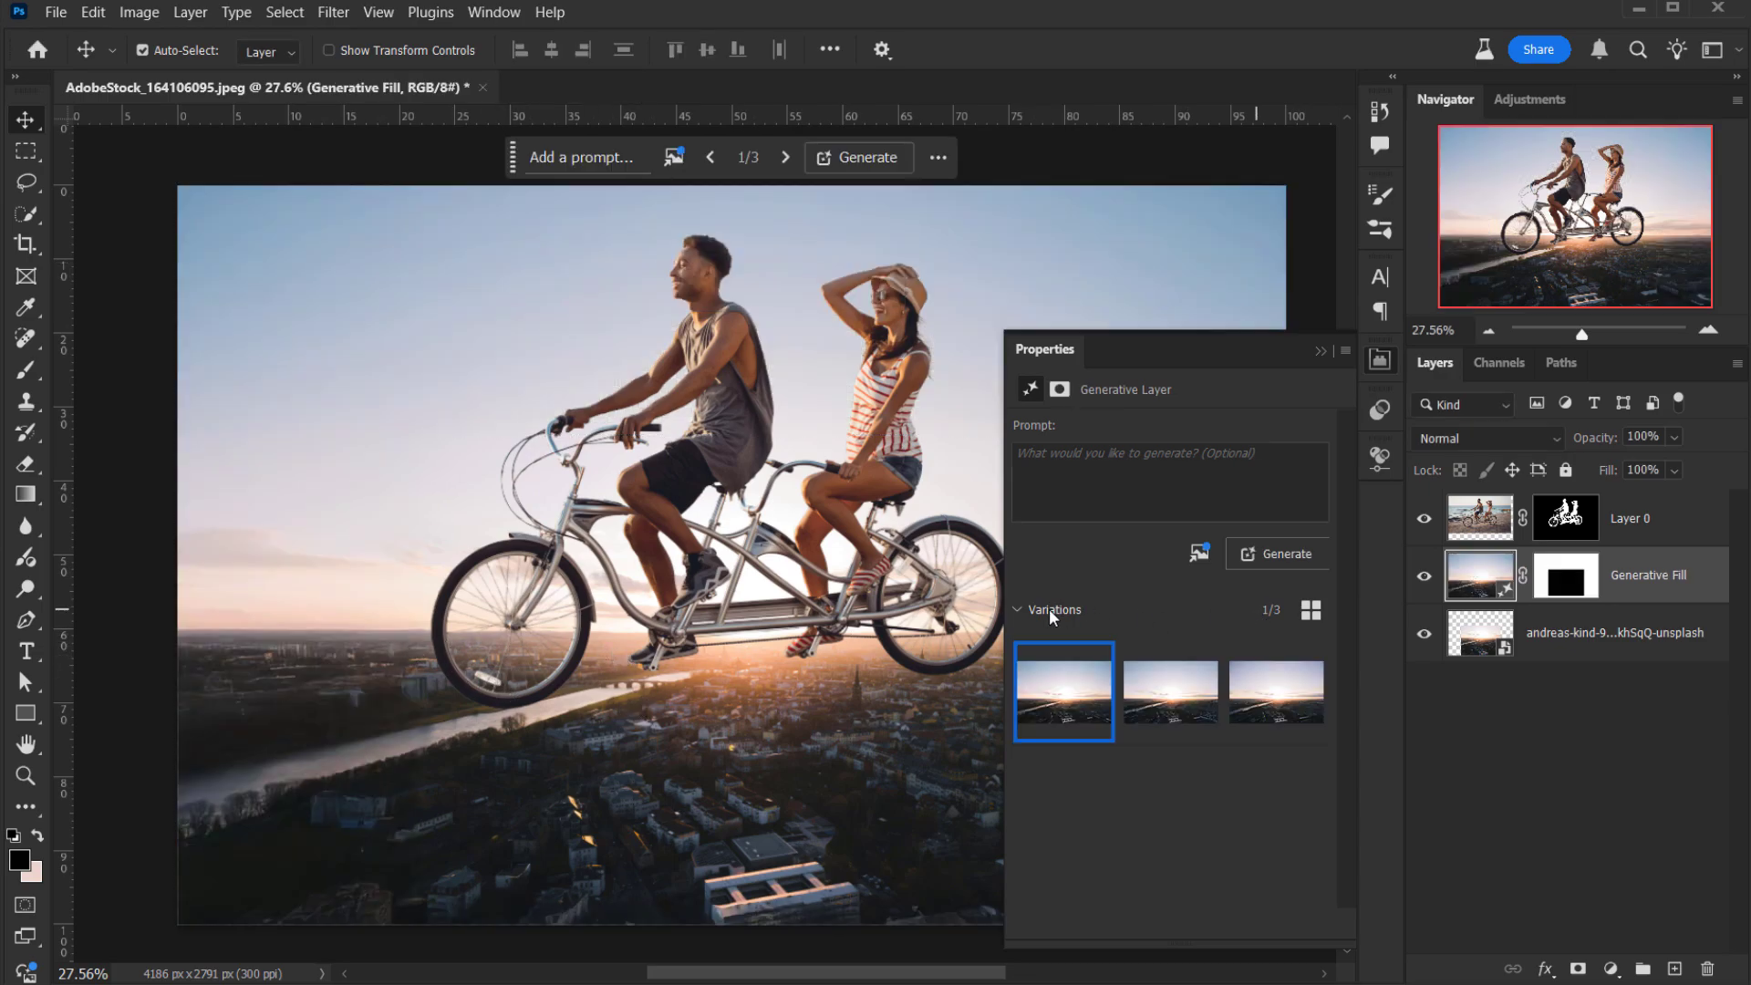
Compare the three Generative Fill variations and keep the second one for the extended city background.
left_click(1140, 703)
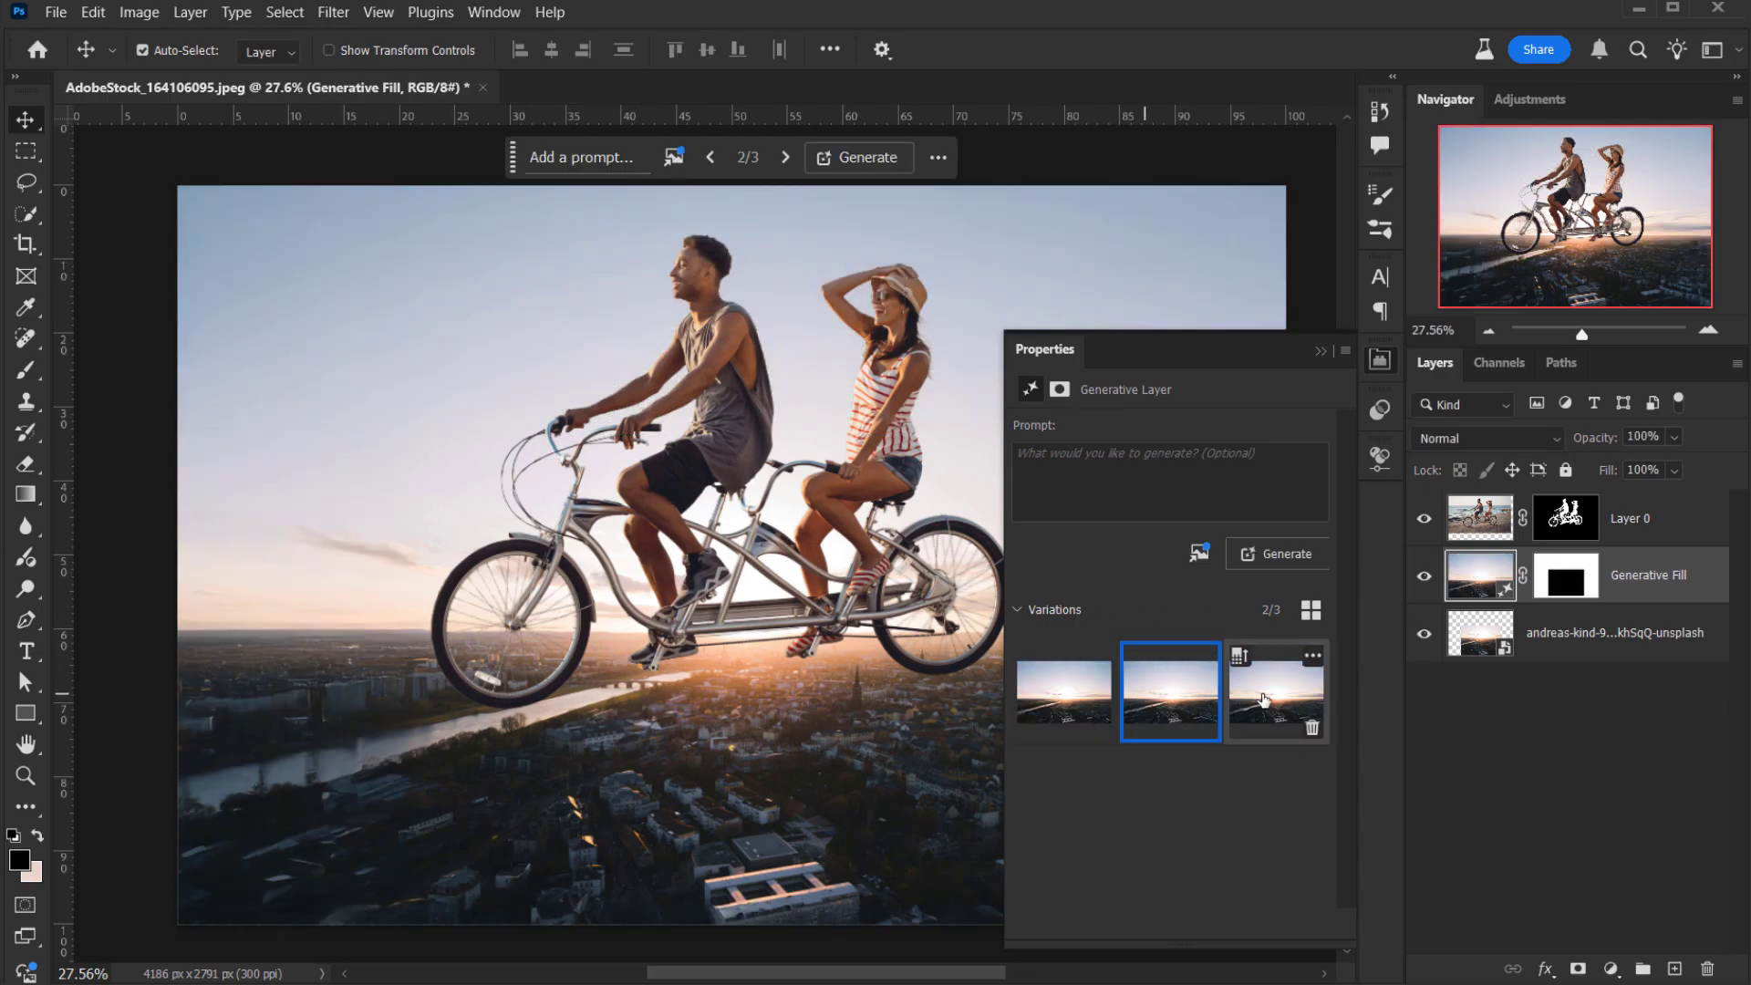
left_click(1263, 699)
left_click(1138, 716)
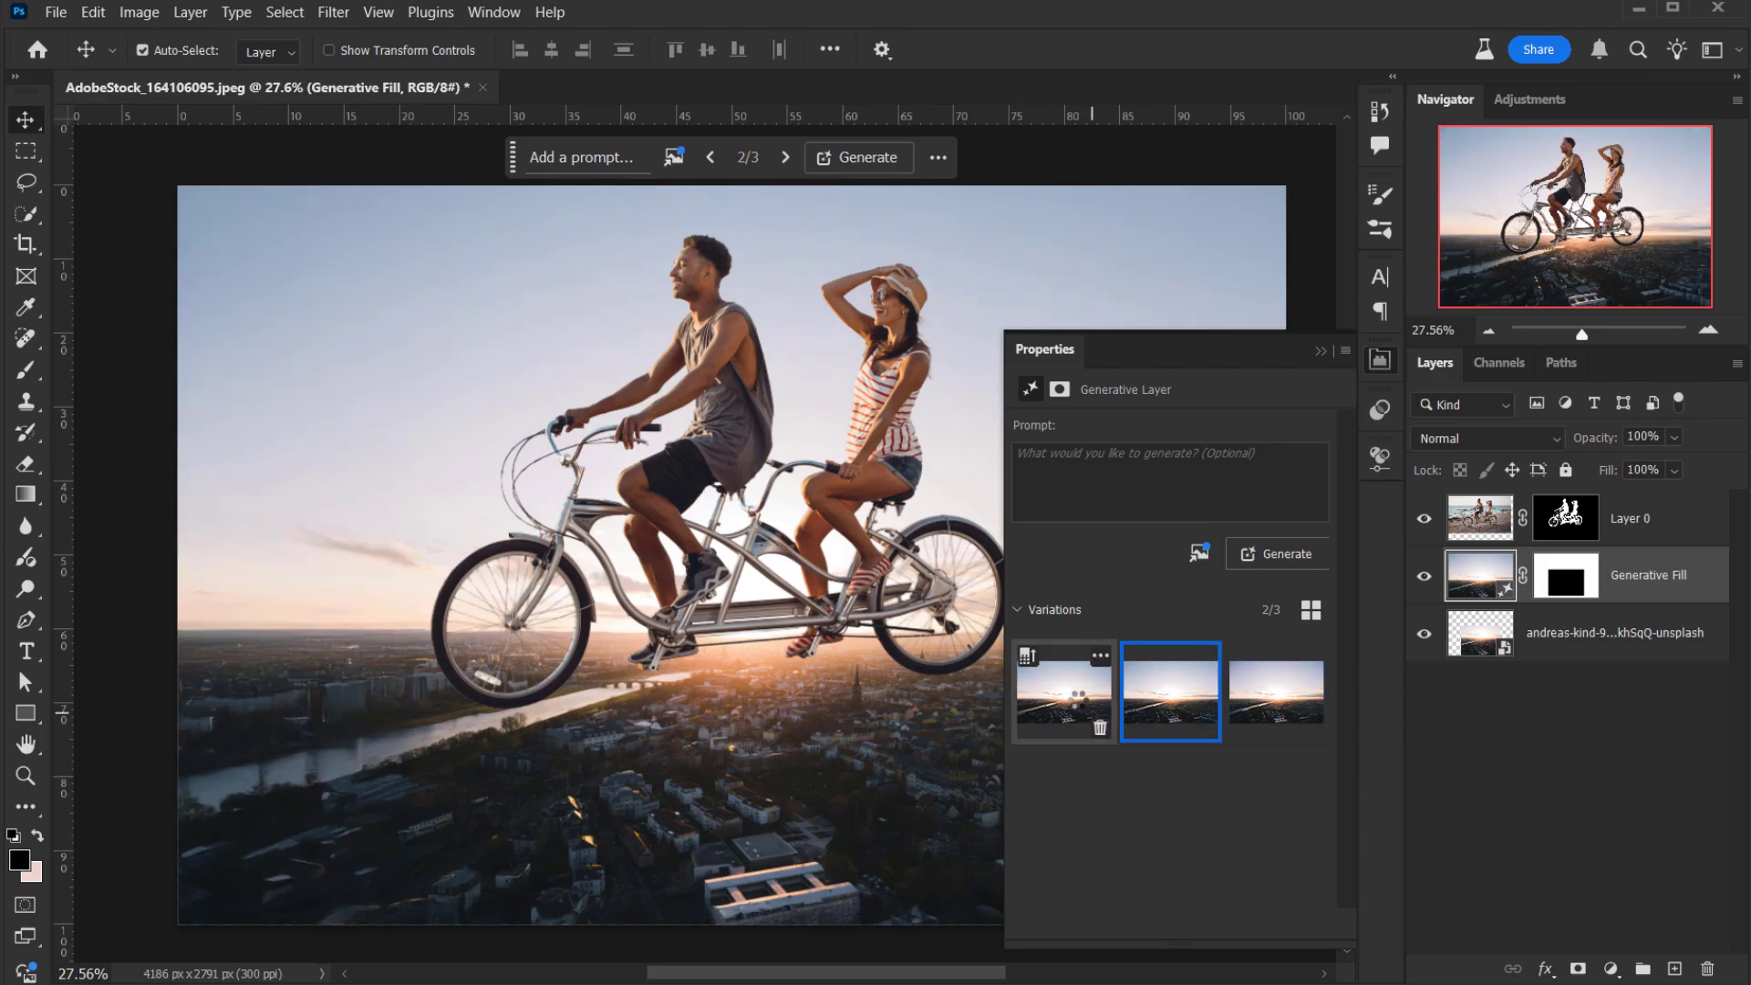
left_click(1076, 702)
left_click(1162, 698)
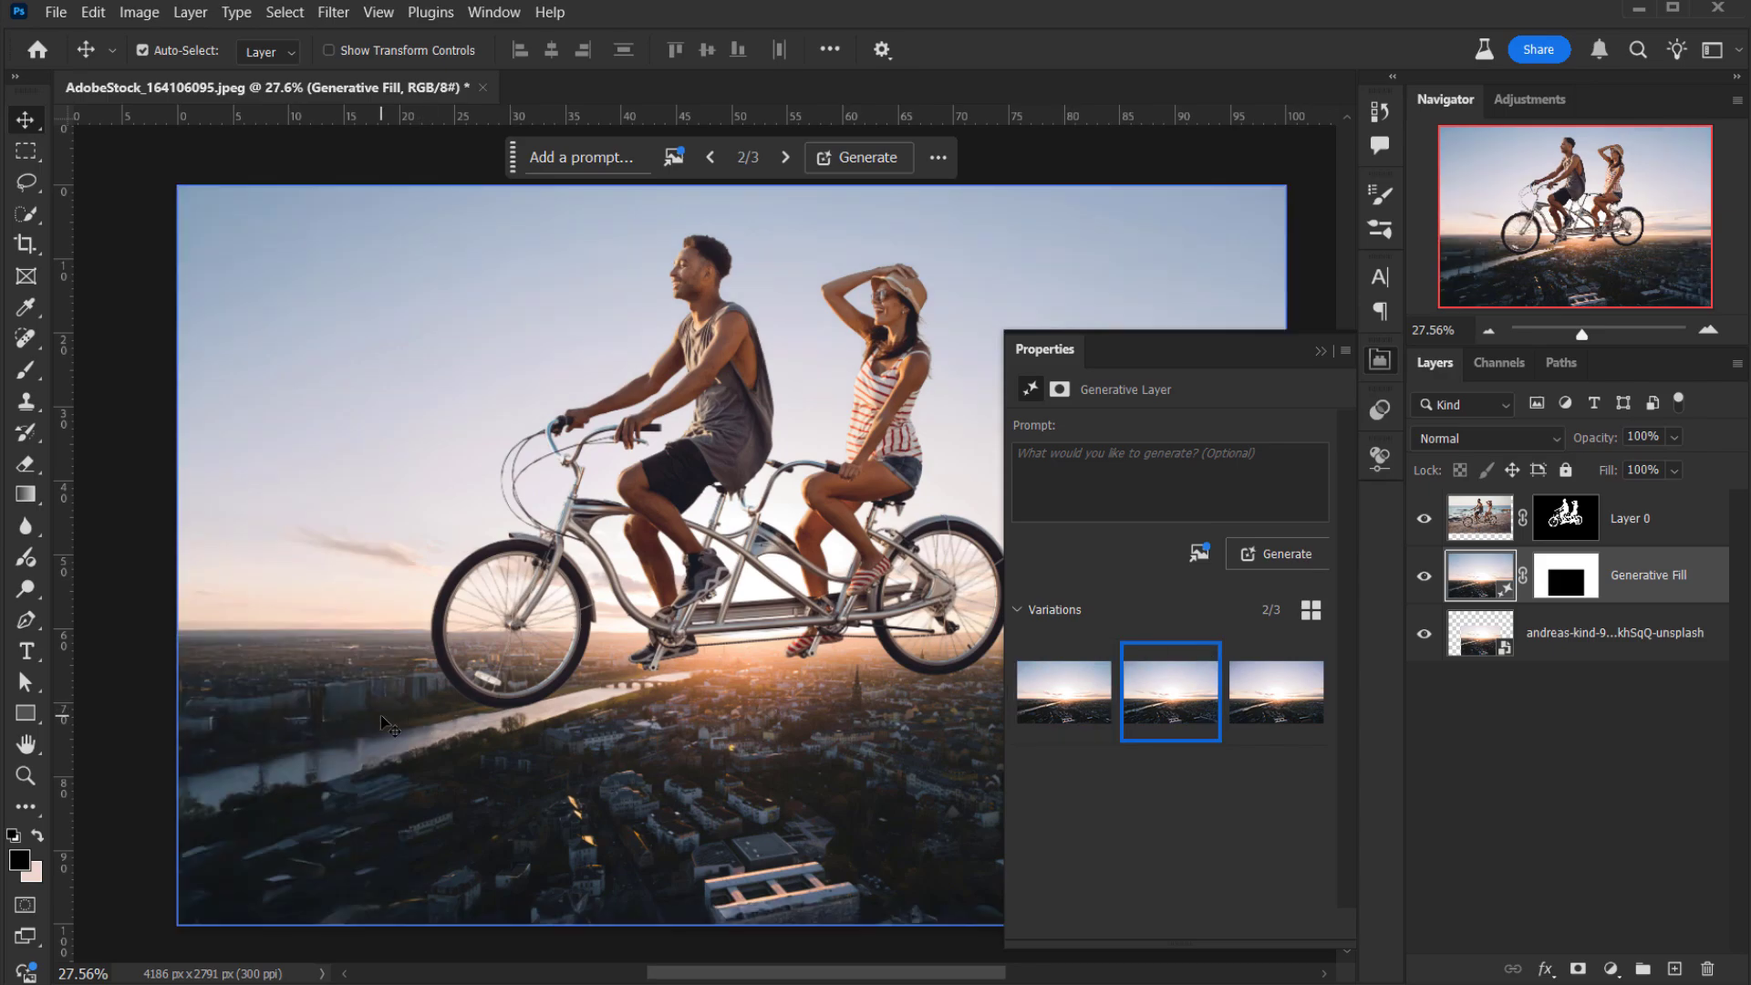
left_click(1275, 716)
left_click(1176, 690)
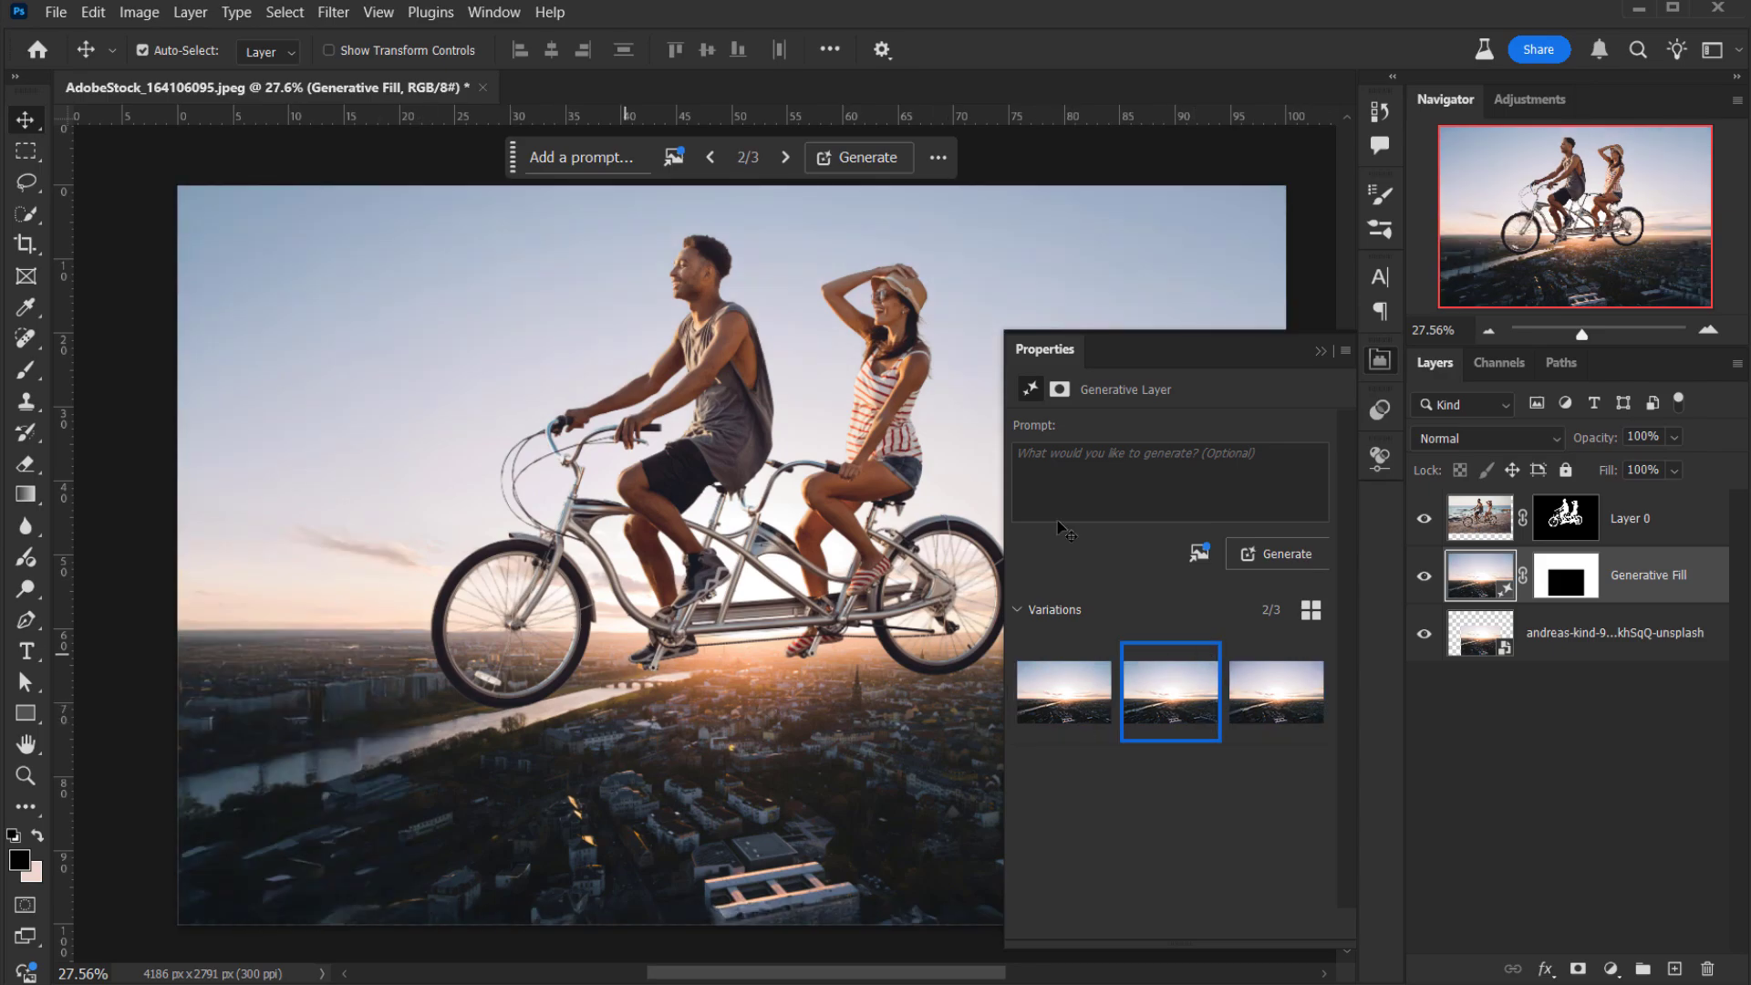
left_click(1322, 351)
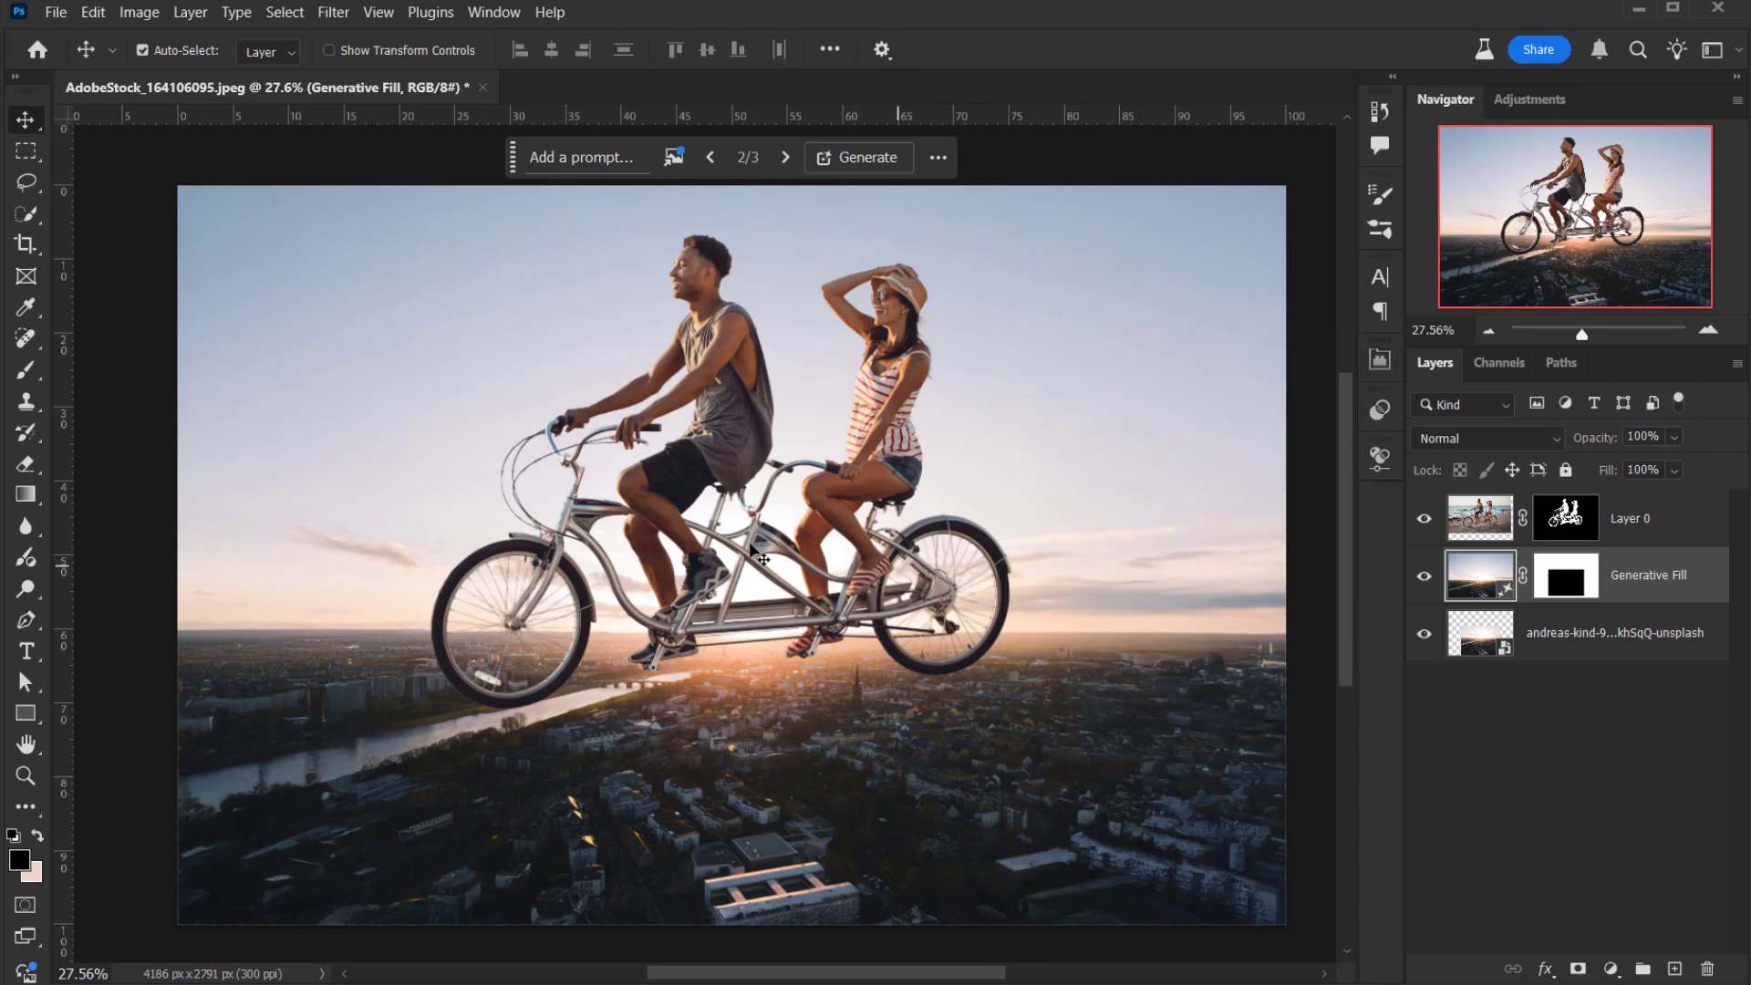
Select the image of the couple in Layer 0 and open the Match Color adjustment for it.
scroll(625, 830, "down", 1)
scroll(626, 830, "down", 2)
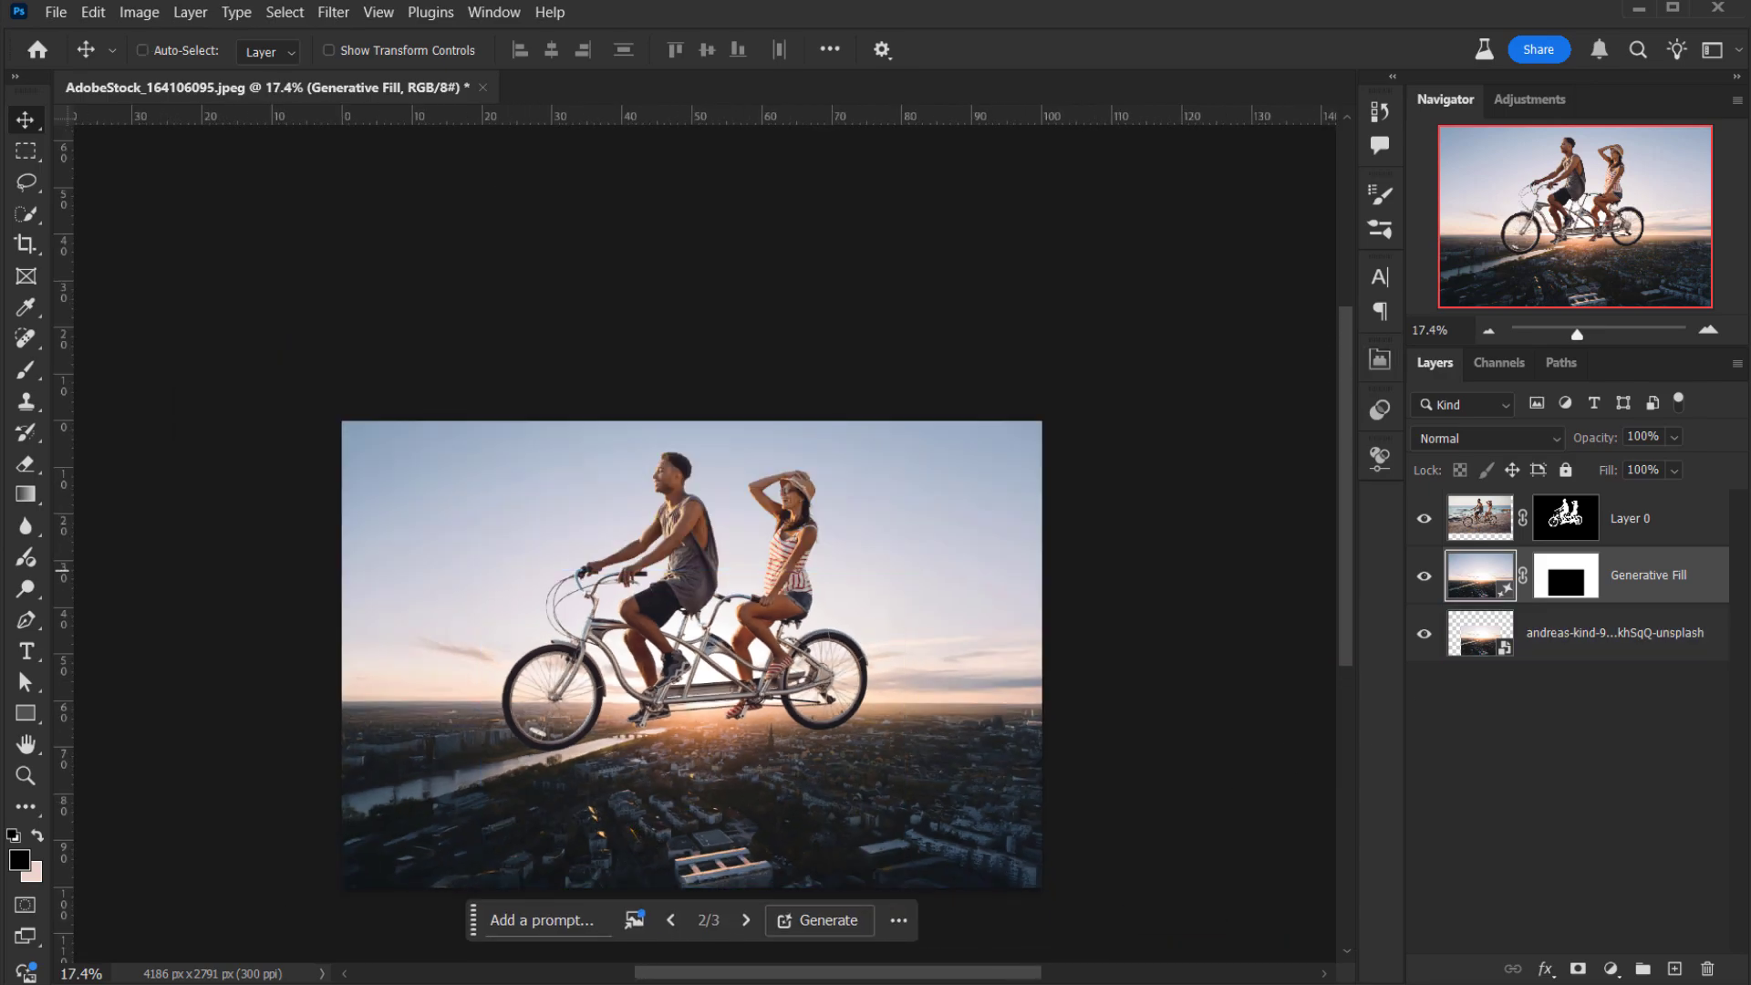
key("ctrl+0")
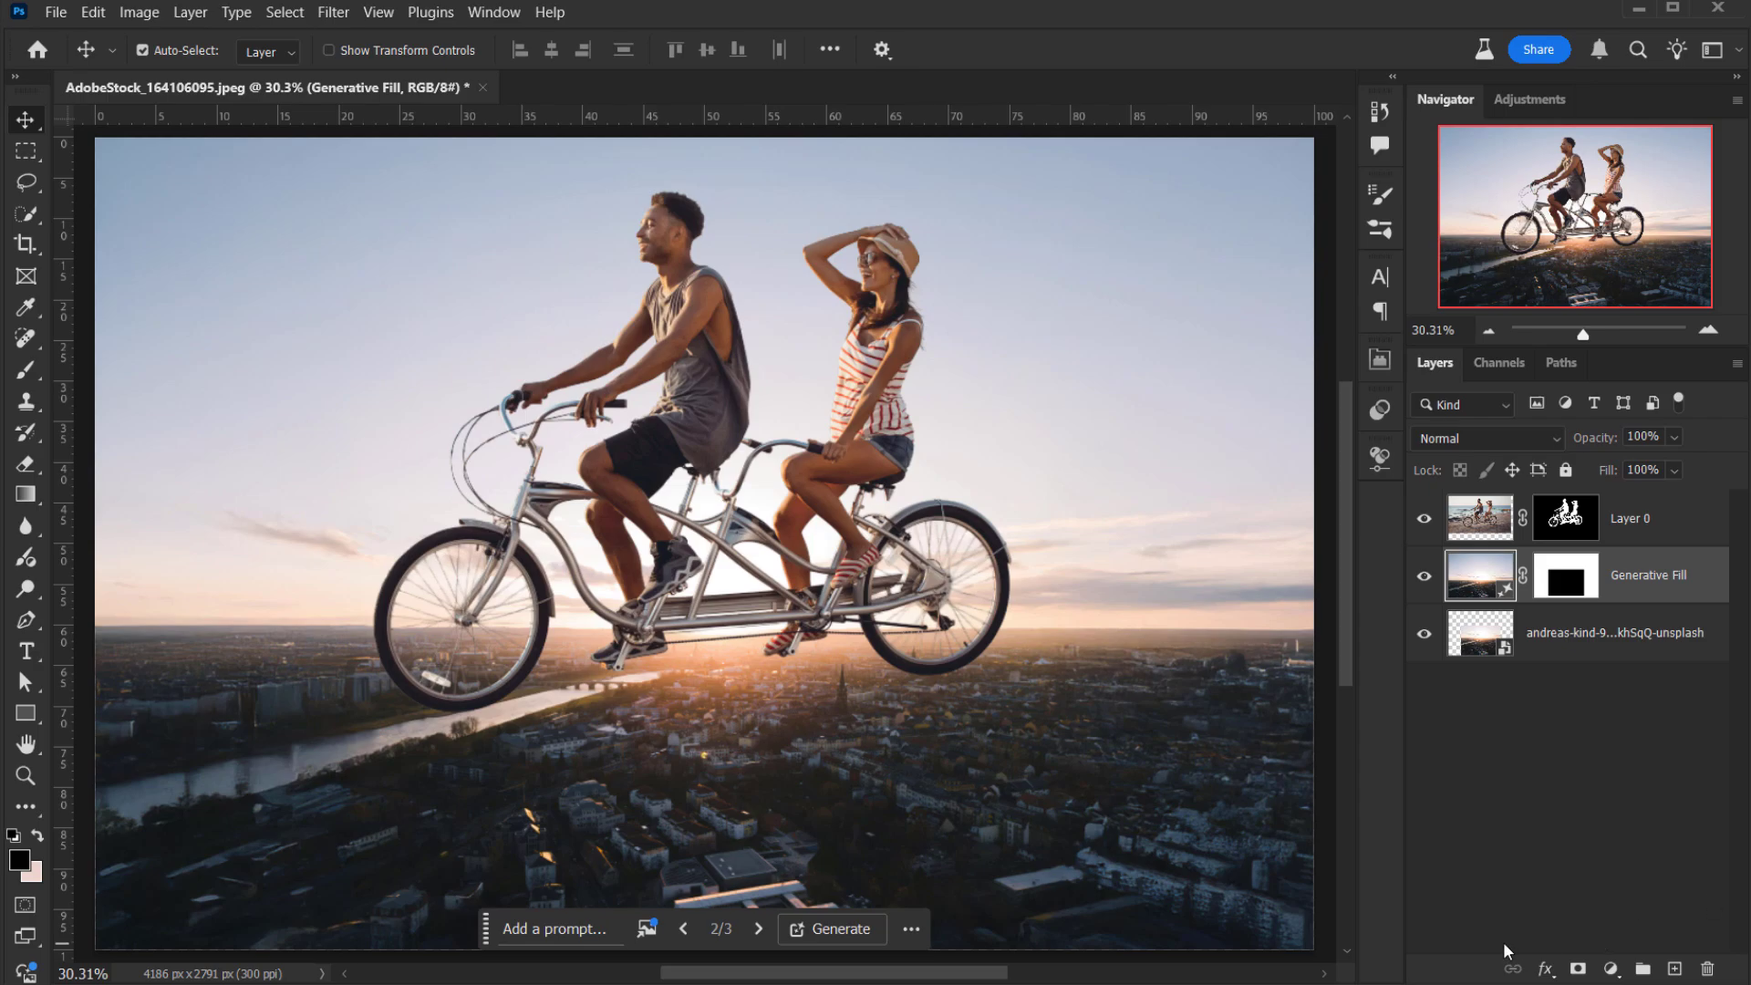
left_click(1483, 527)
left_click(1479, 516, "ctrl")
left_click(684, 378)
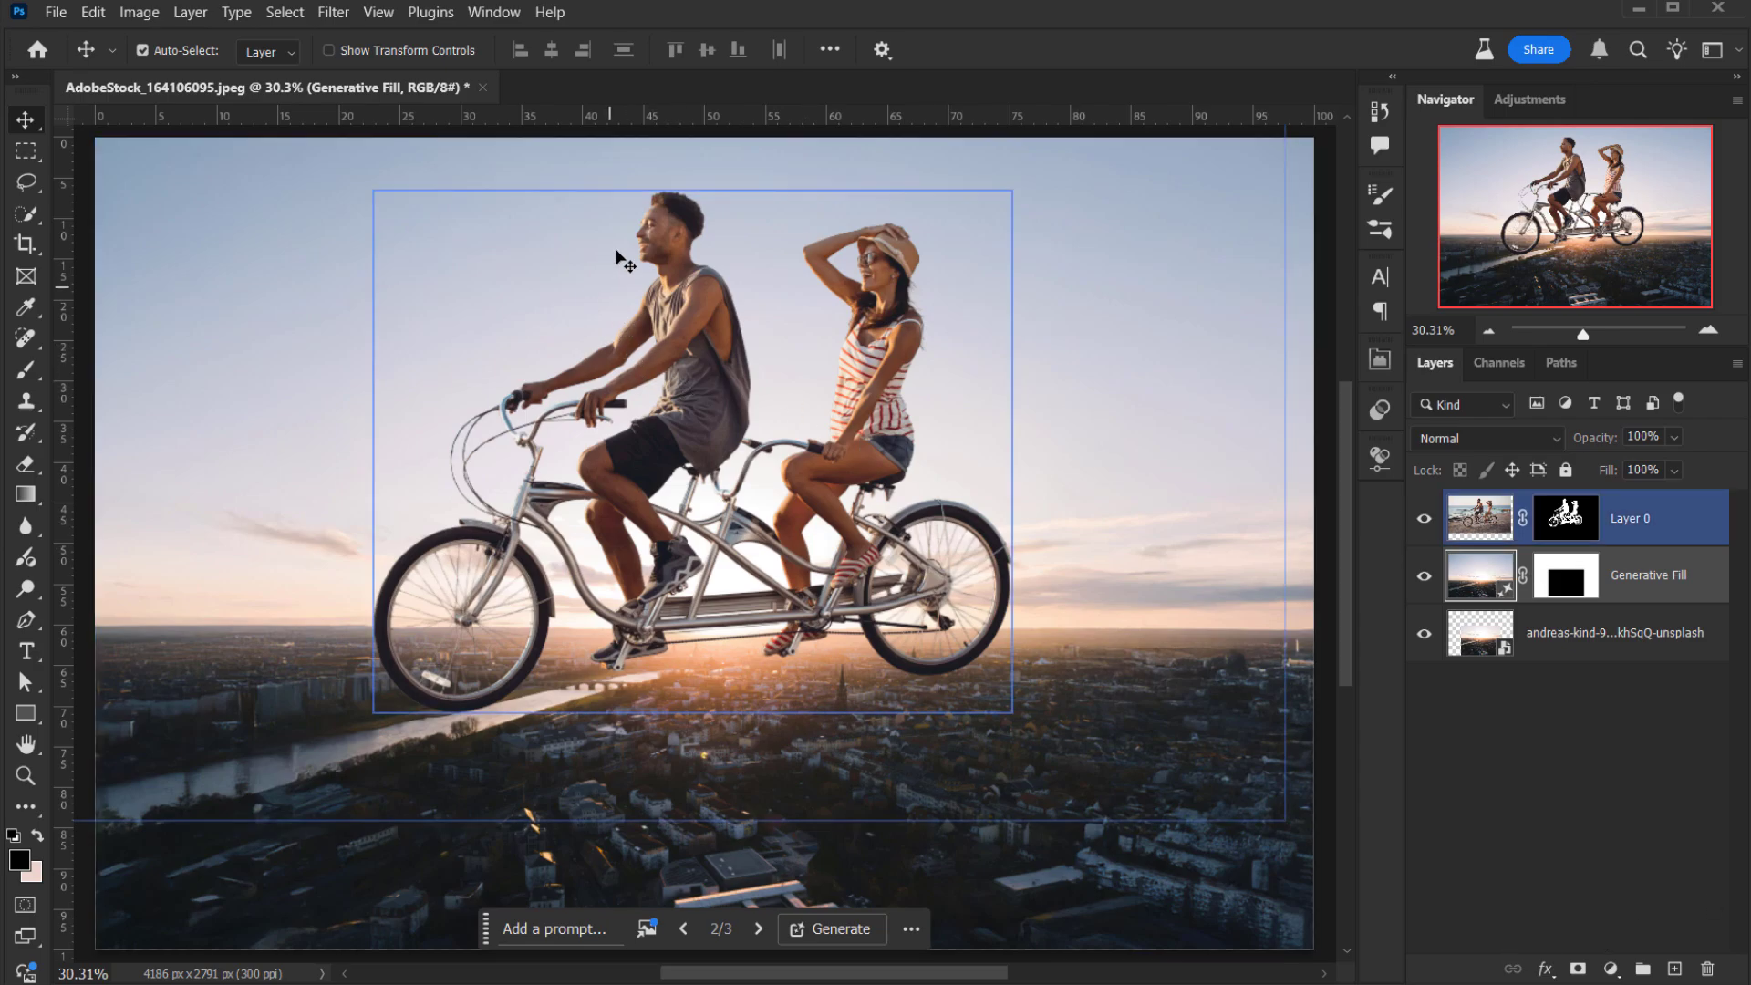
left_click(1480, 524)
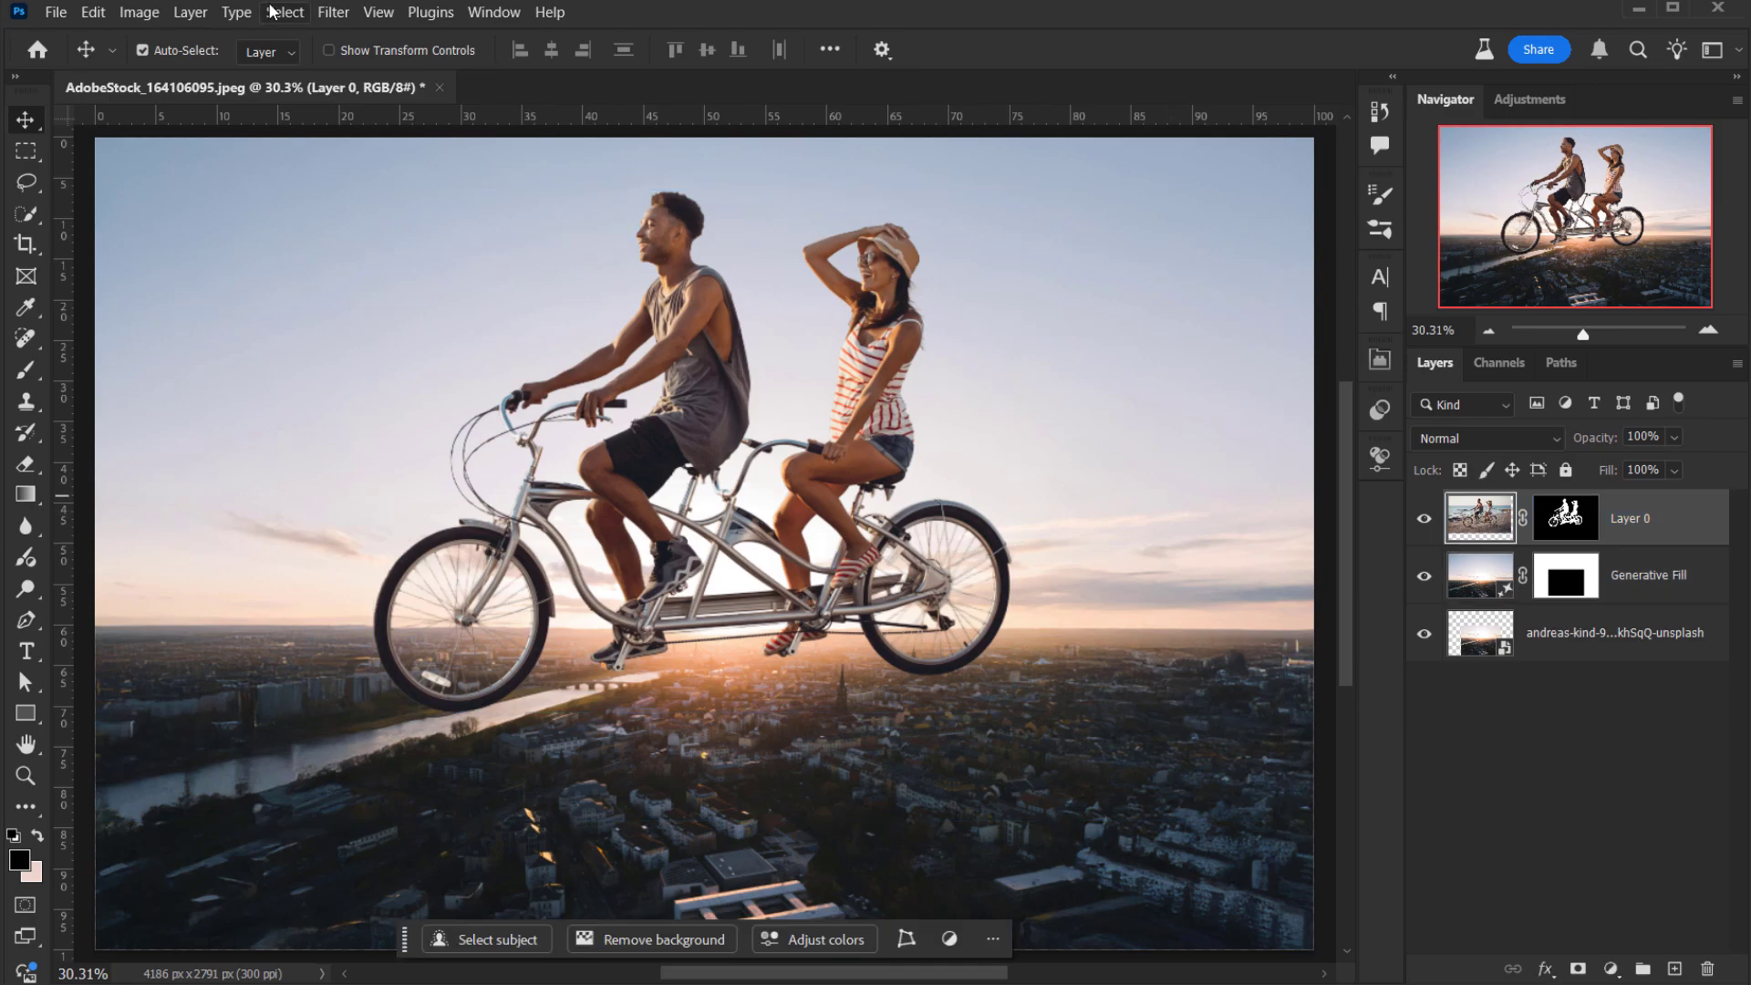
left_click(133, 17)
mouse_move(176, 68)
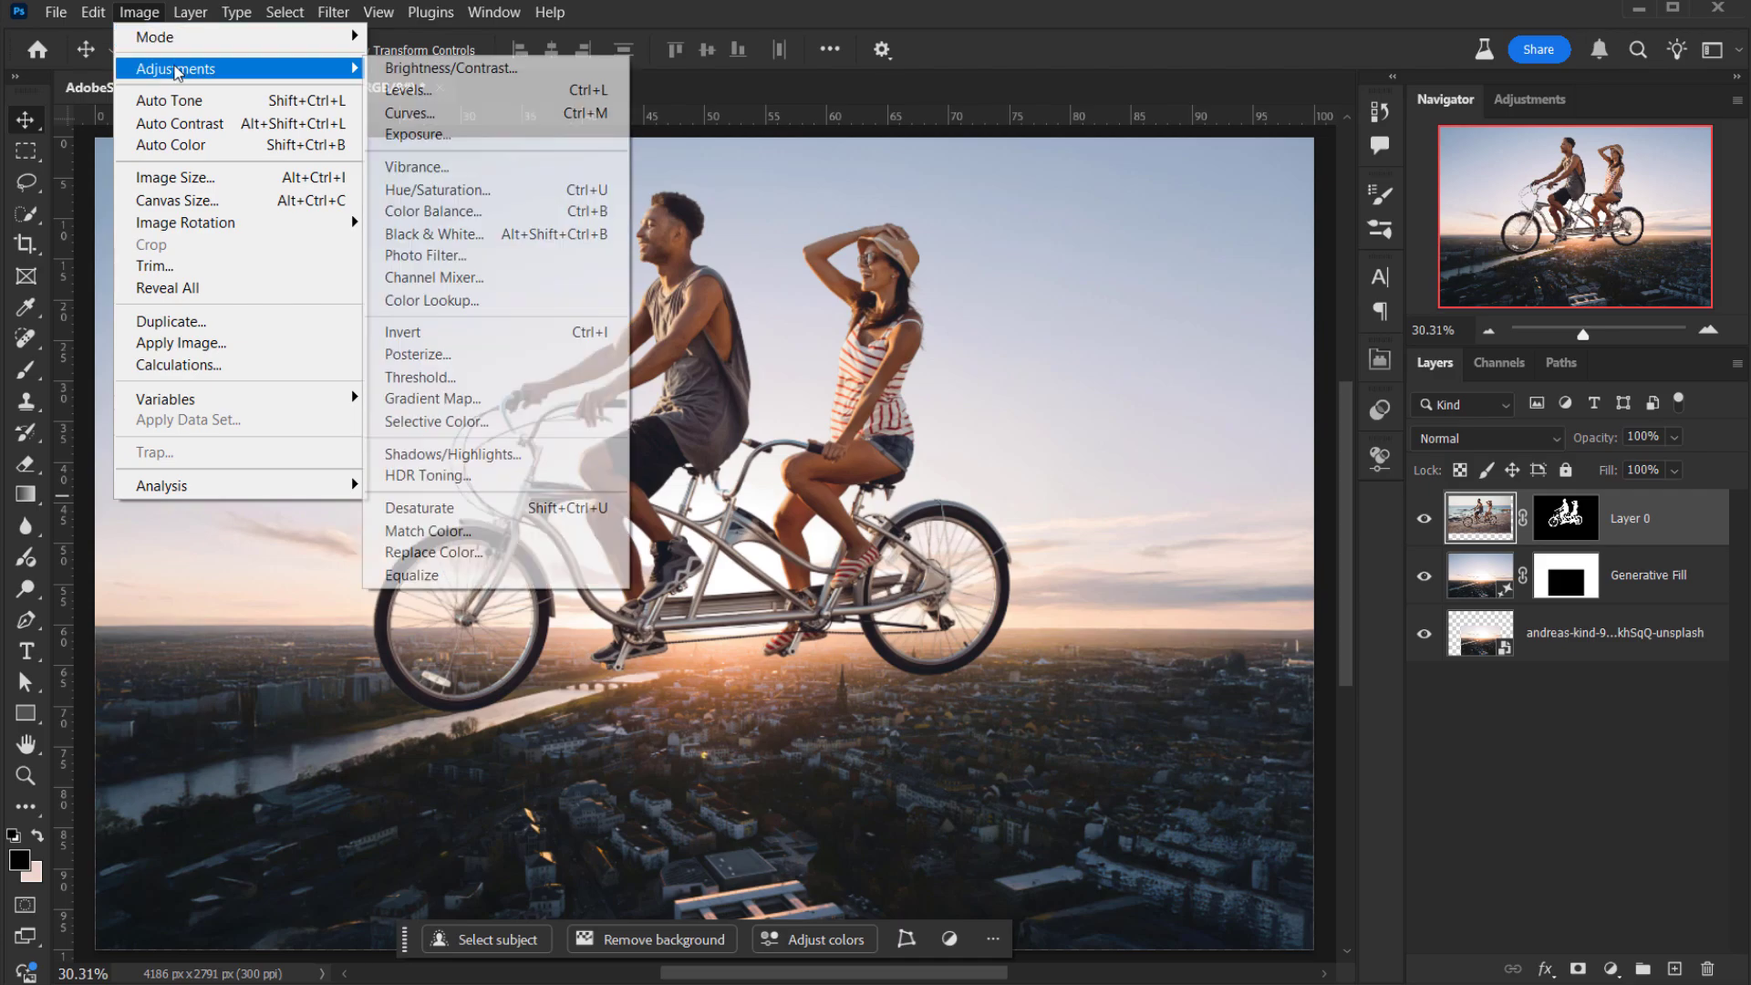
left_click(429, 531)
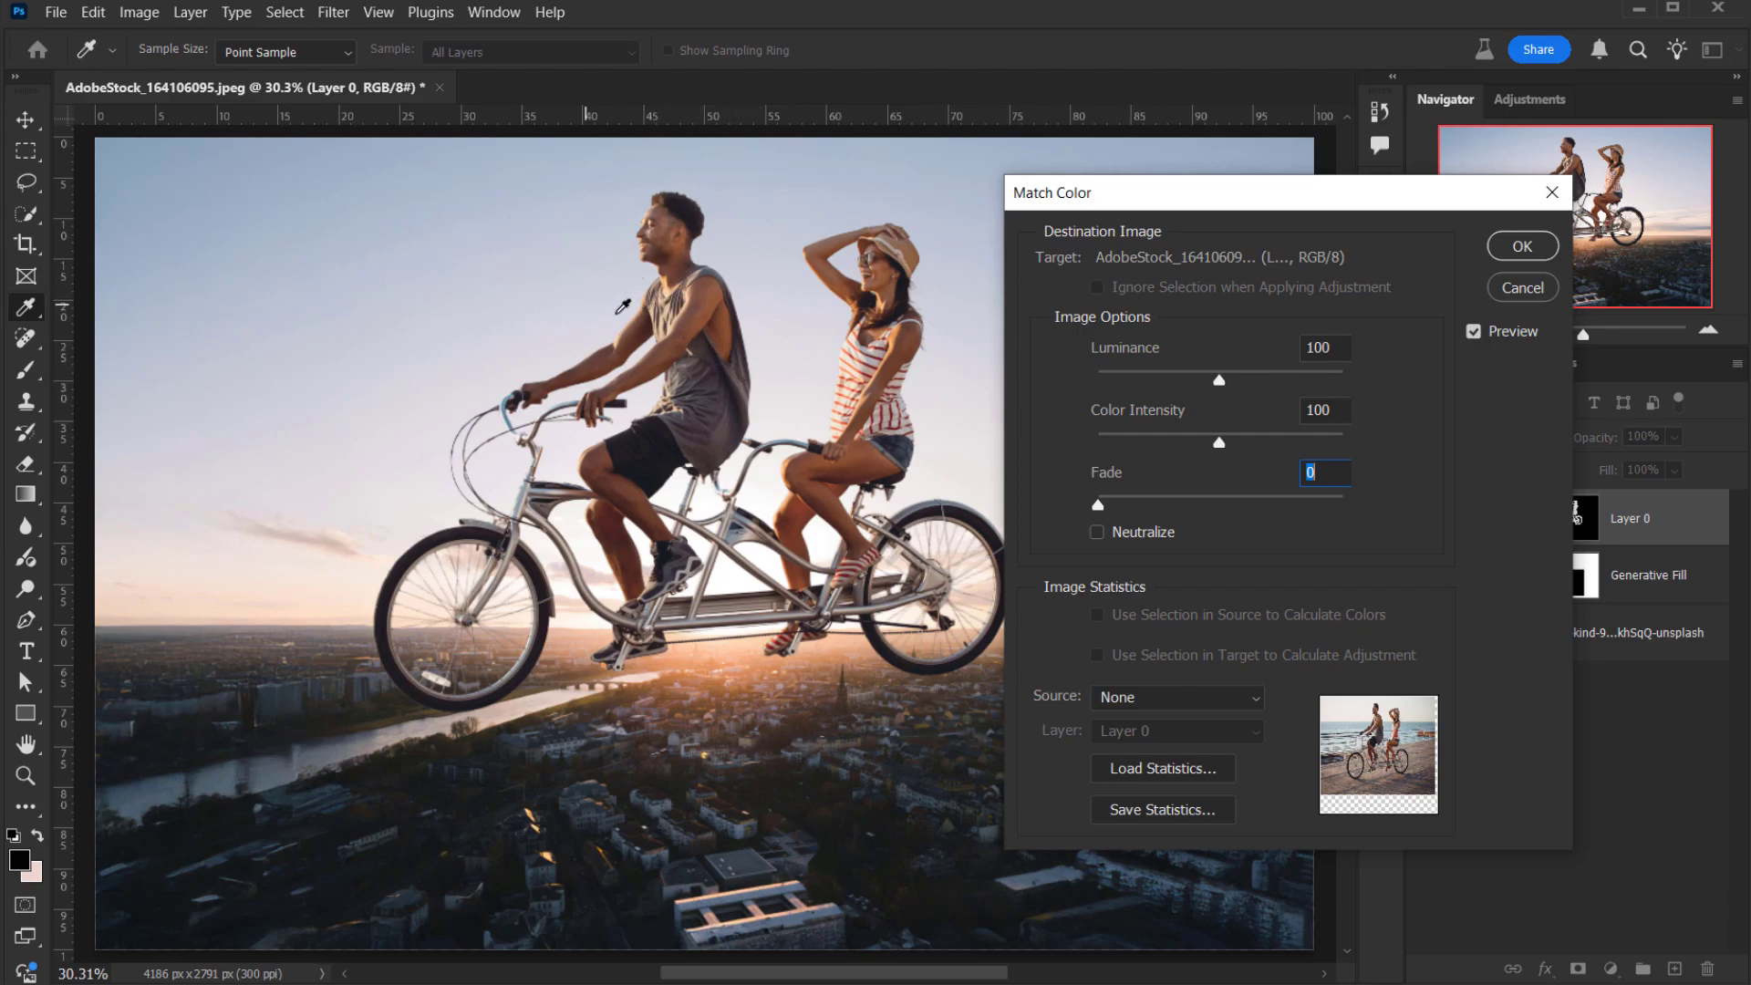
Set the Match Color source to AdobeStock_164106095.jpeg and its source layer to Generative Fill.
left_click(1094, 698)
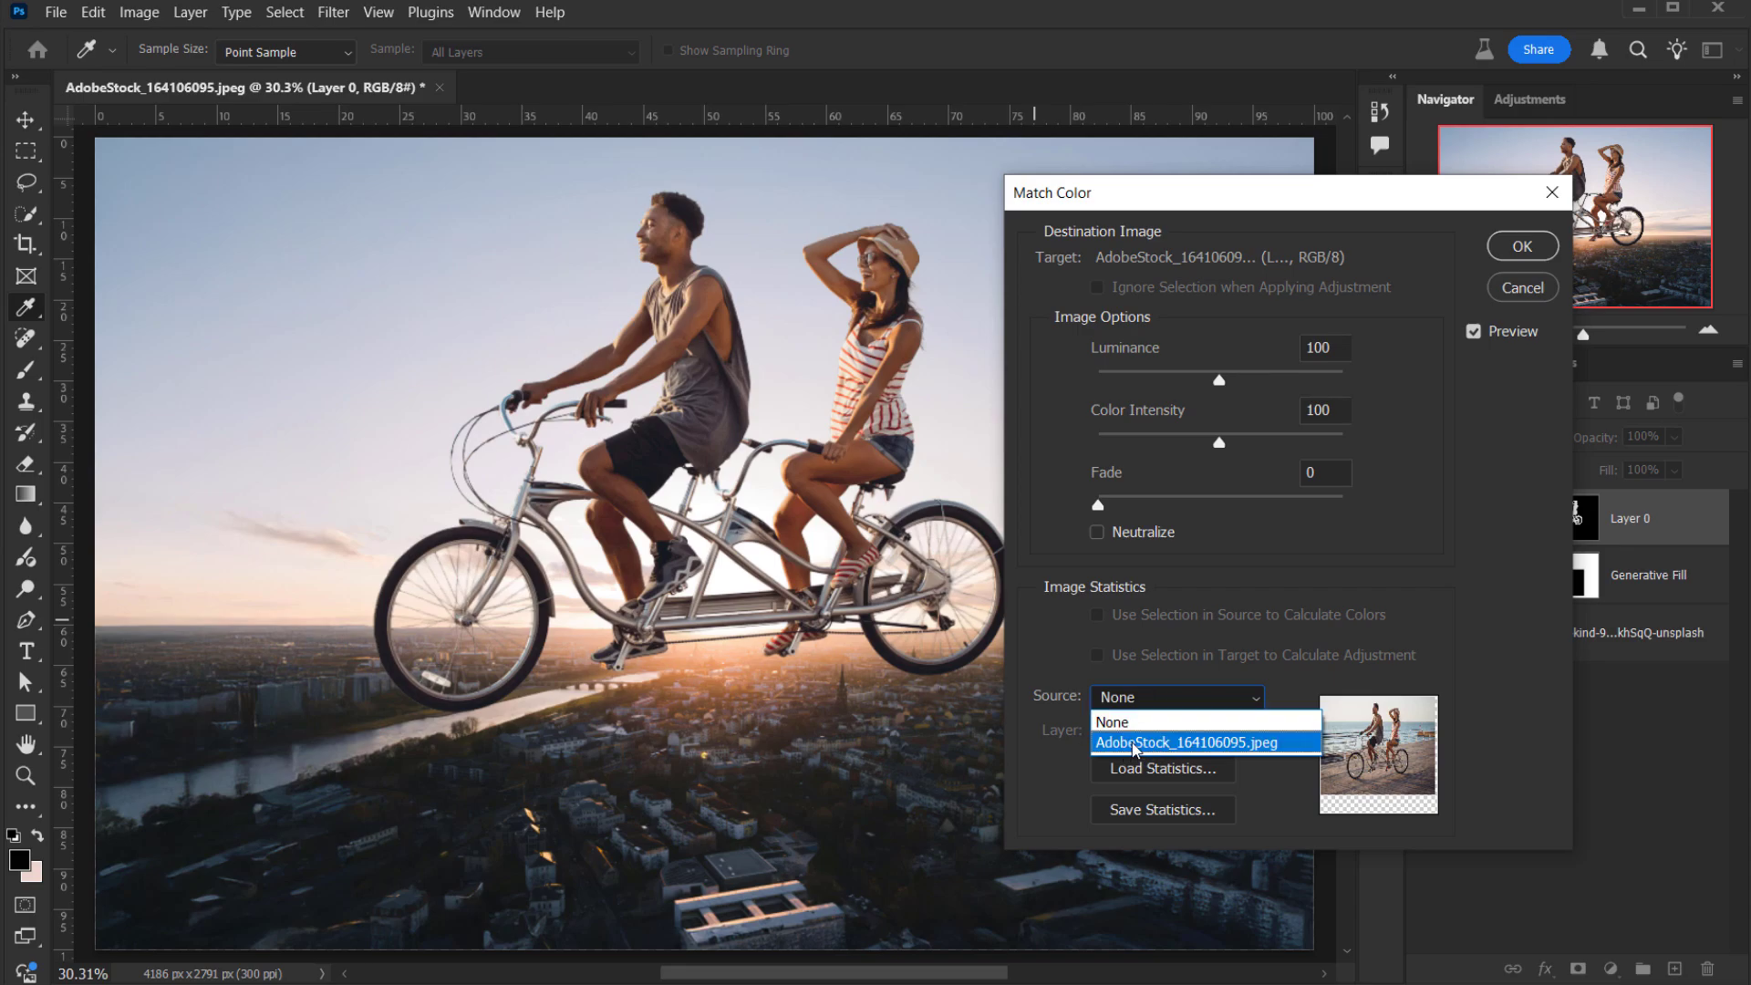
left_click(1136, 746)
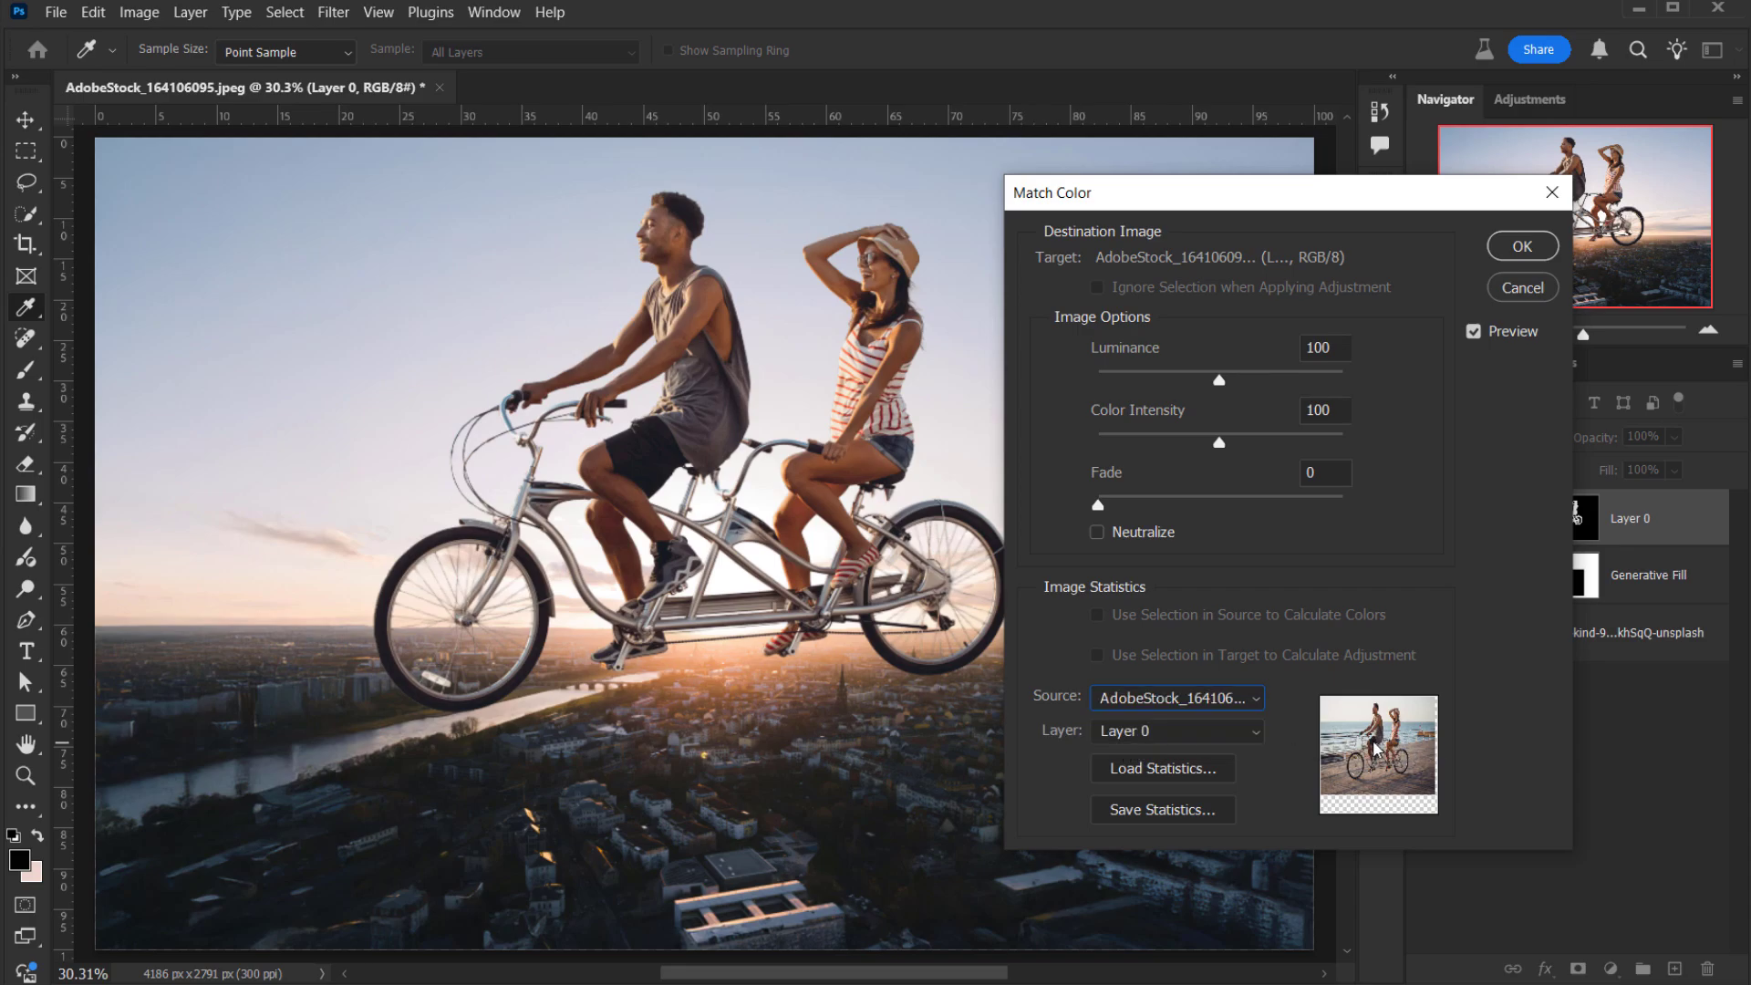
left_click(1159, 732)
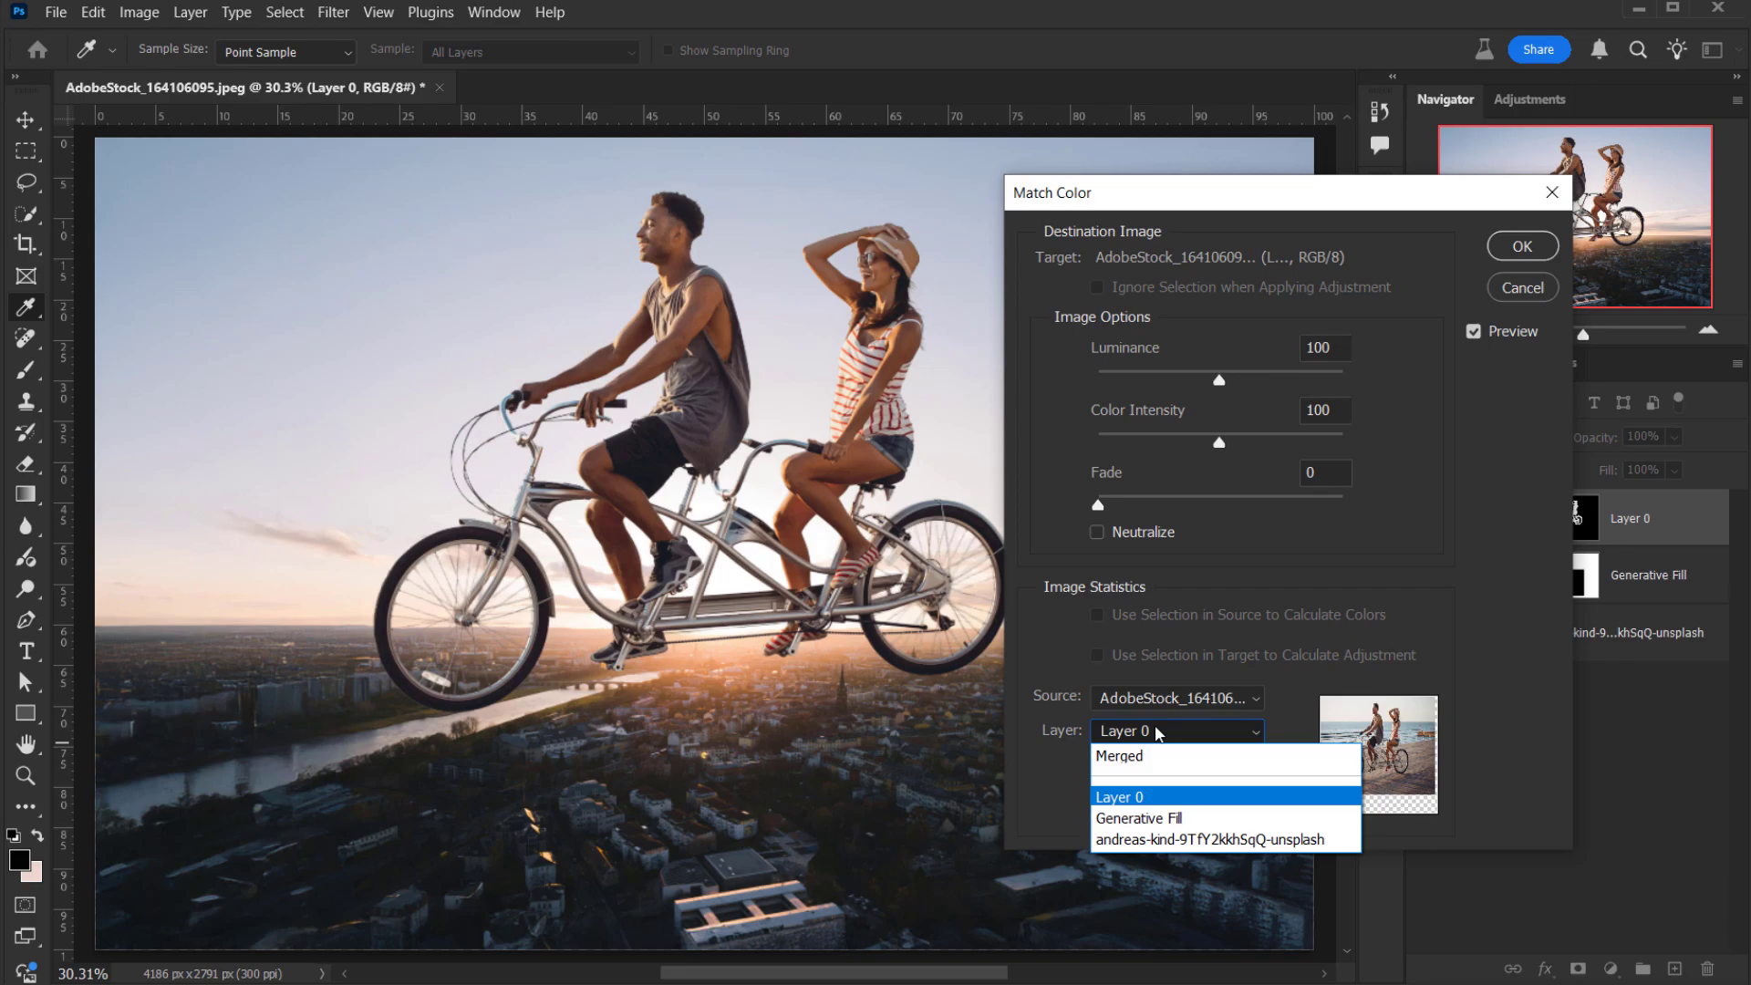
left_click(1158, 818)
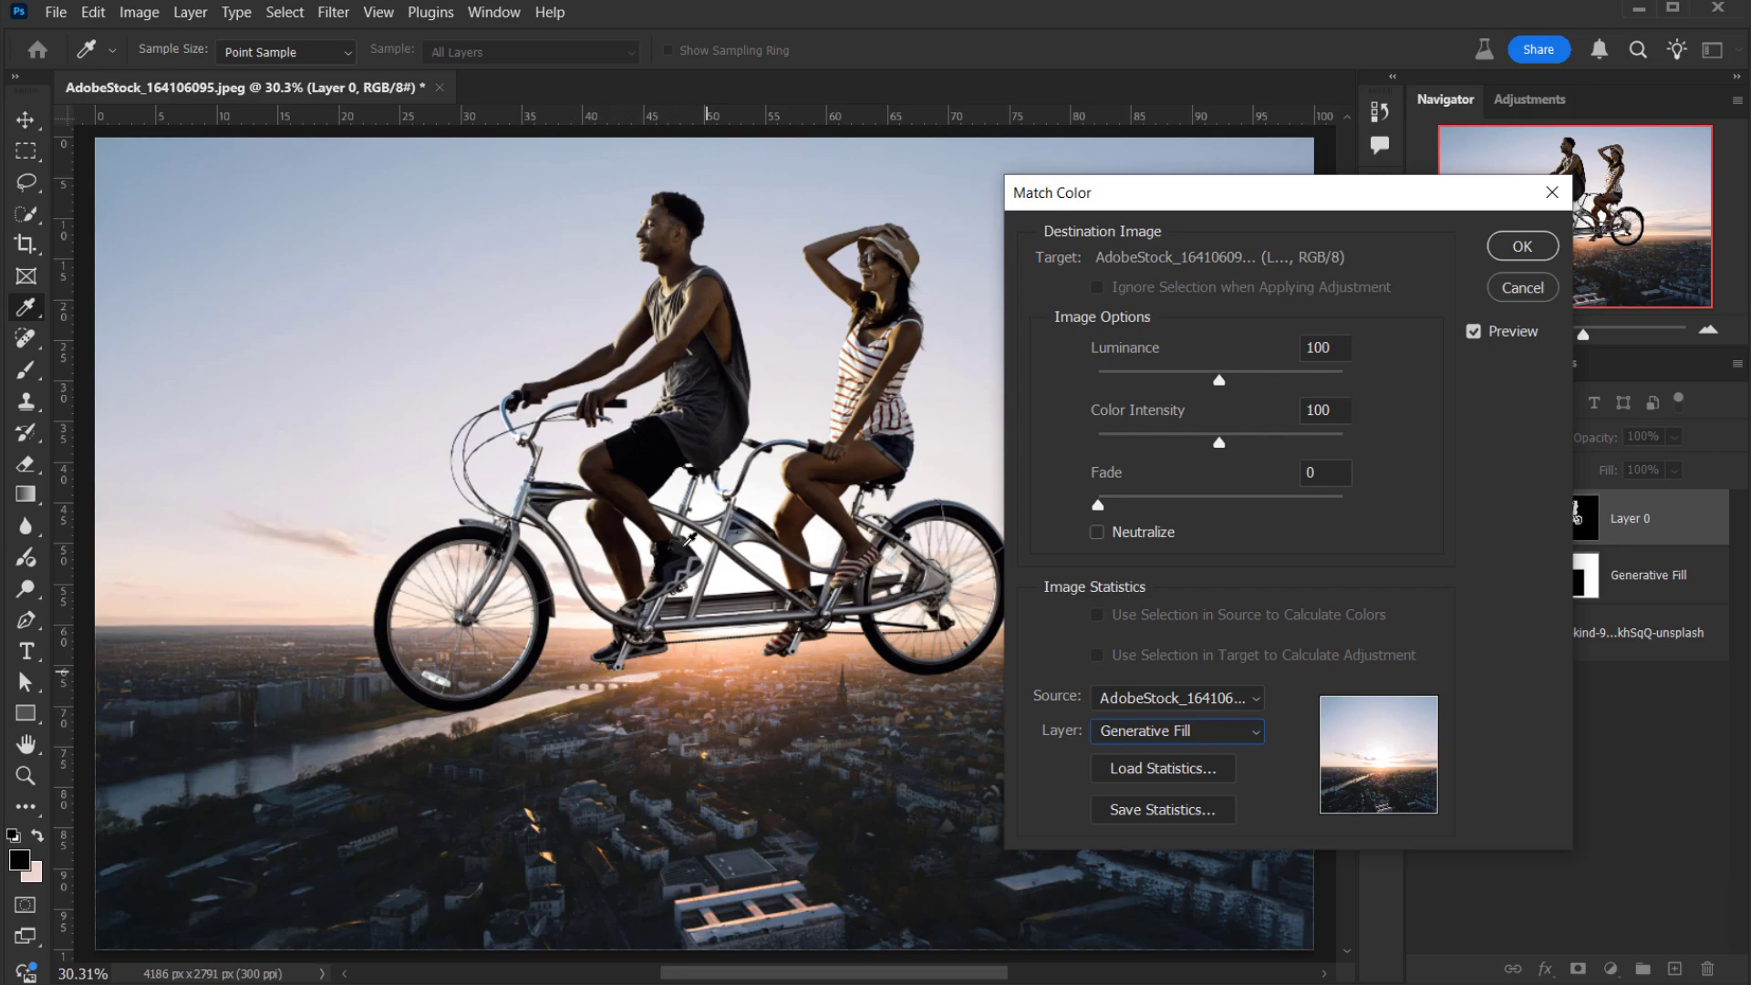
Set Match Color's Luminance to 125, Color Intensity to 130 and Fade to 18.
double_click(1319, 411)
left_click(1335, 350)
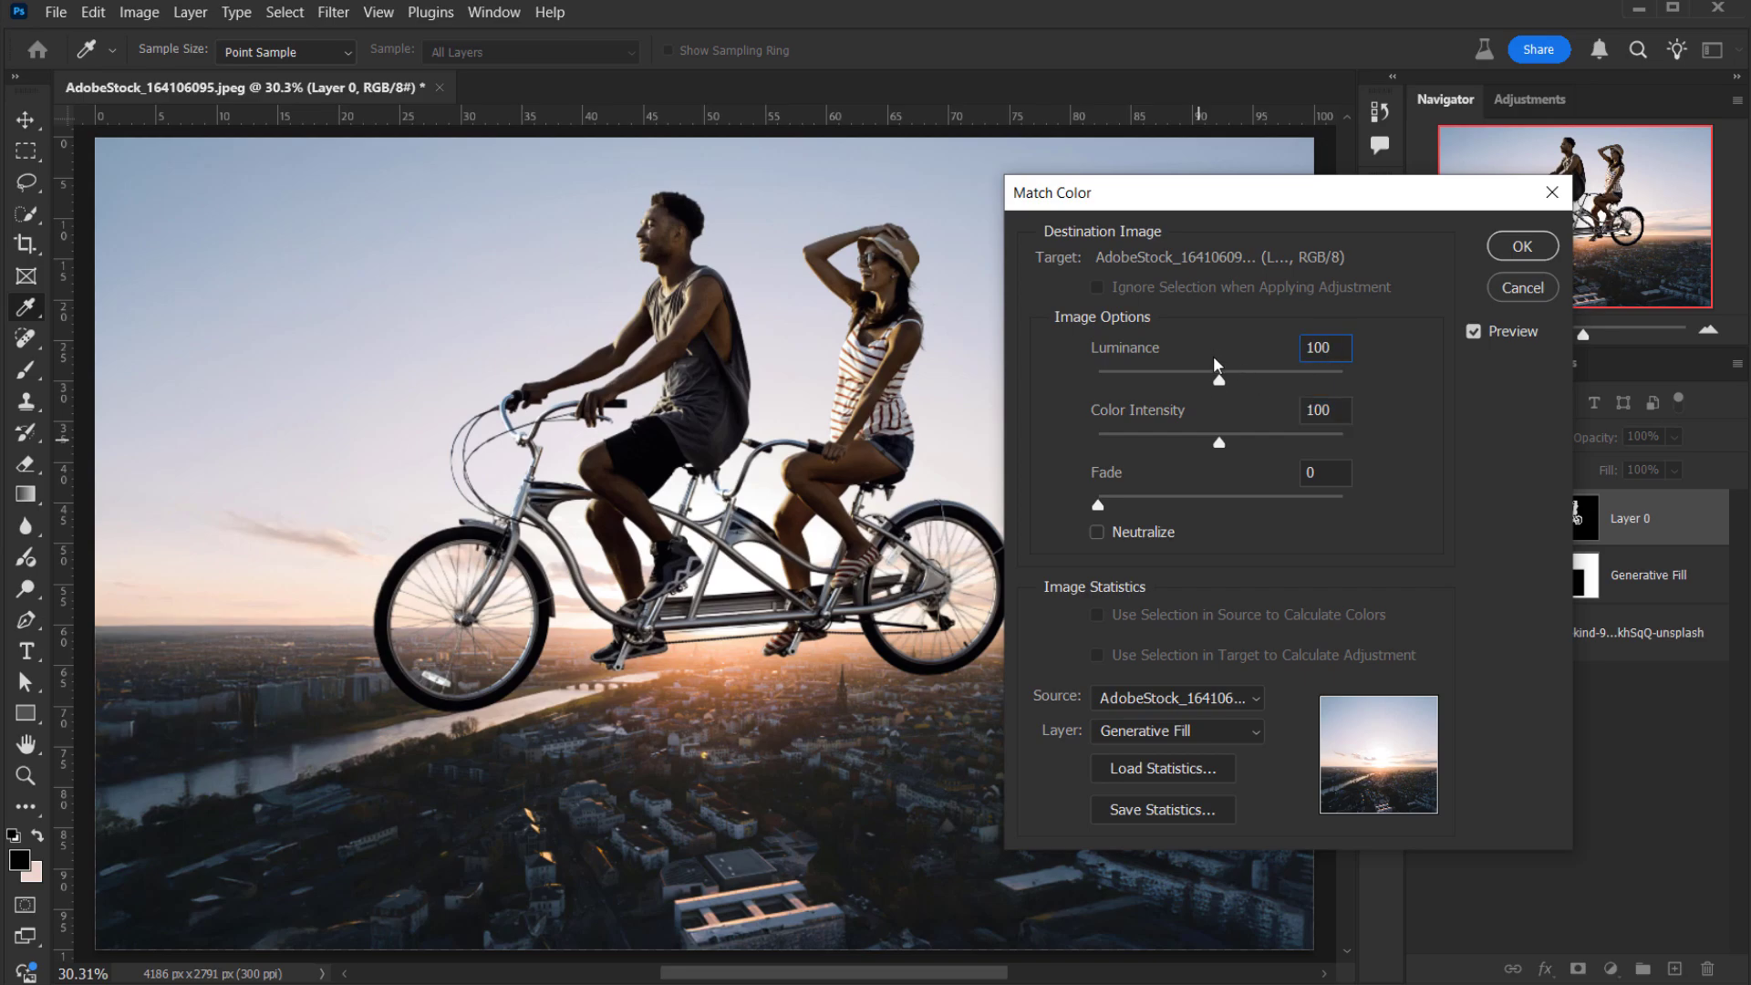
left_click_drag(1222, 386, 1253, 385)
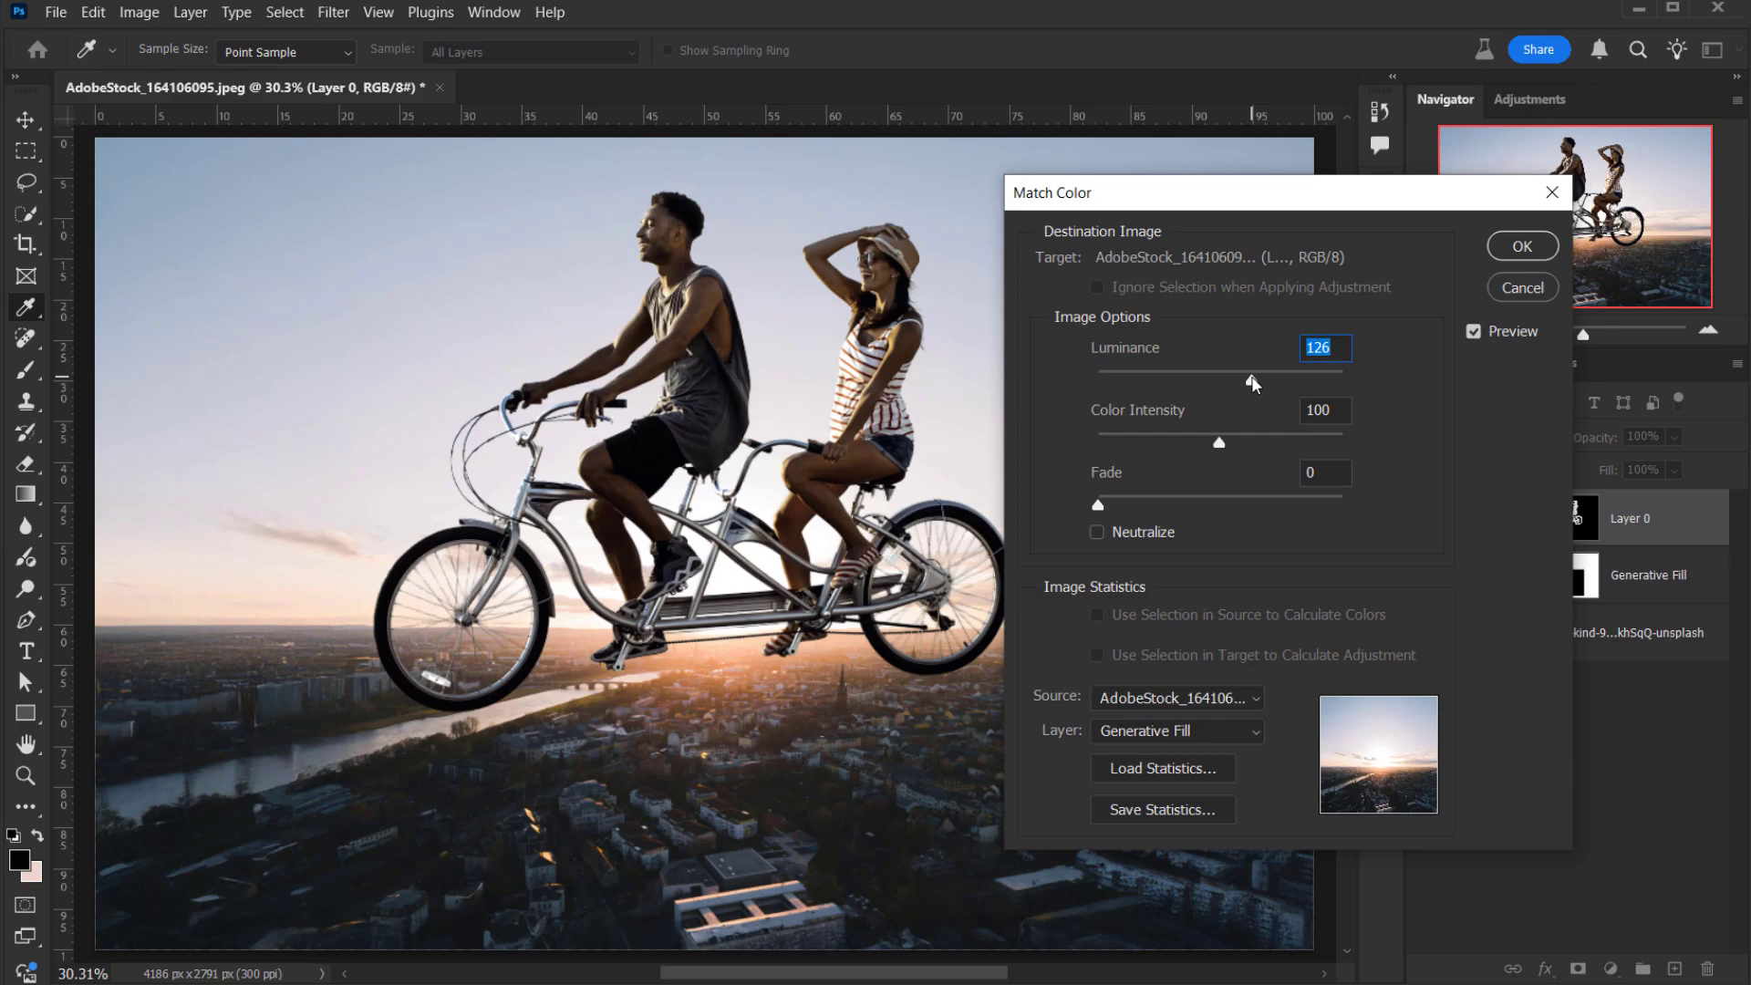
type("125")
left_click_drag(1219, 439, 1253, 442)
left_click_drag(1247, 438, 1257, 438)
left_click_drag(1100, 505, 1139, 506)
left_click_drag(1141, 503, 1144, 501)
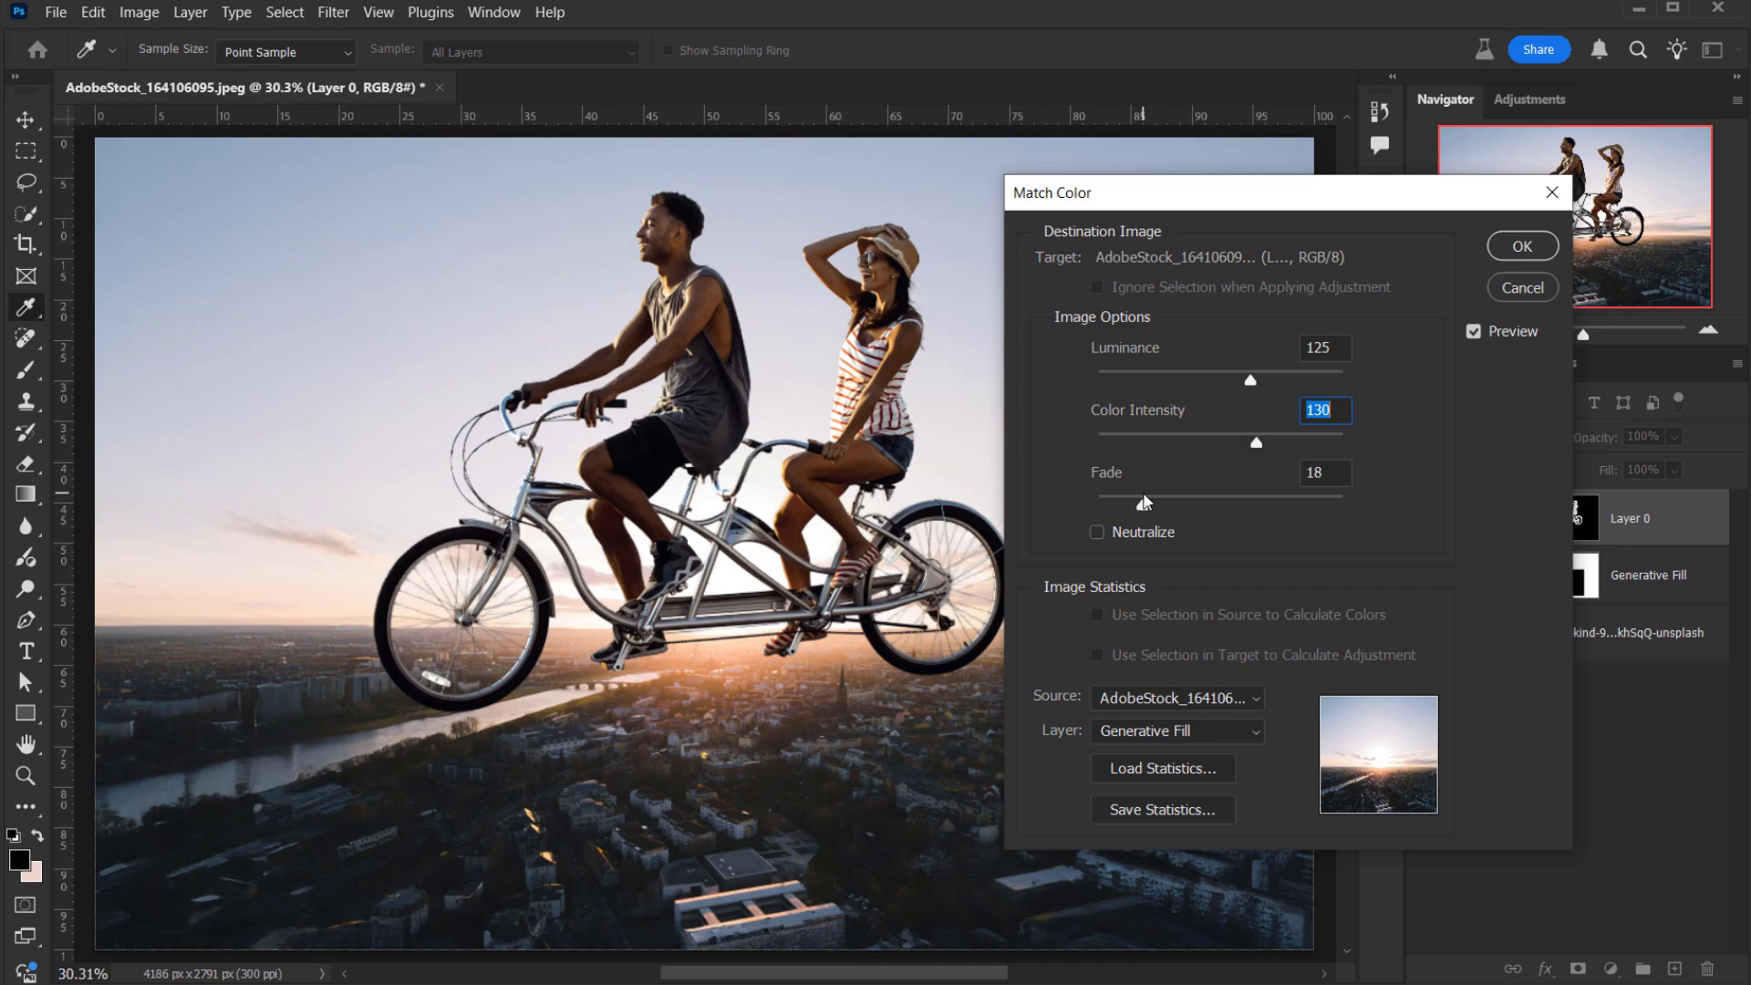
Compare the couple with and without the colour match preview, and apply the adjustment to Layer 0.
left_click(1485, 333)
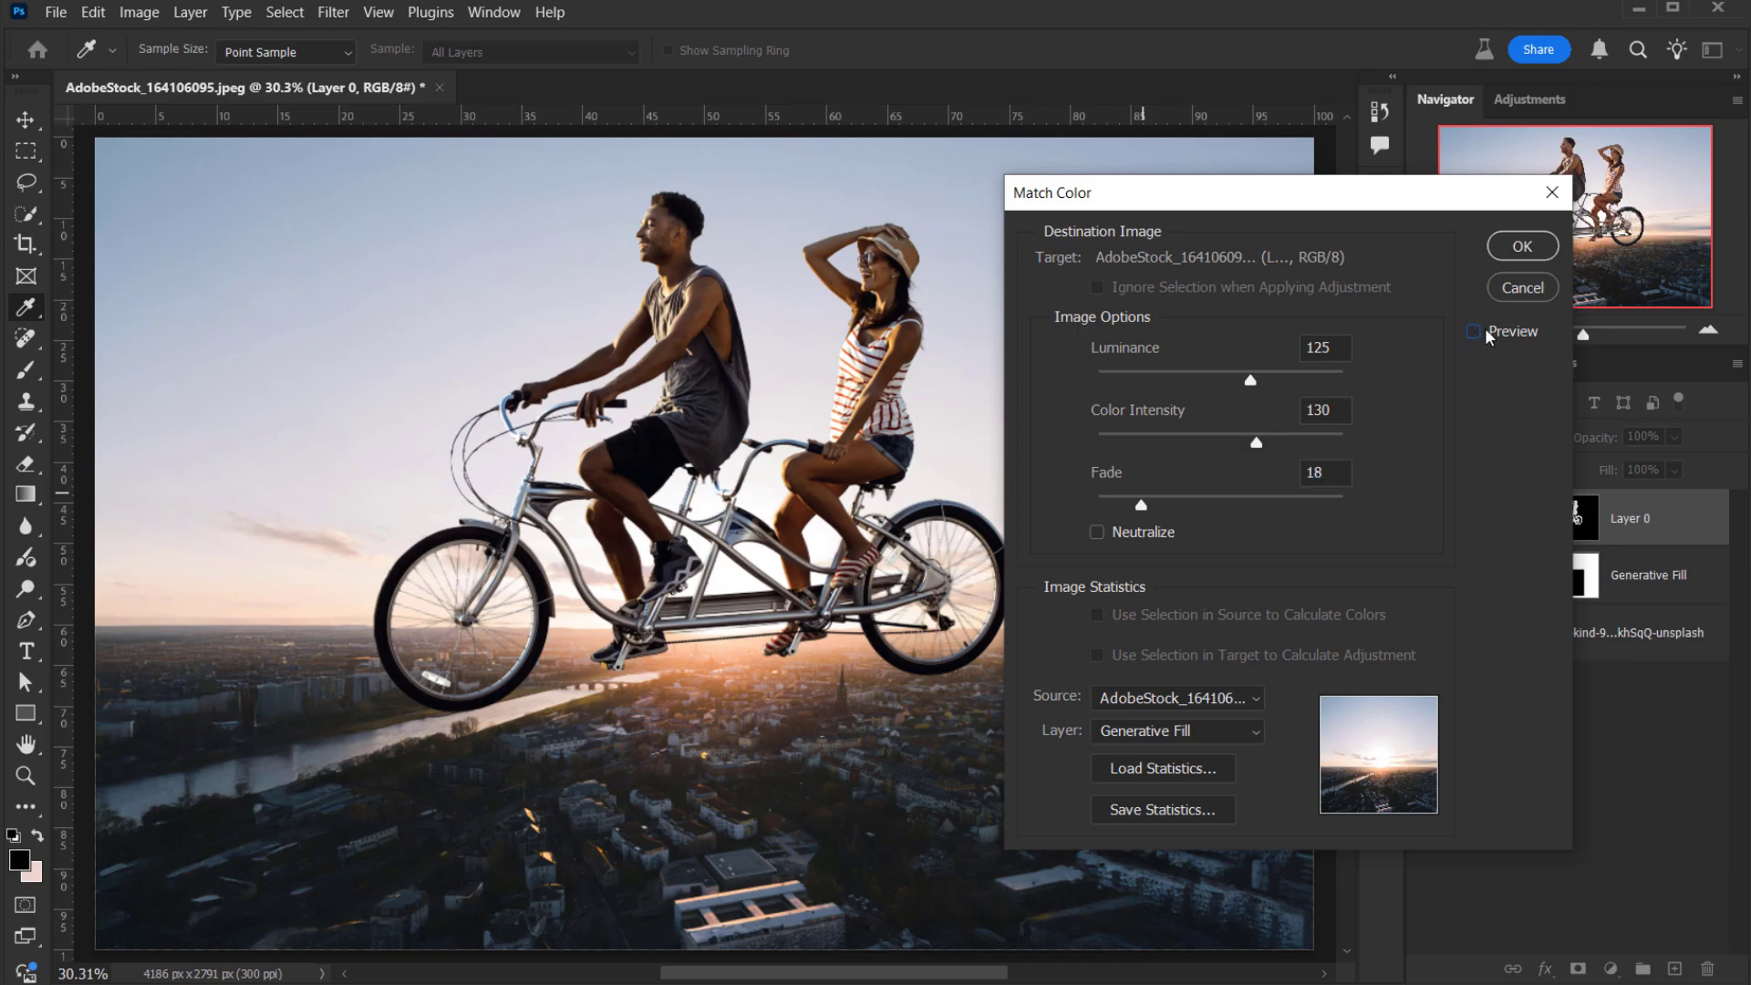
left_click(1489, 337)
left_click(1489, 337)
left_click(1489, 337)
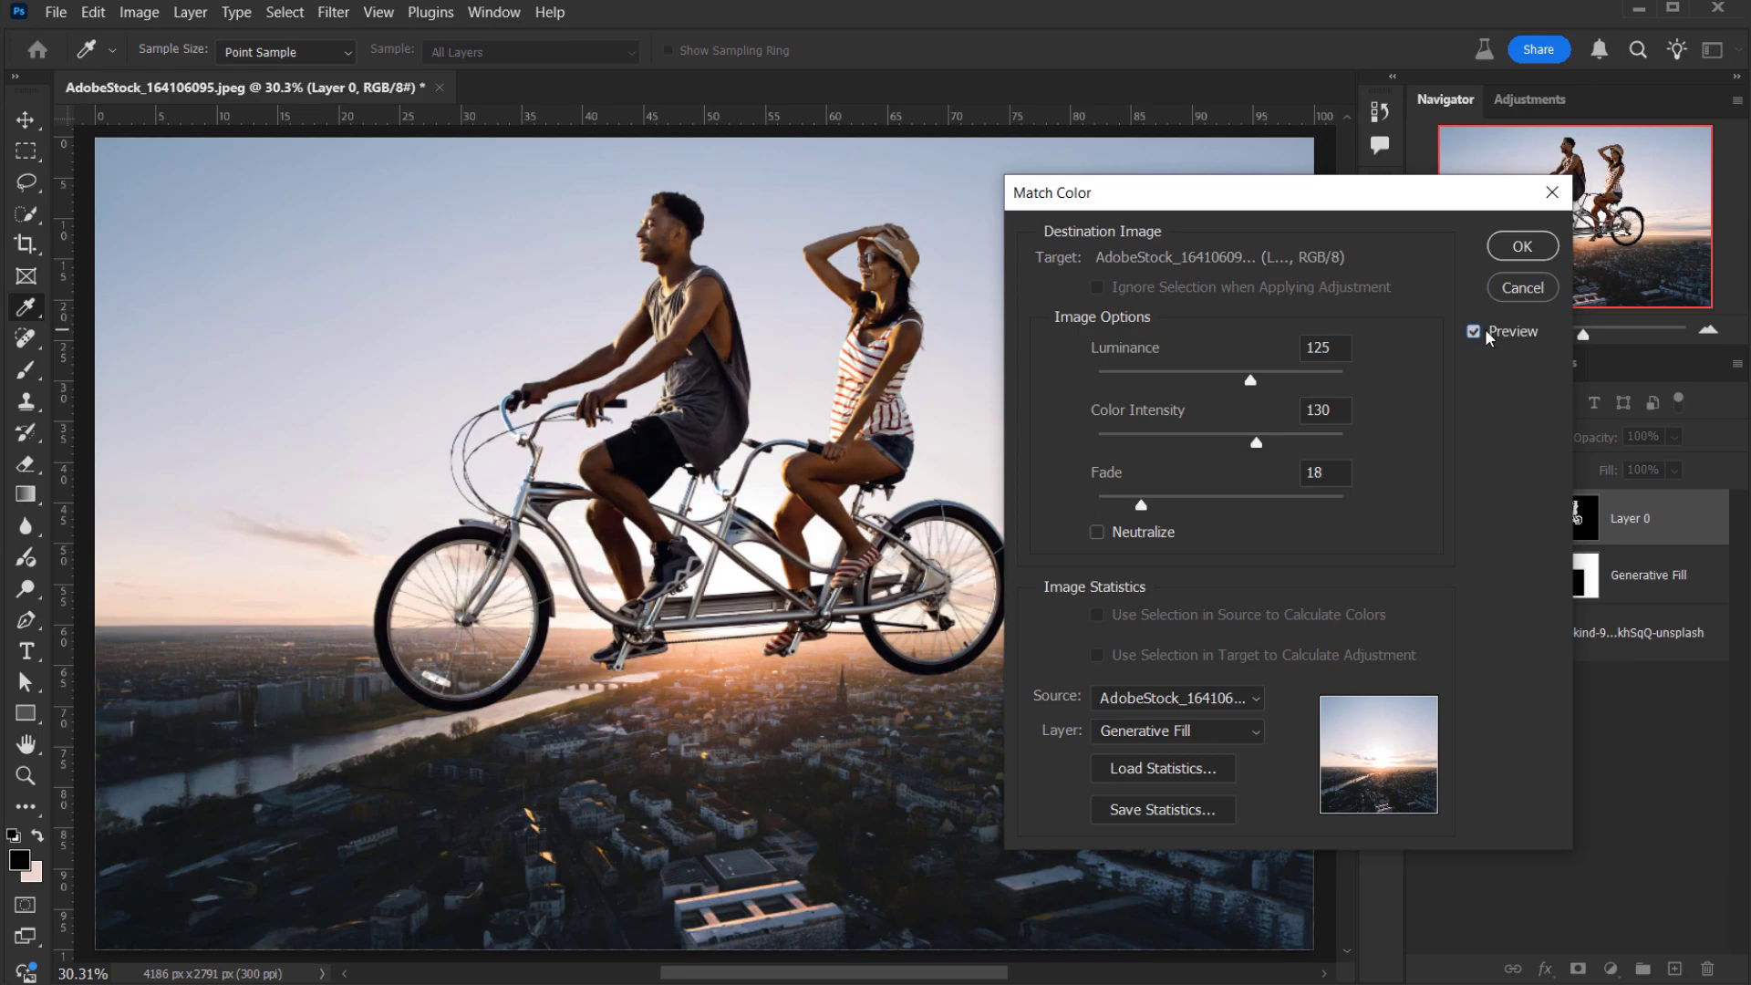
left_click(1521, 246)
key("v")
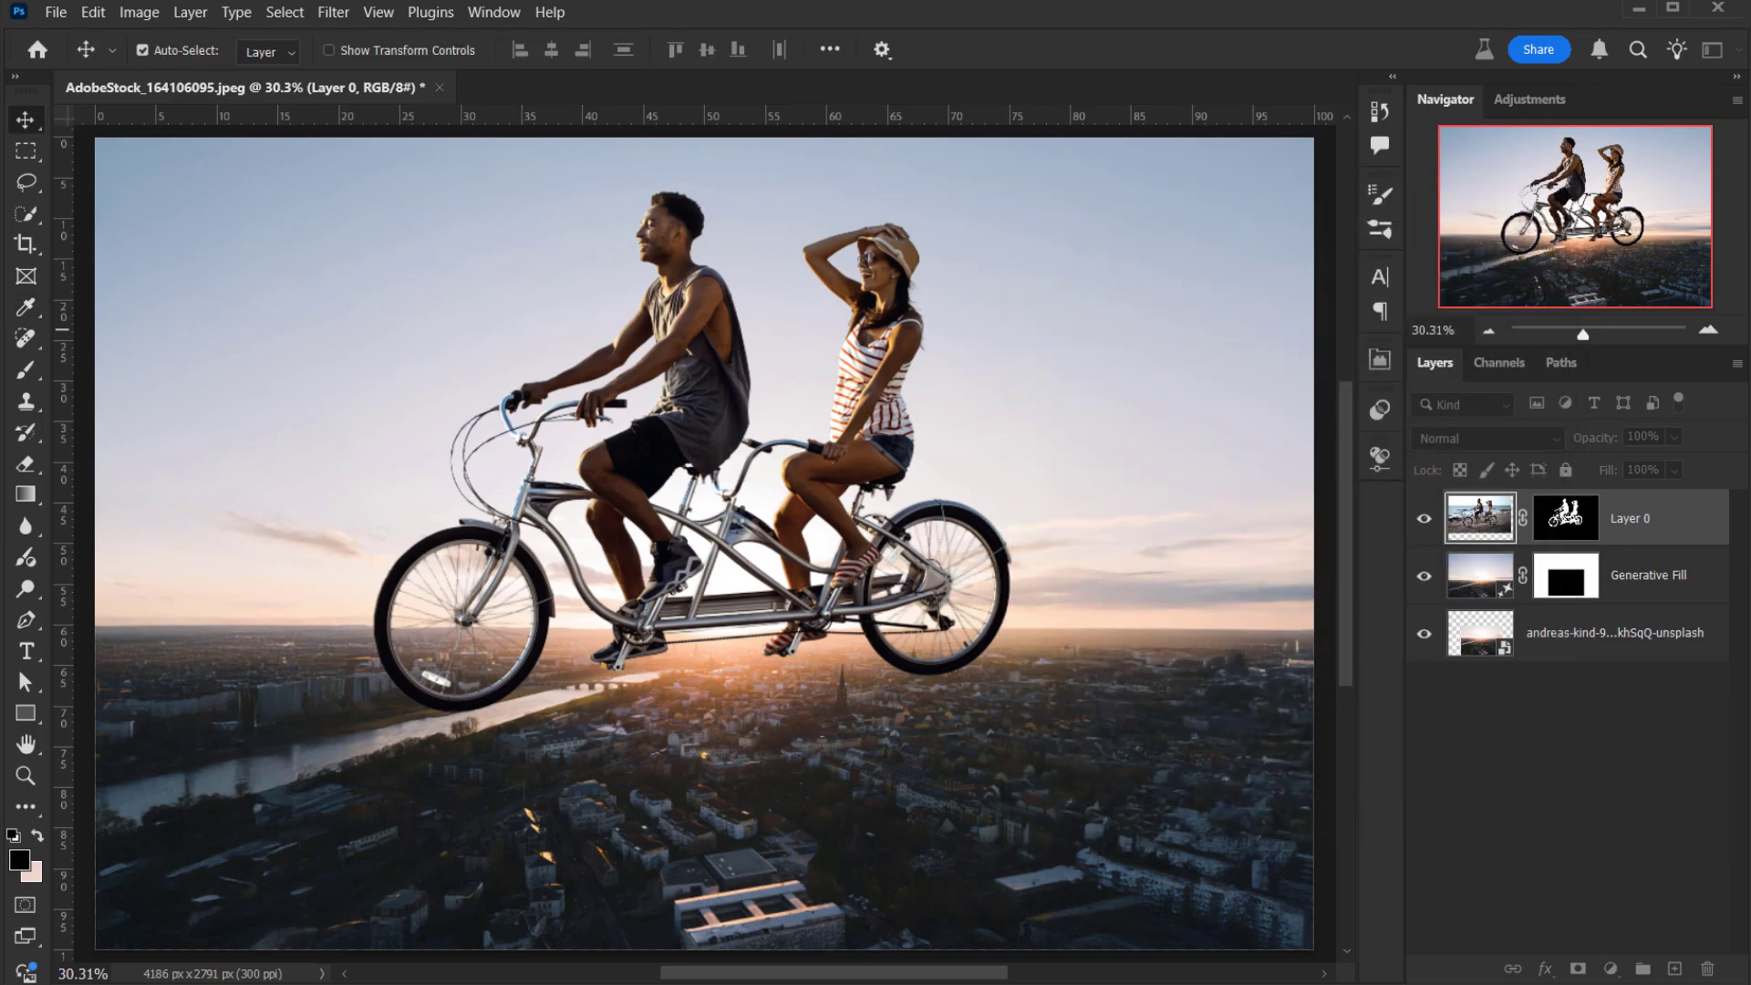
Toggle Layer 0's visibility and examine how the recoloured couple and bicycle blend with the city background.
key("ctrl+0")
left_click(1421, 522)
left_click(1419, 527)
scroll(625, 643, "up", 4)
left_click_drag(827, 529, 739, 589)
scroll(684, 631, "up", 1)
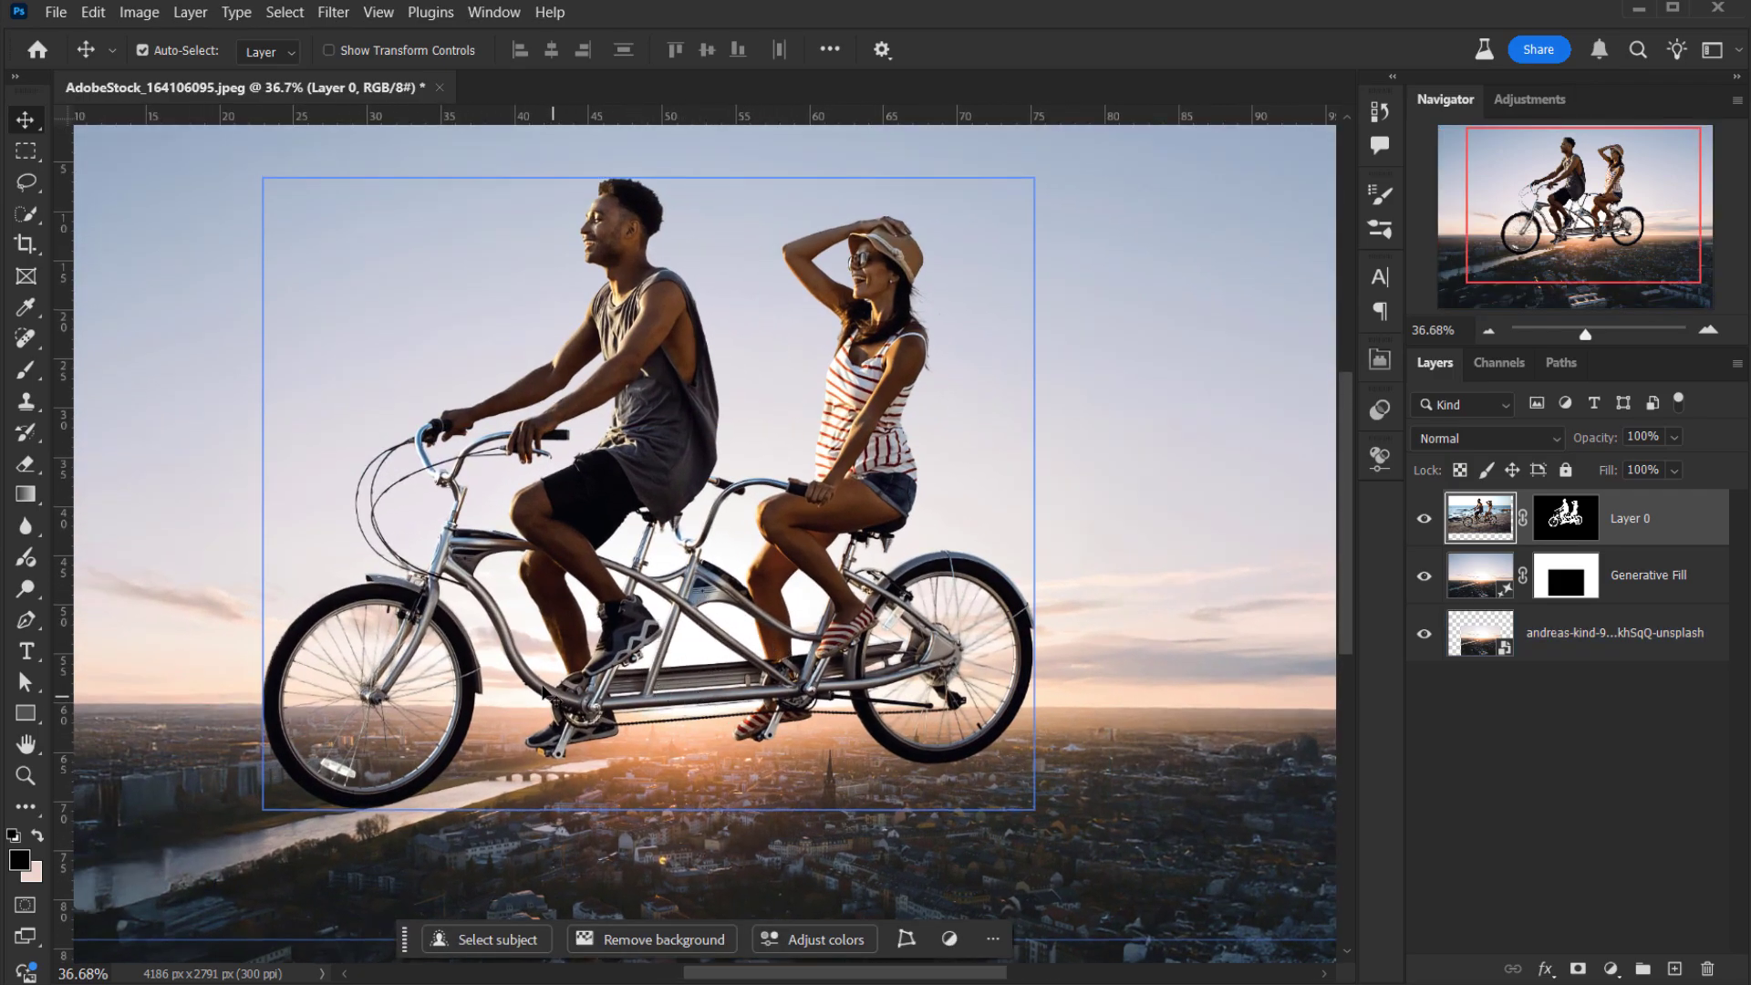
scroll(737, 604, "down", 2)
key("ctrl+0")
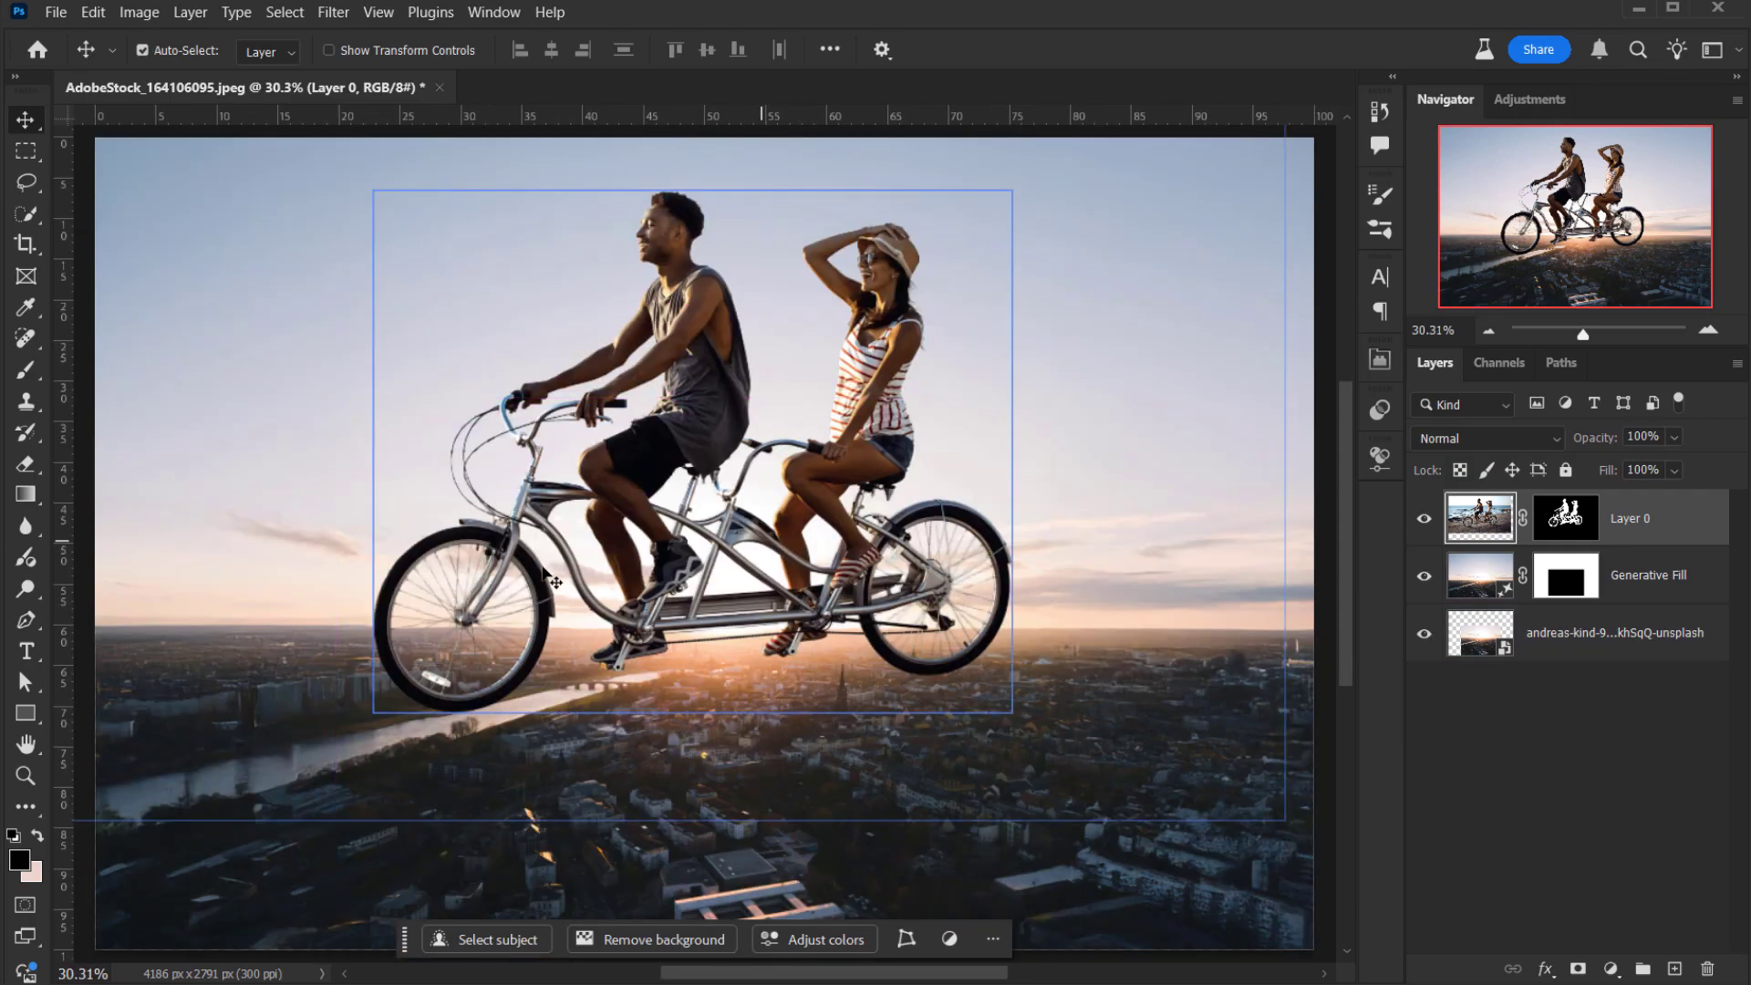
Add a new empty layer above Layer 0.
left_click(1675, 969)
left_click(1462, 528)
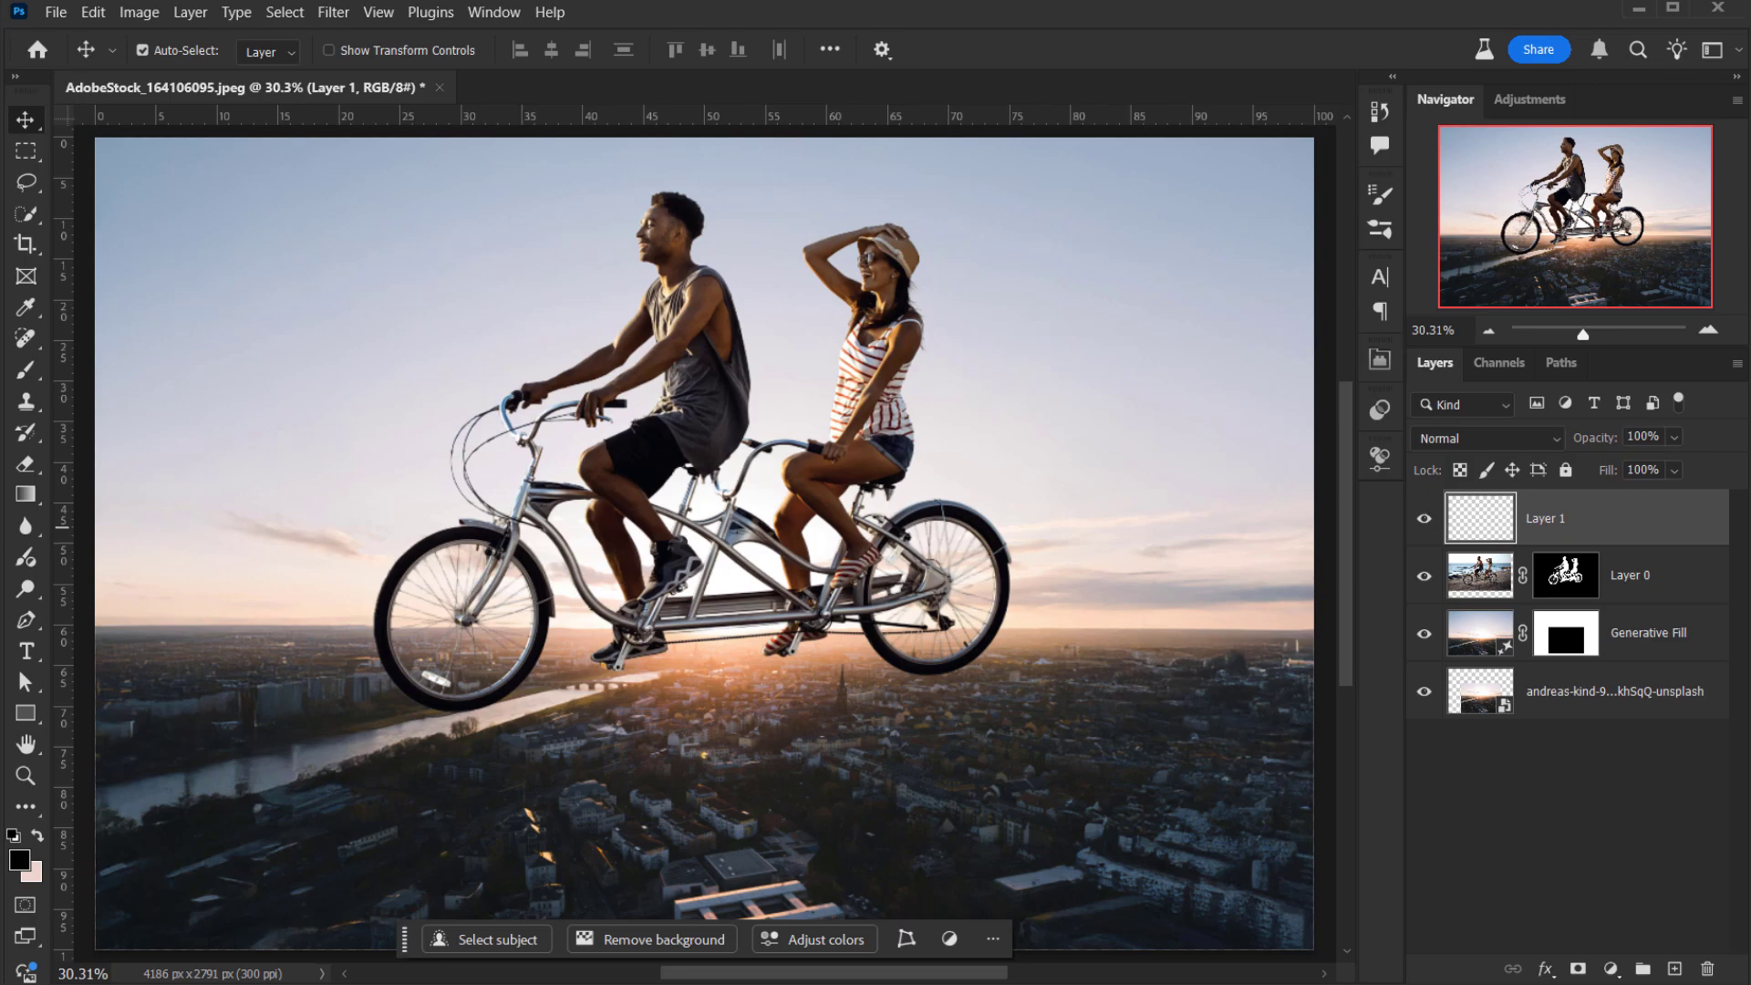
Fill Layer 1 with black in Normal mode at 100% opacity.
left_click(94, 13)
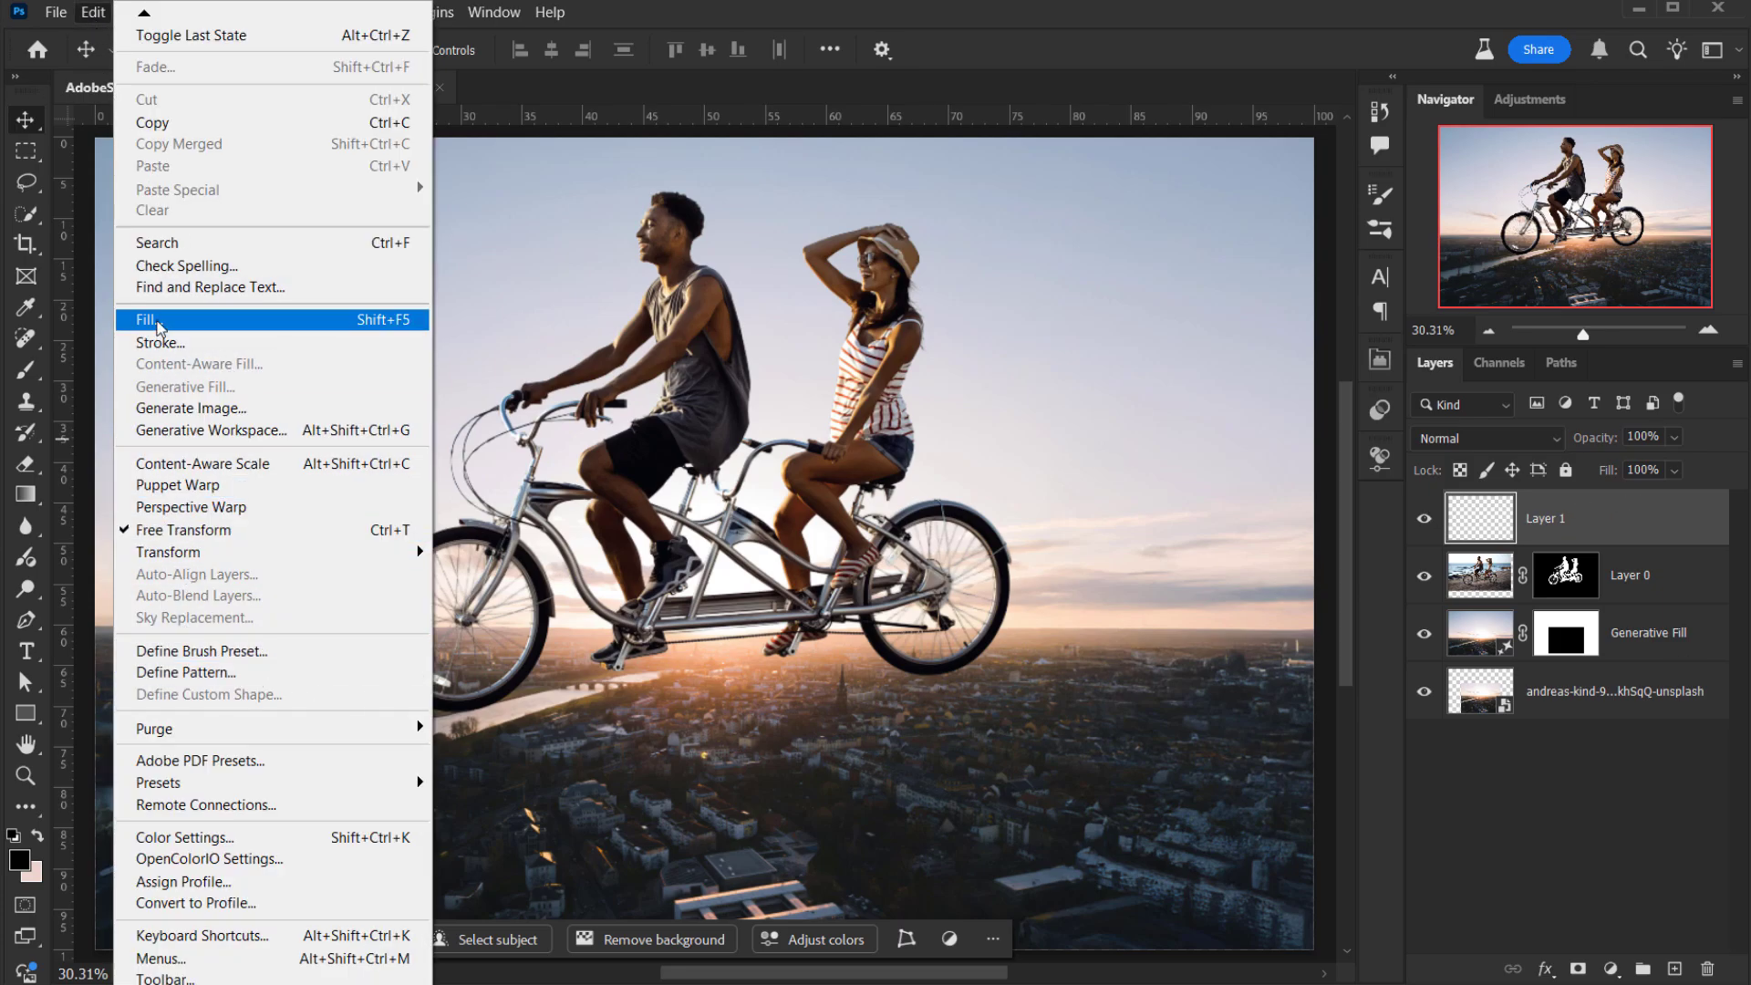
left_click(160, 319)
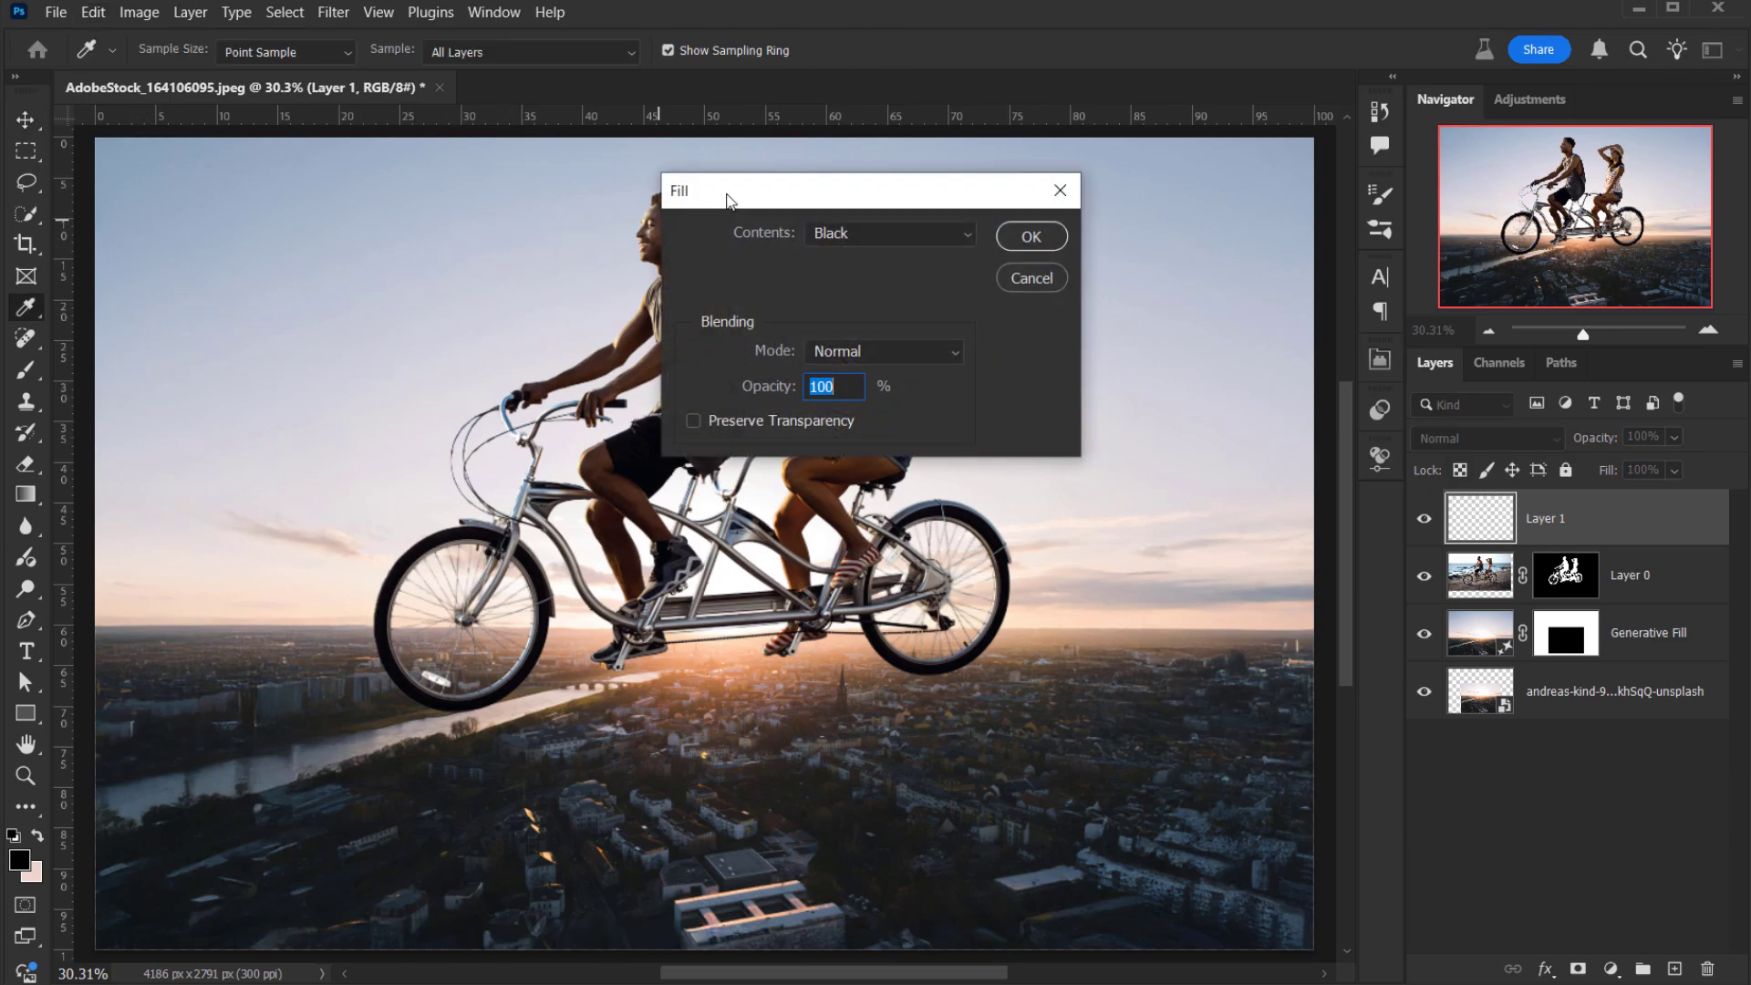
left_click(850, 235)
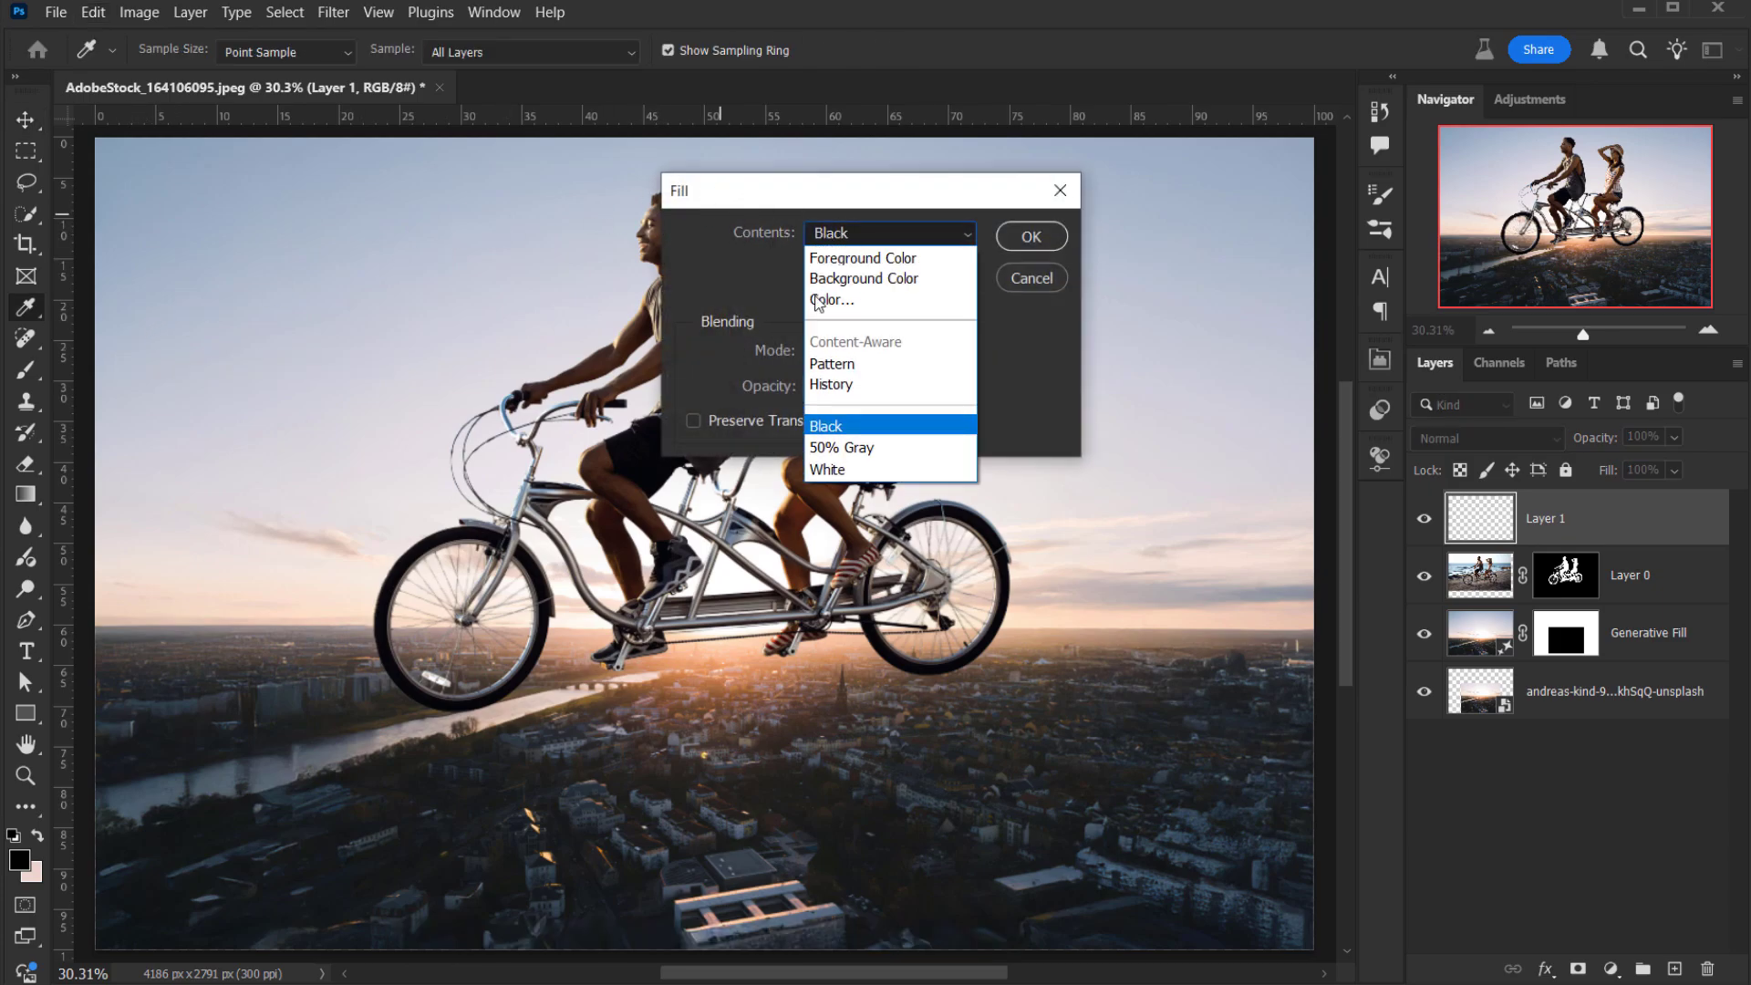
left_click(824, 429)
left_click(1032, 236)
key("v")
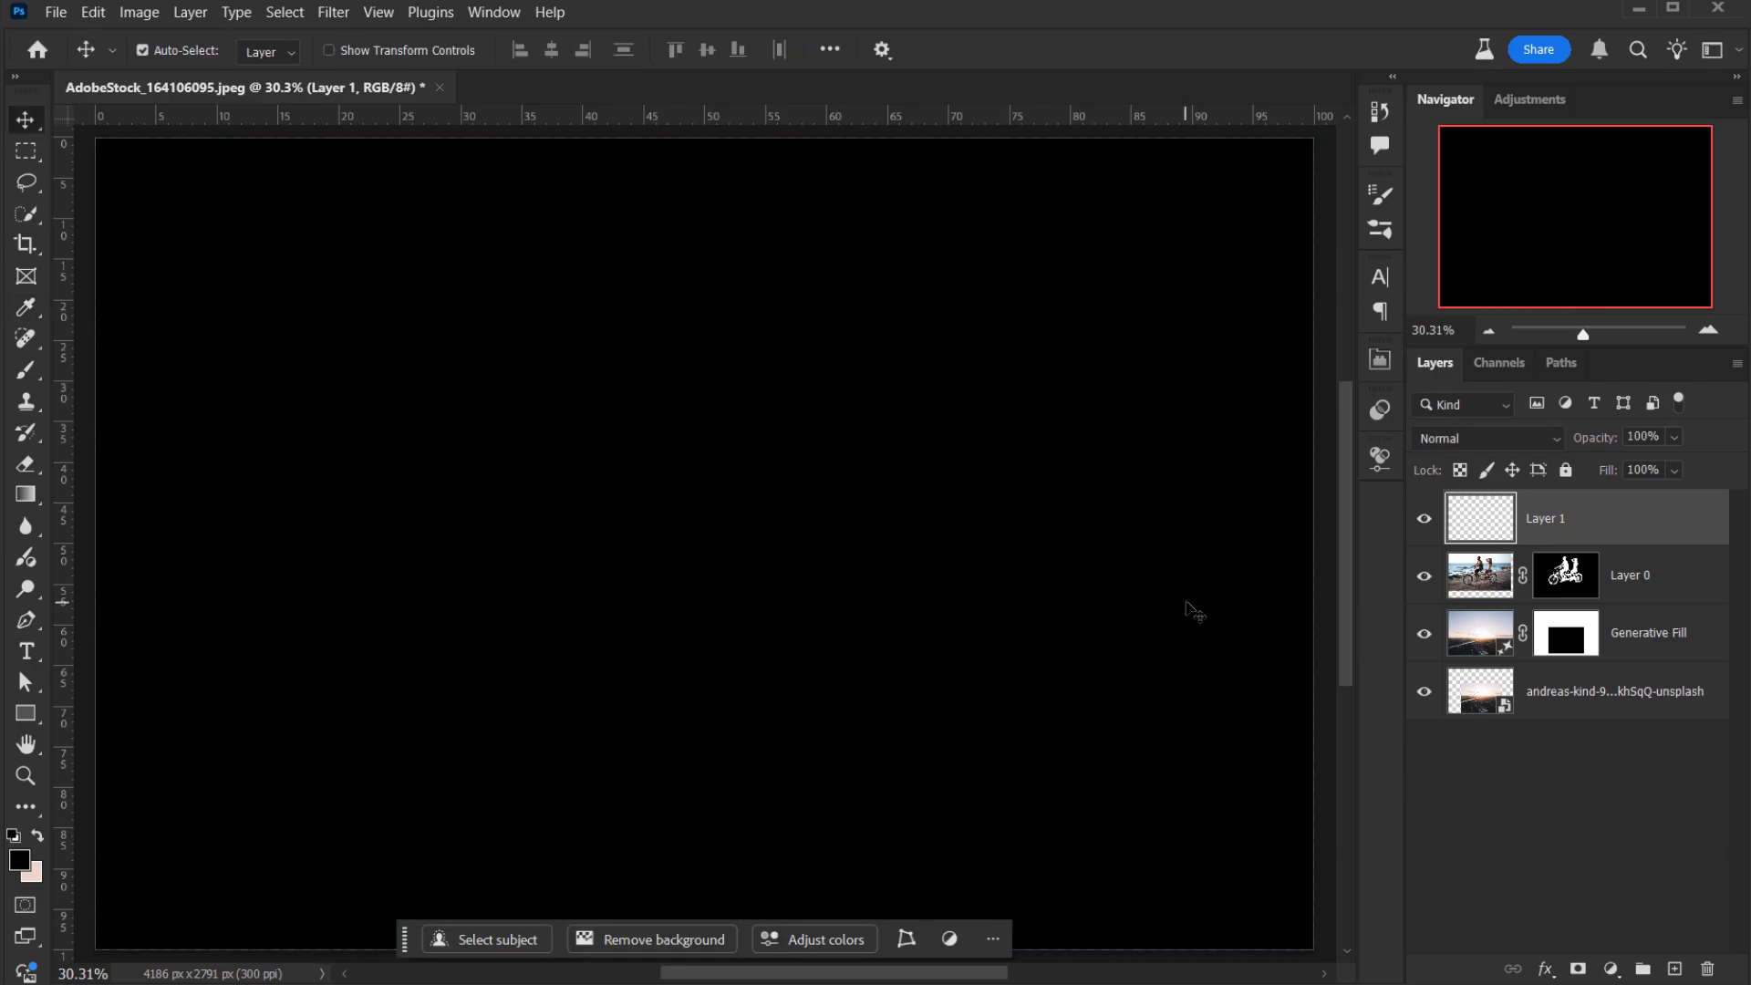
Start a Lens Flare render on Layer 1 and preview the 105mm Prime and Movie Prime lens types.
left_click(333, 12)
mouse_move(422, 424)
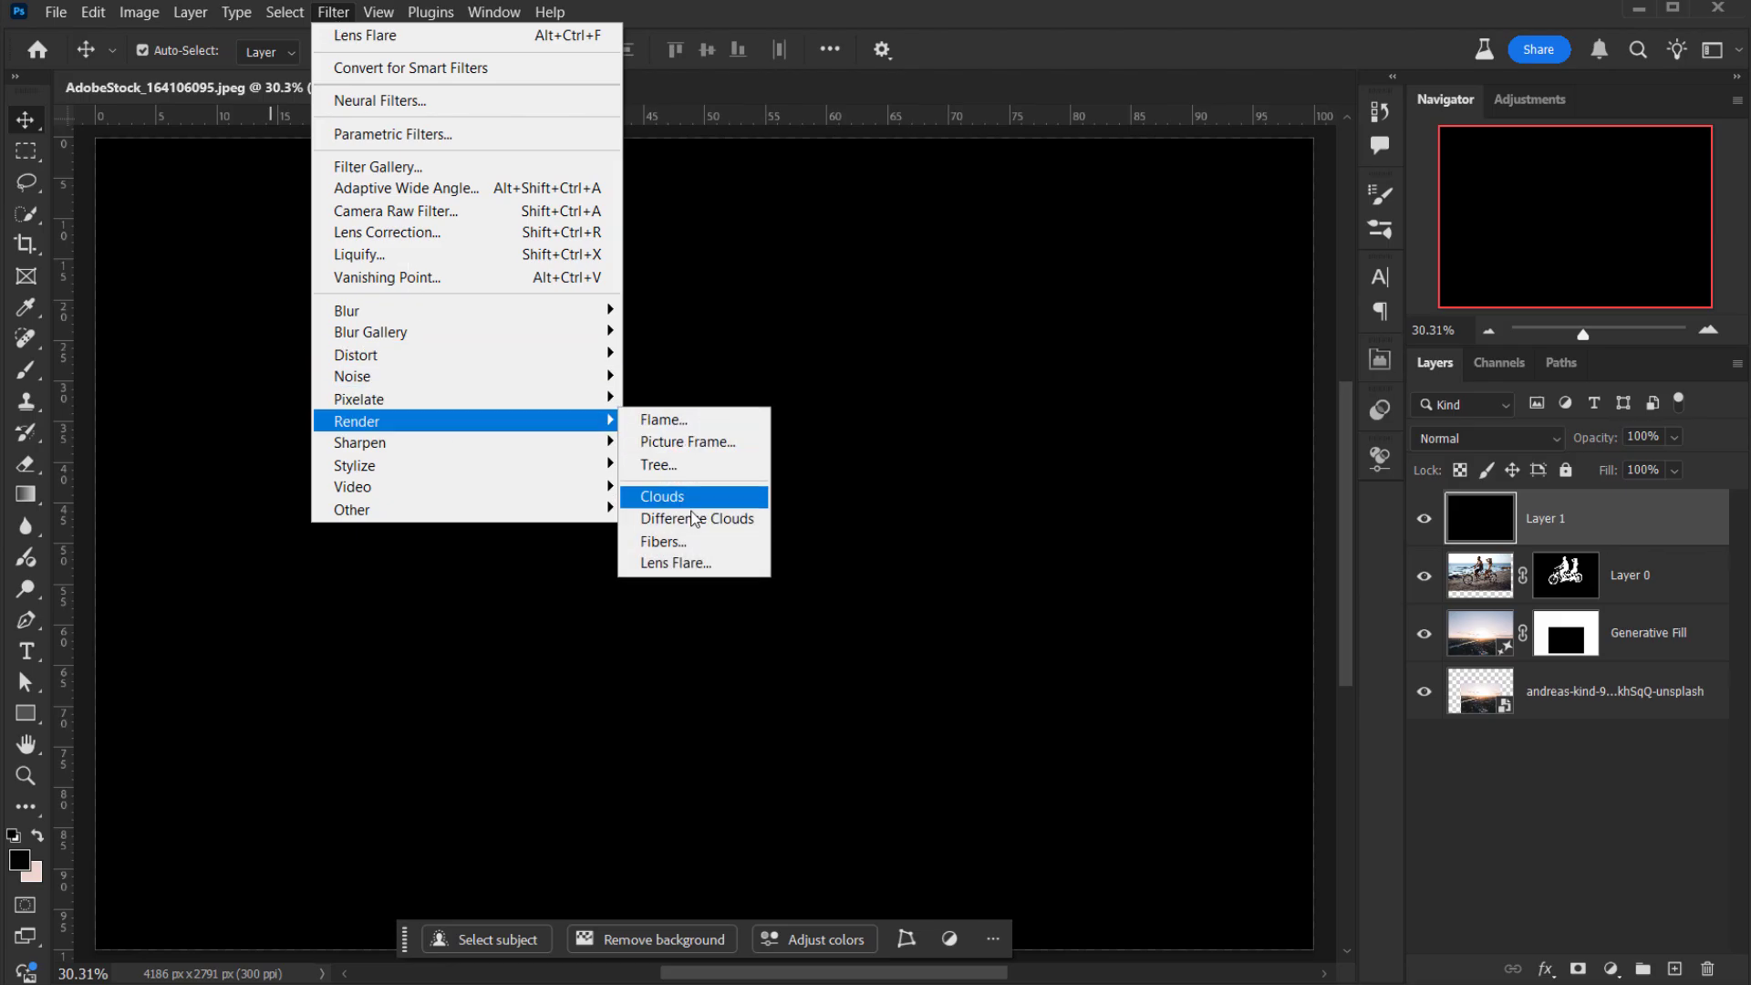
left_click(675, 564)
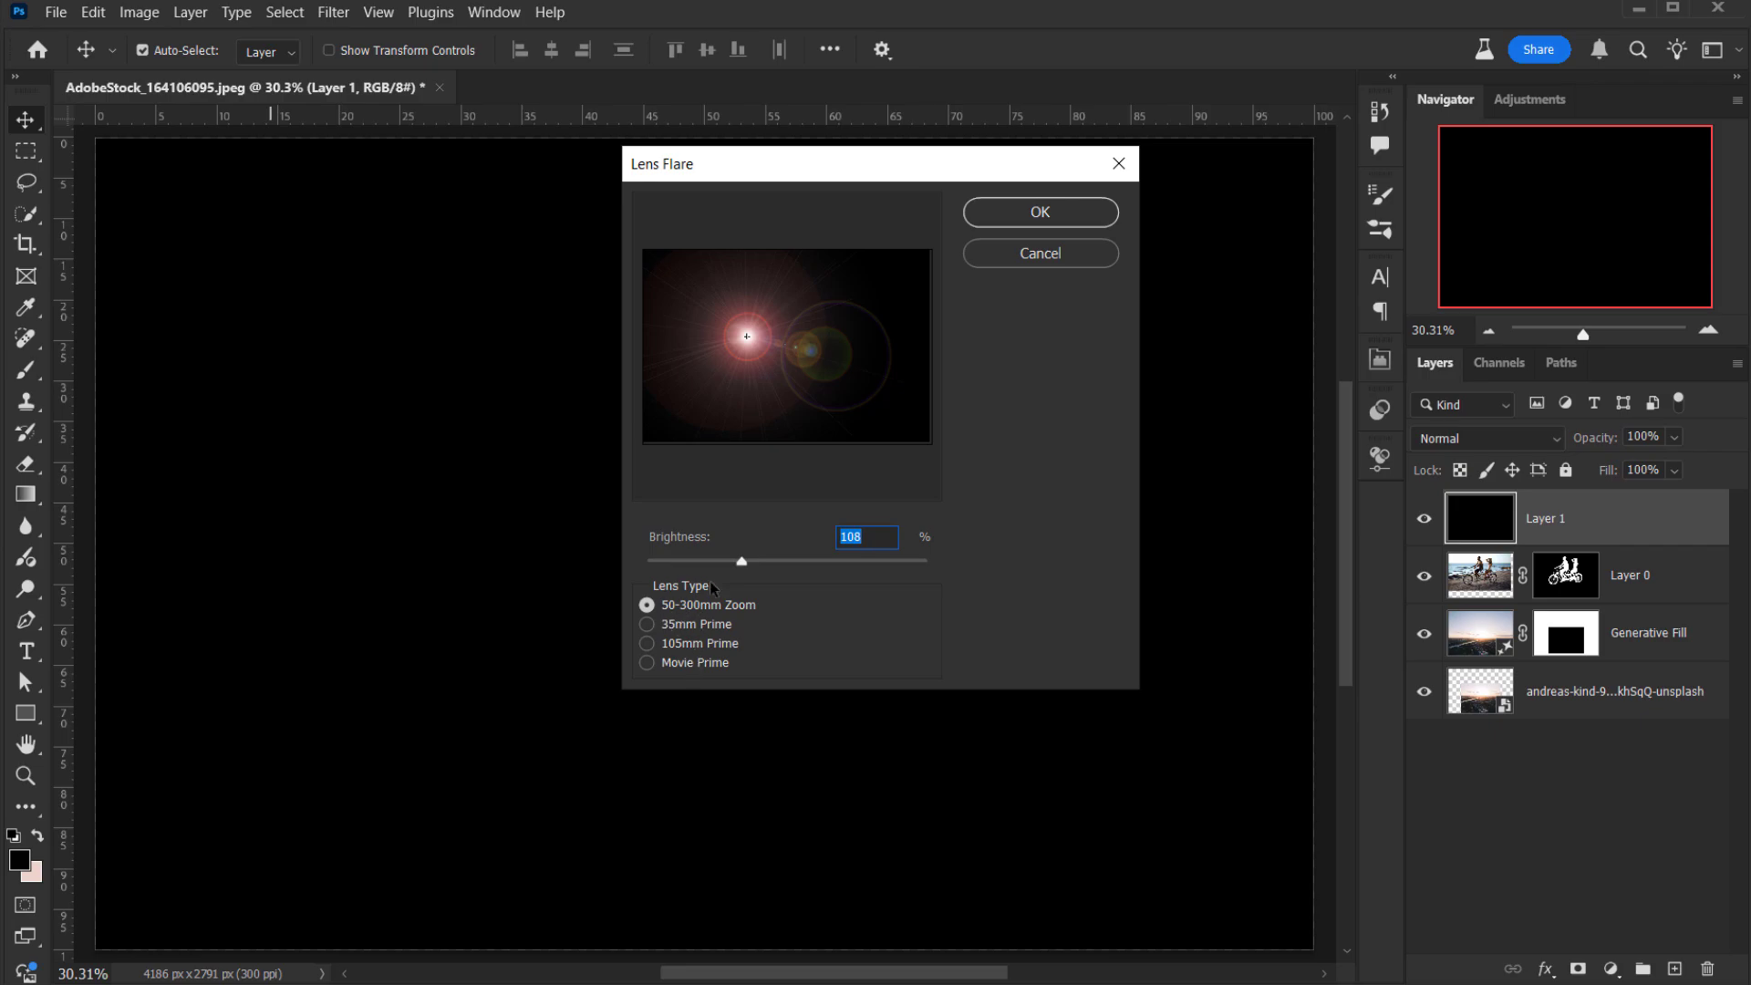
mouse_move(733, 360)
left_mouse_down()
mouse_move(715, 282)
mouse_move(715, 332)
mouse_move(744, 337)
mouse_move(720, 347)
left_mouse_up()
left_click(690, 643)
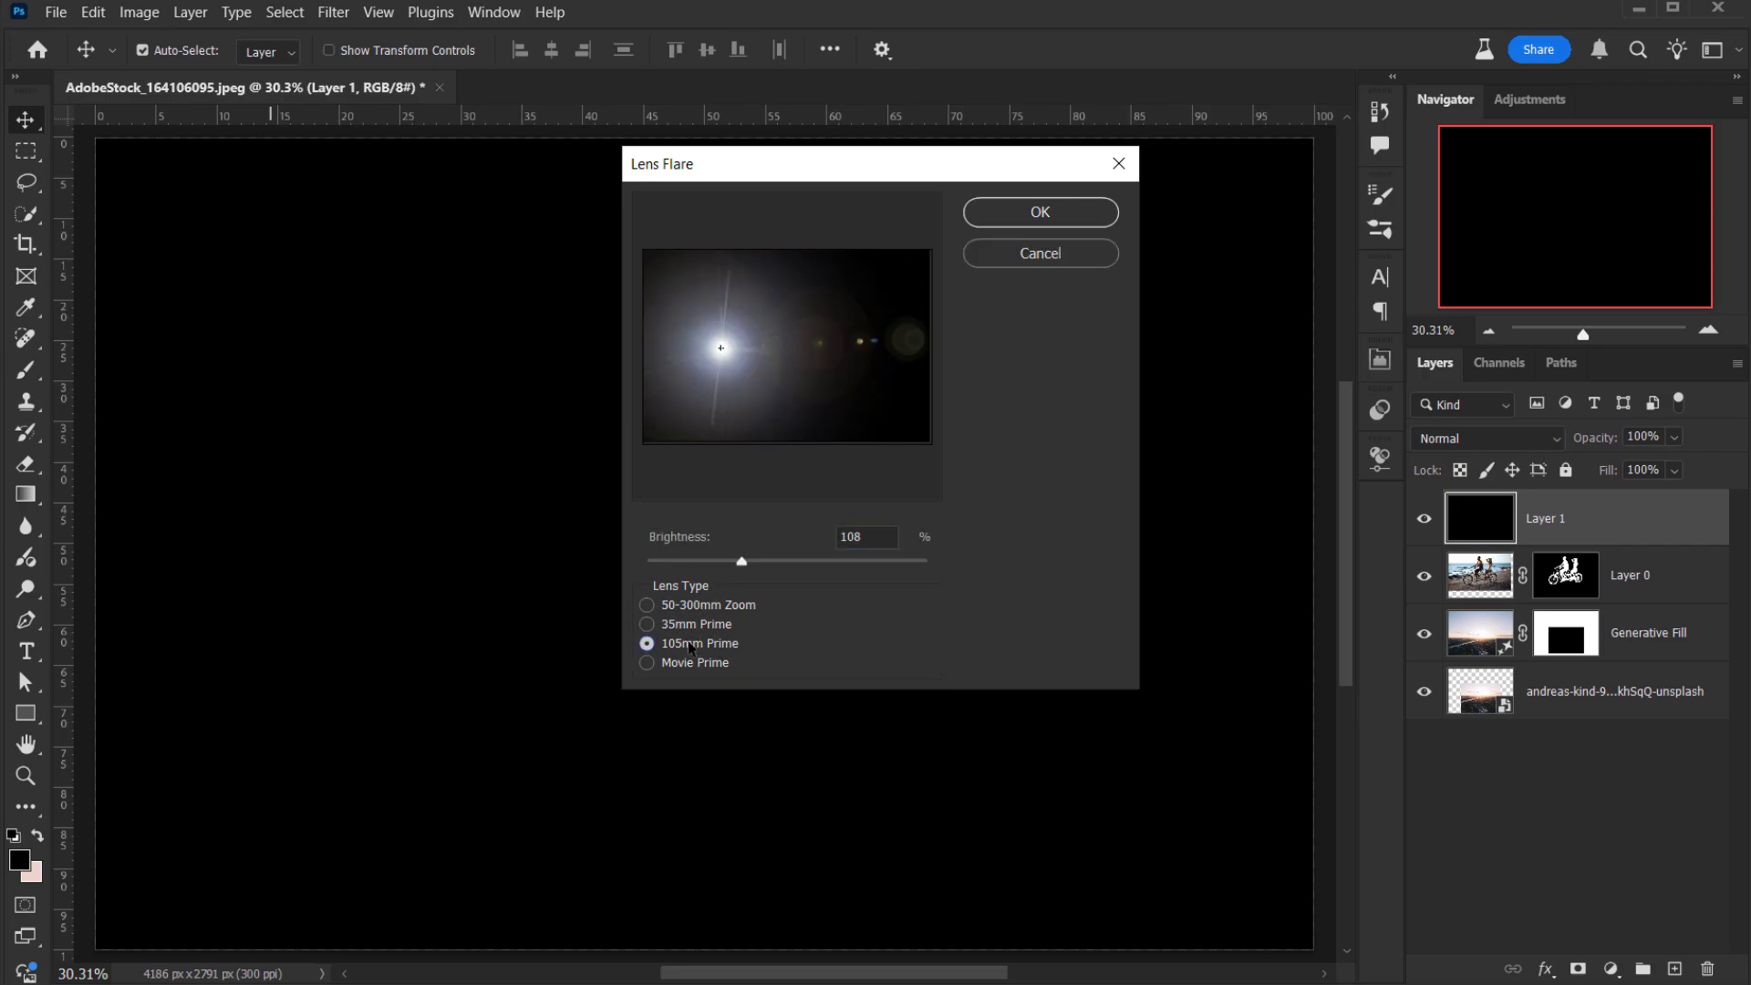
left_click(682, 666)
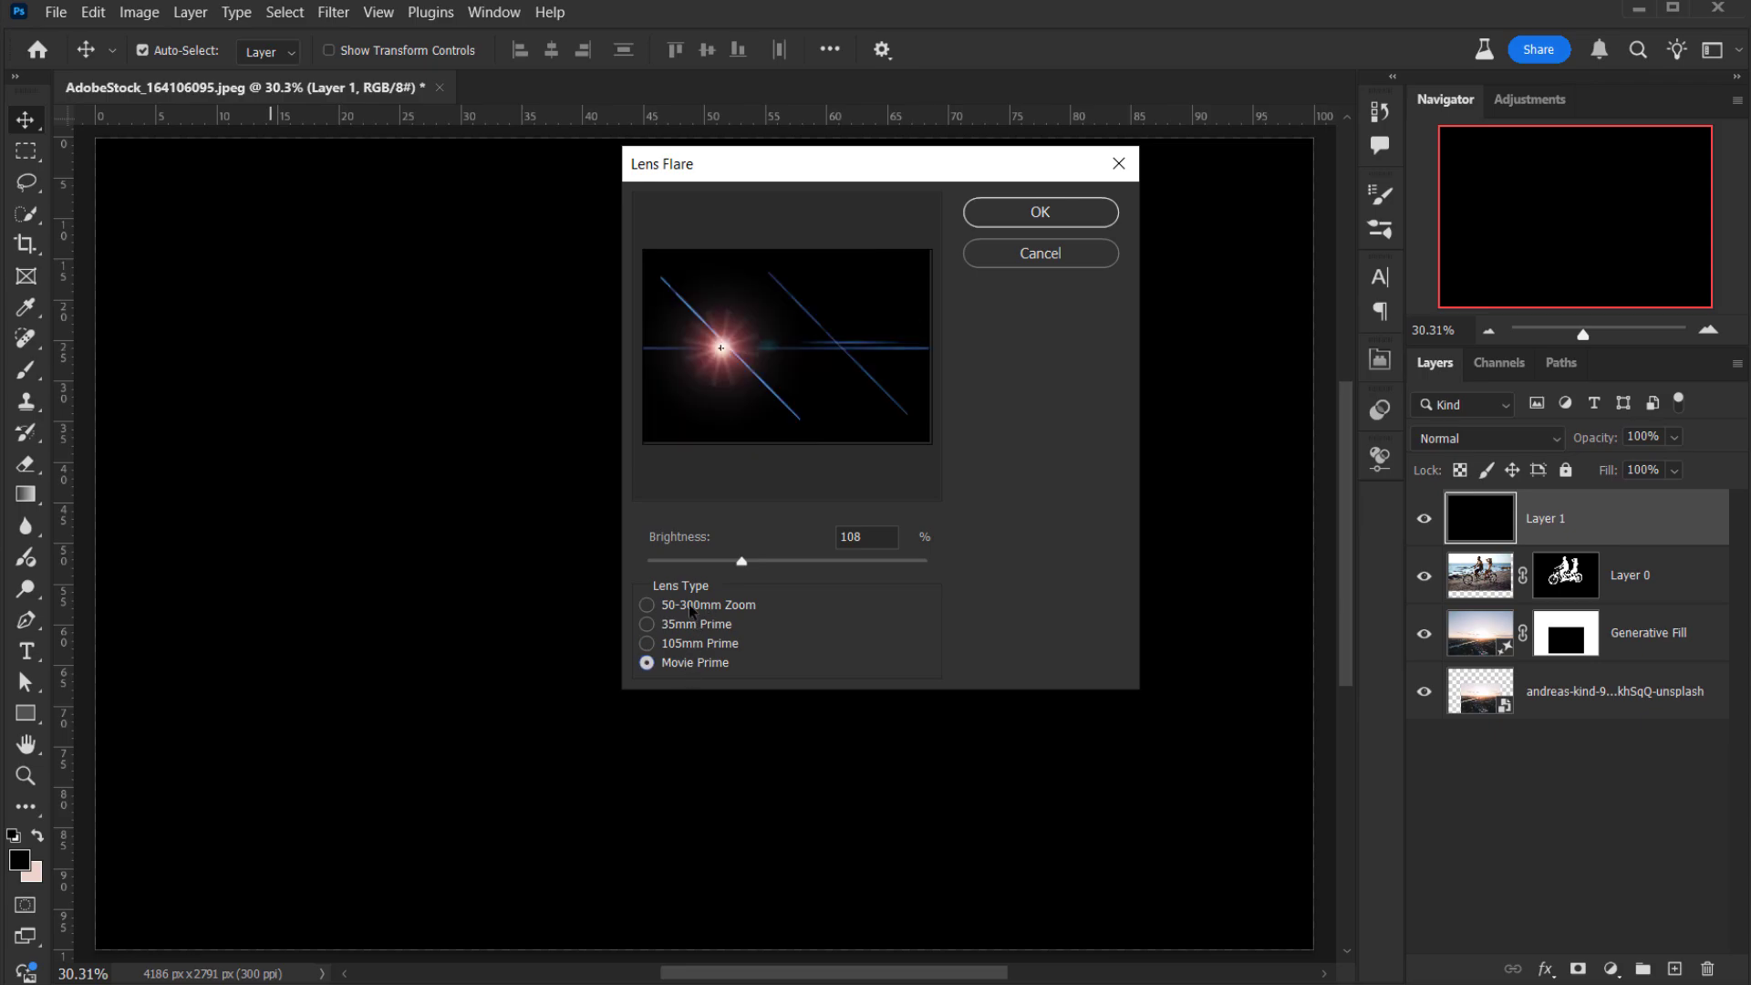
Render a 50-300mm Zoom lens flare at 114% brightness on Layer 1, centred slightly above and left of the canvas middle.
left_click(677, 601)
left_click_drag(718, 356, 760, 353)
left_click_drag(742, 561, 747, 561)
left_click_drag(835, 328, 762, 330)
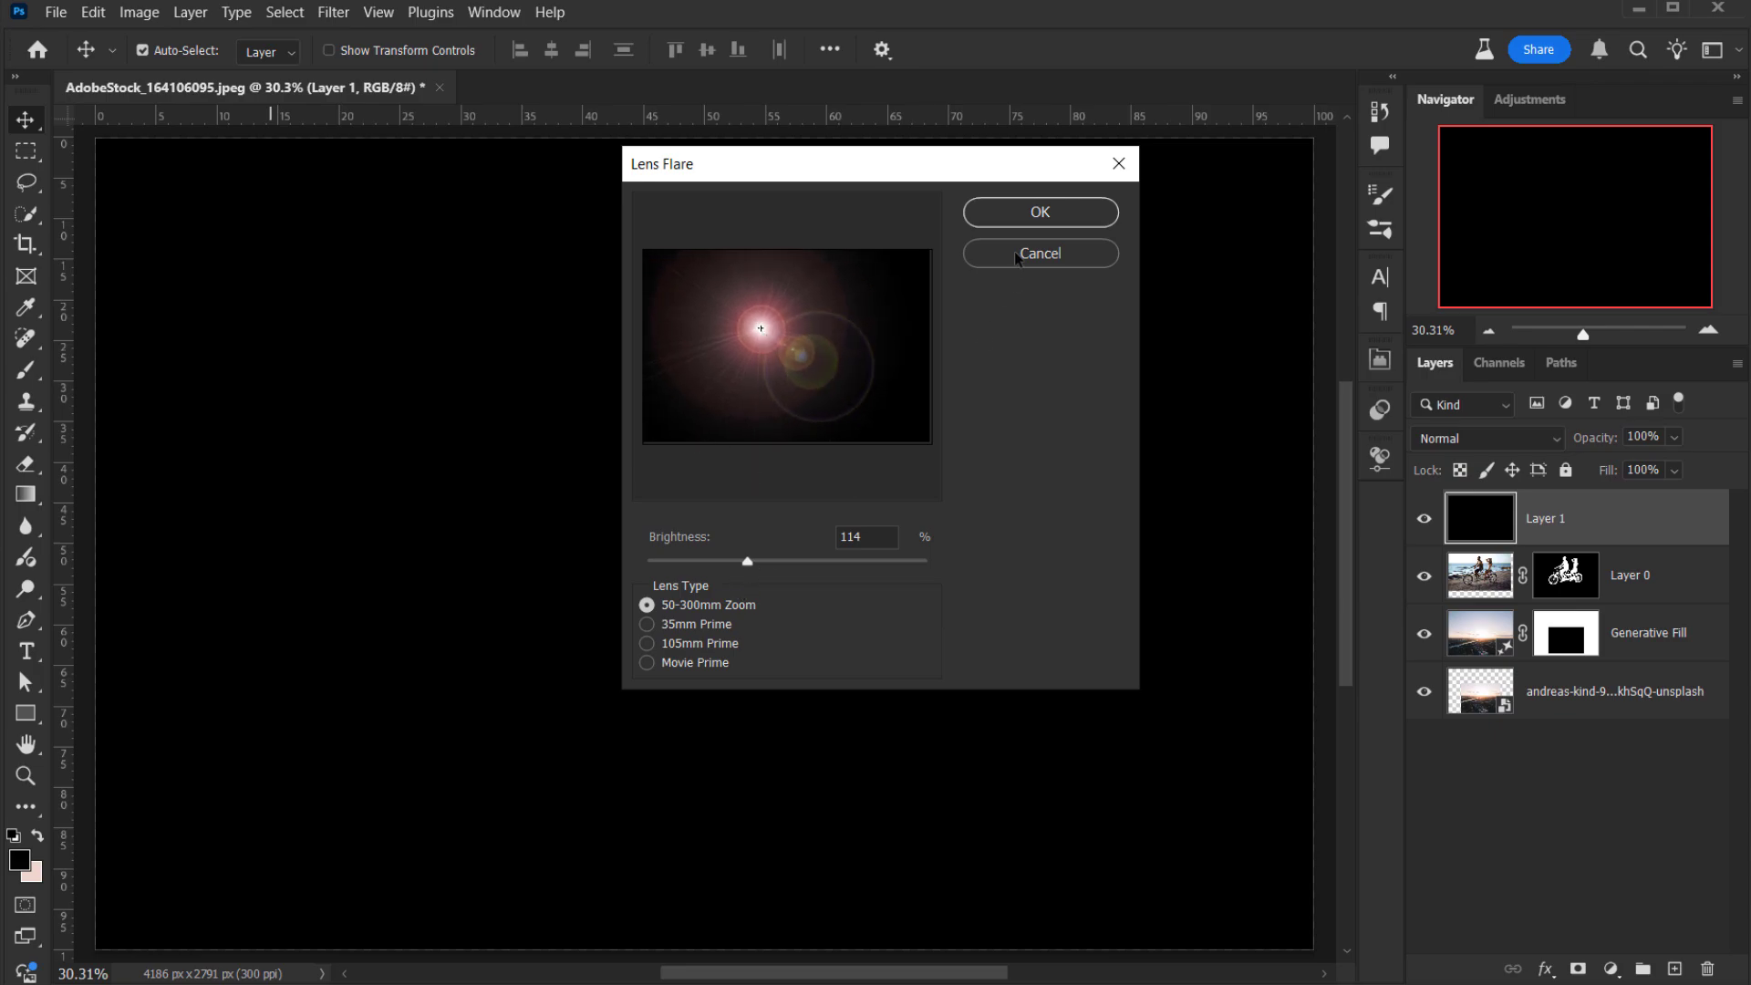
left_click(1038, 212)
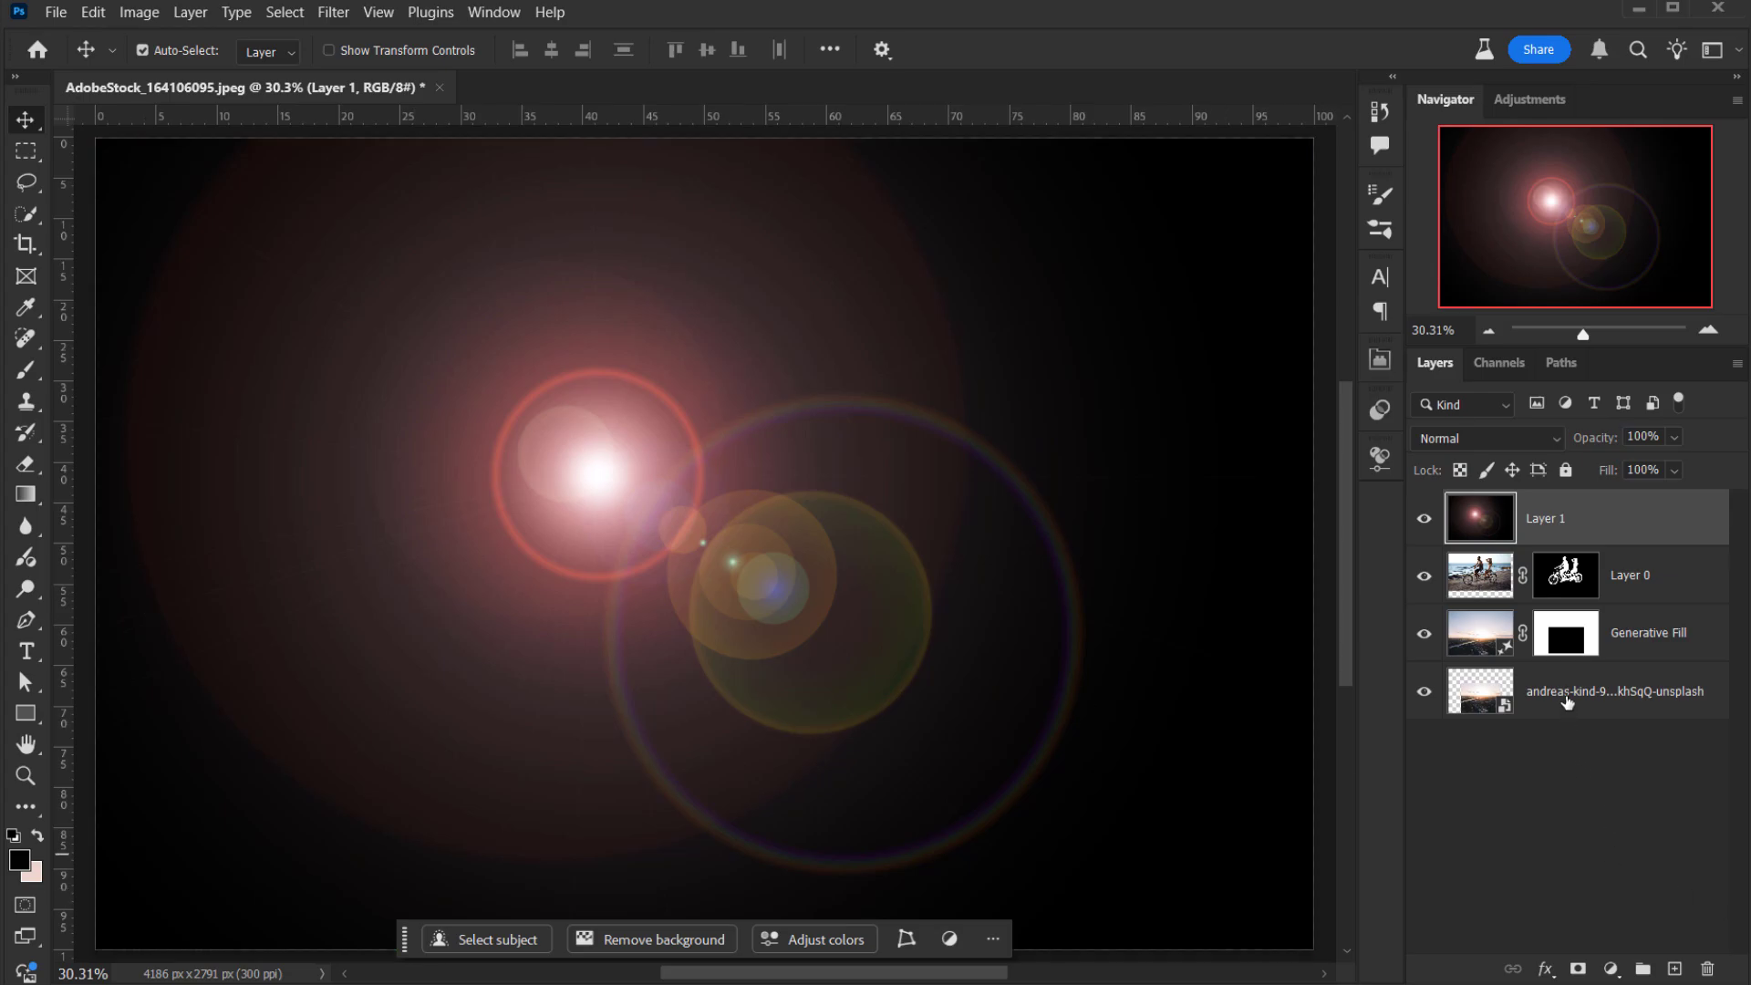
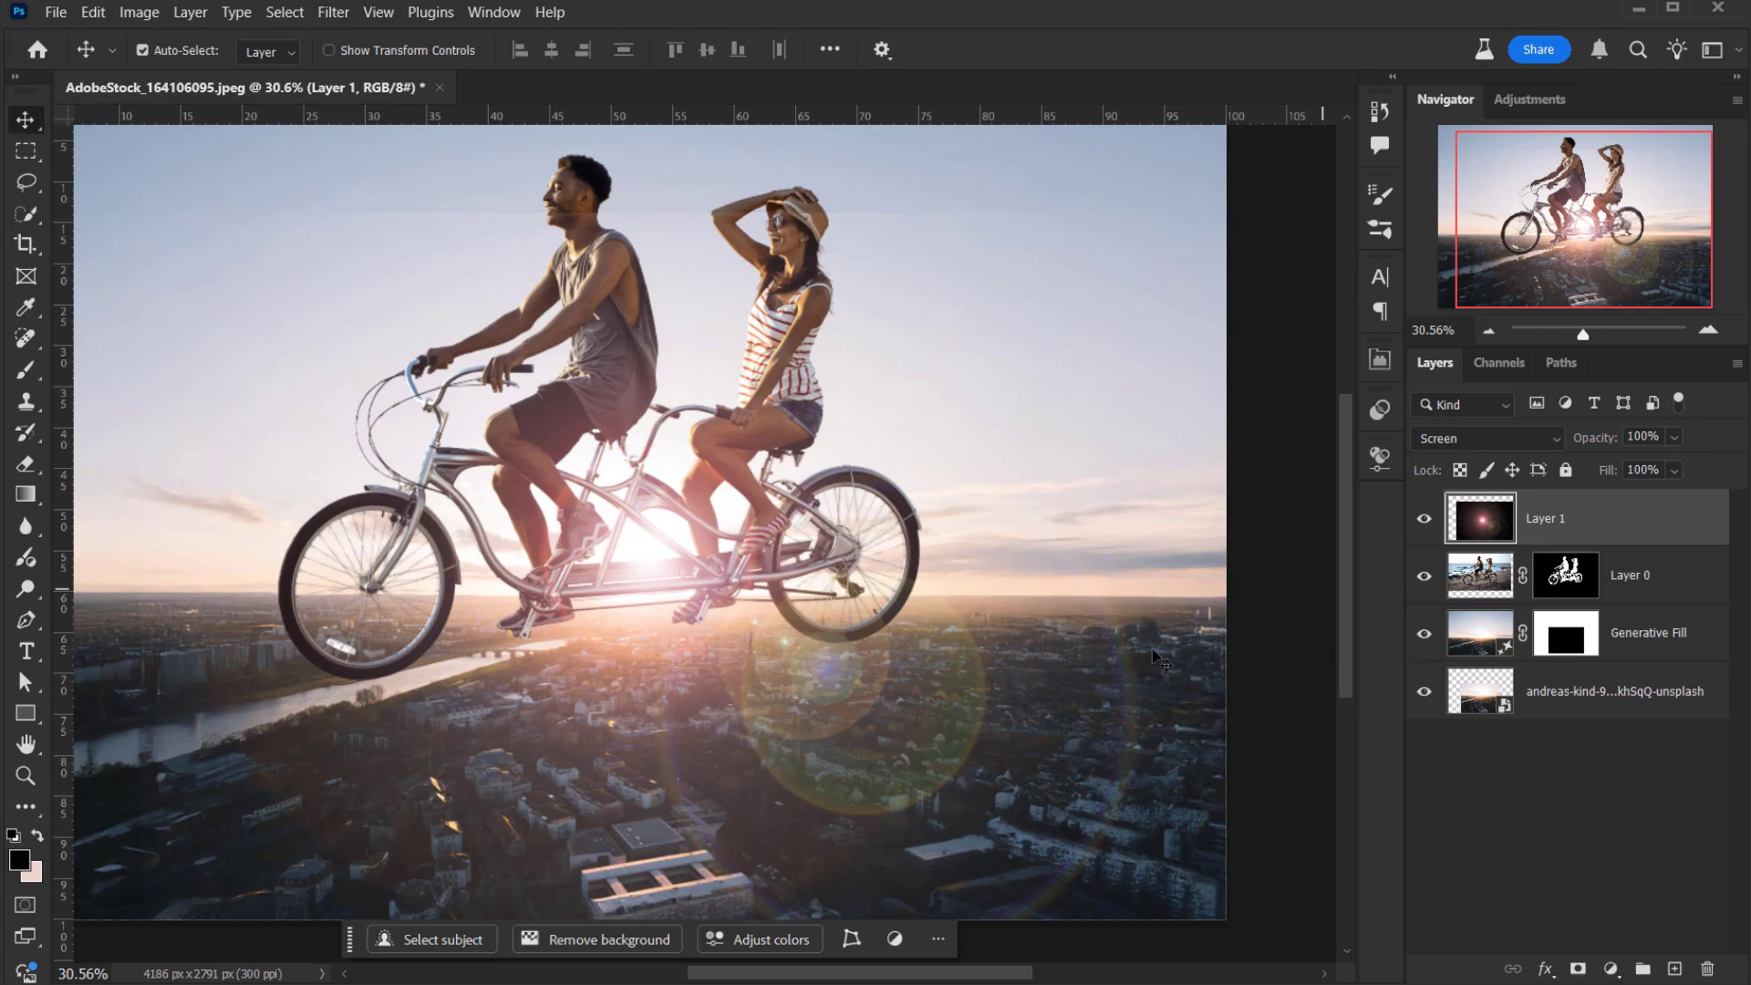
Add a layer mask to Layer 1, load Layer 0's mask as a selection, and make Layer 1's mask active.
left_click(1579, 968)
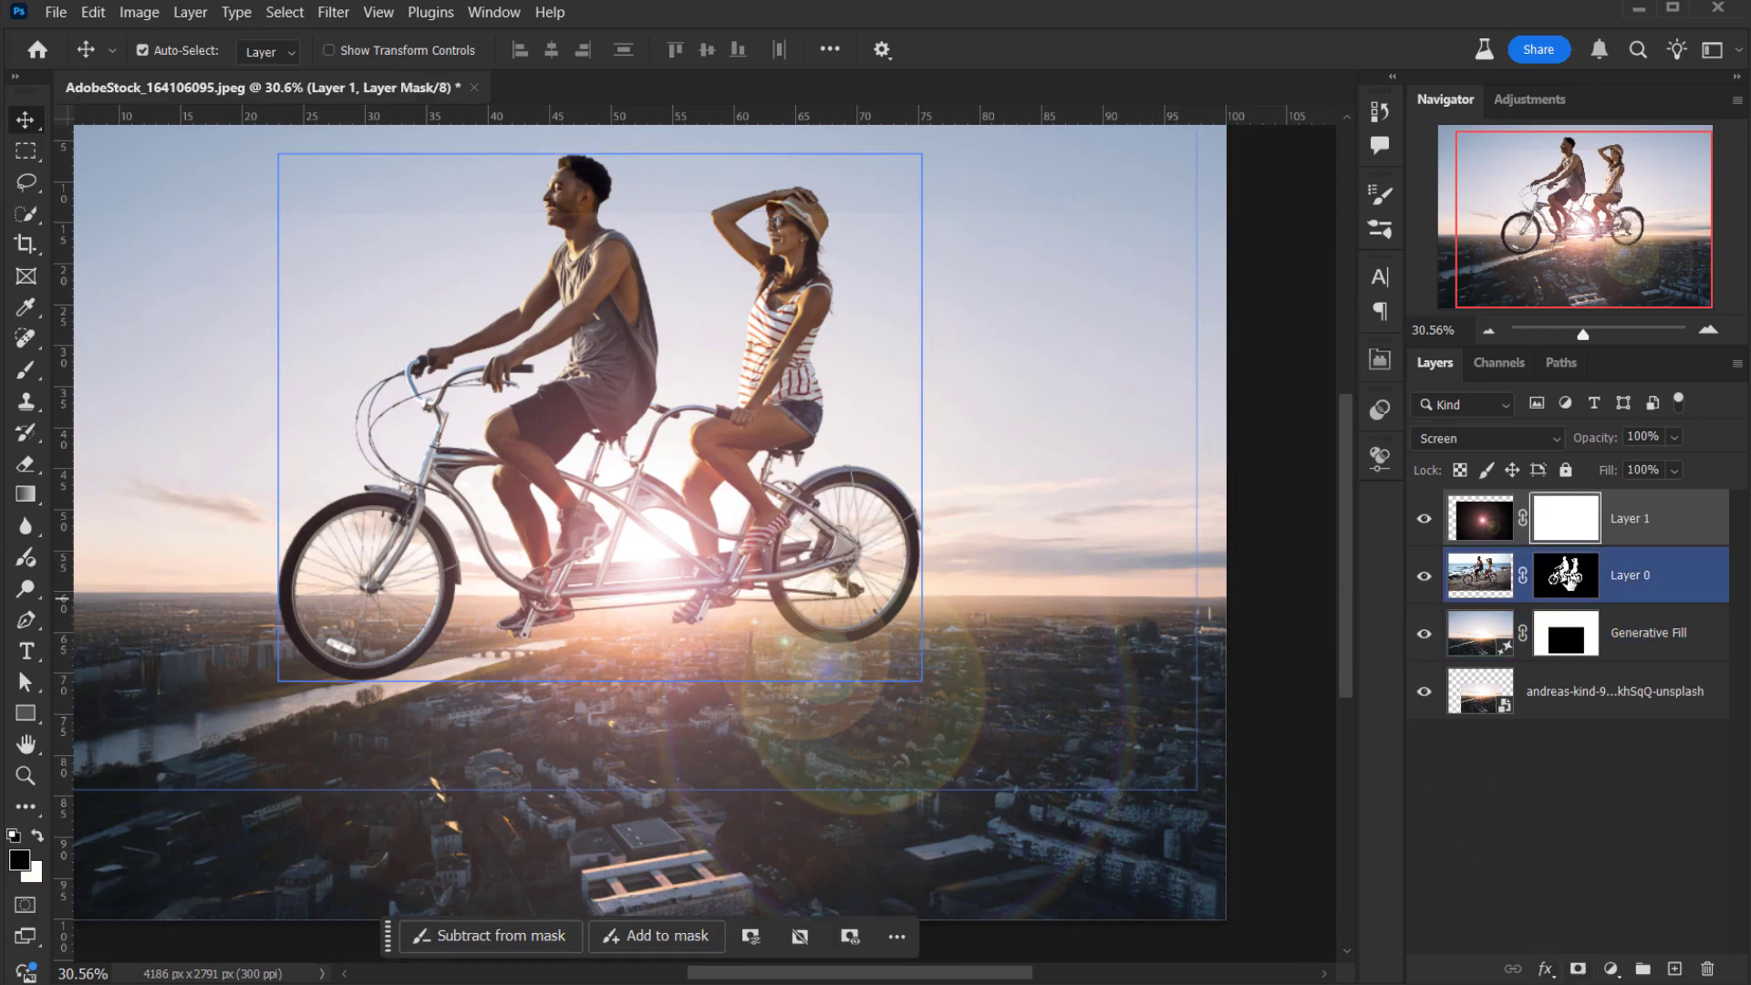
left_click(1630, 567)
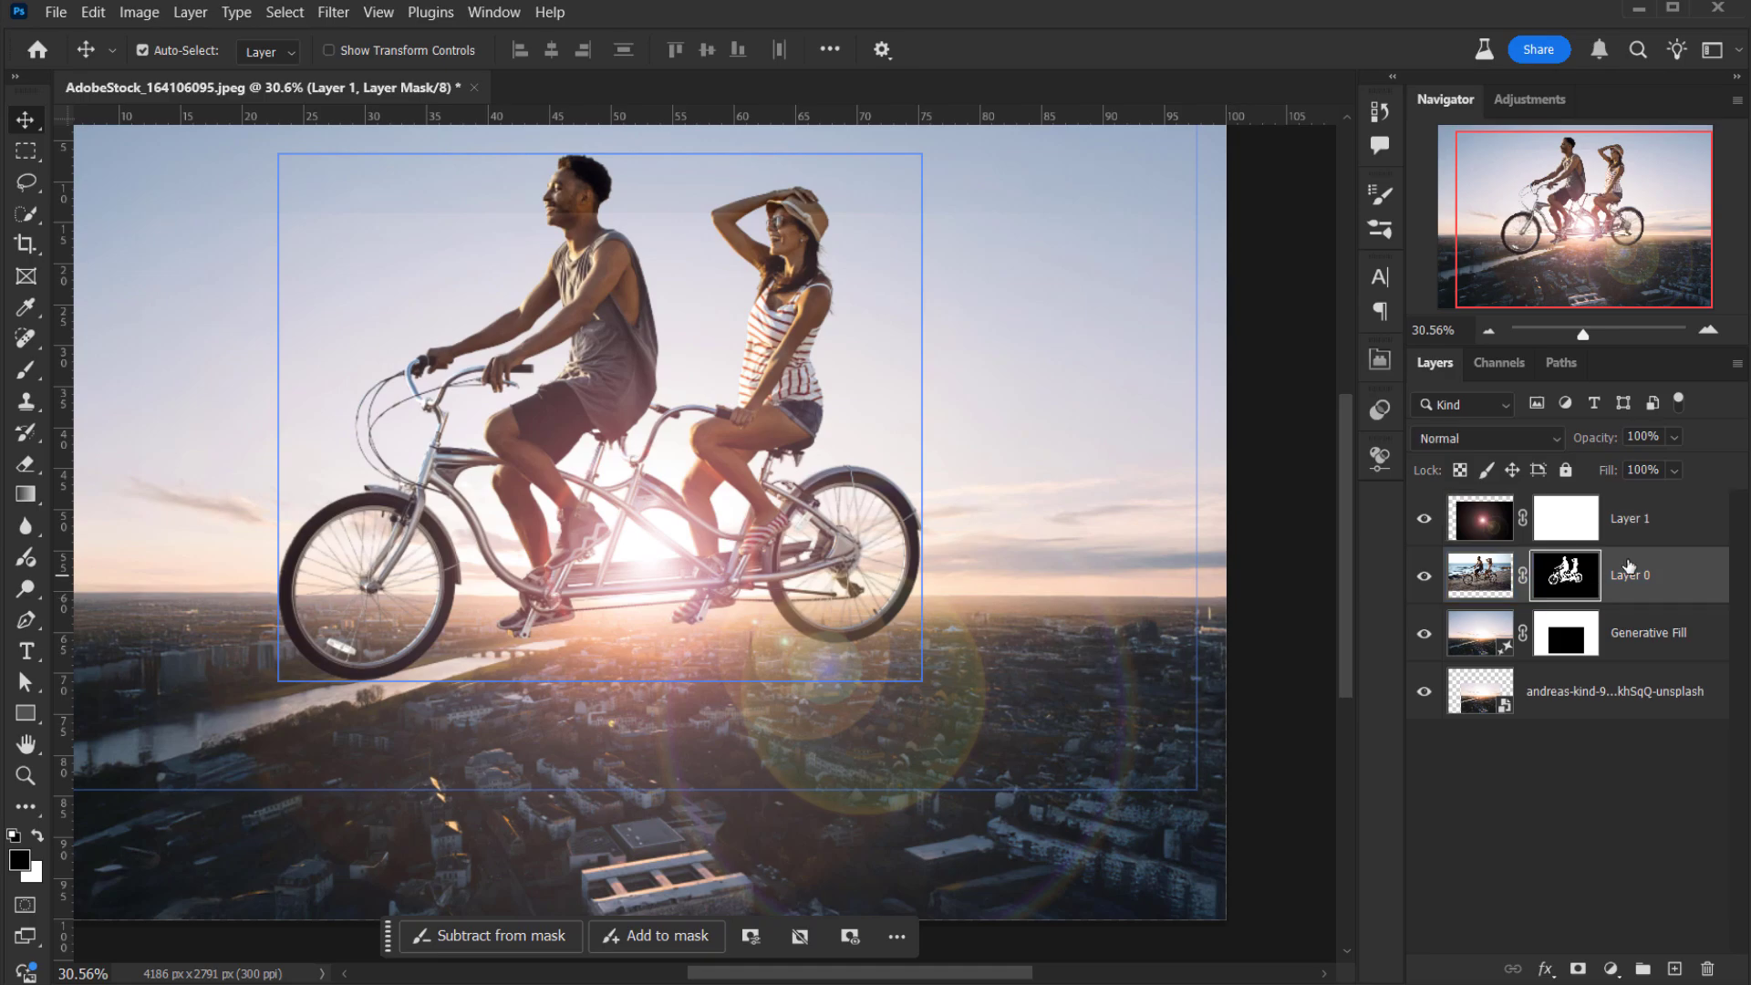
left_click(1424, 575)
left_click(1423, 575)
key("ctrl")
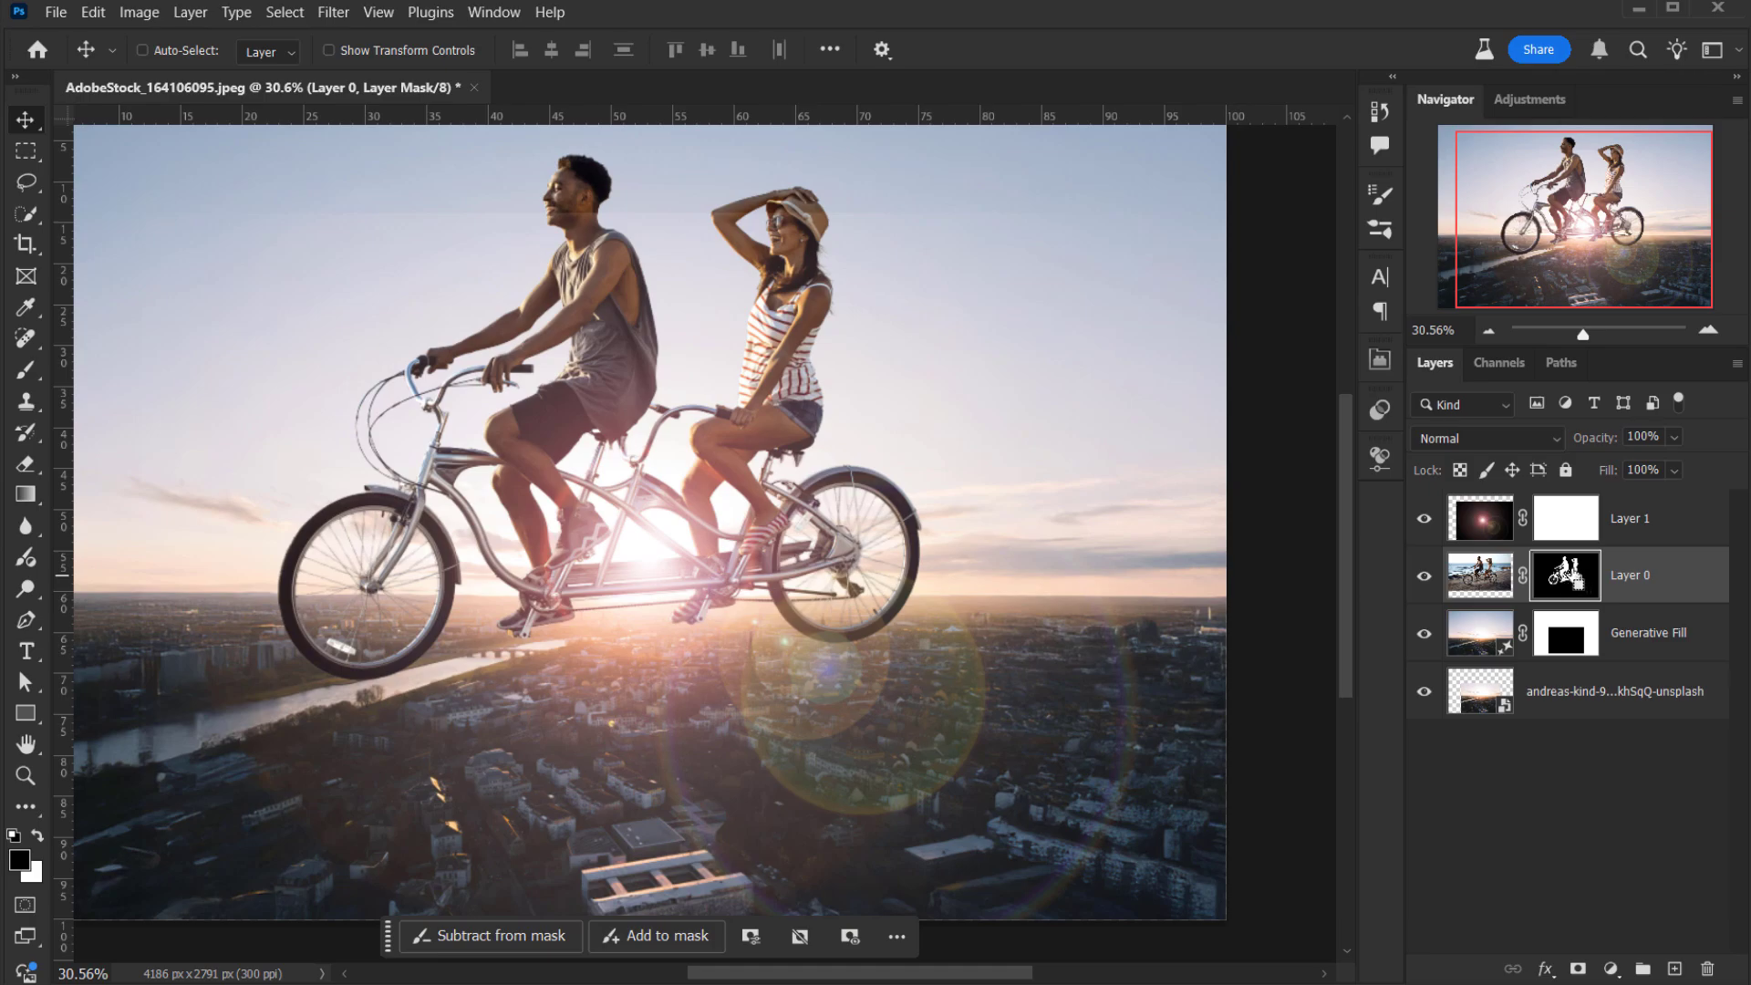
left_click(1565, 575, "ctrl")
left_click(1565, 518)
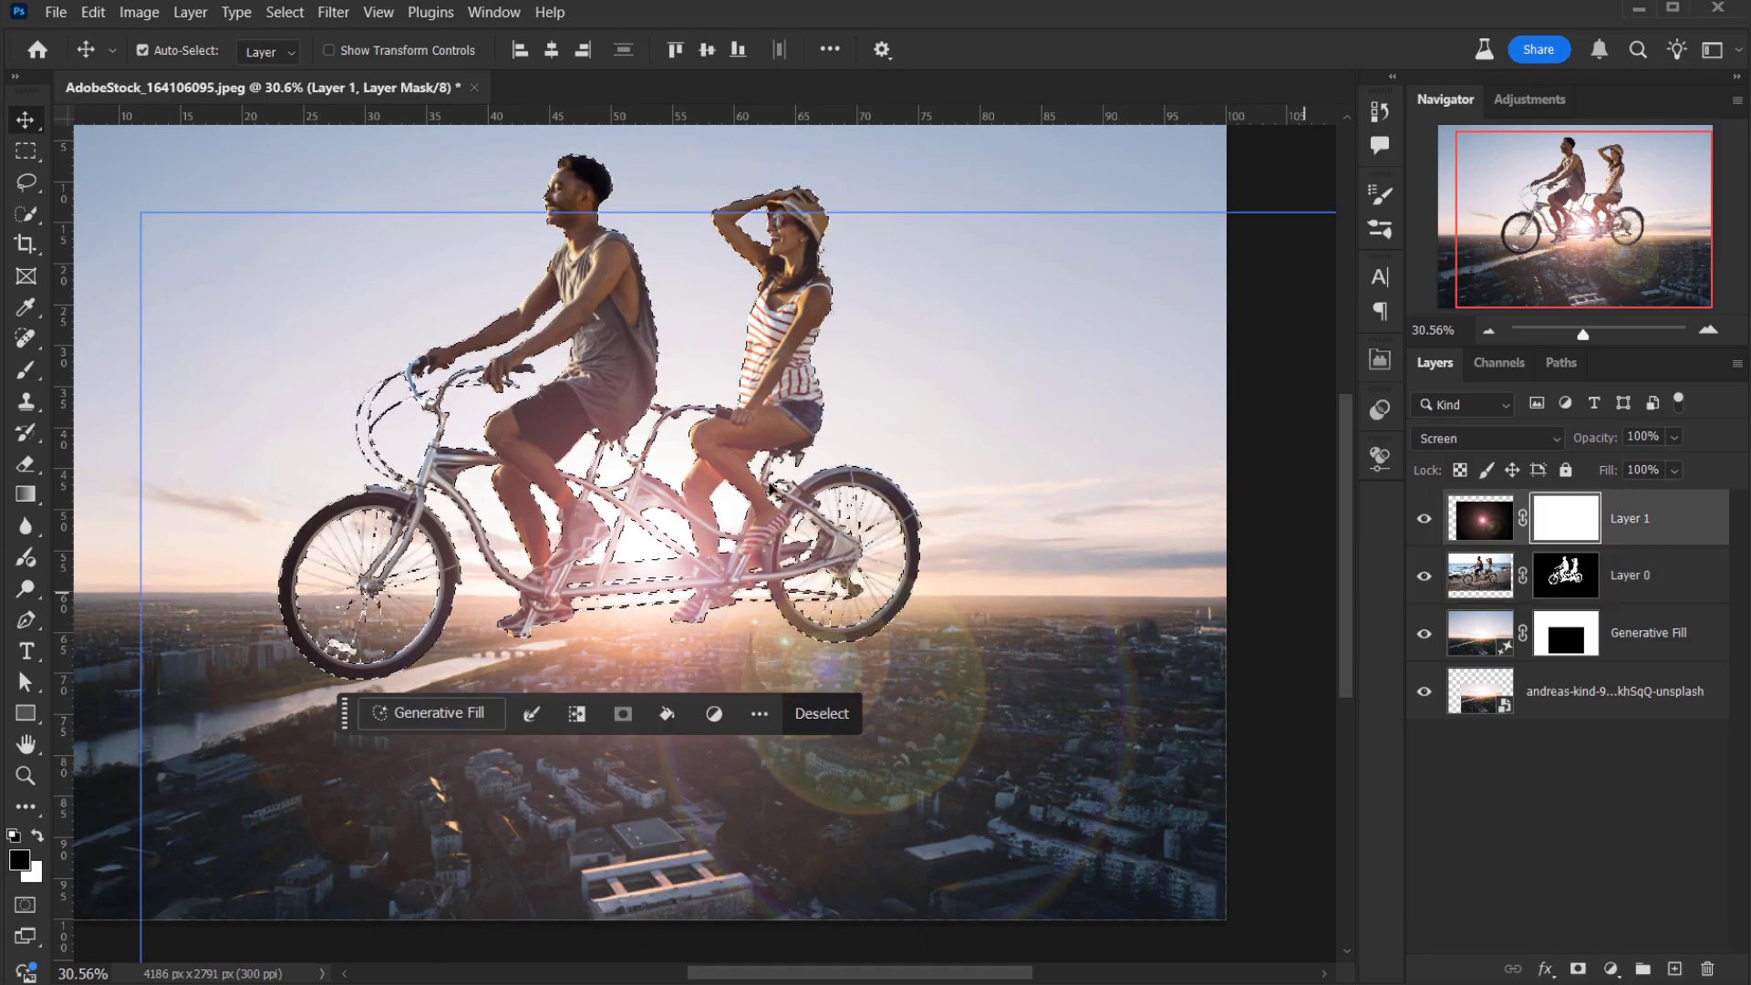
Try painting black over the woman's legs on Layer 1's mask with a 298 px soft brush at 54% opacity, and undo the stroke.
scroll(810, 534, "up", 5)
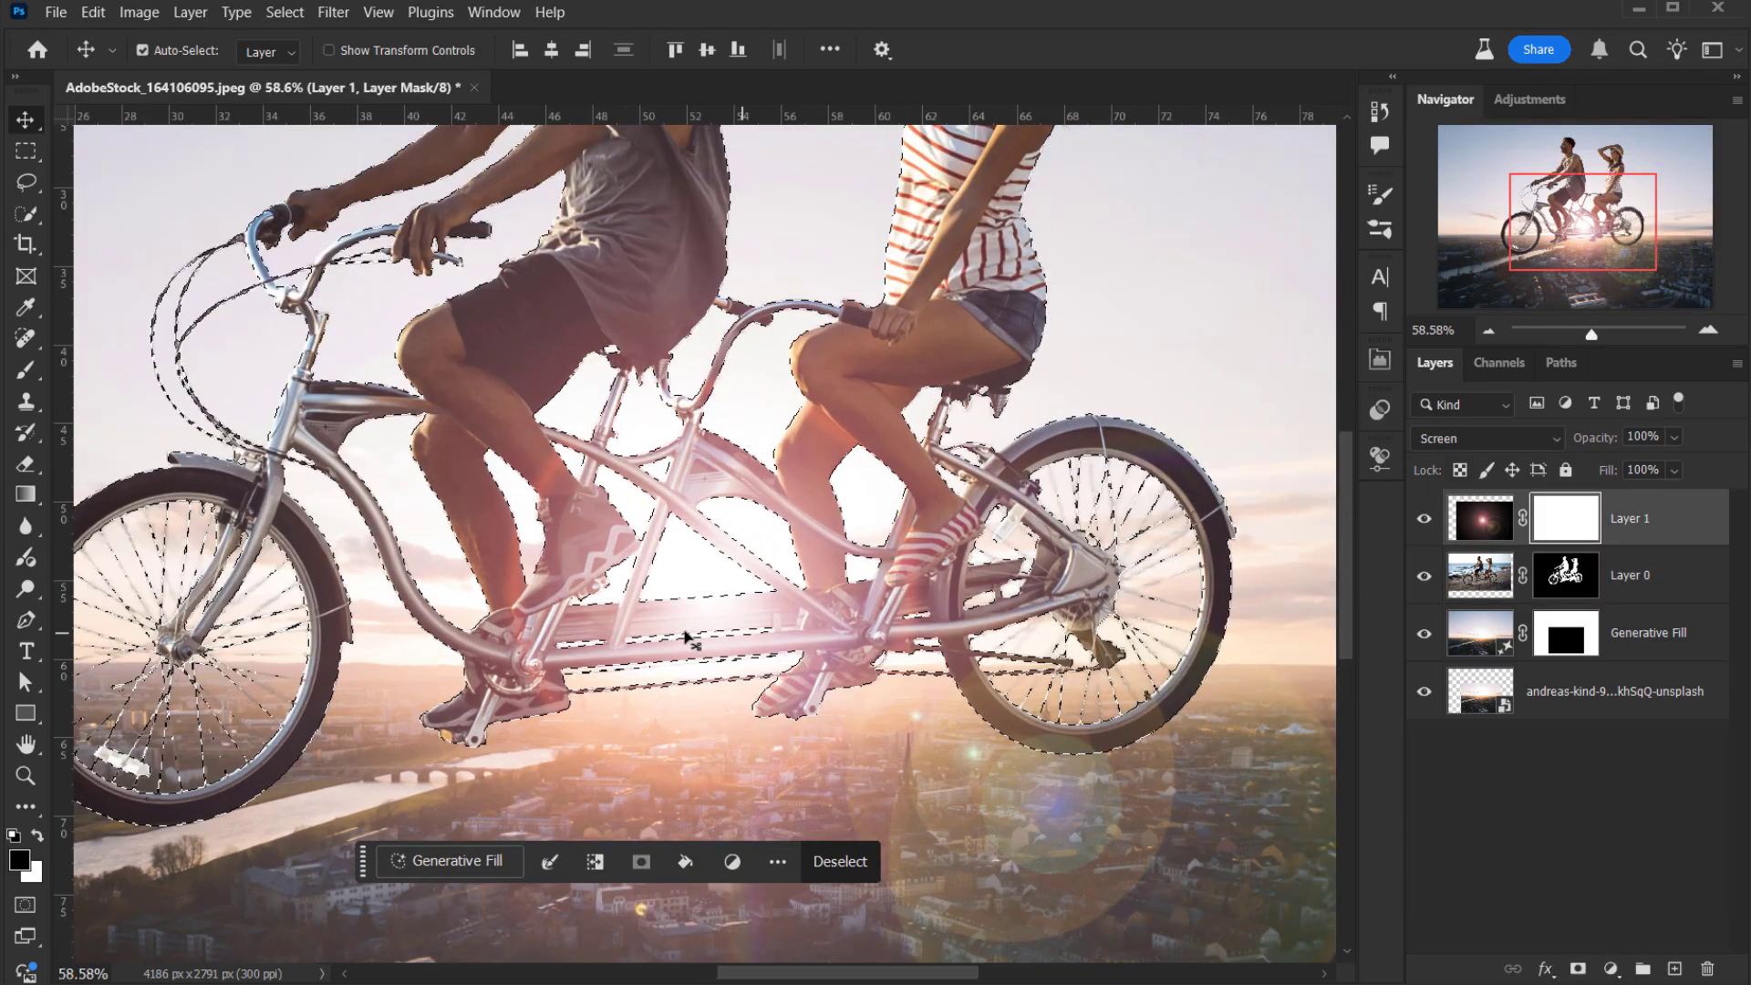
key("b")
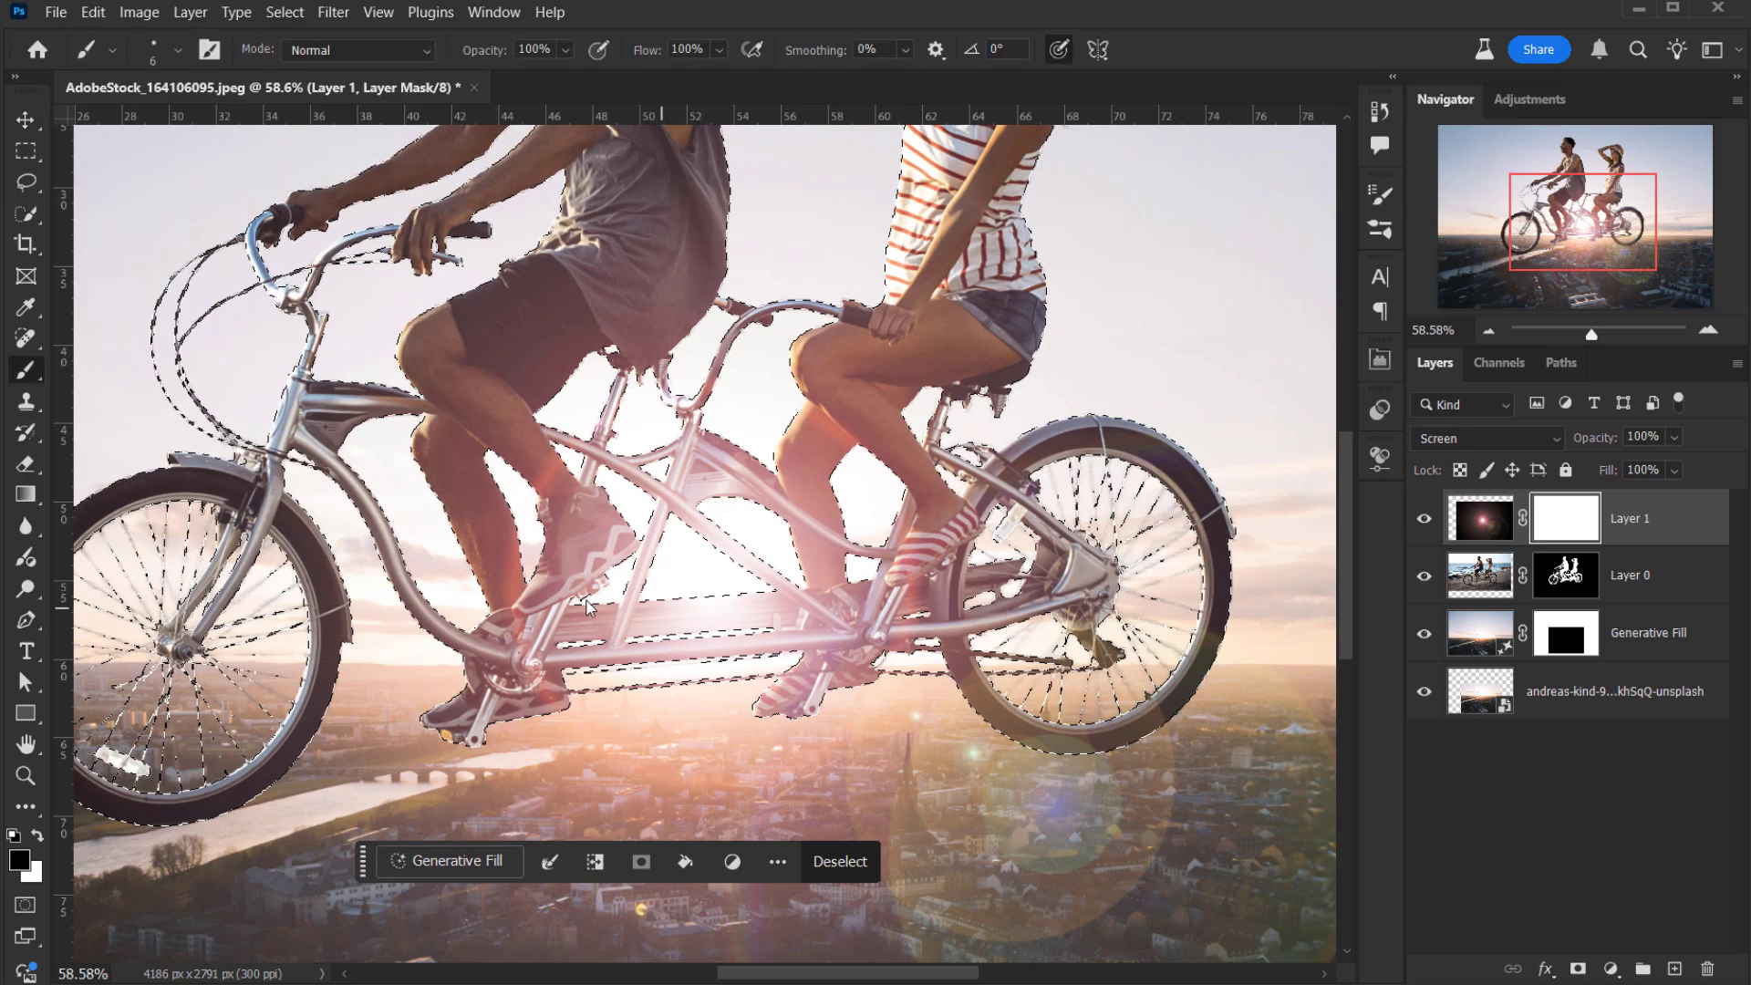
mouse_move(657, 607)
left_mouse_down()
mouse_move(773, 584)
mouse_move(695, 70)
mouse_move(545, 34)
mouse_move(421, 52)
left_mouse_up()
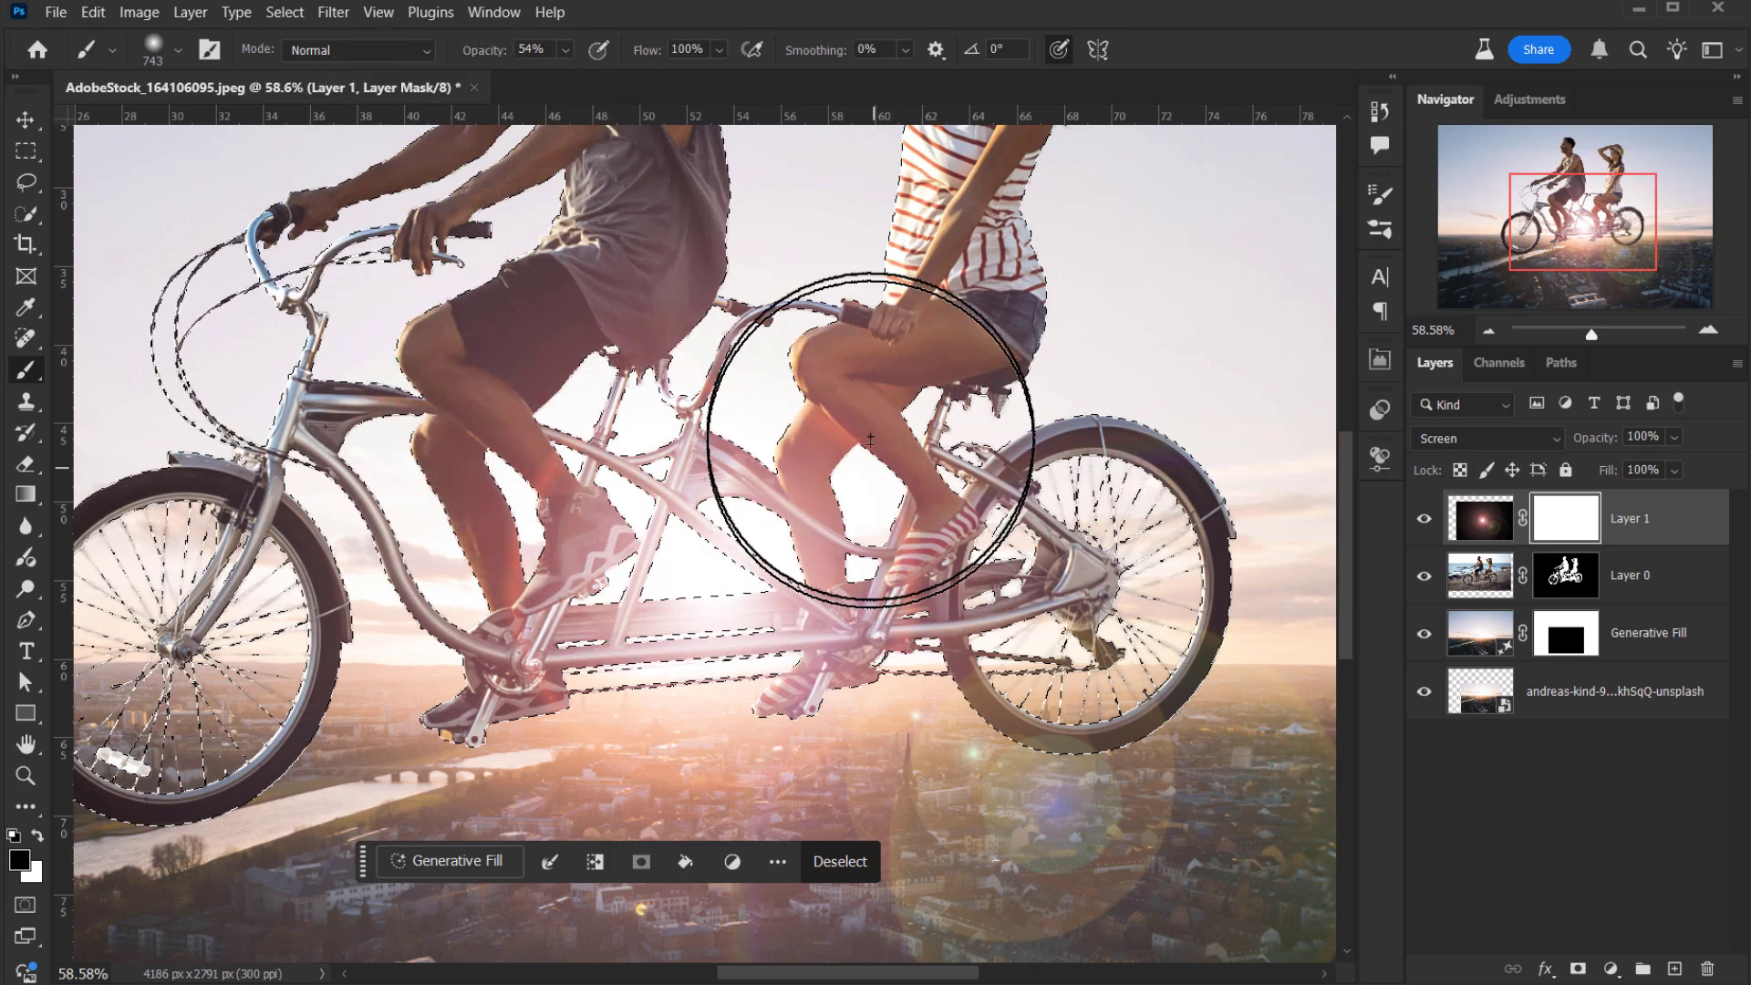
left_click_drag(891, 442, 695, 491, "alt")
mouse_move(826, 479)
left_mouse_down()
mouse_move(818, 497)
mouse_move(903, 554)
left_mouse_up()
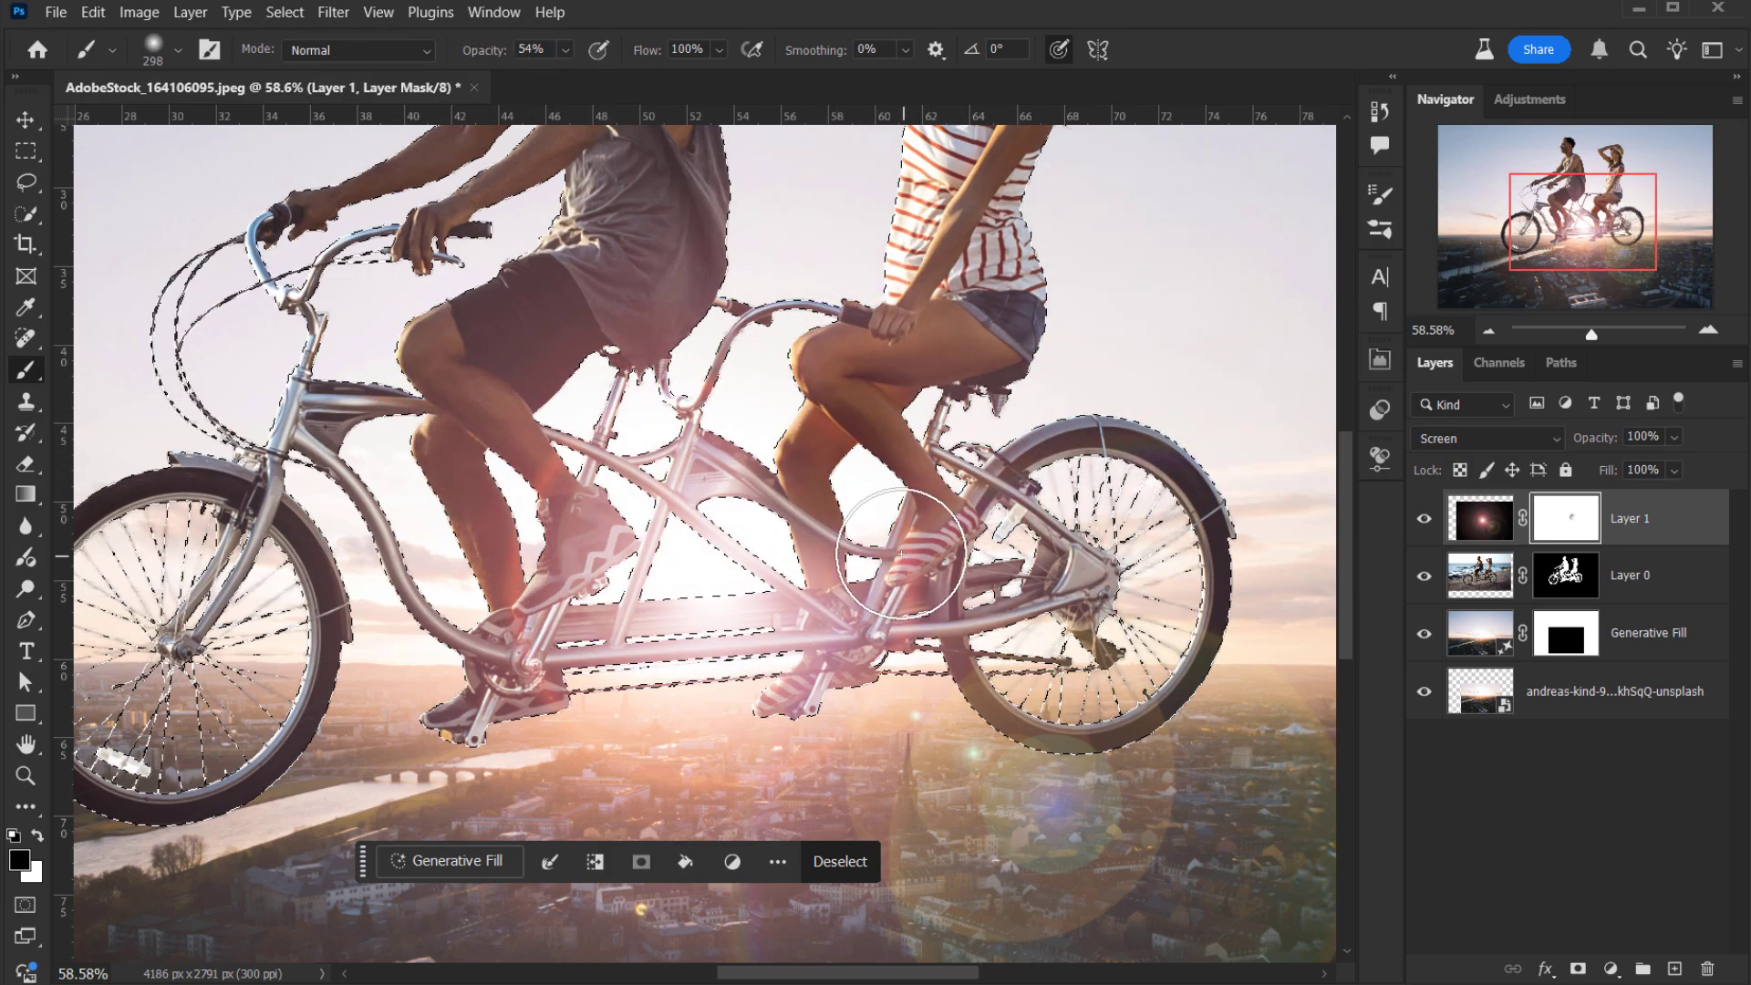
key("ctrl+z")
Set the brush to 100% opacity and 21% flow, and hide the selection edges.
left_click_drag(629, 54, 588, 56)
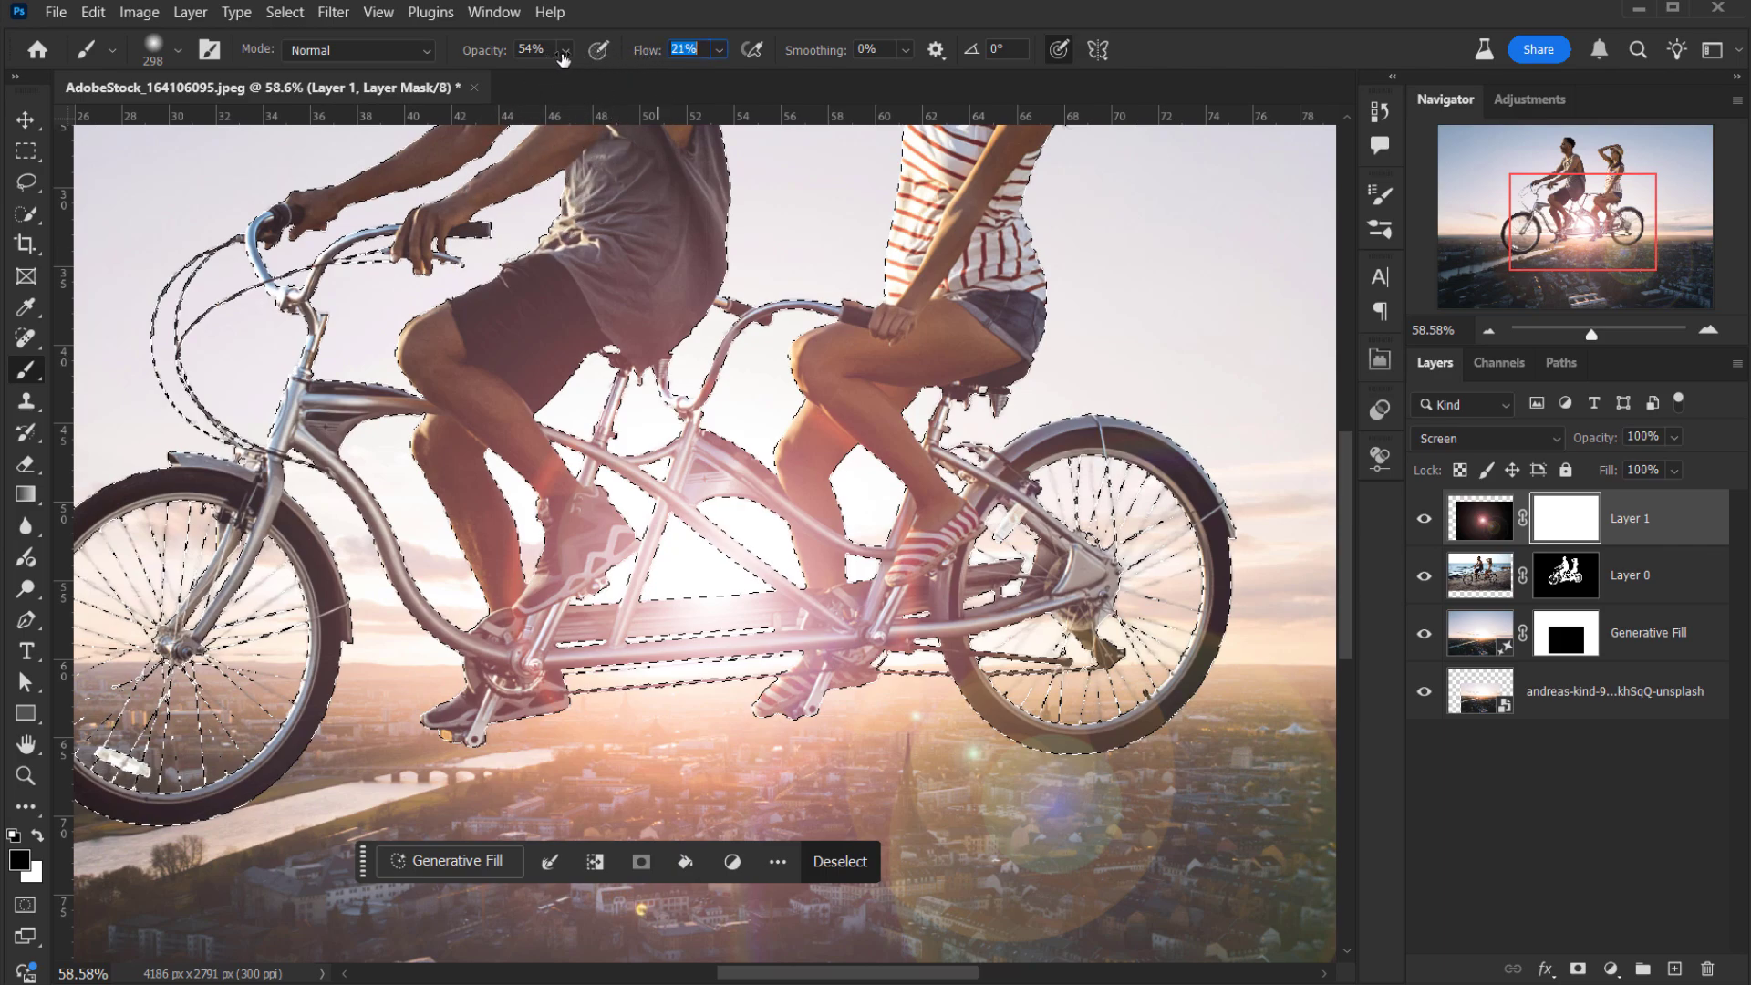
left_click_drag(499, 57, 606, 82)
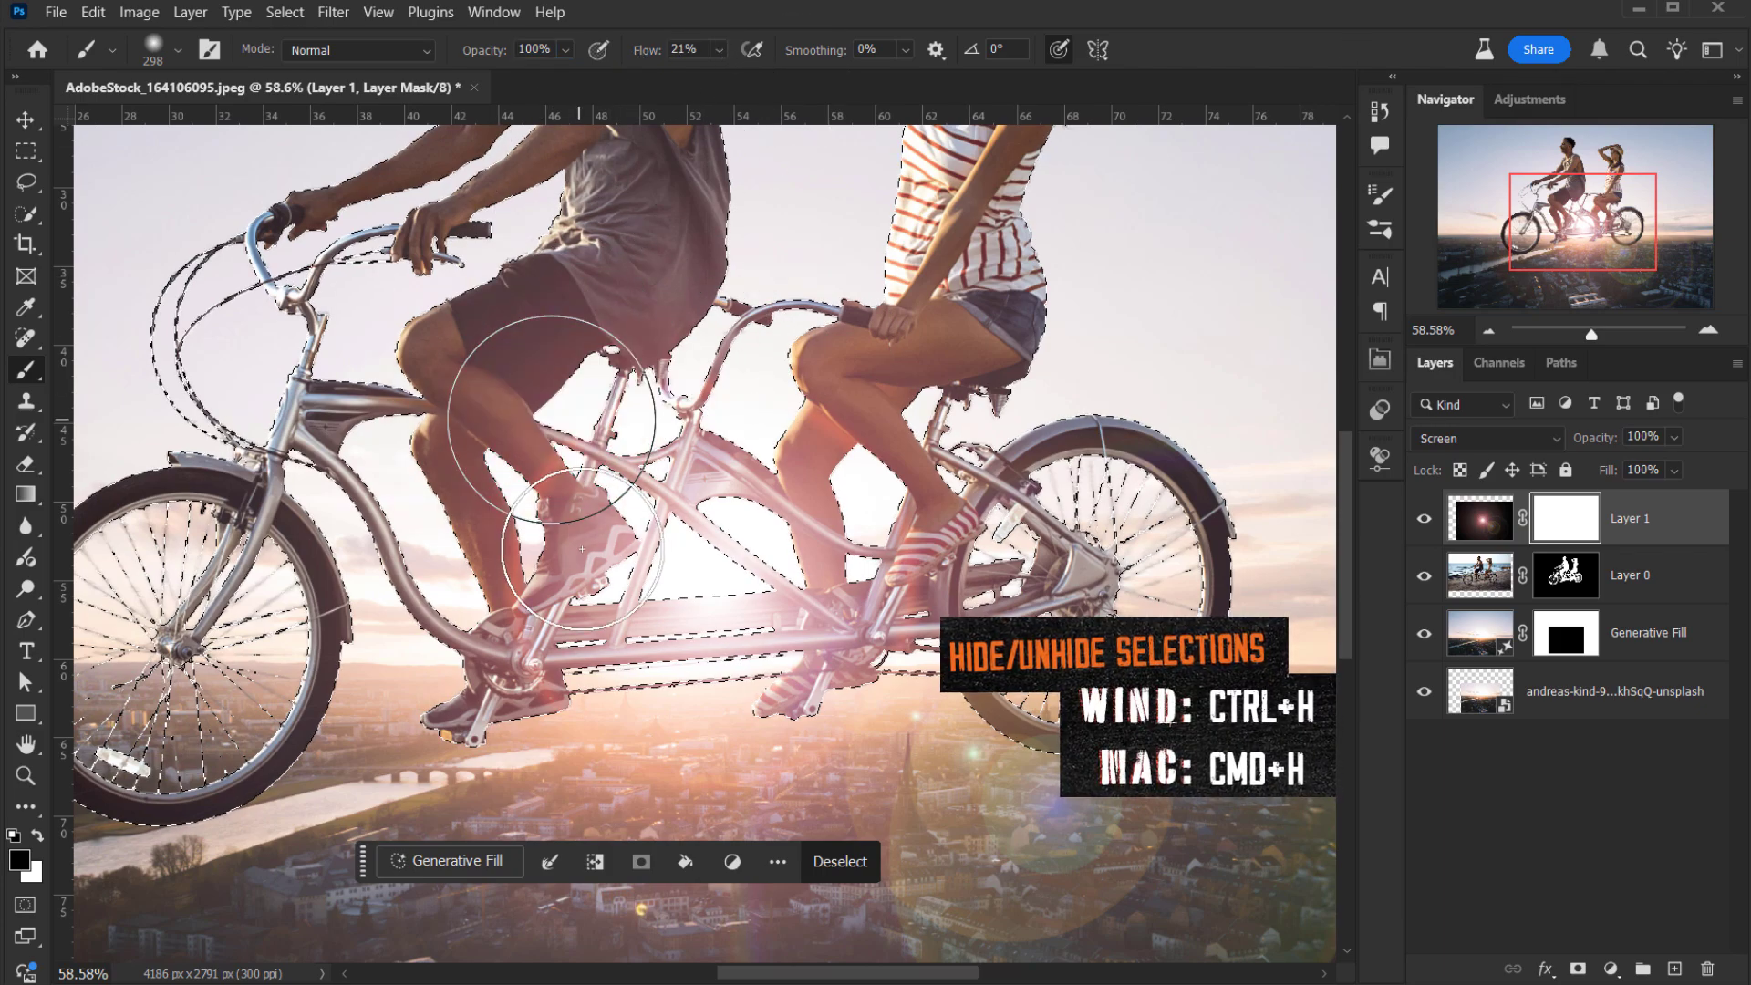
scroll(582, 548, "down", 3)
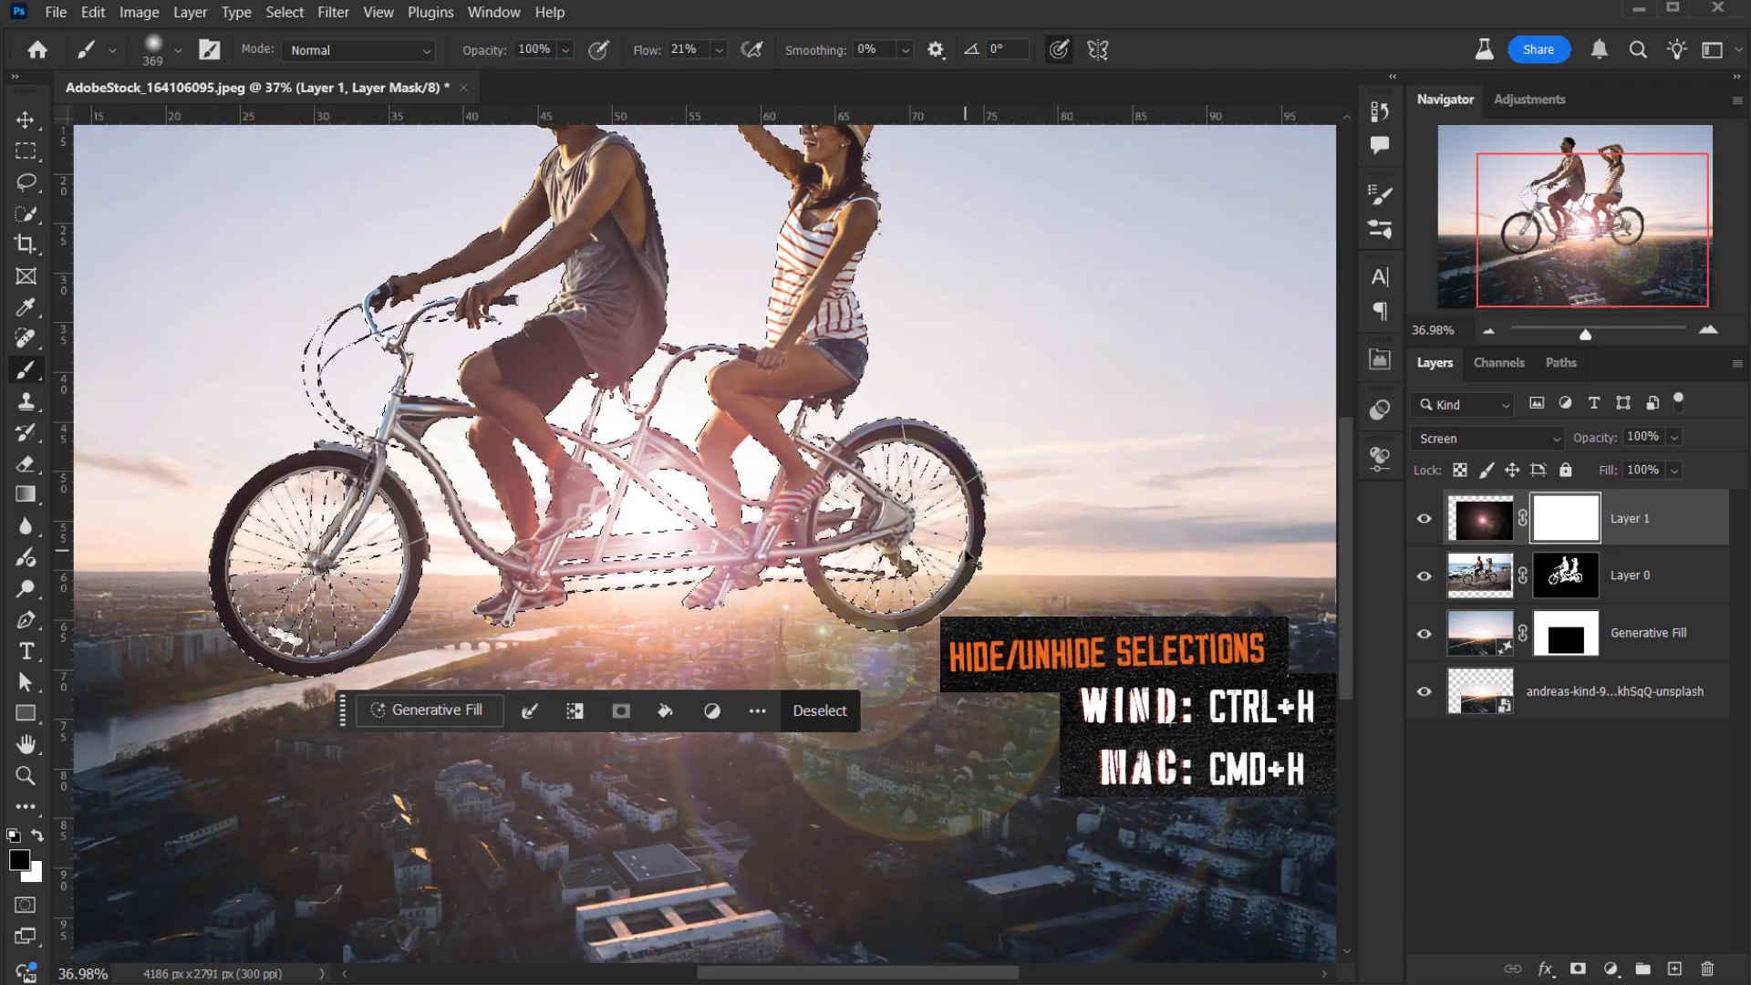
key("ctrl+h")
scroll(585, 536, "up", 1)
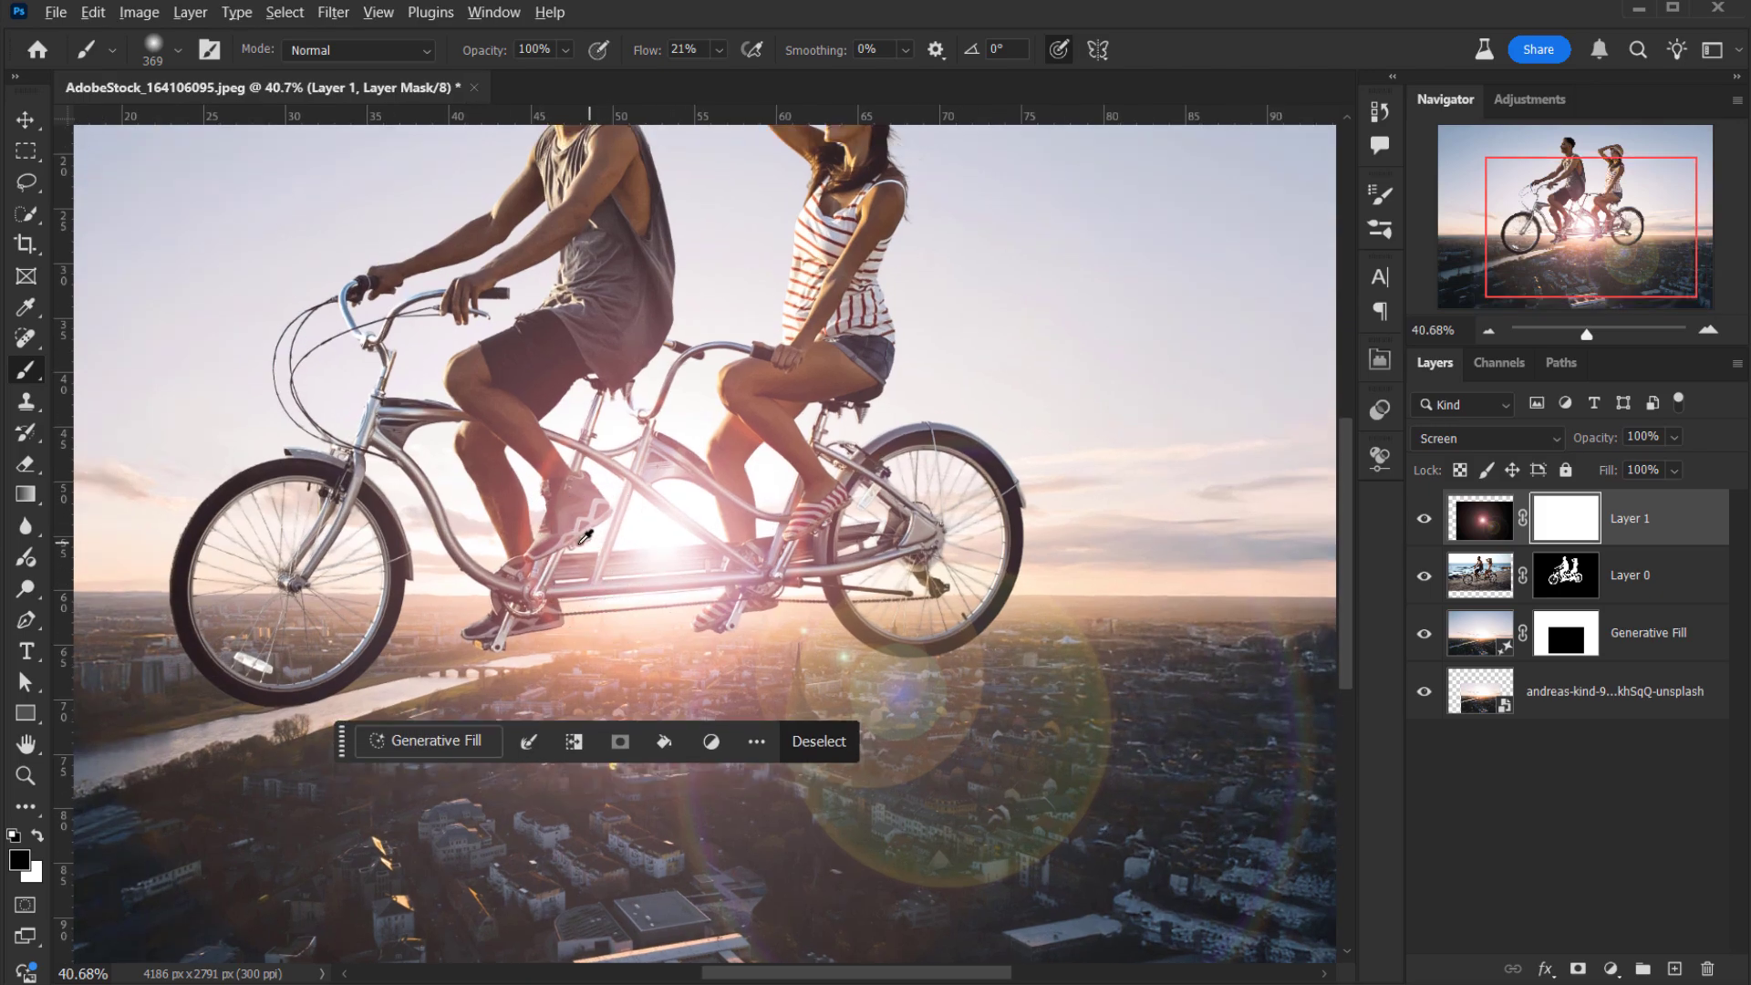
Reduce the flare over the man's lower leg and shoe by painting Layer 1's mask with a 345 px brush at 11% flow.
left_click_drag(589, 540, 546, 537)
mouse_move(517, 451)
left_mouse_down()
mouse_move(507, 438)
mouse_move(561, 538)
left_mouse_up()
right_click(483, 342, "alt")
mouse_move(506, 442)
left_mouse_down()
mouse_move(499, 462)
mouse_move(534, 462)
mouse_move(561, 538)
left_mouse_up()
key("x")
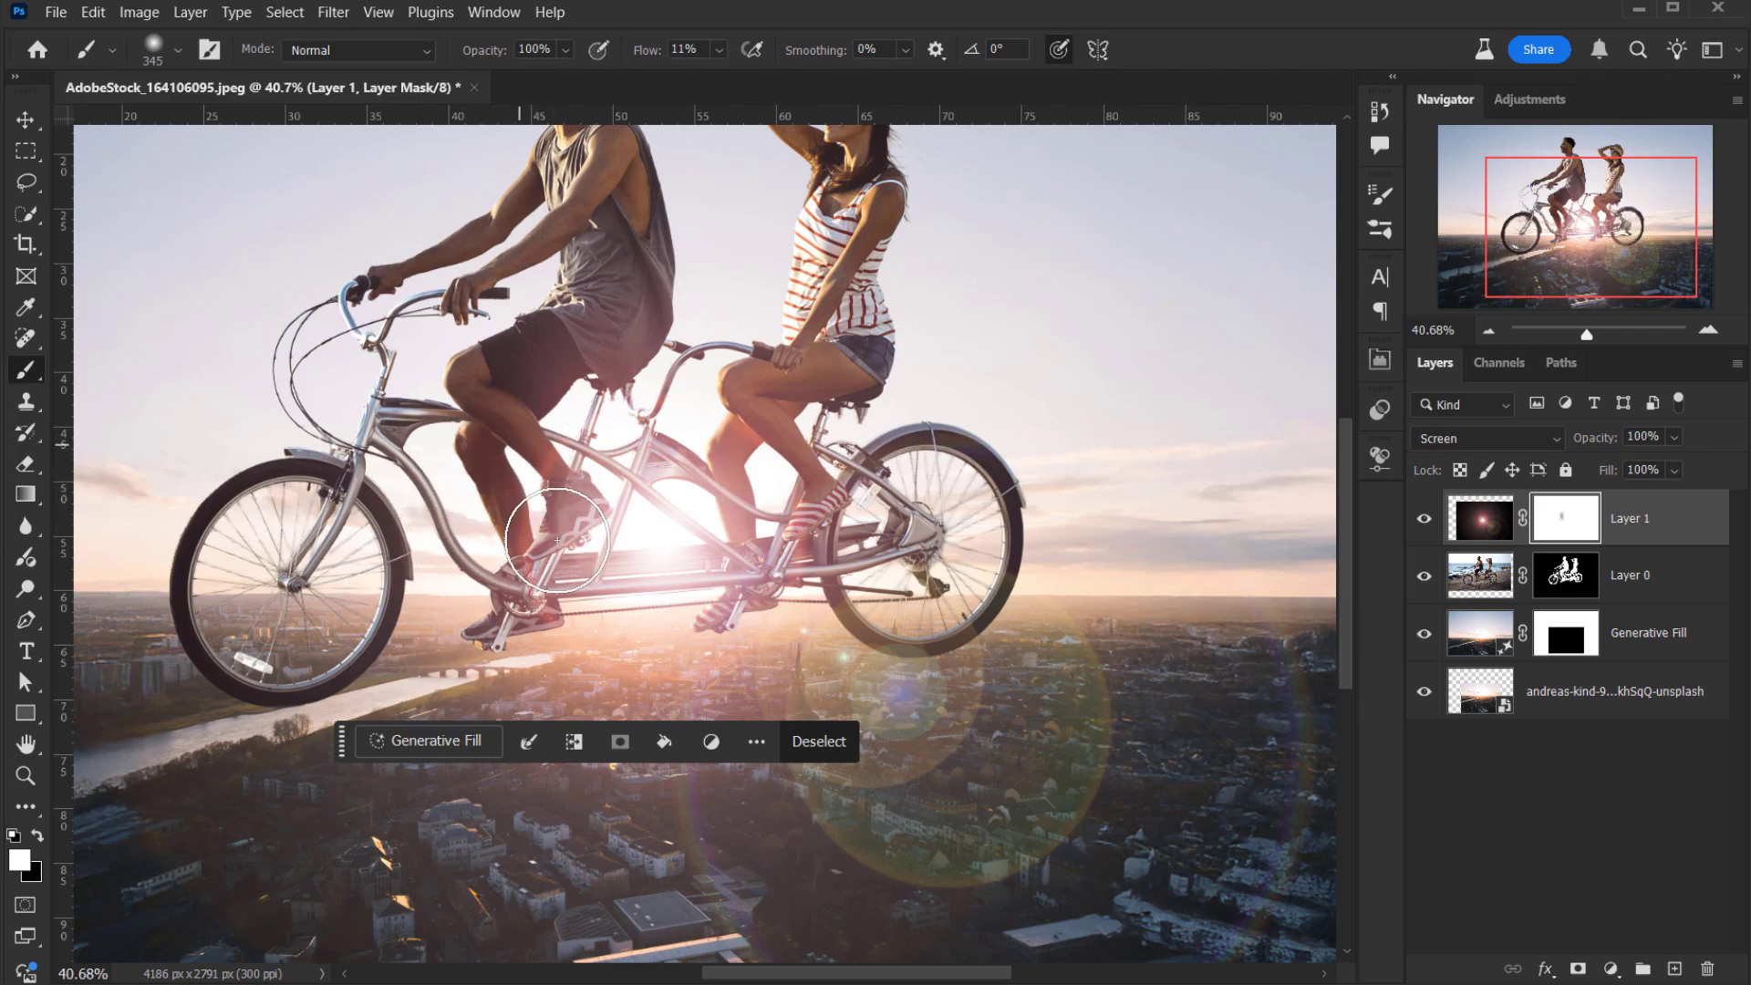
key("x")
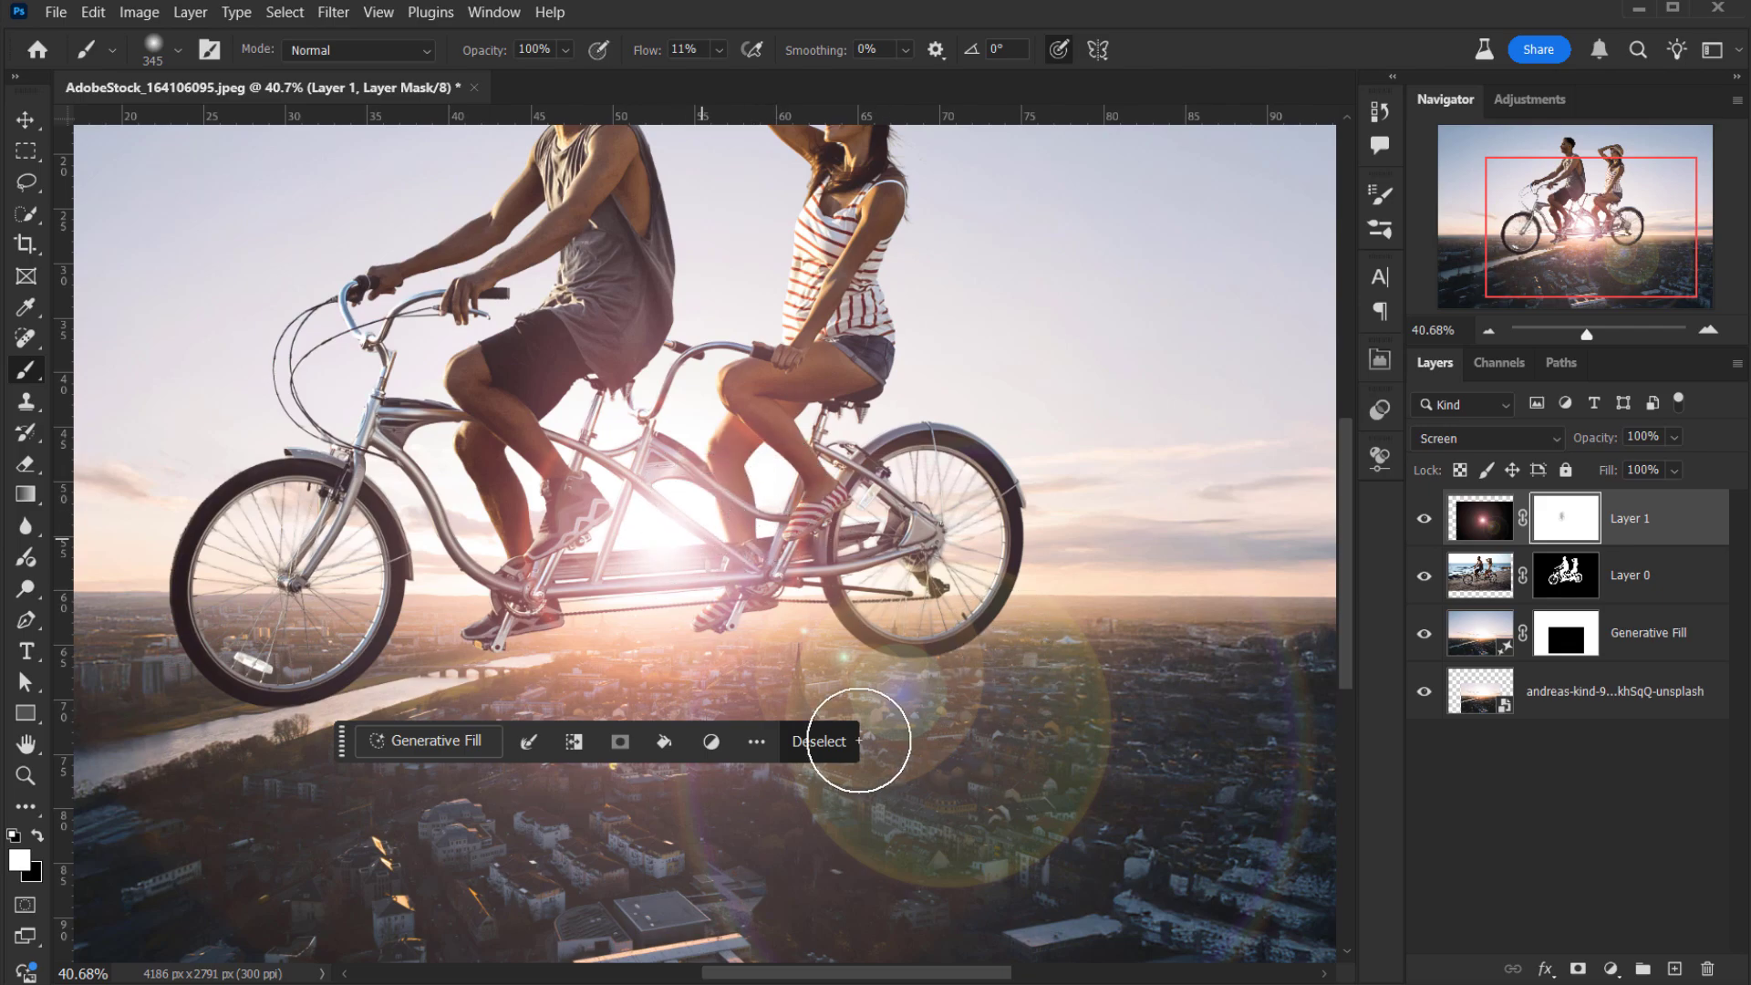
Paint black over the woman's lower legs on Layer 1's mask to soften the flare there.
key("x")
scroll(707, 588, "down", 3)
left_click_drag(680, 567, 714, 598)
key("x")
scroll(502, 664, "down", 1)
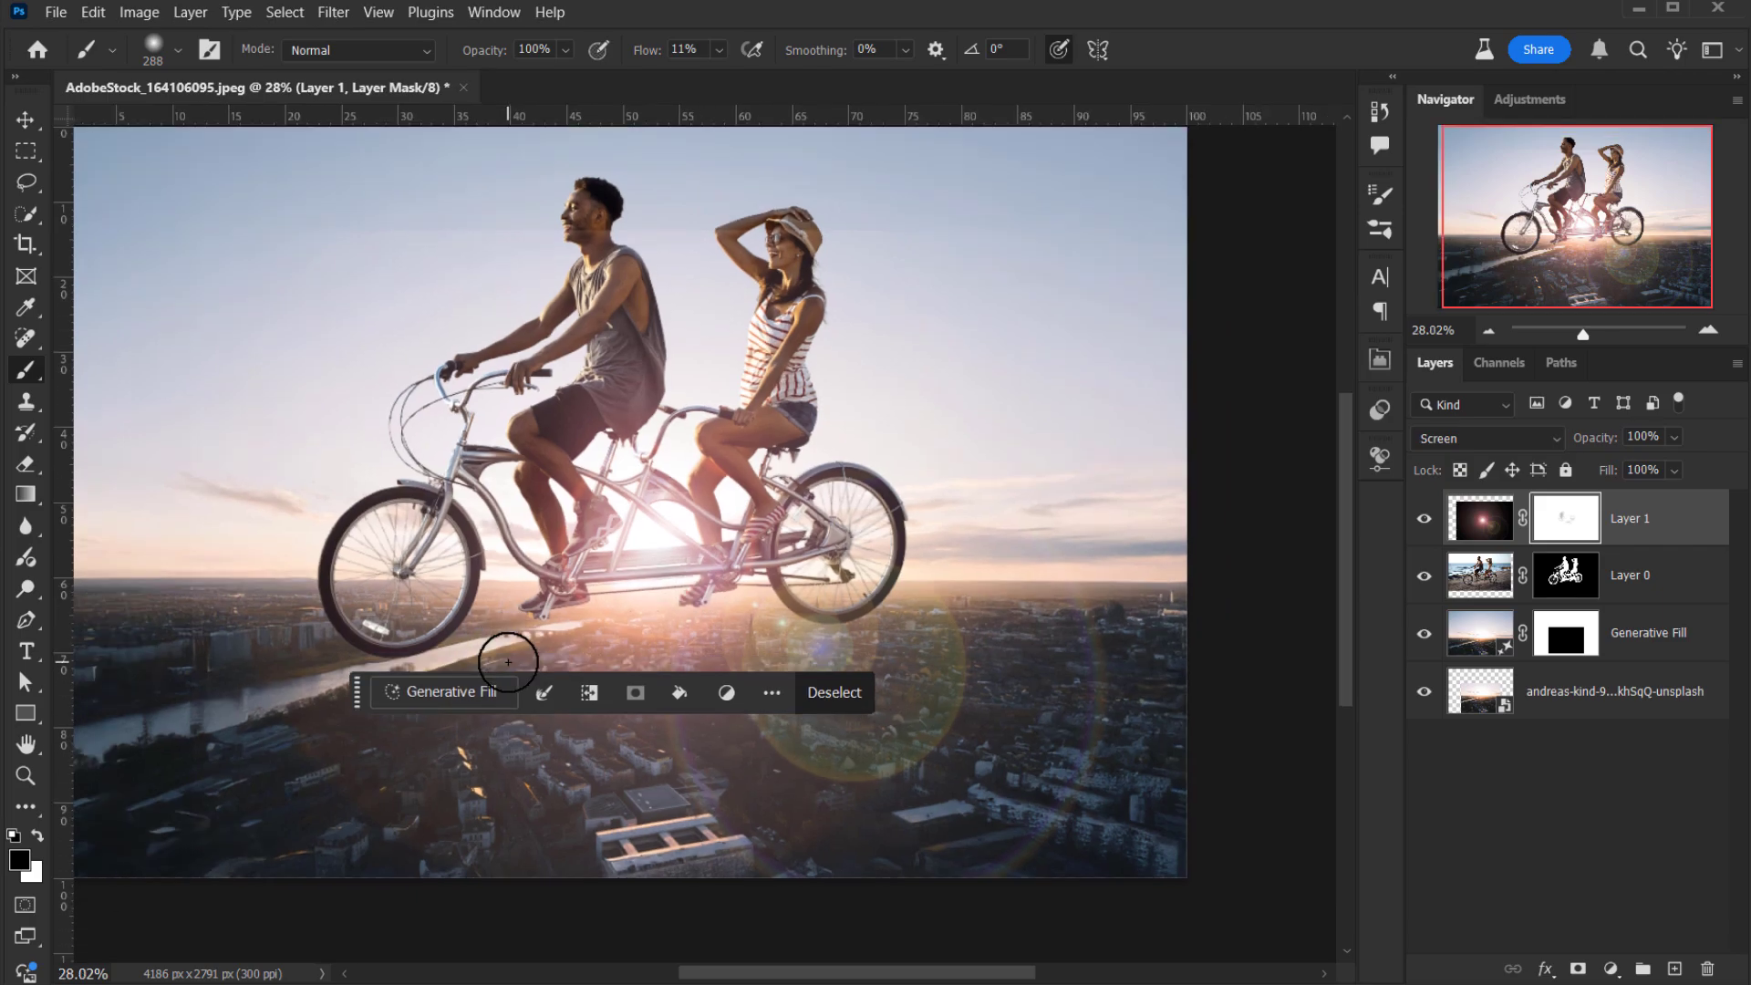
Compare the image with Layer 1 hidden and shown, enlarge the brush to 699 px, and clear the selection.
left_click(1423, 518)
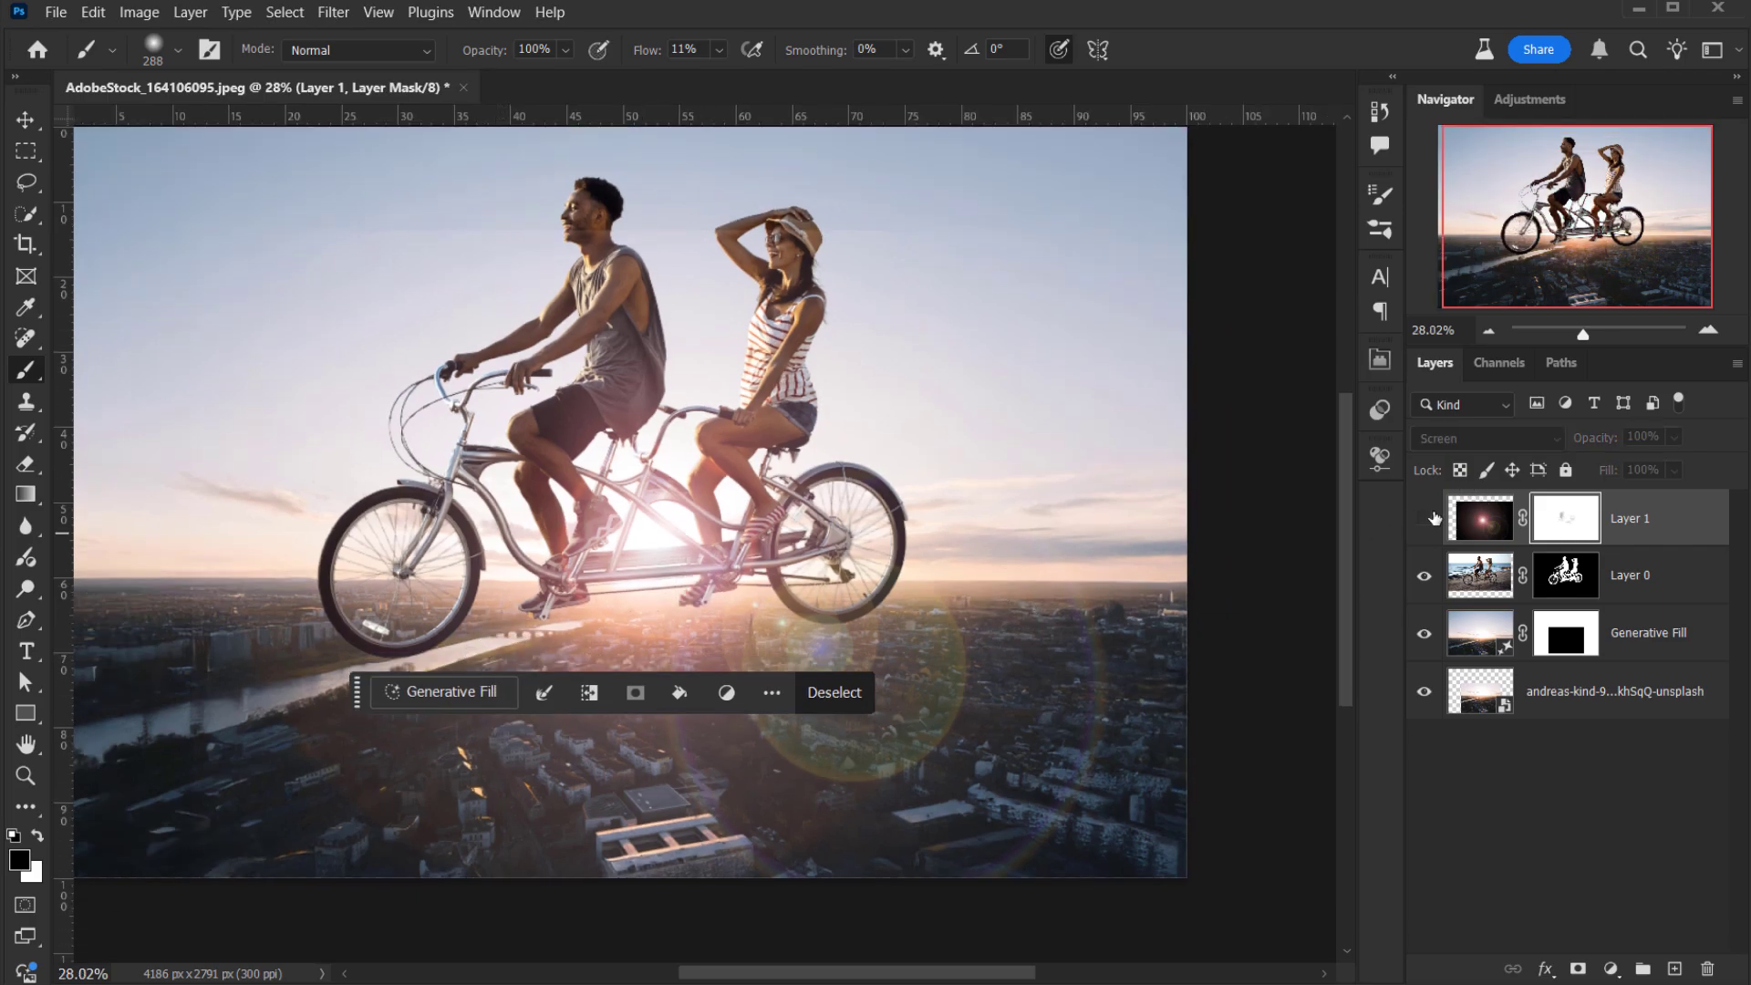
left_click(1424, 518)
left_click_drag(547, 274, 657, 266)
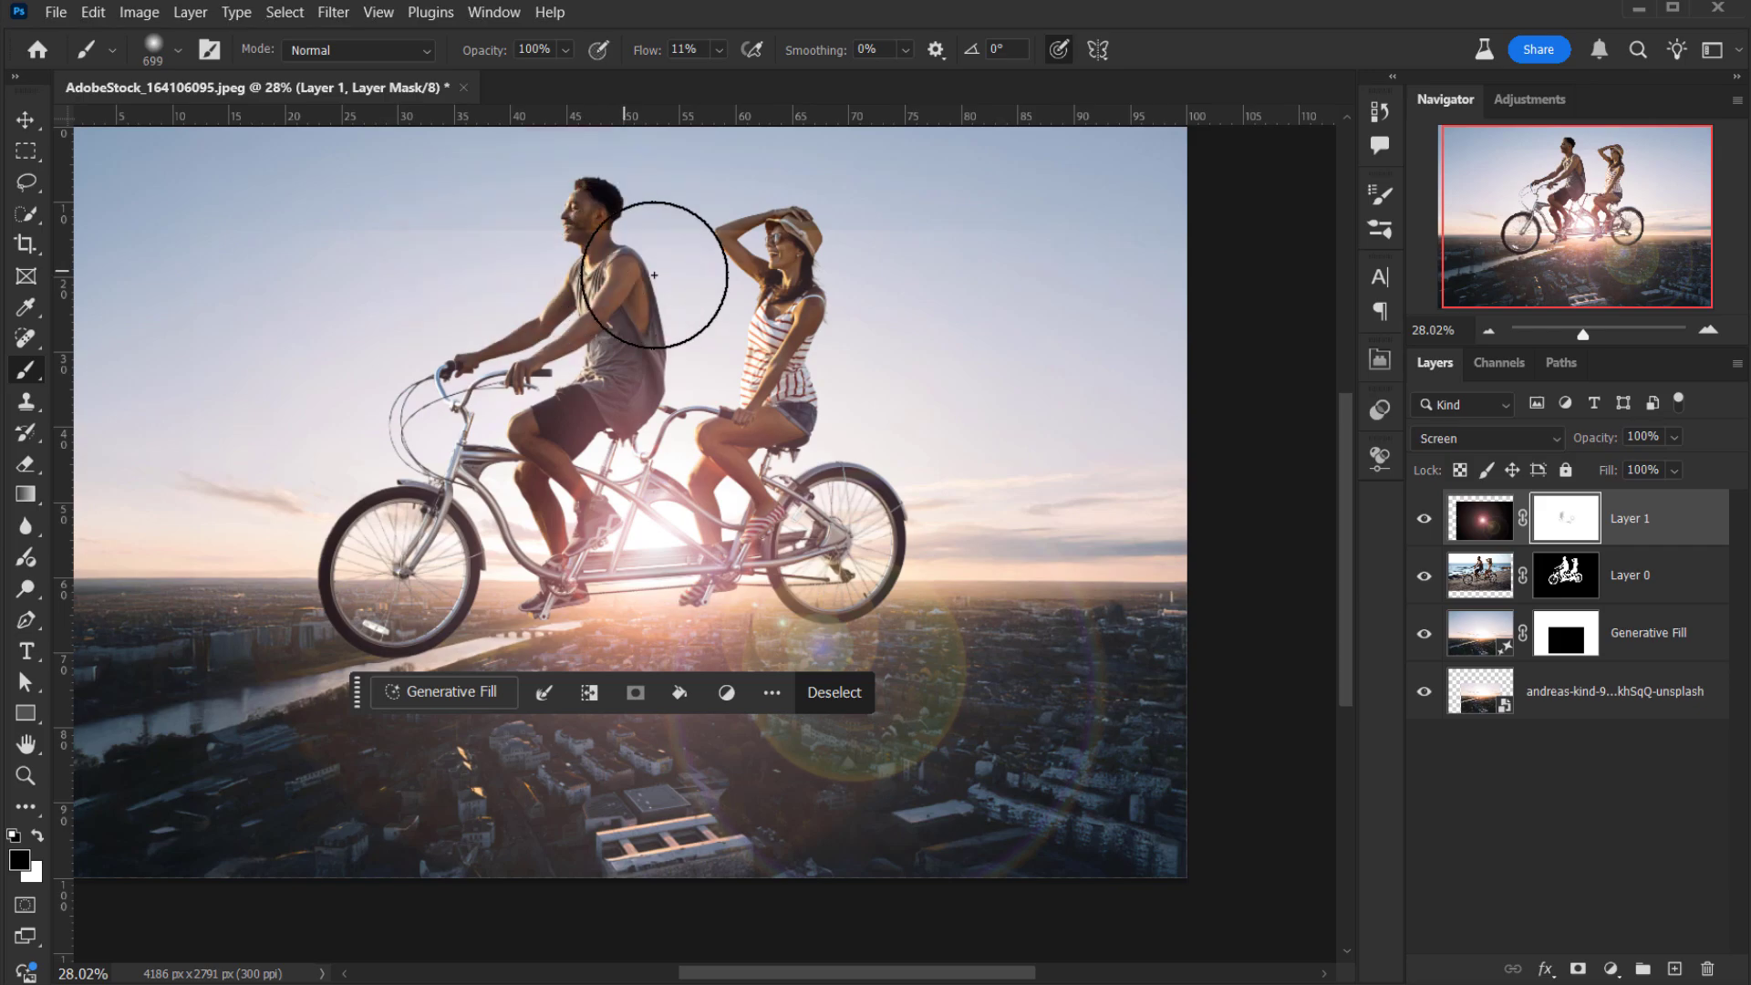
key("ctrl+h")
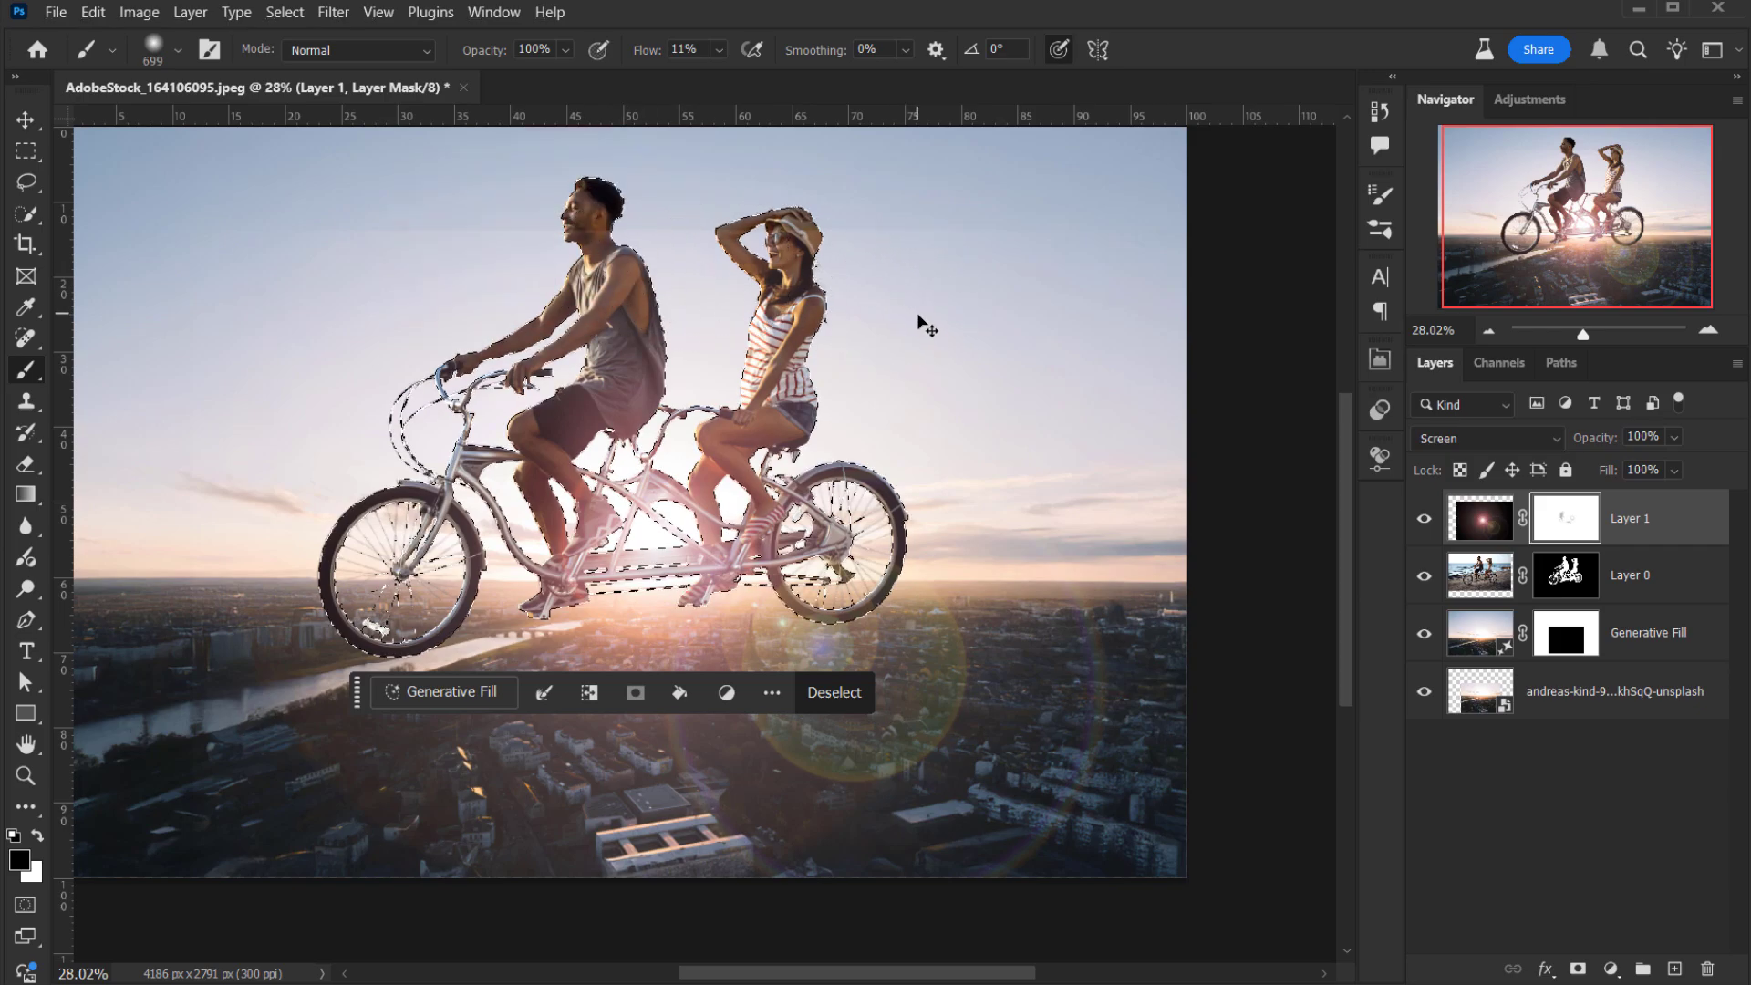
key("ctrl+d")
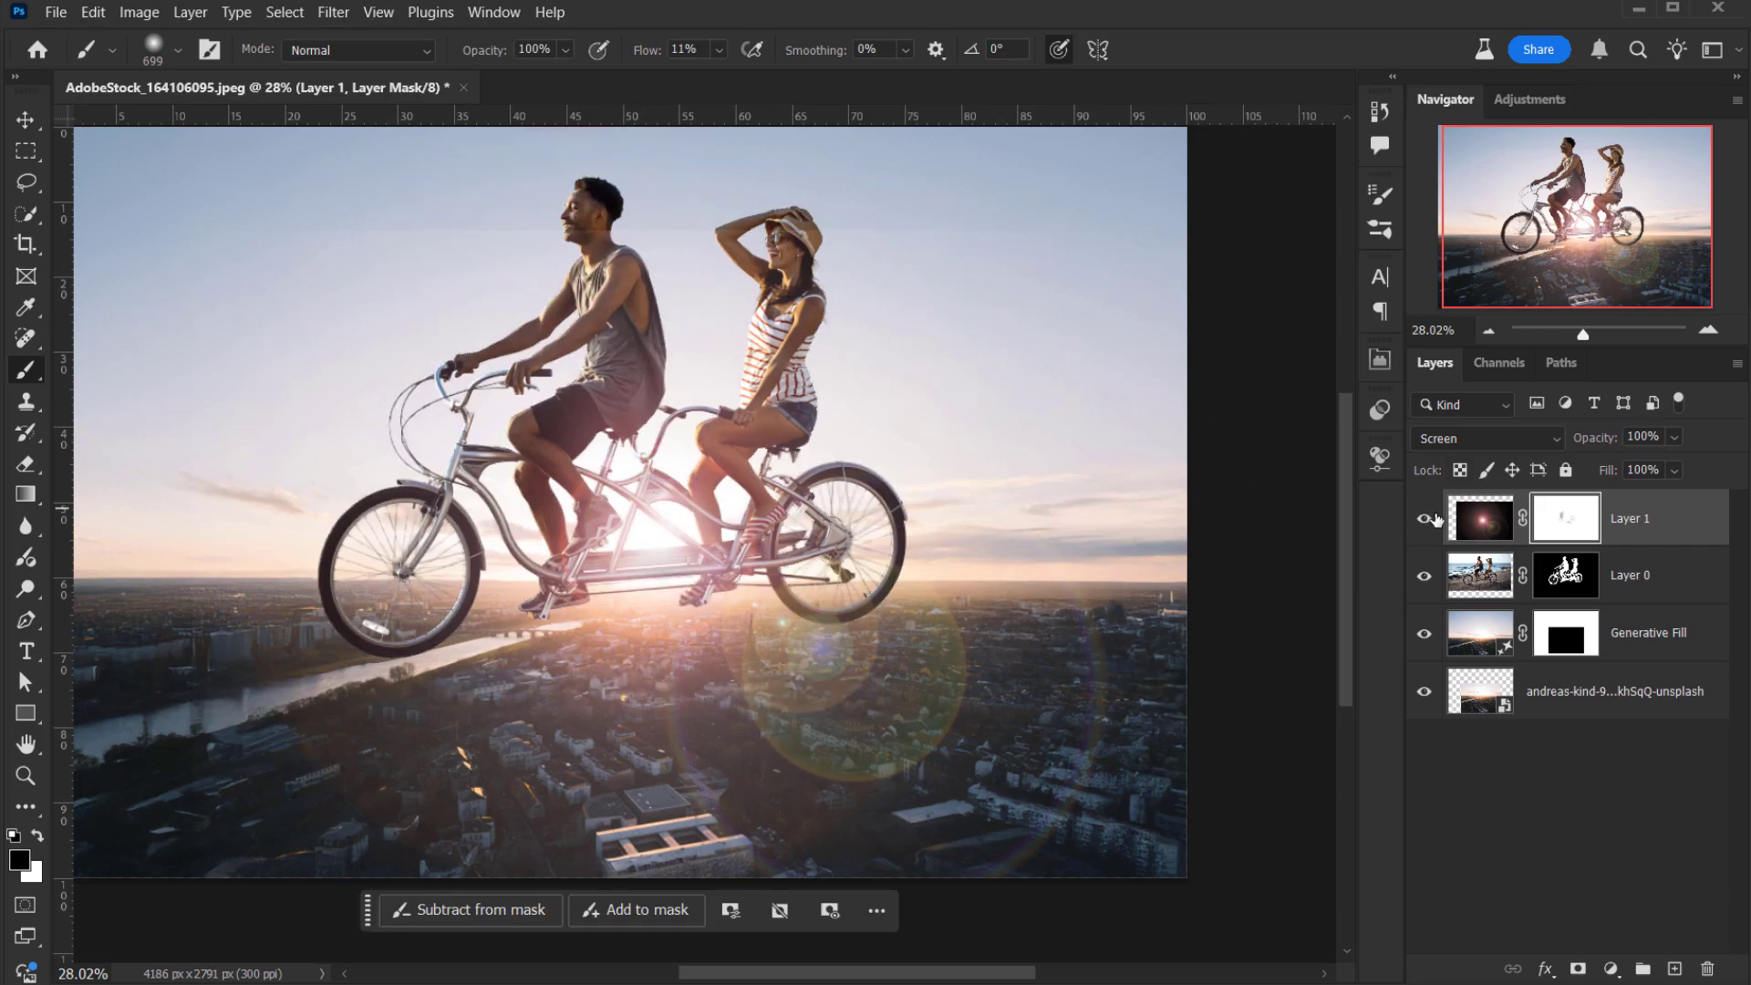
Add a Levels adjustment above Layer 1 and clip it so it affects only the lens flare.
scroll(634, 314, "up", 5)
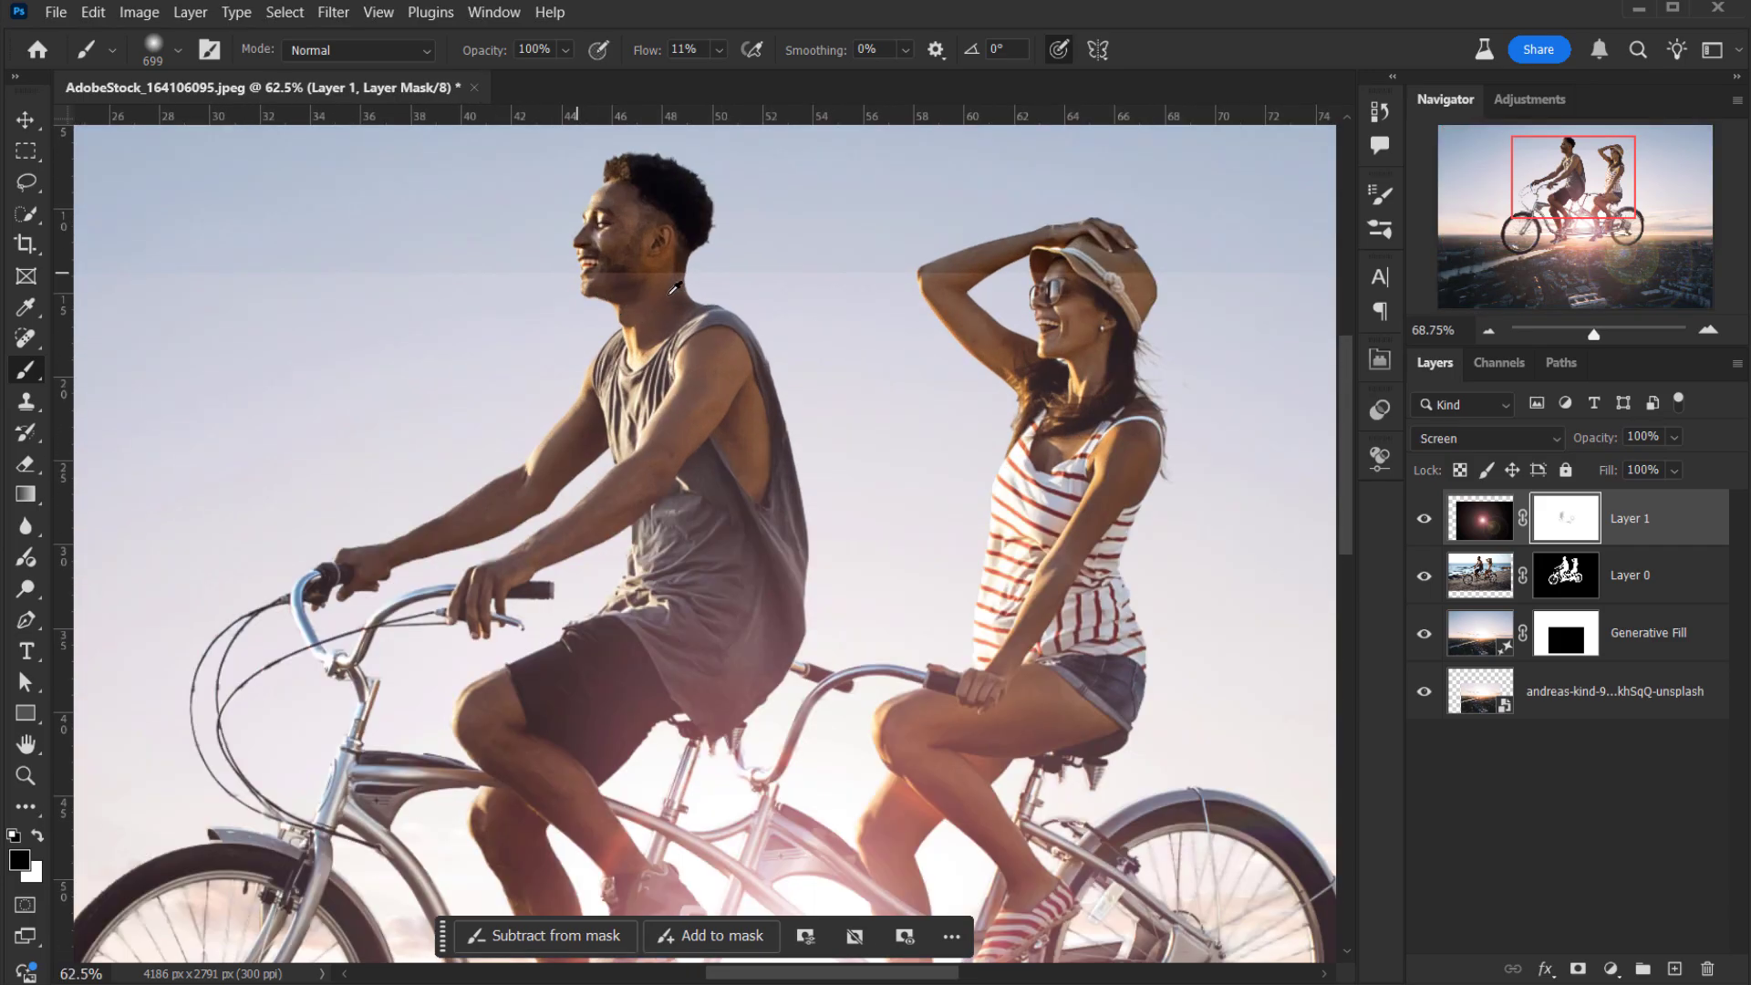
scroll(675, 288, "up", 1)
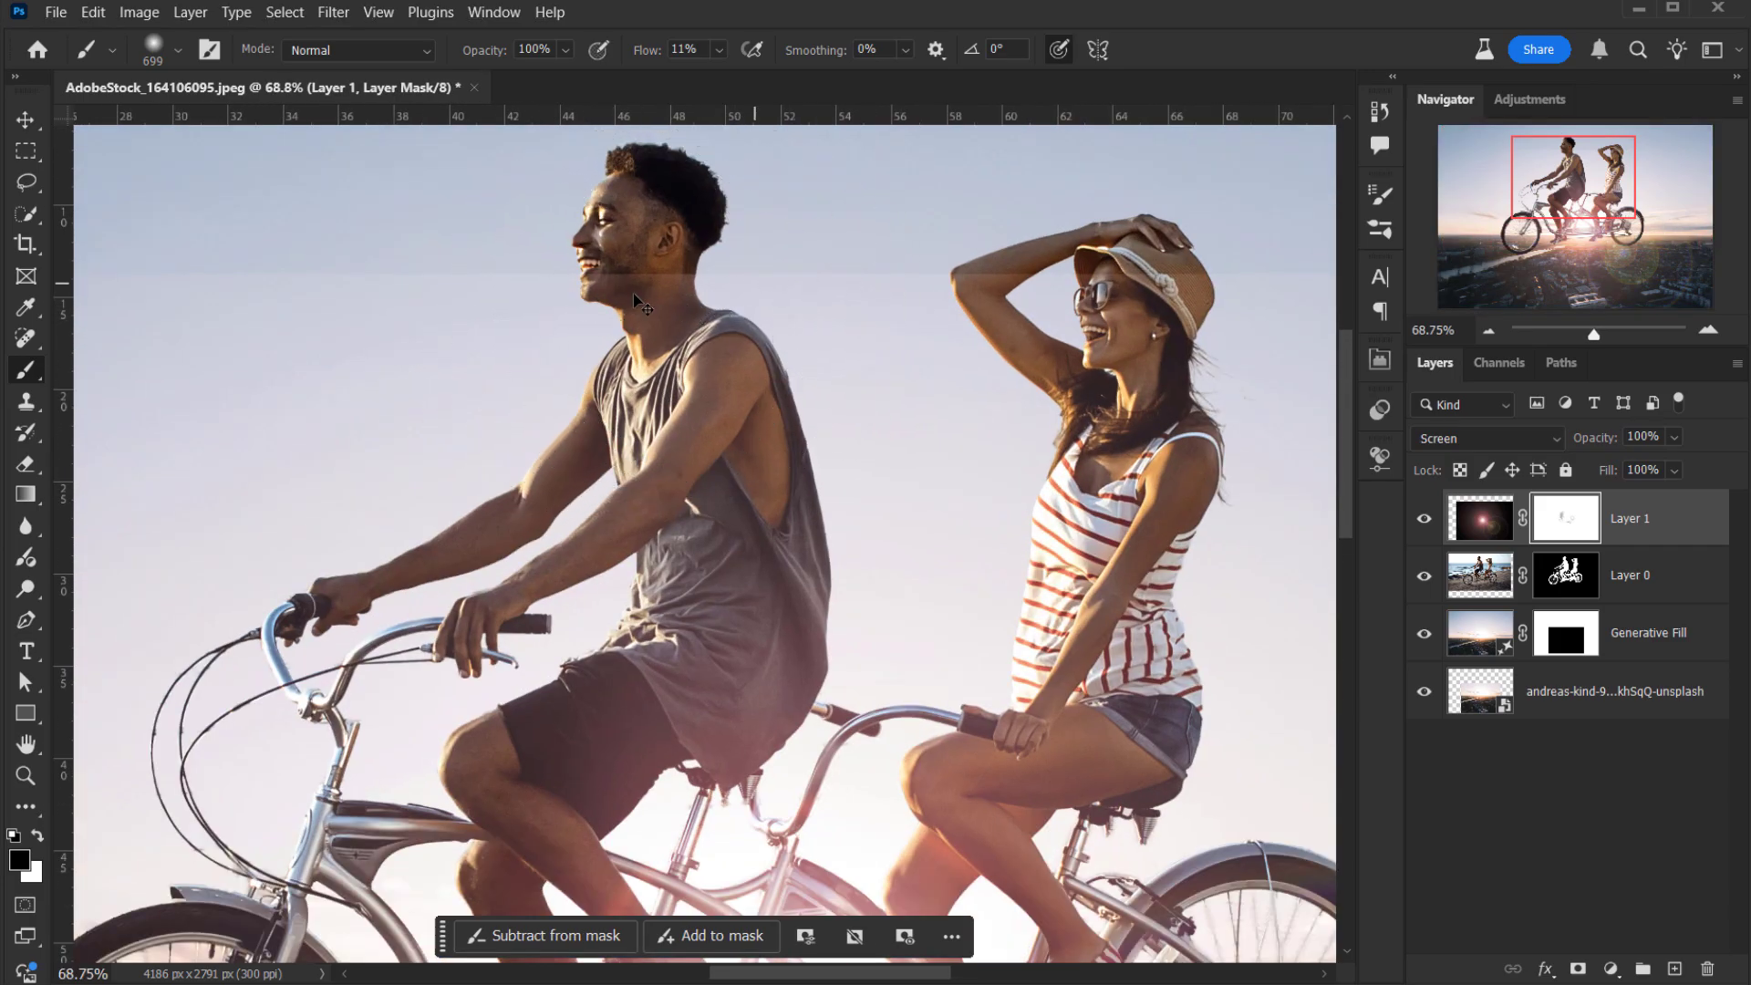
left_click(1484, 538)
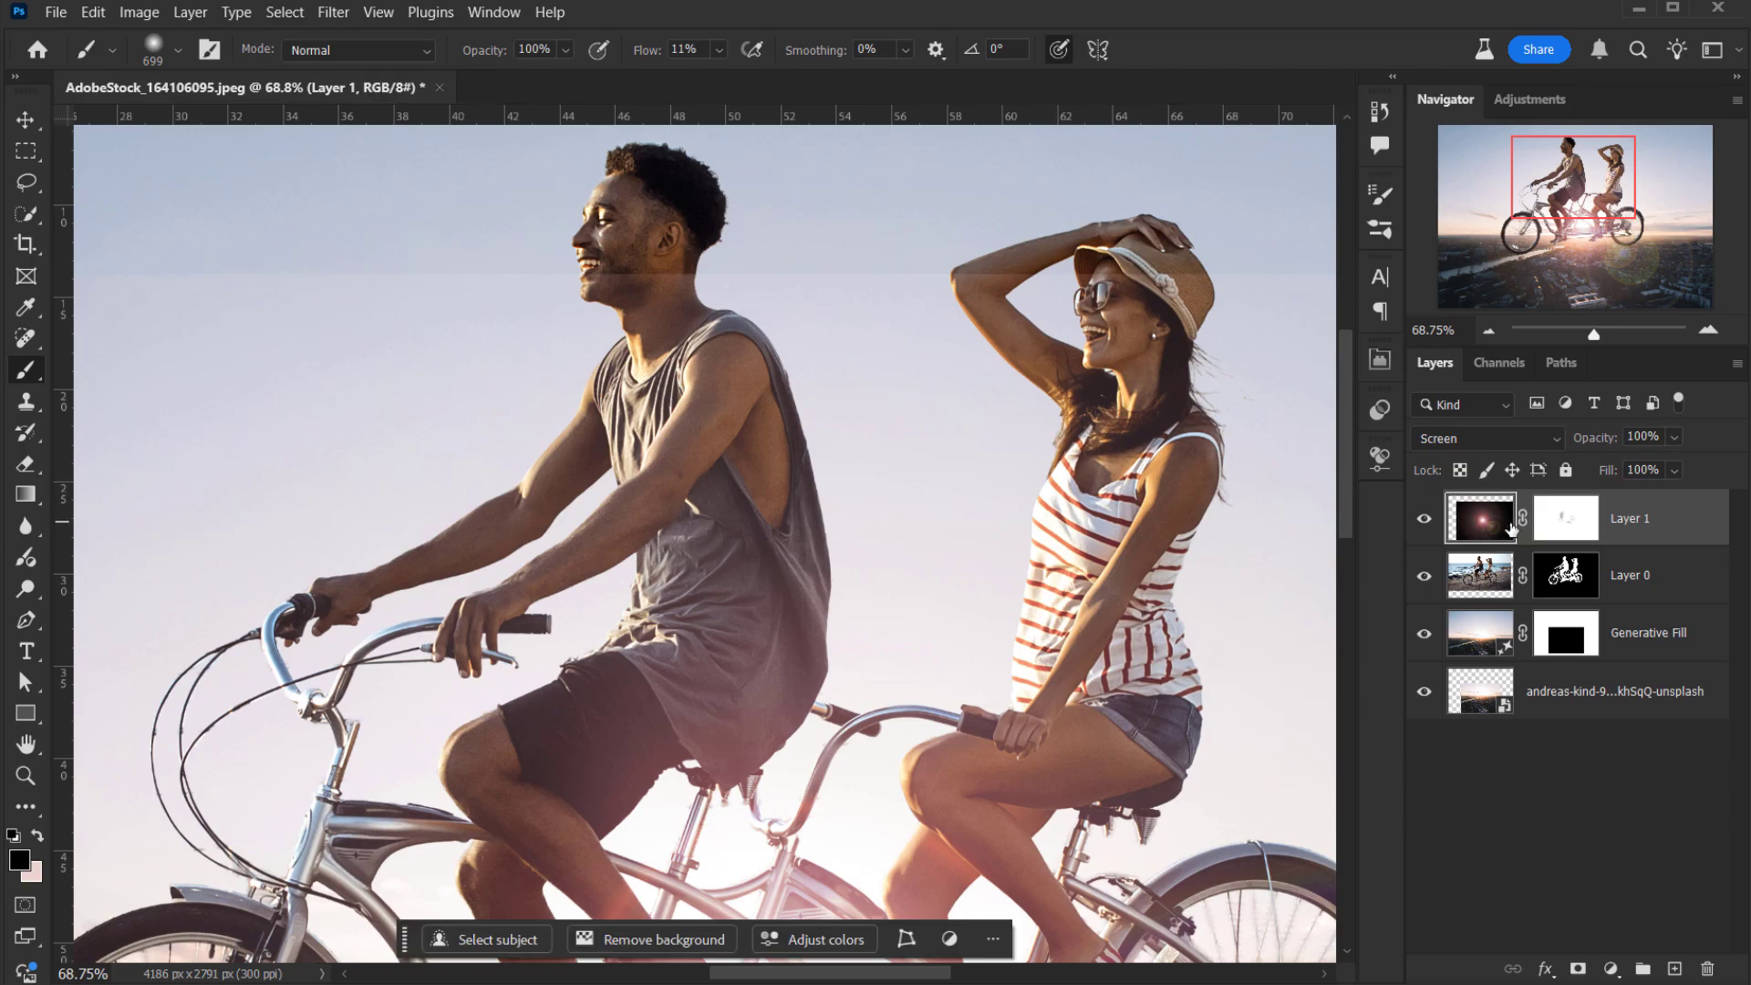
left_click(1612, 969)
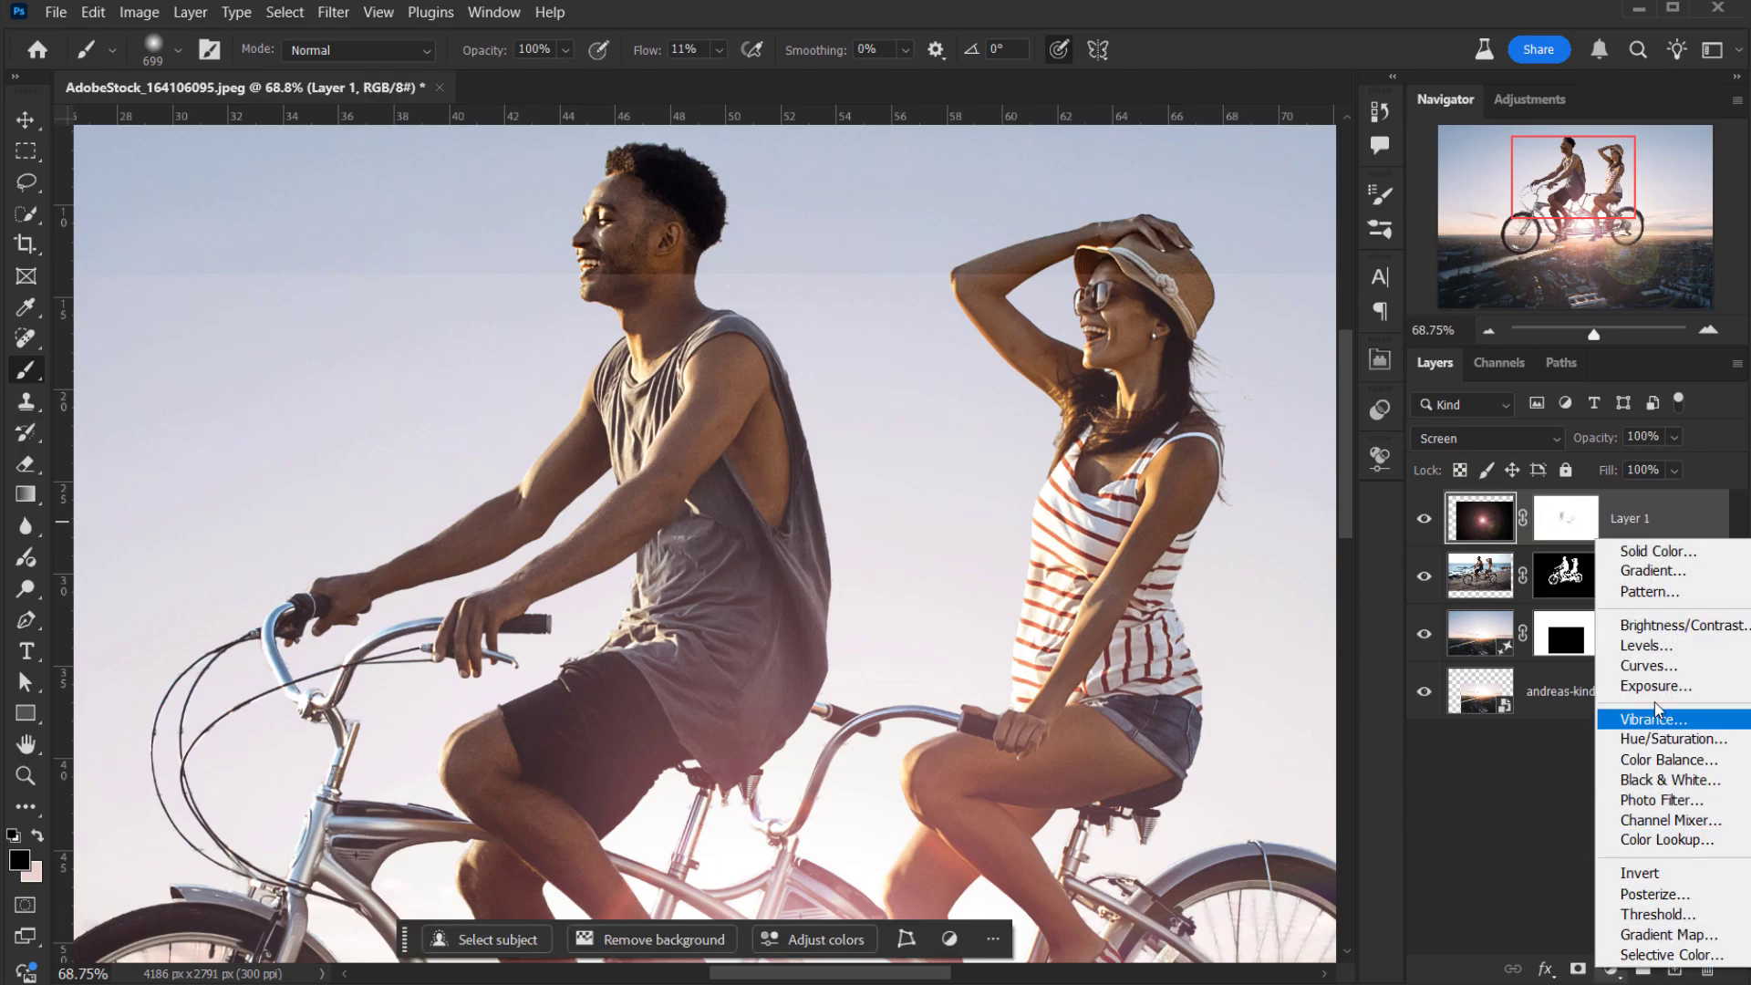
left_click(1641, 649)
left_click(1176, 925)
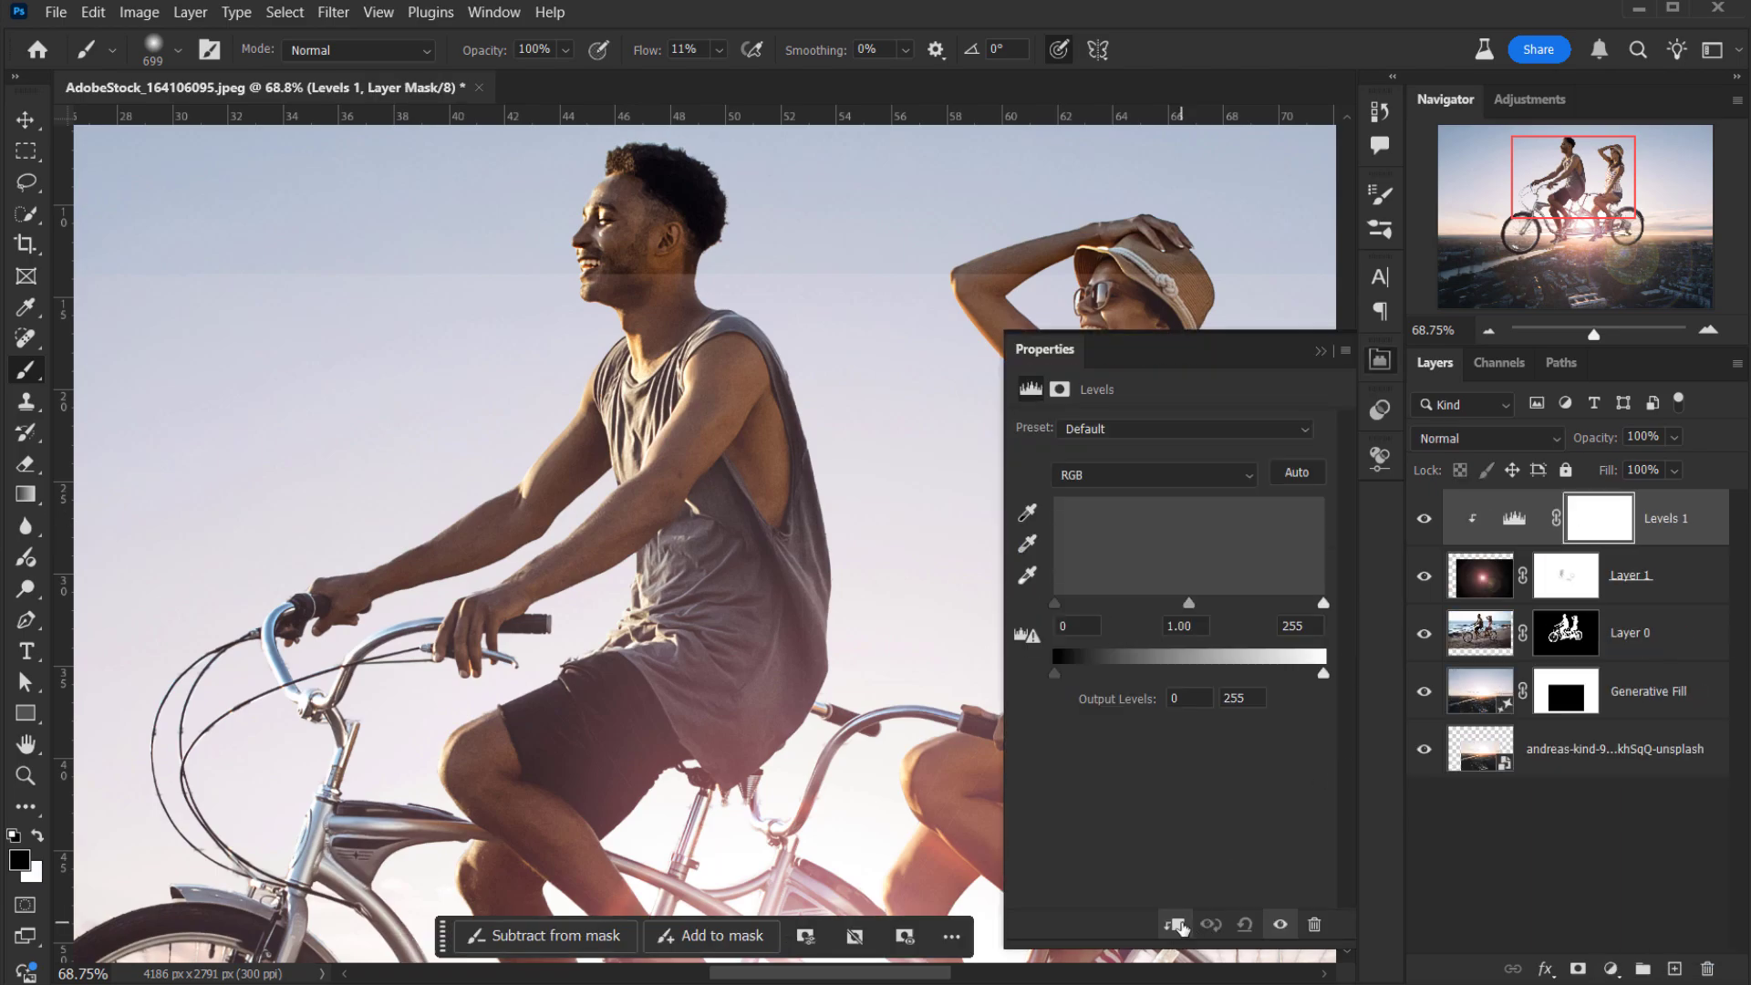
left_click(1424, 571)
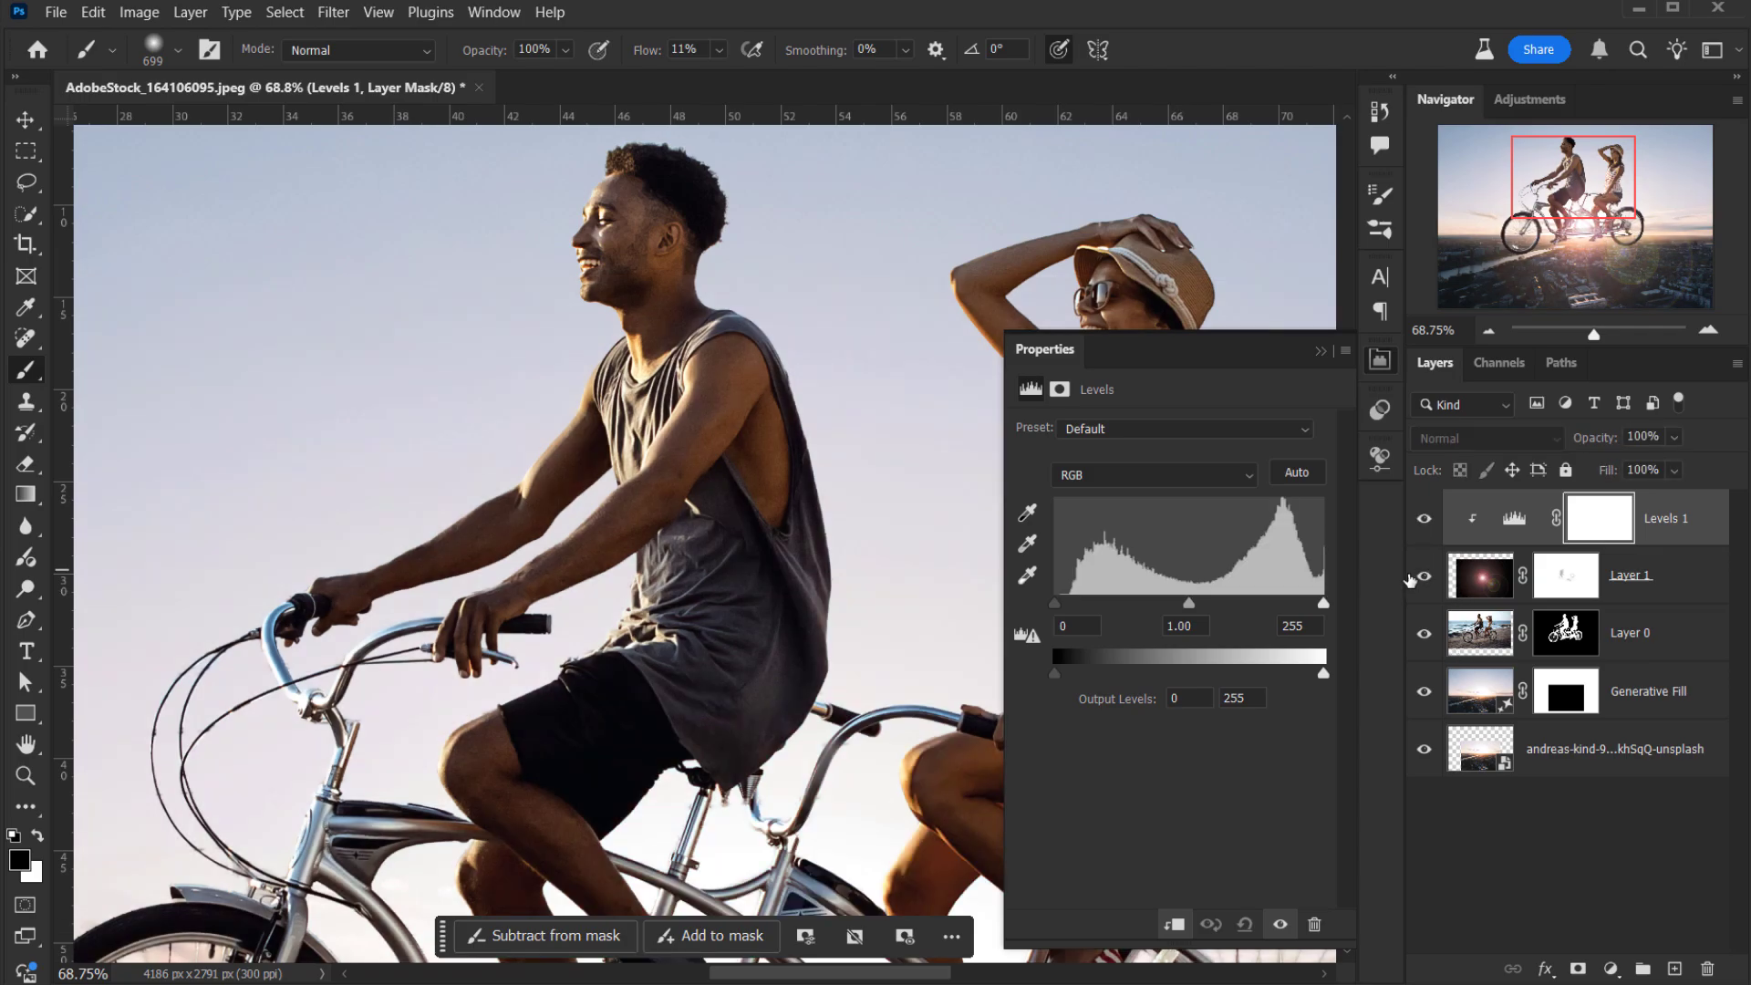
Raise the black input level of the clipped Levels adjustment to 52.
mouse_move(1055, 604)
left_mouse_down()
mouse_move(1092, 610)
mouse_move(1077, 608)
left_mouse_up()
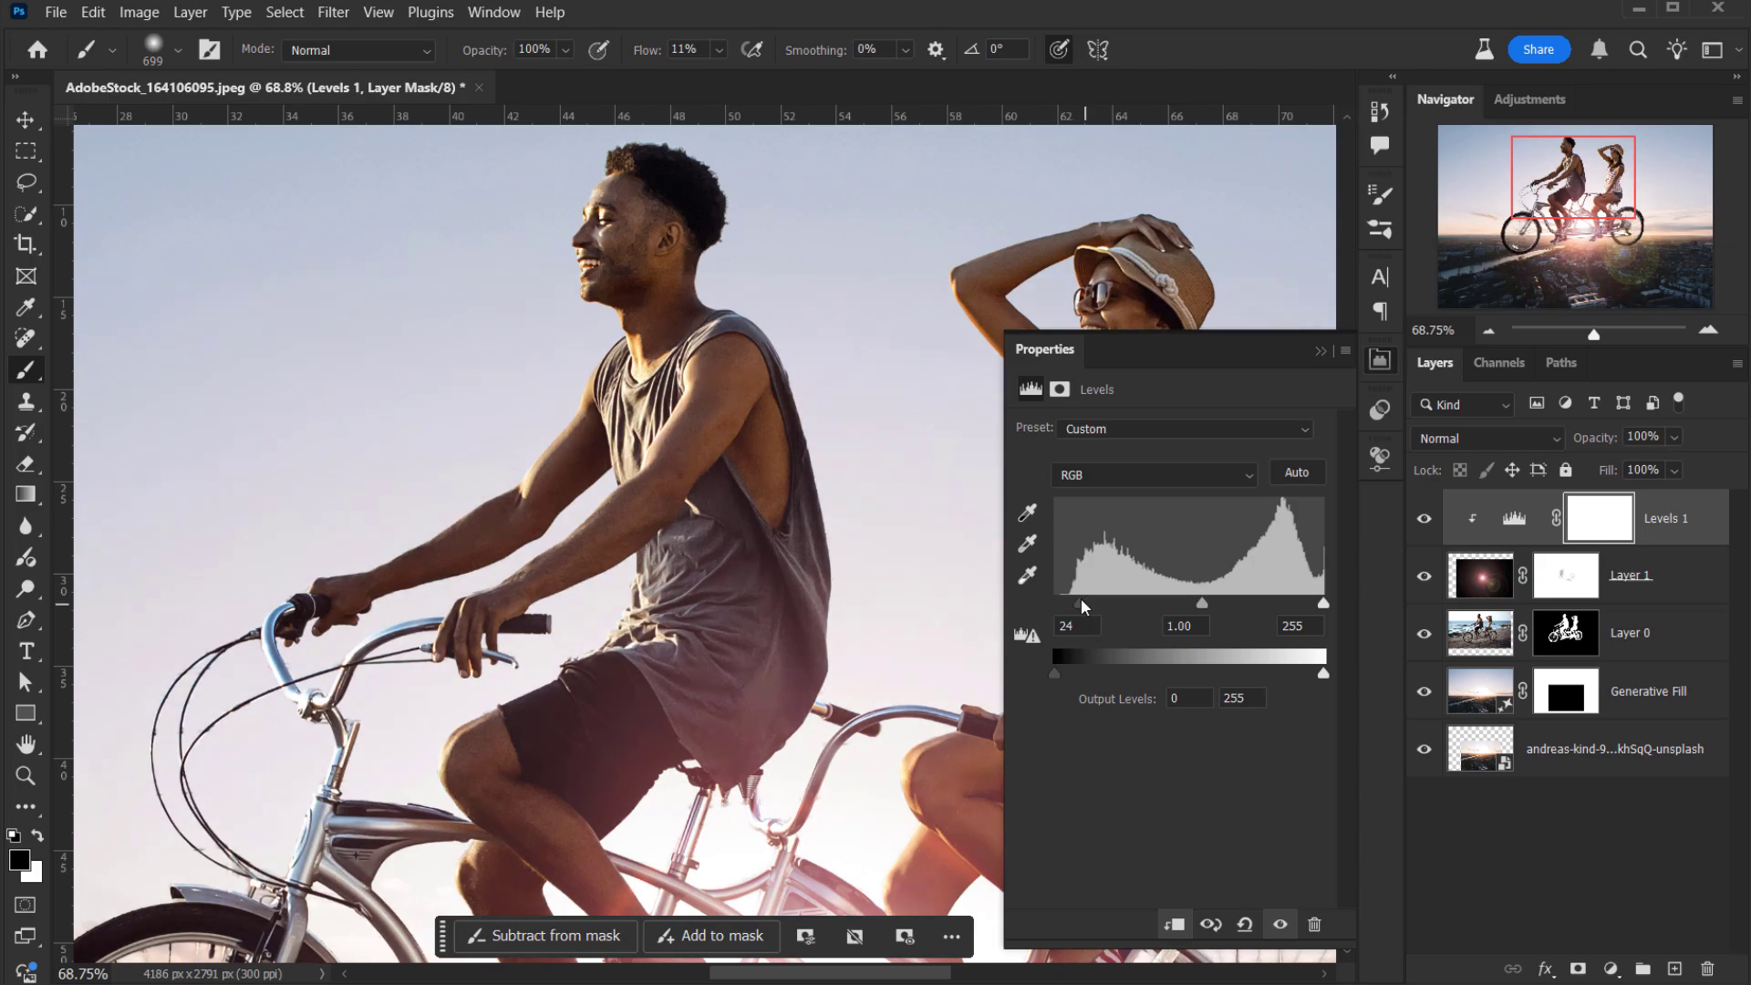
left_click_drag(1100, 598, 1109, 598)
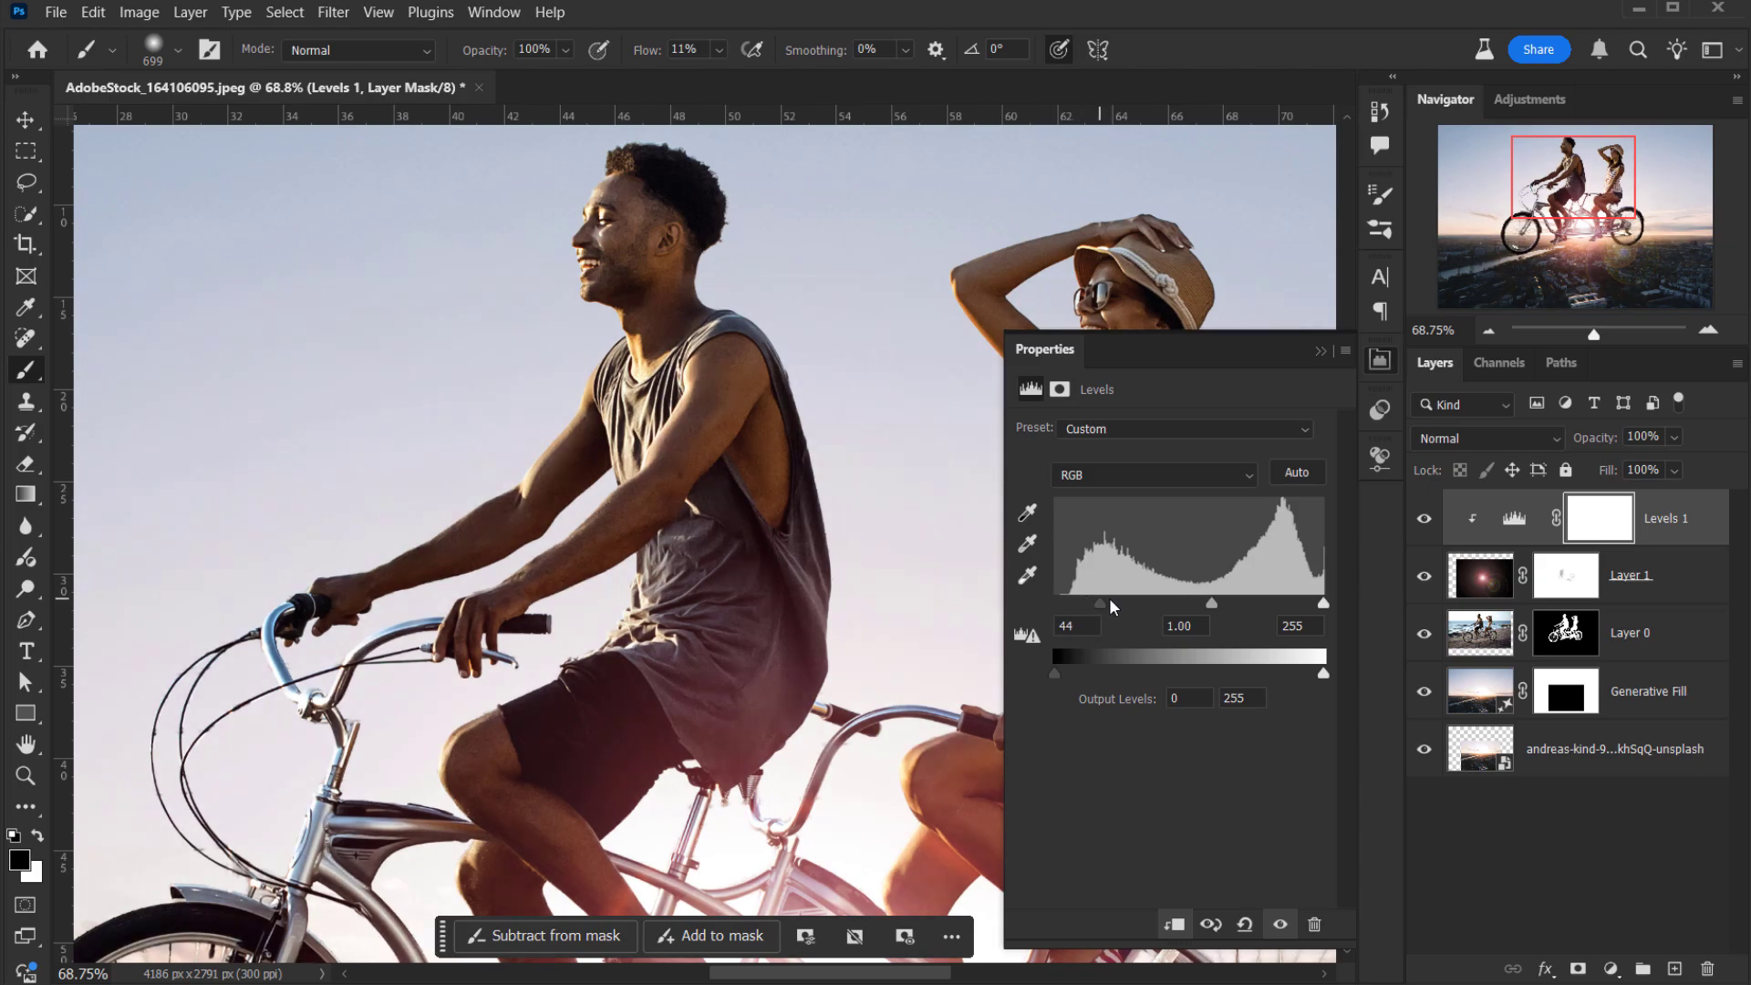
left_click(1319, 350)
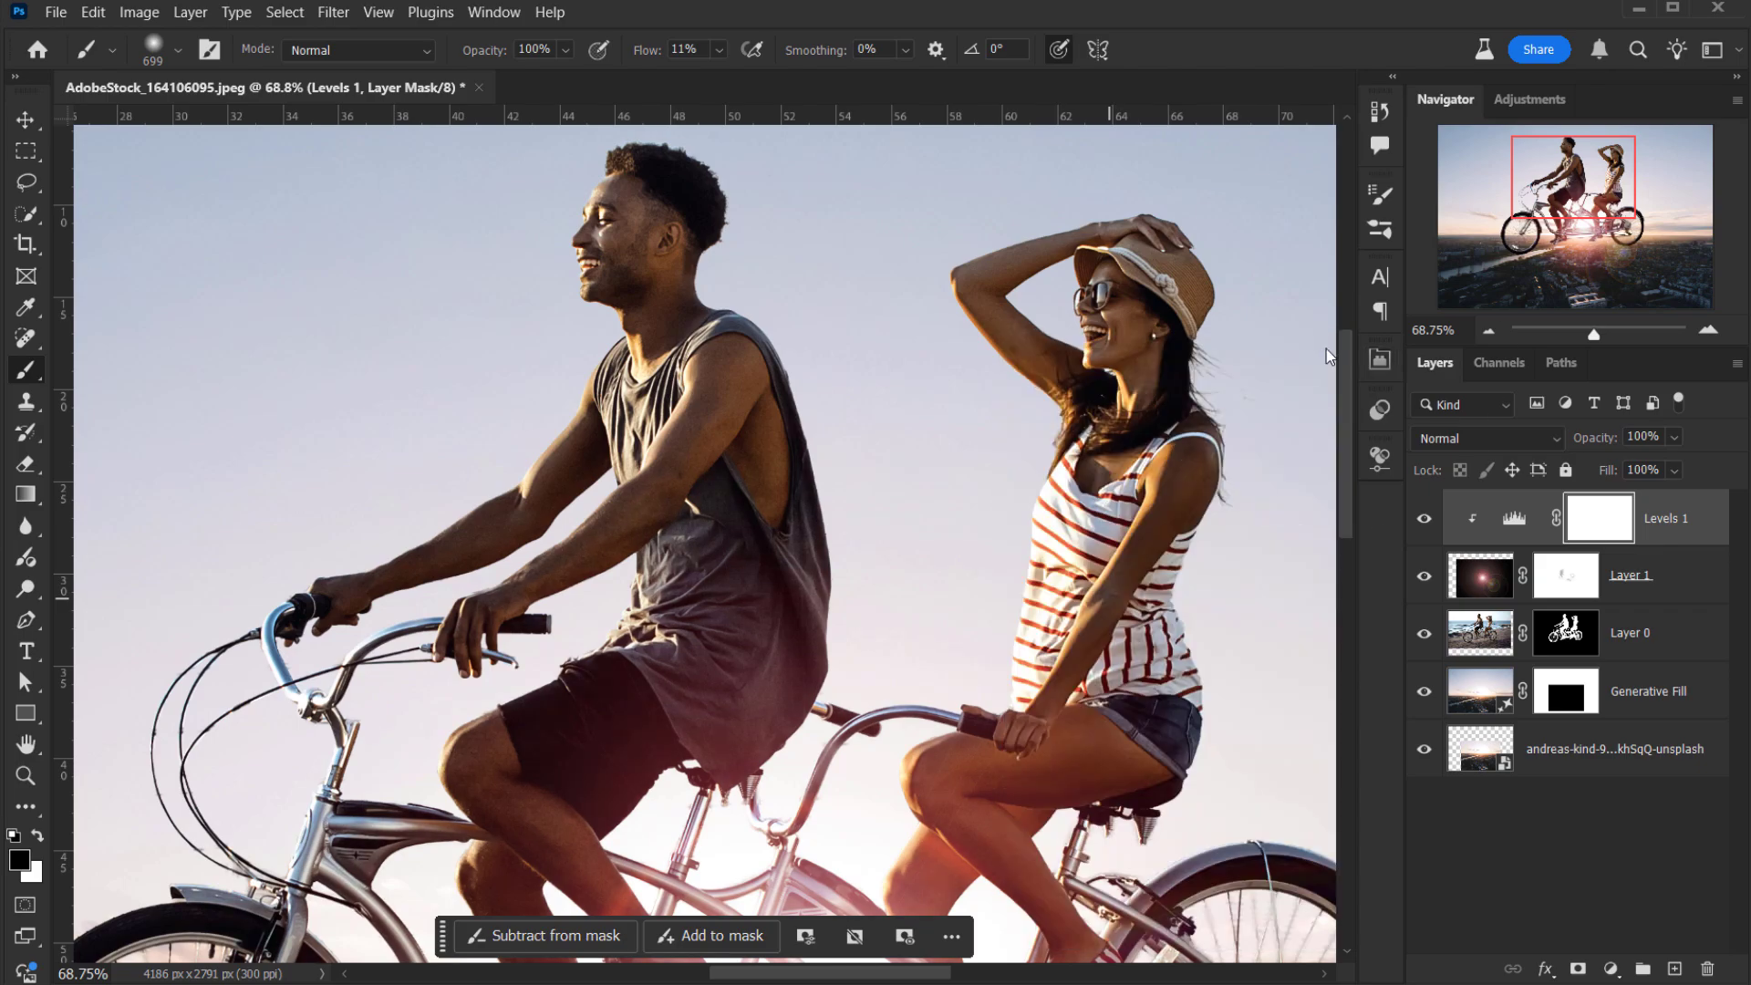
Examine the whole composite with the Levels adjustment hidden and shown.
scroll(846, 573, "down", 1)
scroll(847, 572, "down", 2)
key("v")
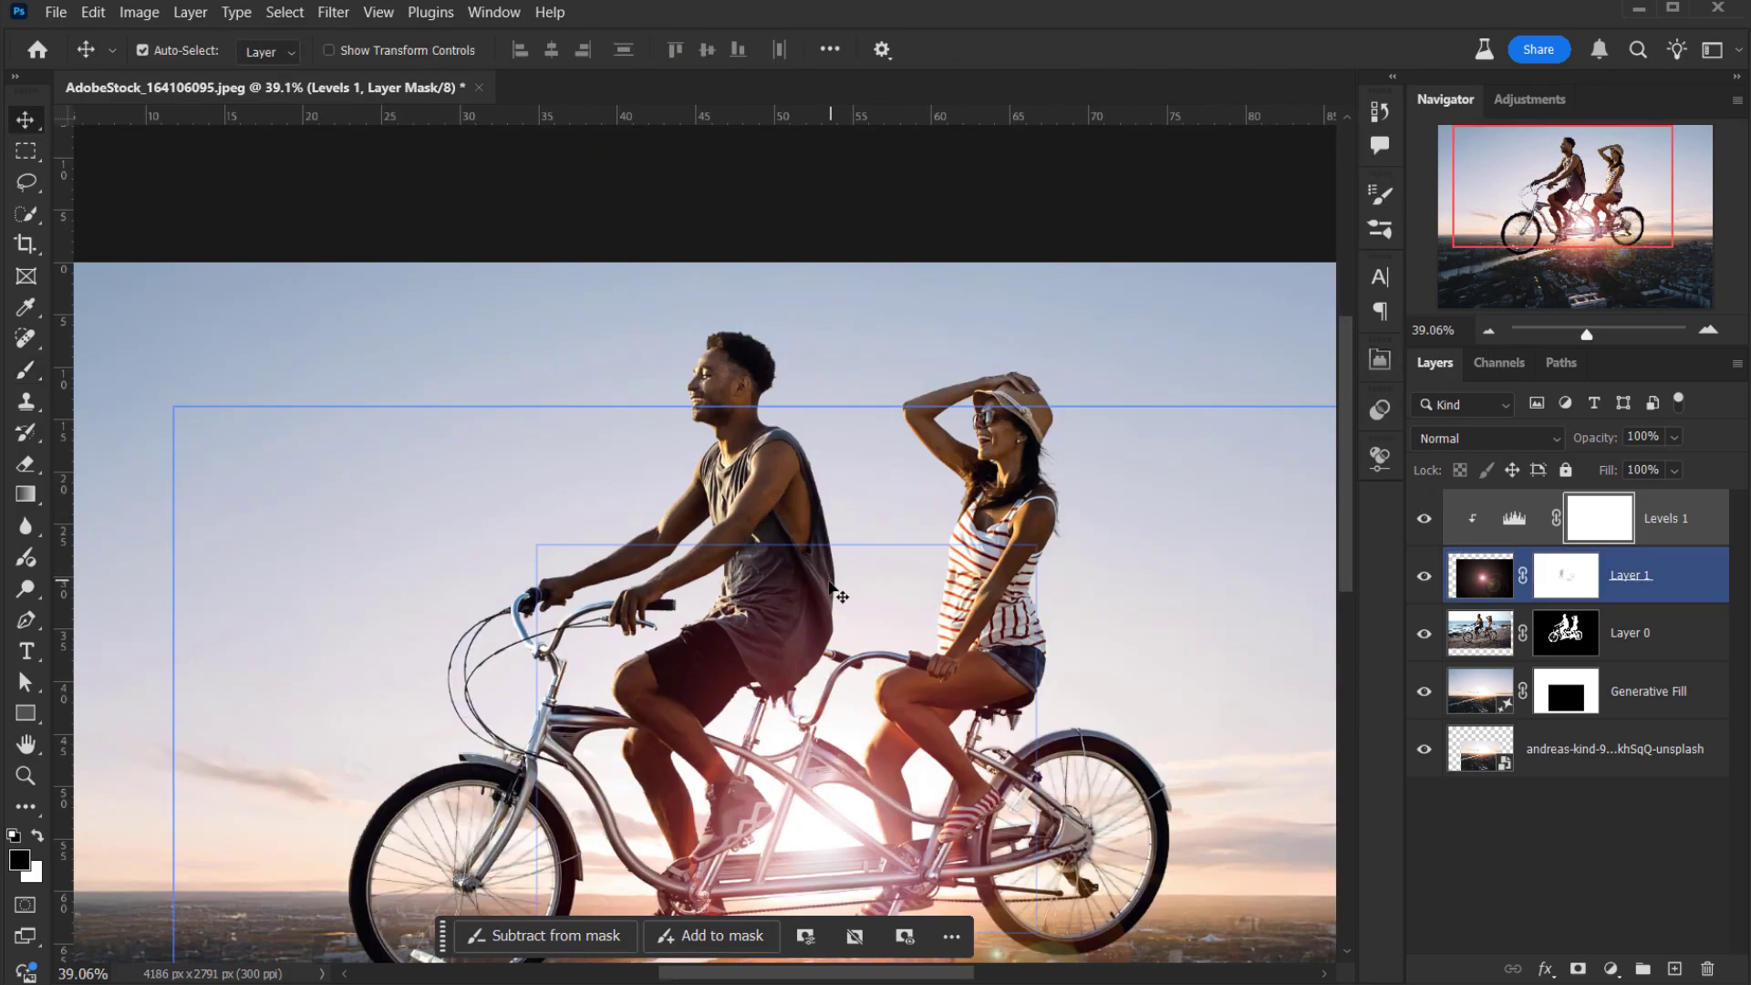
key("ctrl+0")
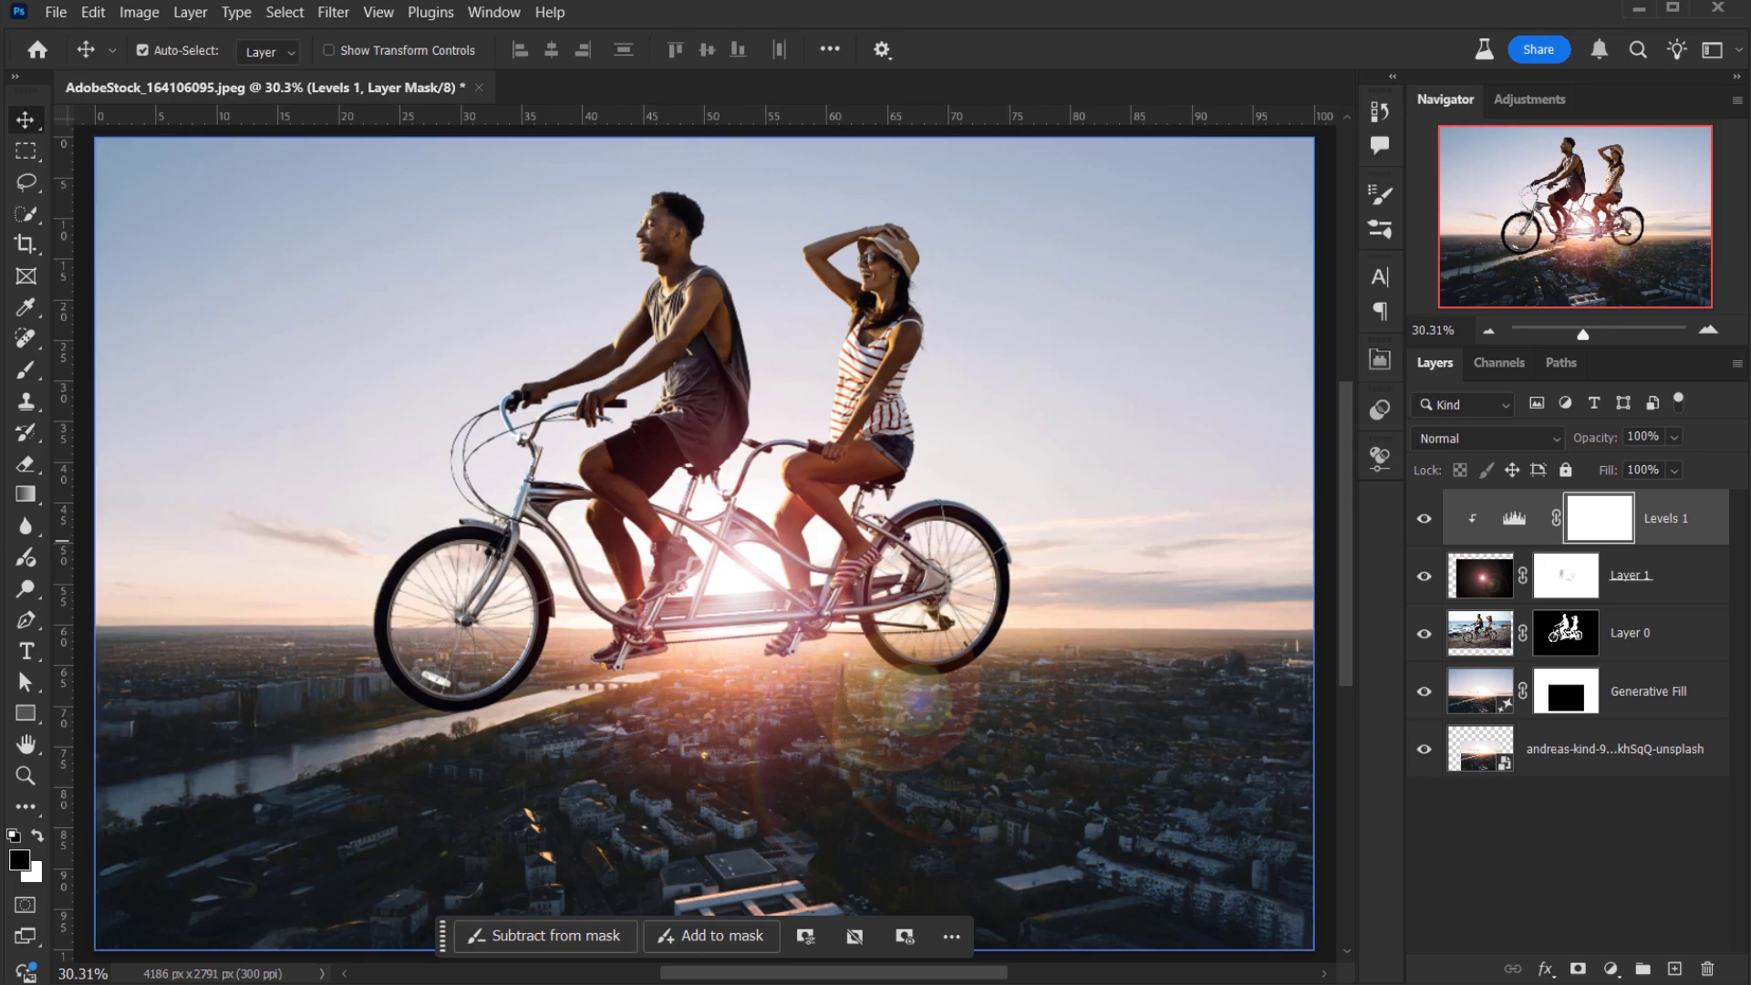
left_click(1424, 518)
left_click(1424, 518)
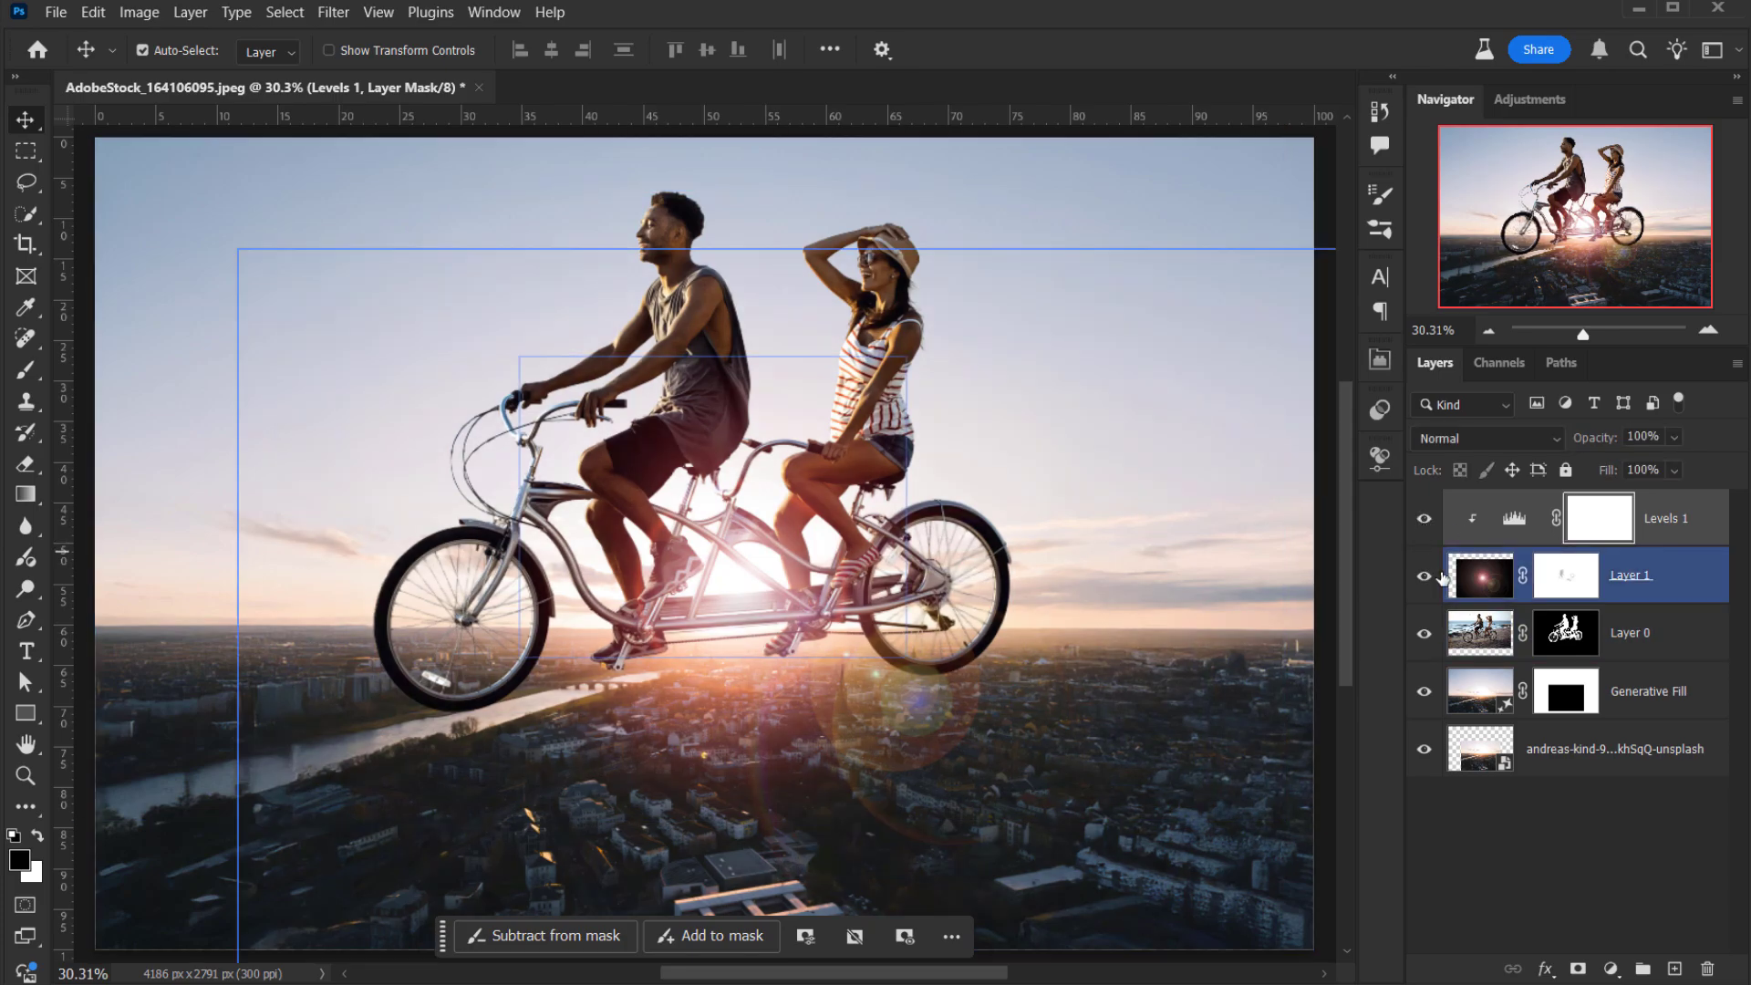
Set the black input level of the clipped Levels adjustment to 32.
double_click(1492, 507)
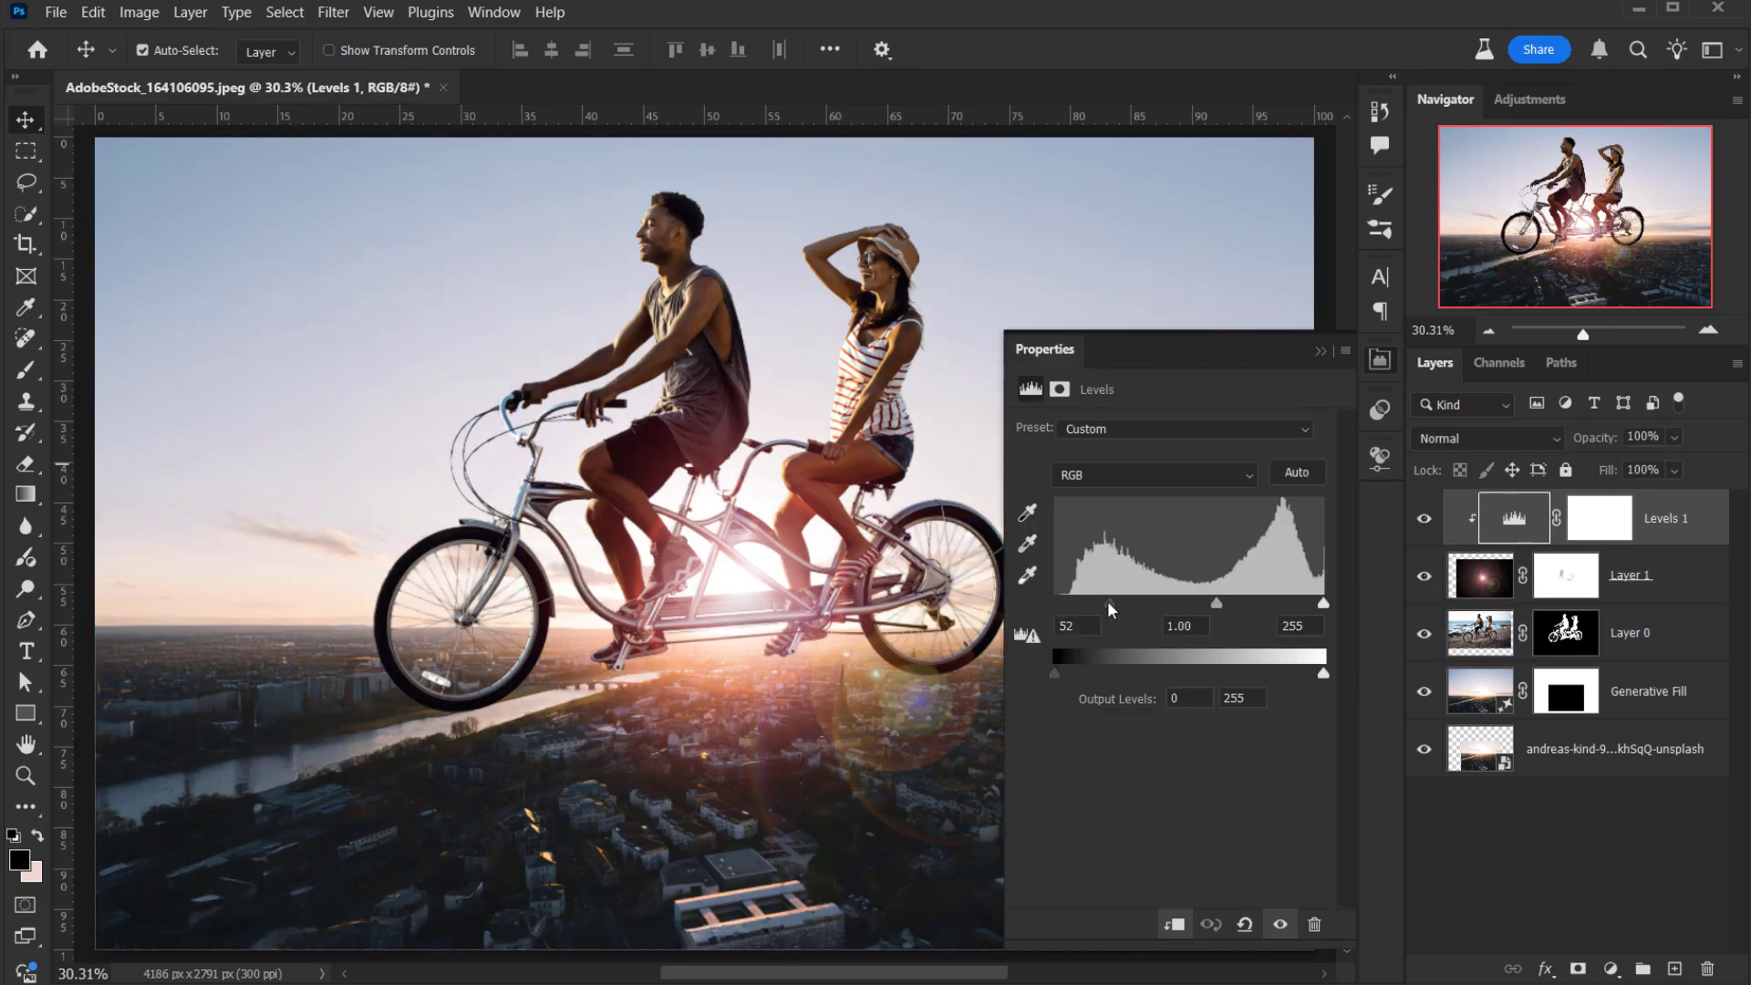
left_click_drag(1109, 603, 1087, 606)
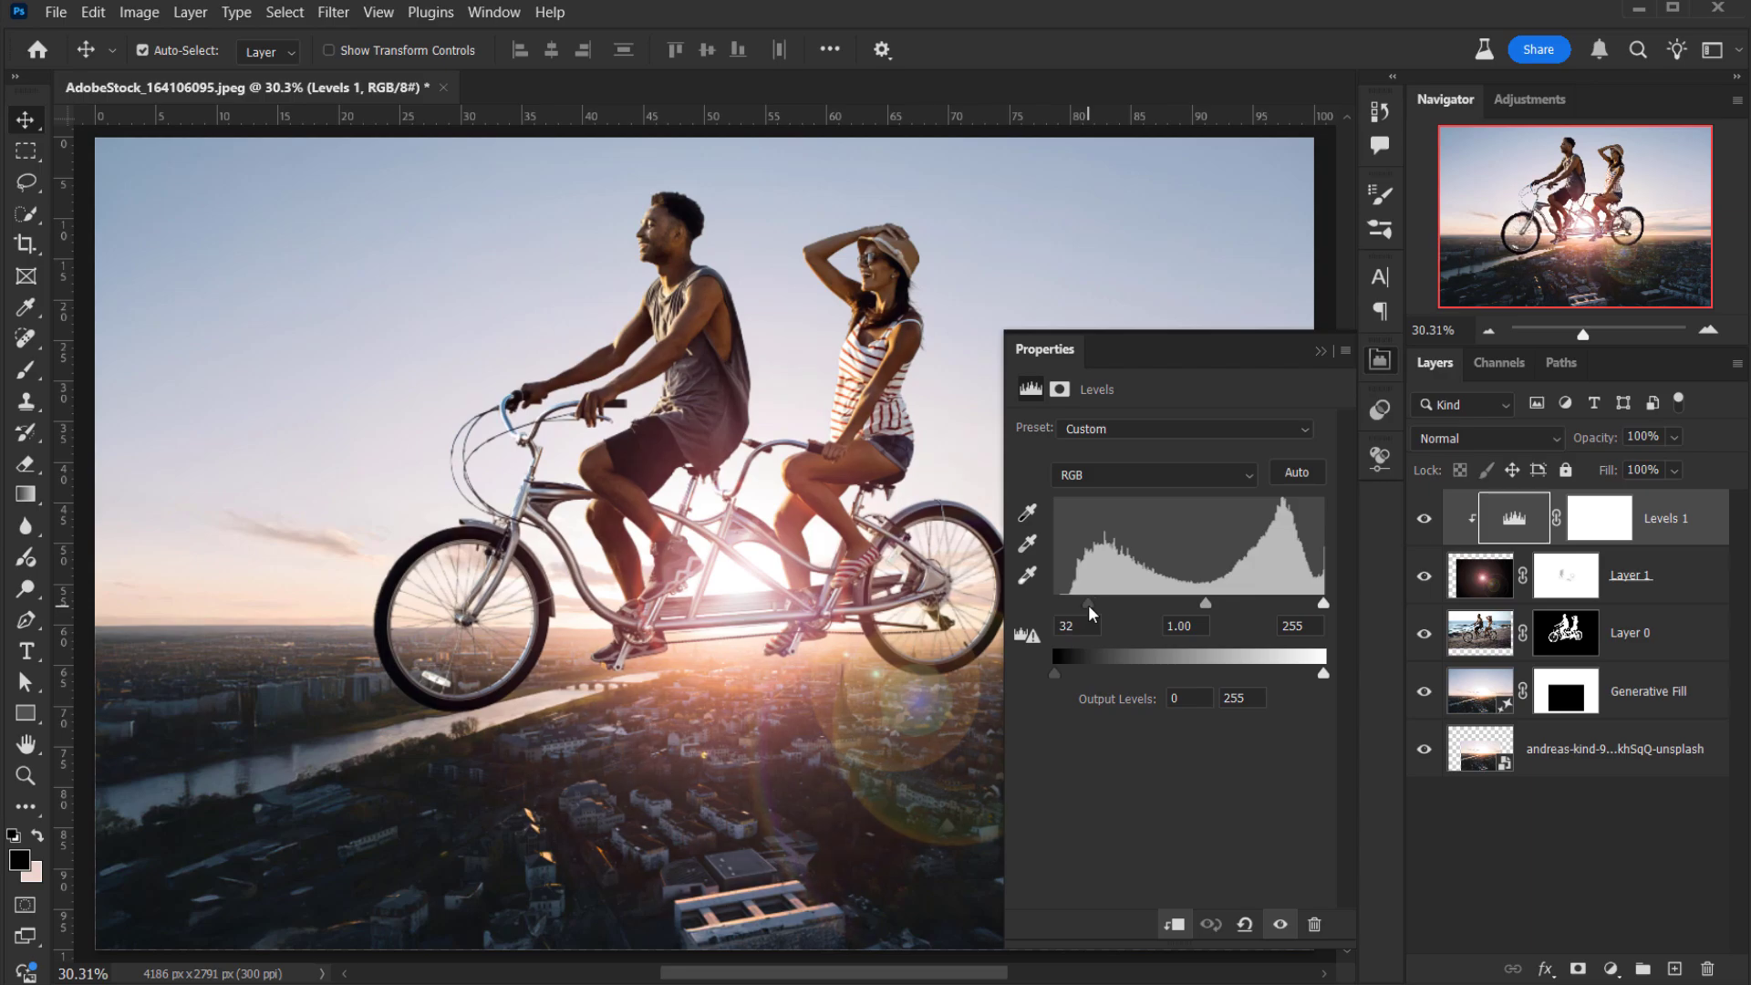
left_click(1323, 352)
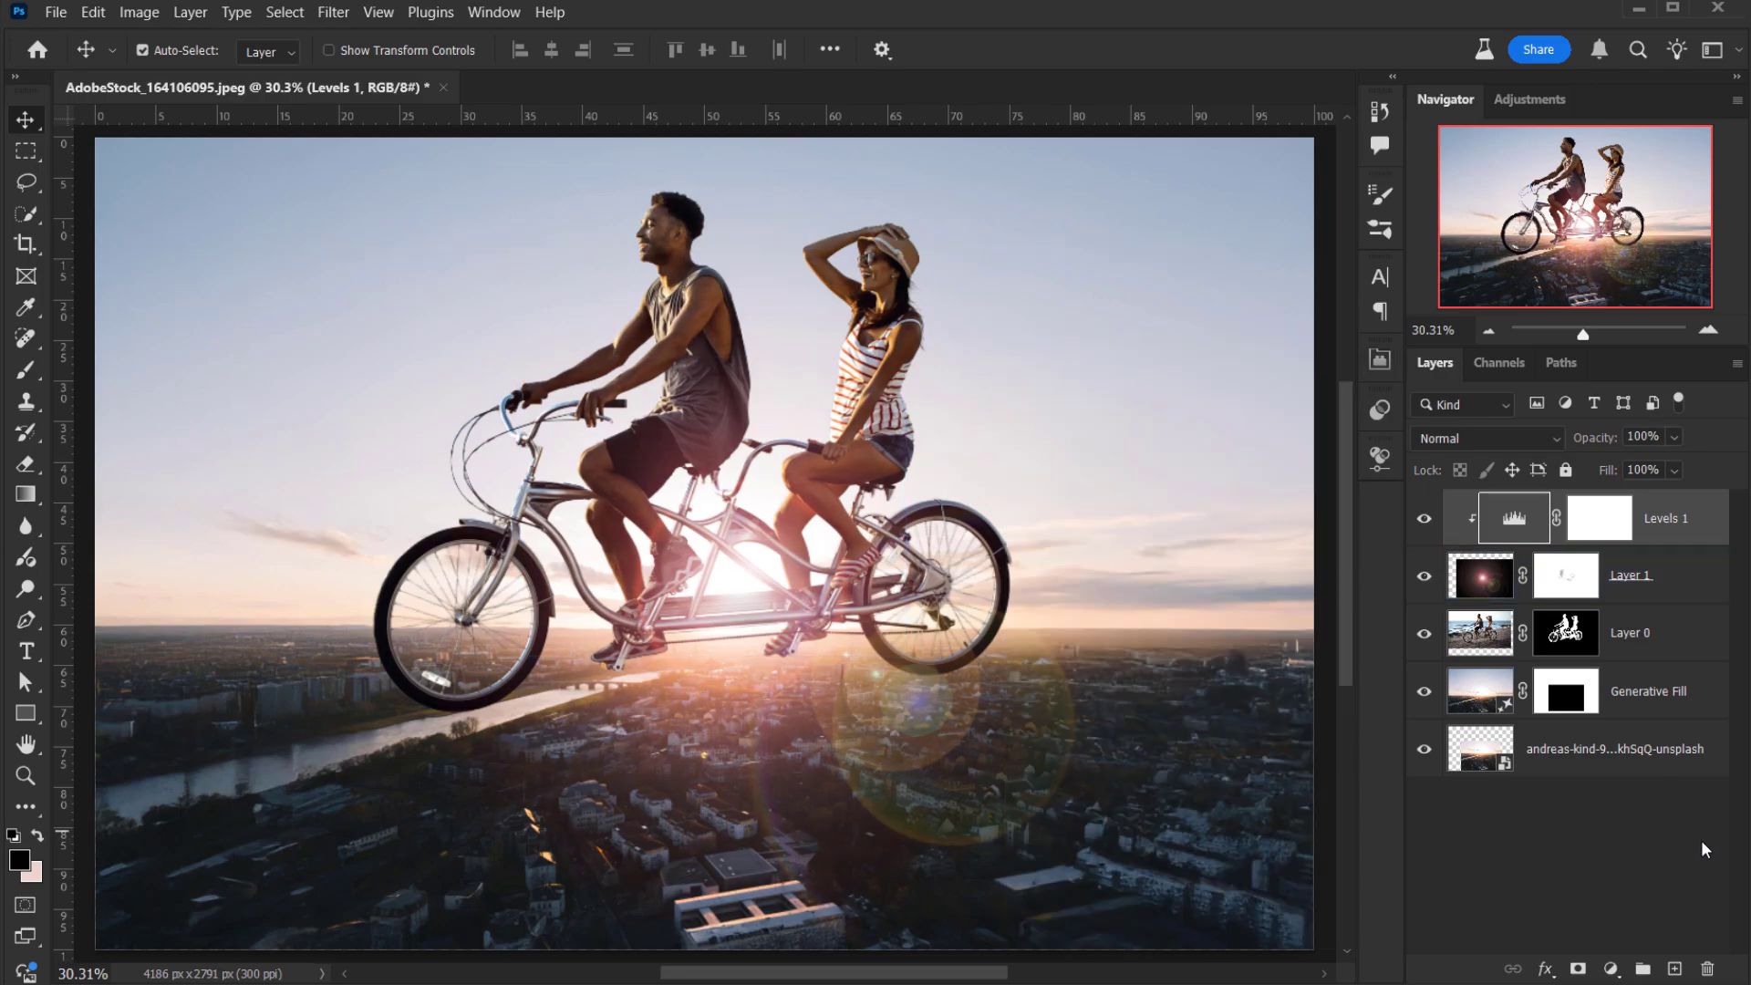